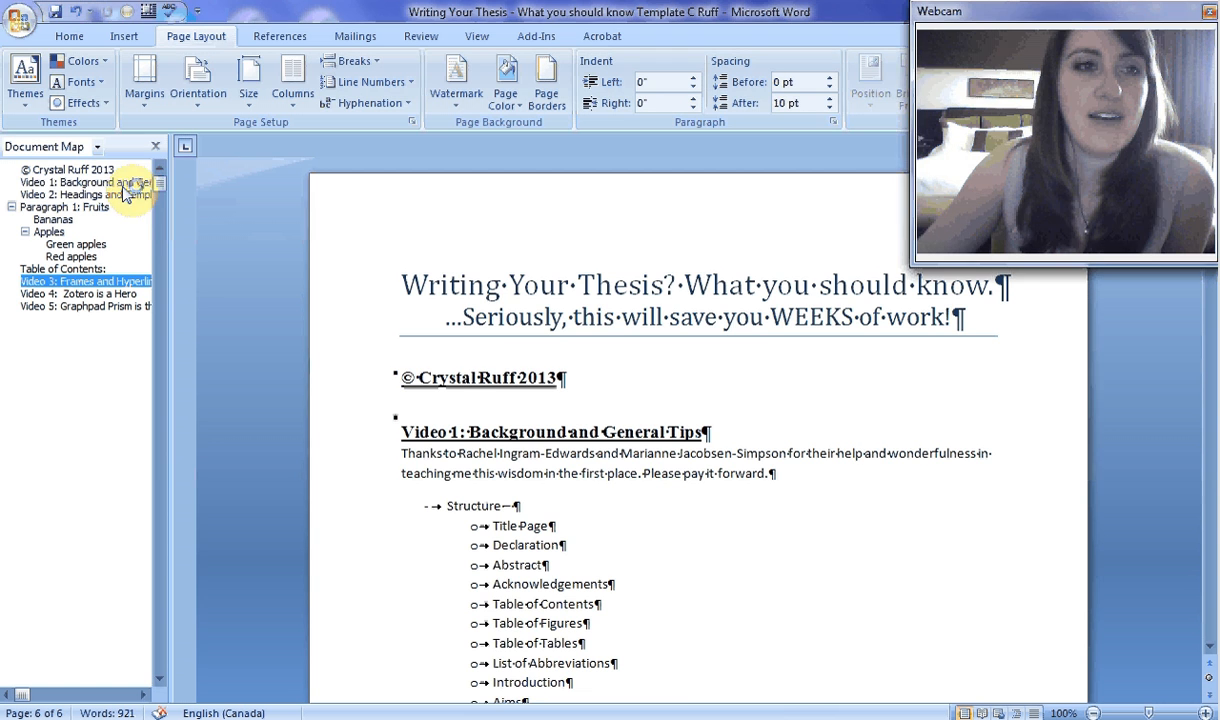
Review the document's Video 1, Video 2 and Video 3 sections, ending at the "Why shouldn't I just use a text box?" bullet.
{"action": "left_click", "coordinate": [136, 183]}
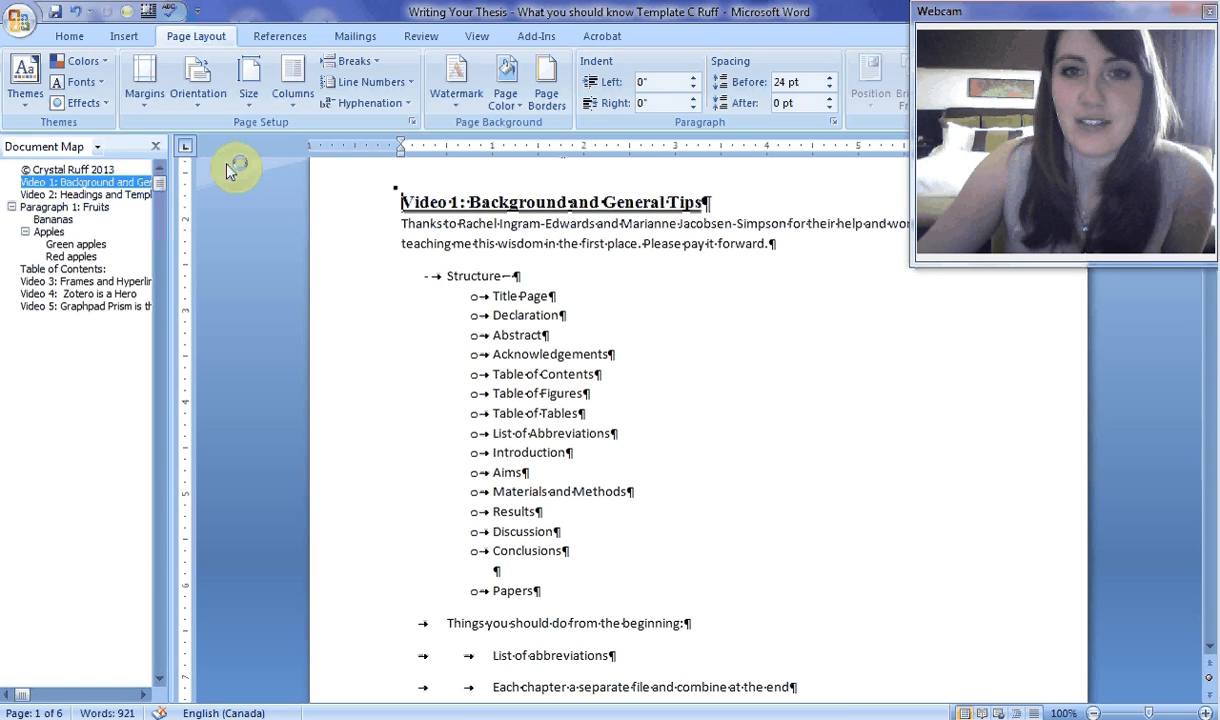
{"action": "left_click", "coordinate": [110, 196]}
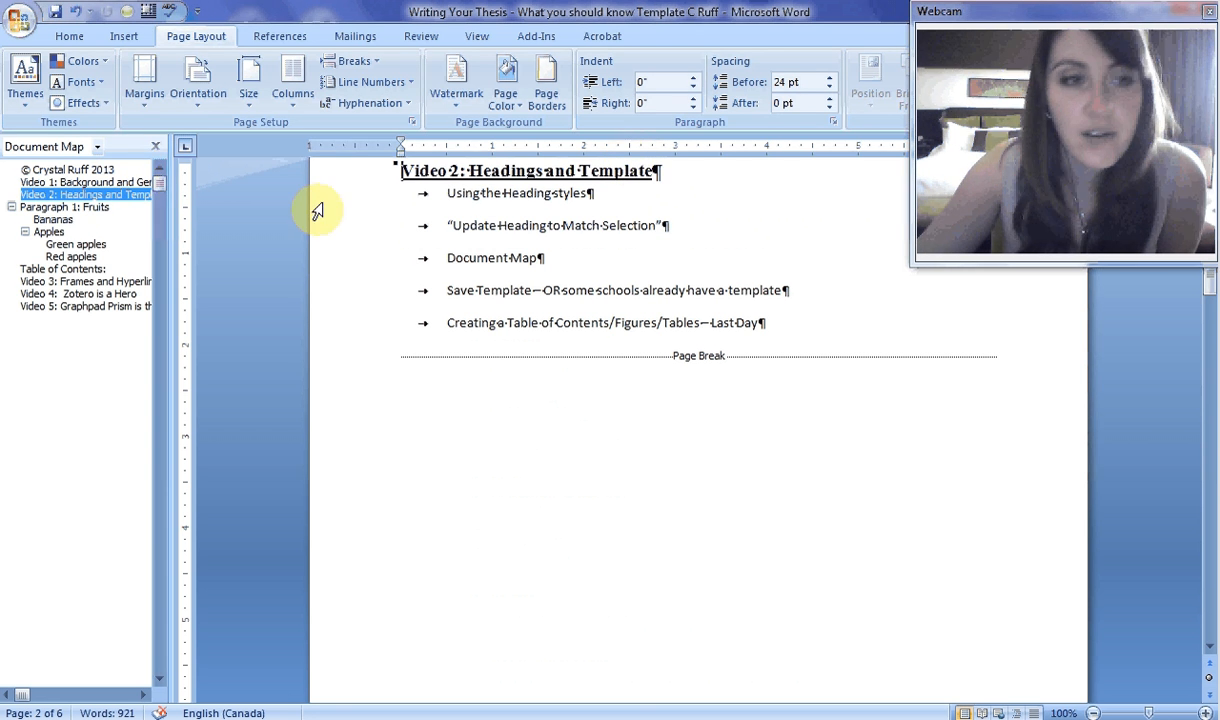
{"action": "left_click", "coordinate": [70, 284]}
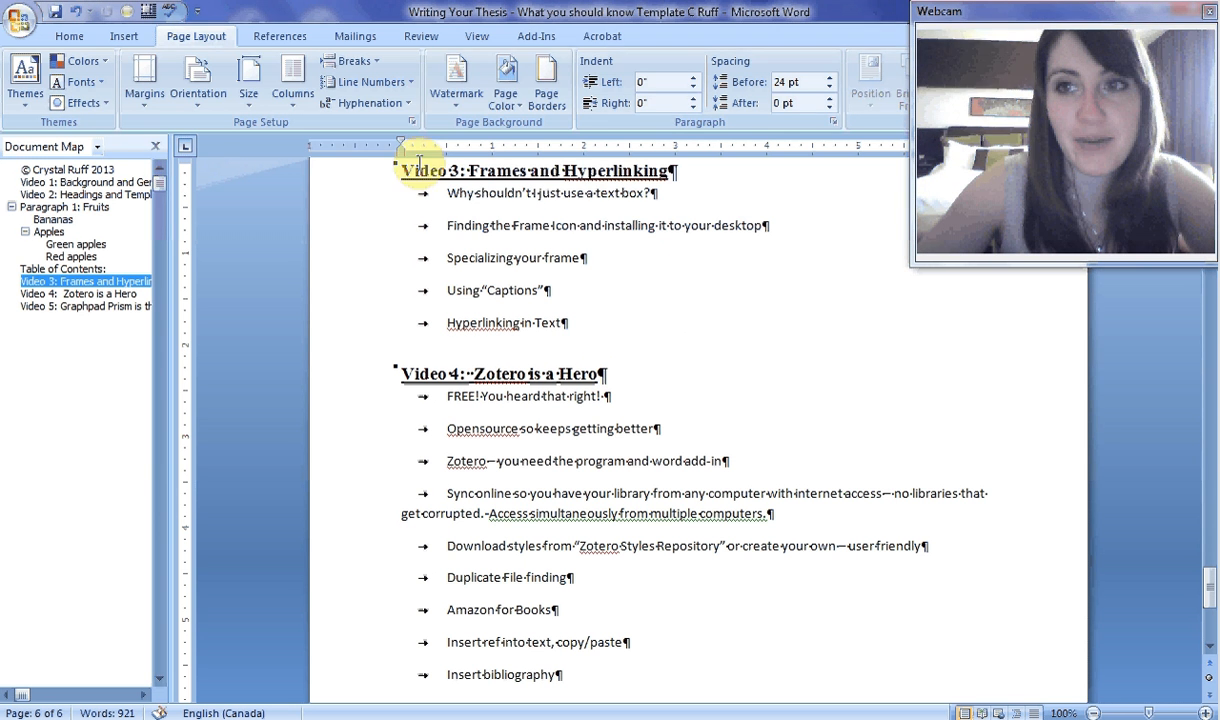
{"action": "left_click", "coordinate": [570, 197]}
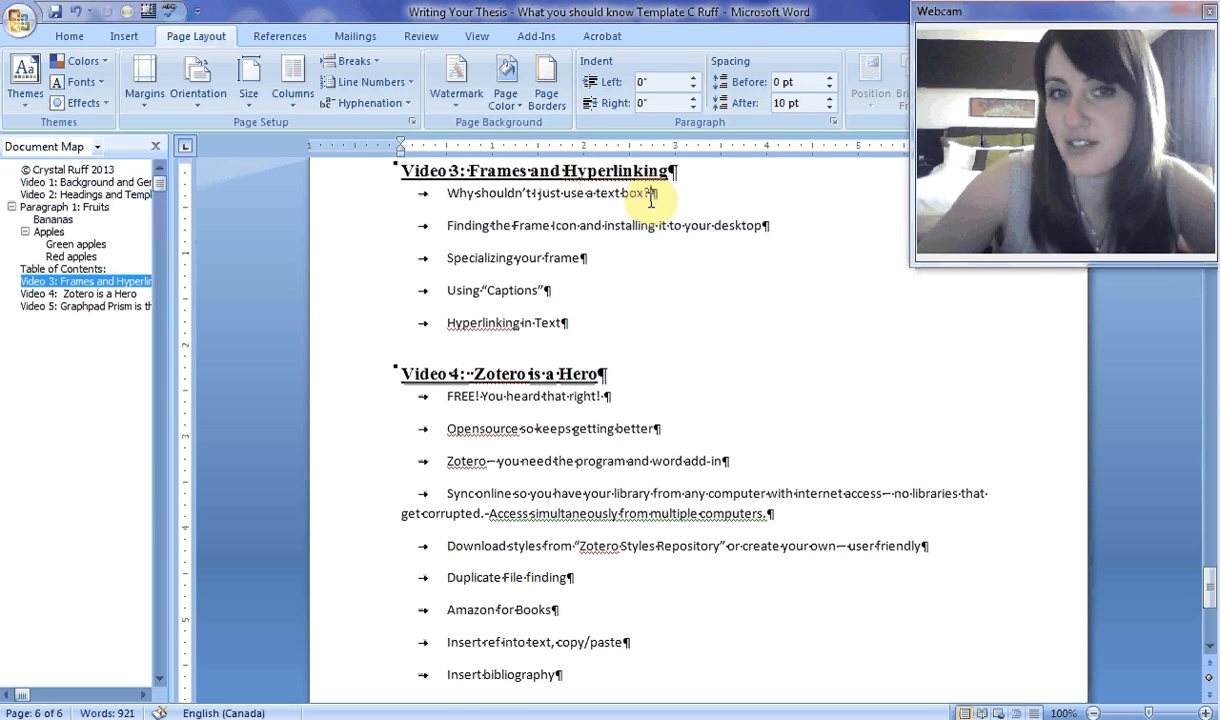
{"action": "left_click", "coordinate": [445, 190]}
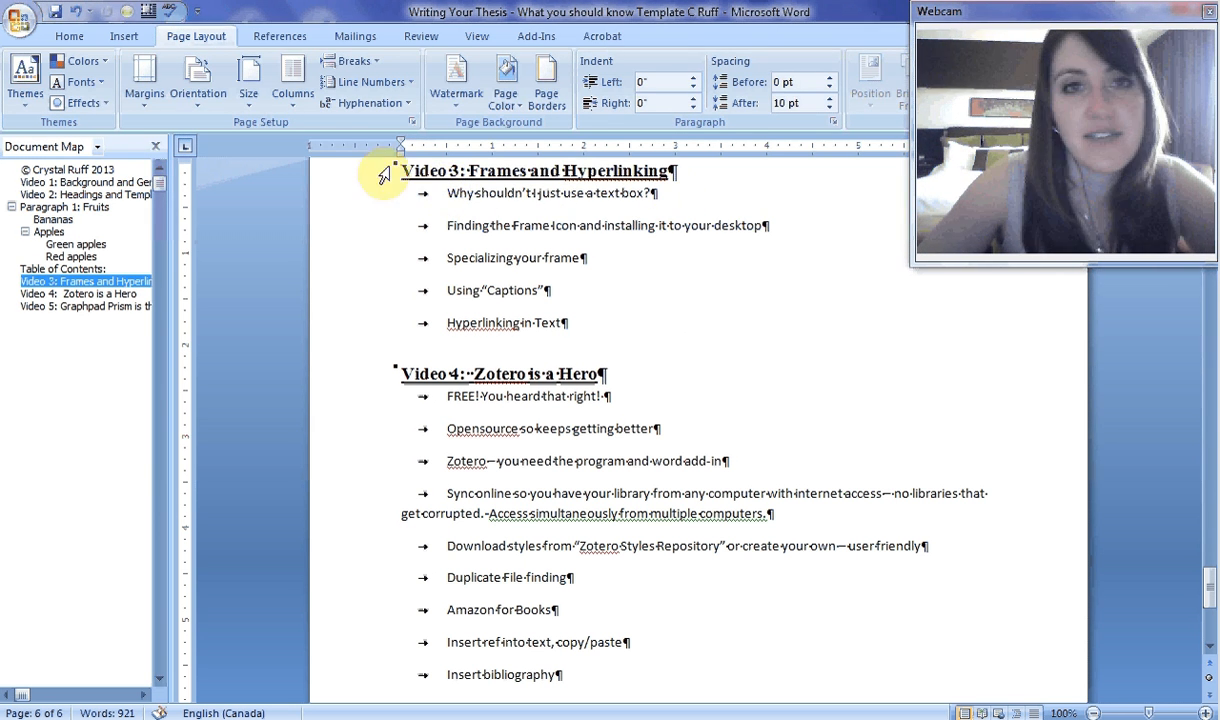
{"action": "key", "text": "End"}
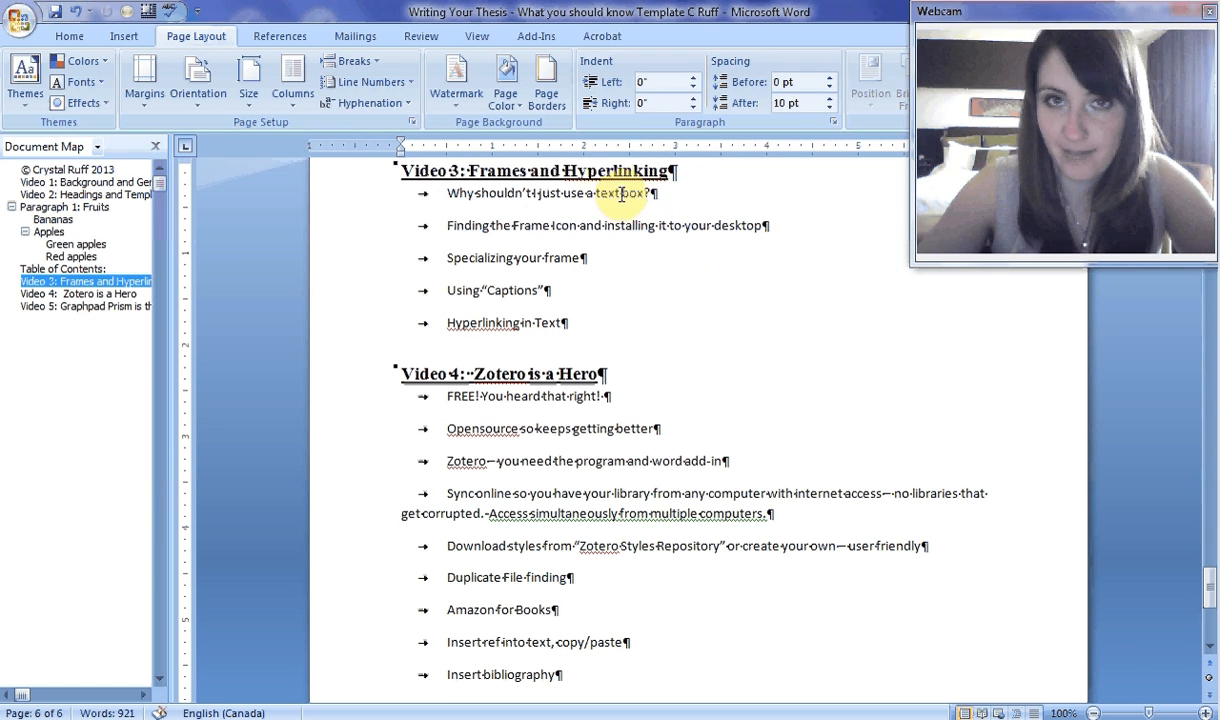
Cut everything from "Paragraph 1: Fruits" through the table of contents, and delete the leftover page break and blank paragraph before Video 3.
{"action": "left_click", "coordinate": [62, 207]}
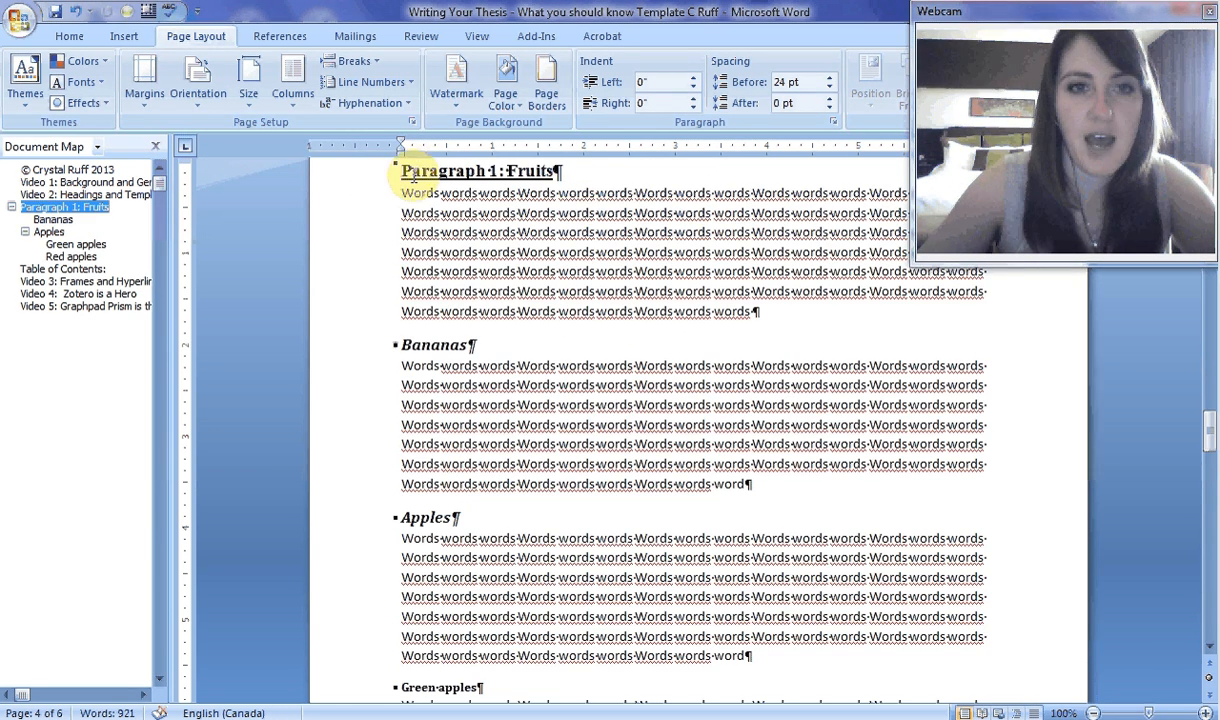
{"action": "left_click_drag", "start_coordinate": [402, 172], "coordinate": [510, 434]}
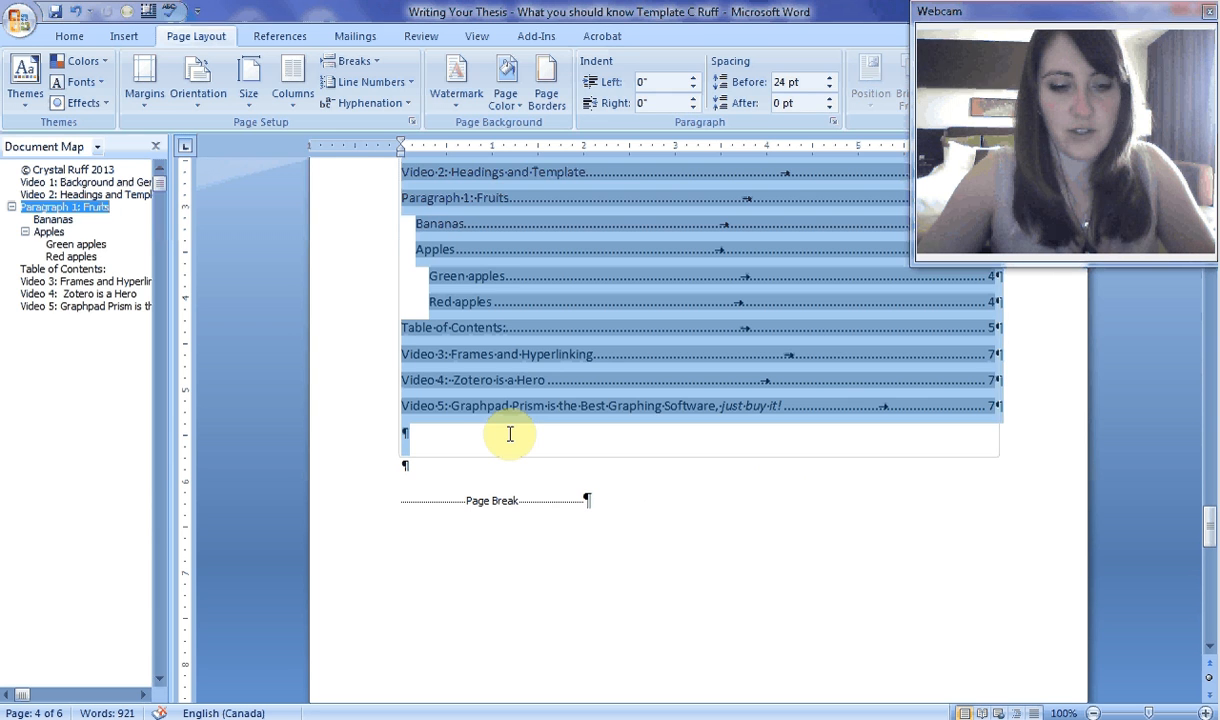
{"action": "key", "text": "Delete"}
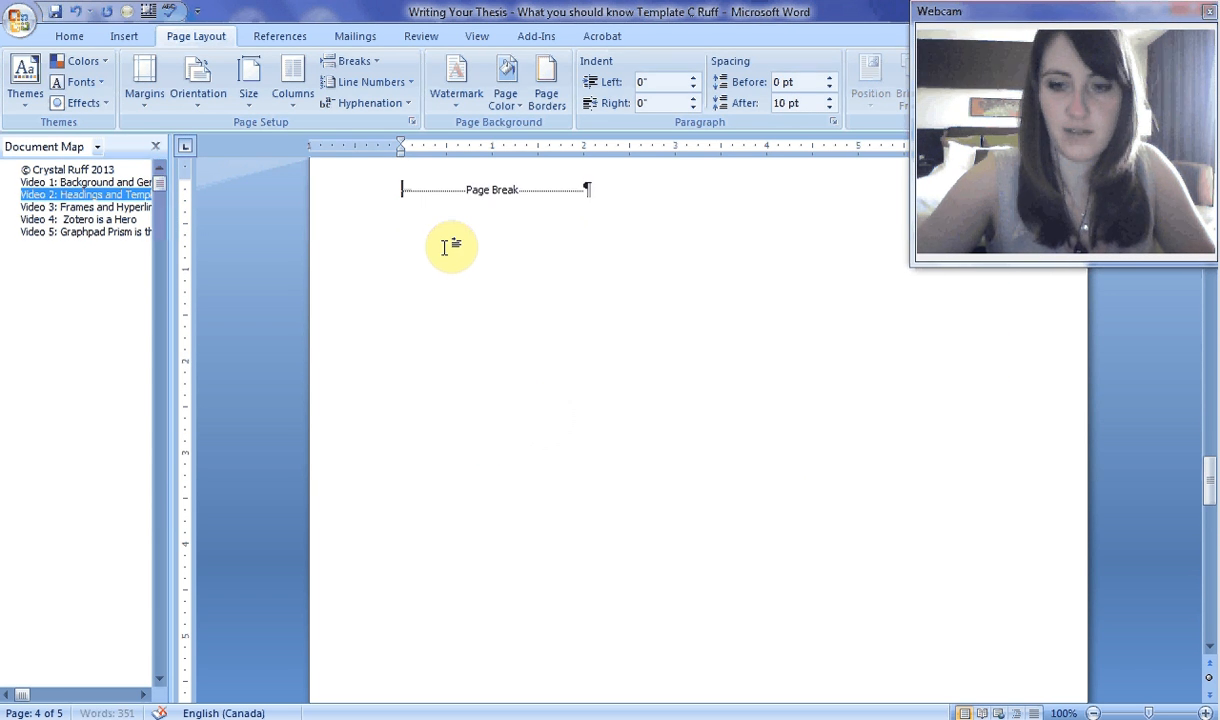
{"action": "key", "text": "Delete"}
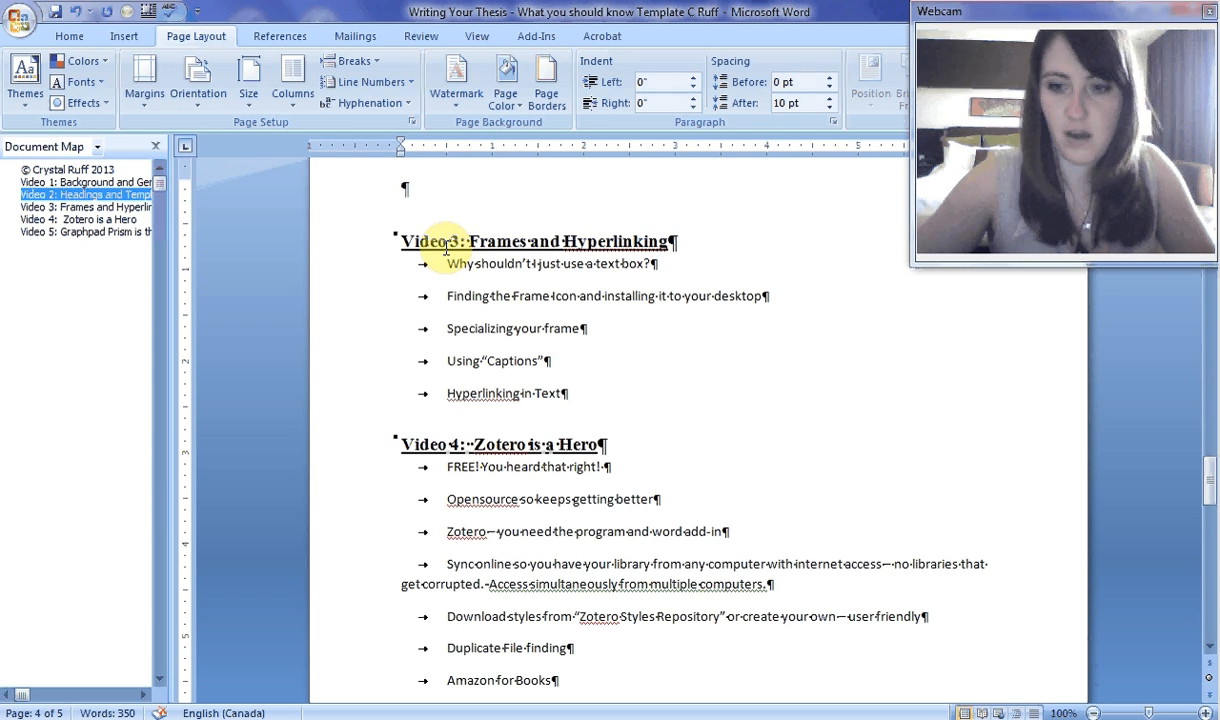
{"action": "key", "text": "Delete"}
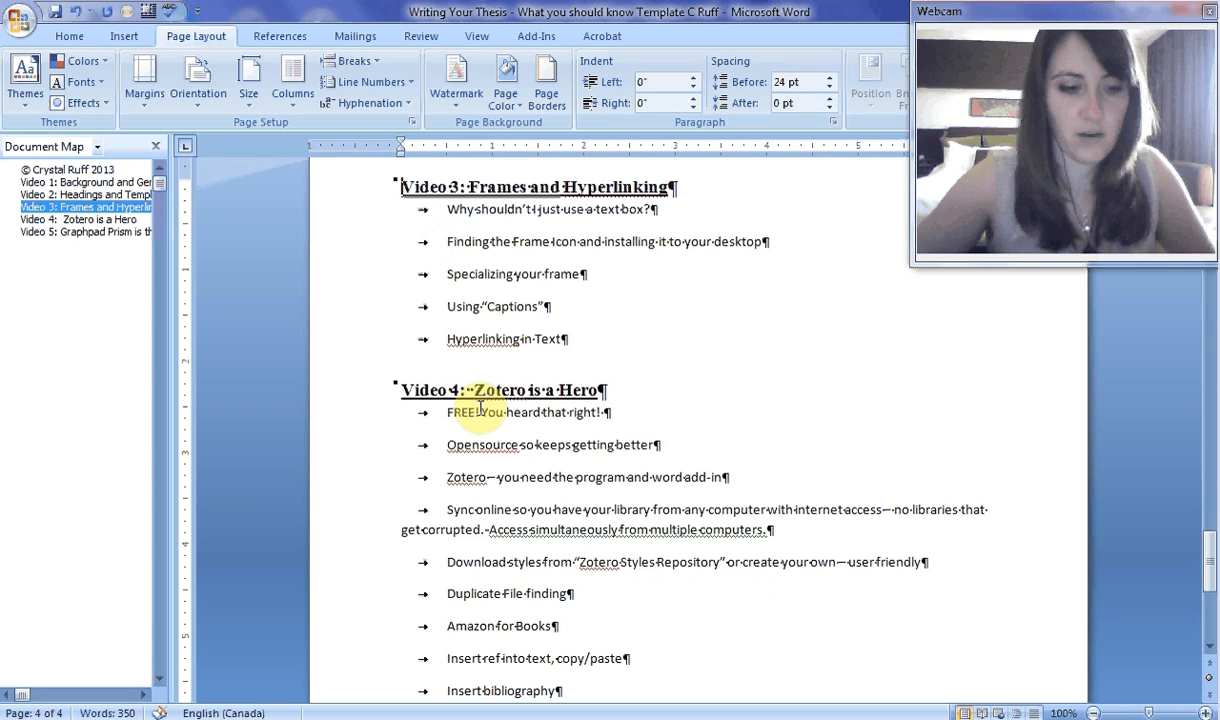
Add a page break at the end of the document and paste the cut section onto the new page.
{"action": "key", "text": "ctrl+End"}
{"action": "key", "text": "ctrl+Return"}
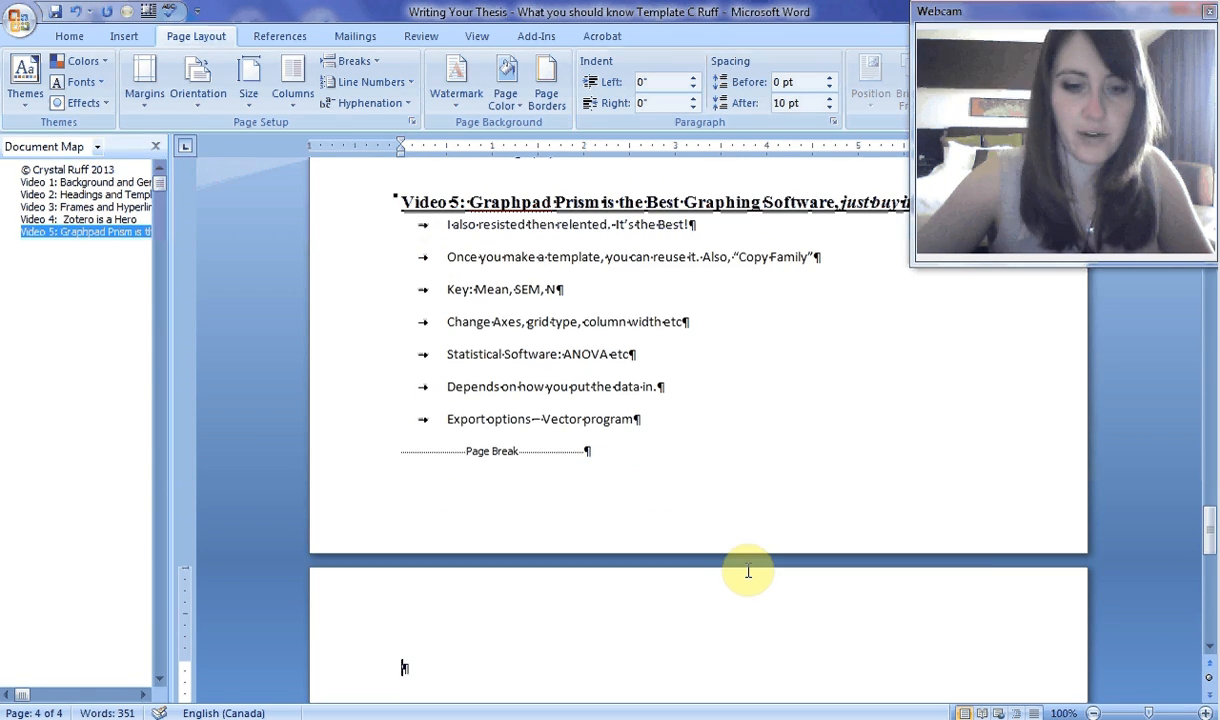
{"action": "key", "text": "ctrl+v"}
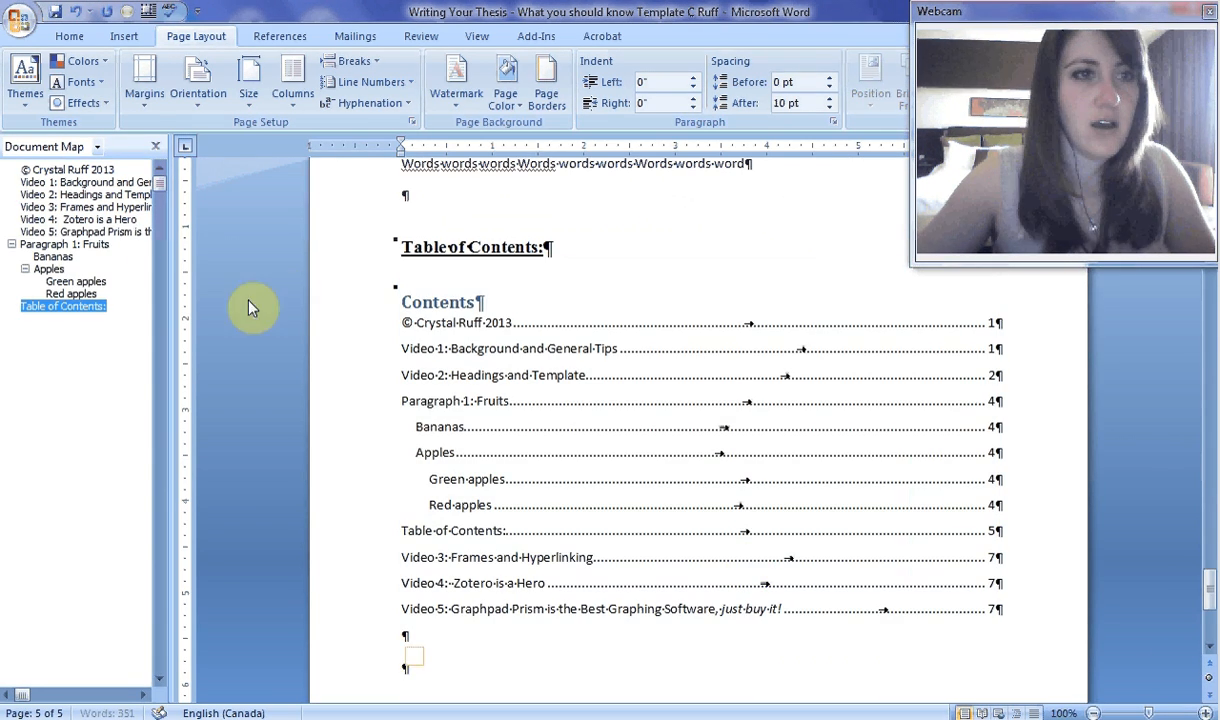
Return to the Video 3 section and examine the Quick Access Toolbar customization for the Format Frame and Insert Horizontal Frame commands.
{"action": "left_click", "coordinate": [45, 207]}
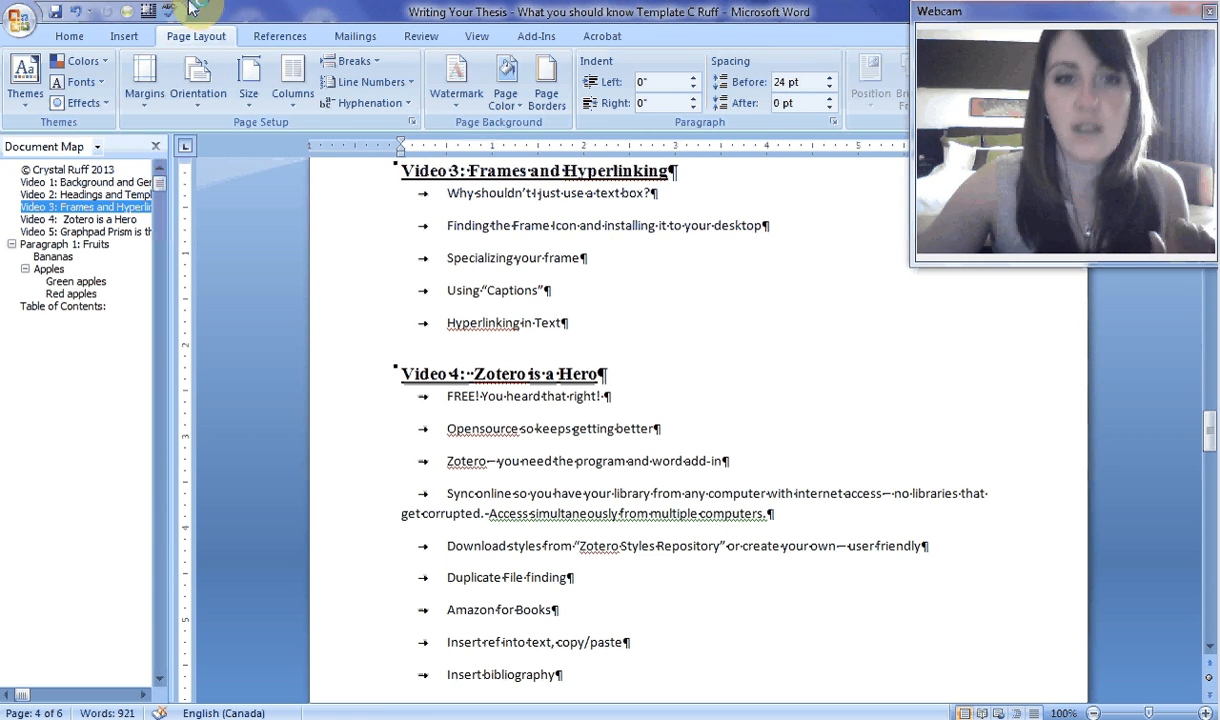
{"action": "left_click", "coordinate": [19, 24]}
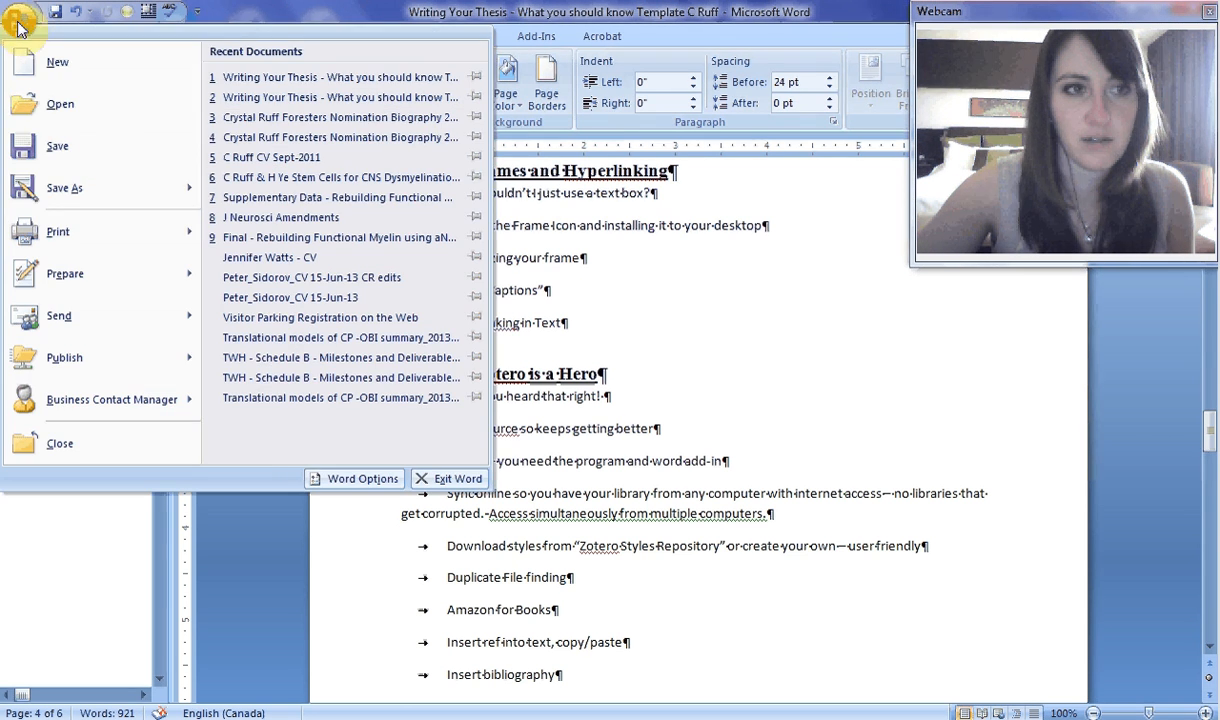
{"action": "left_click", "coordinate": [341, 484]}
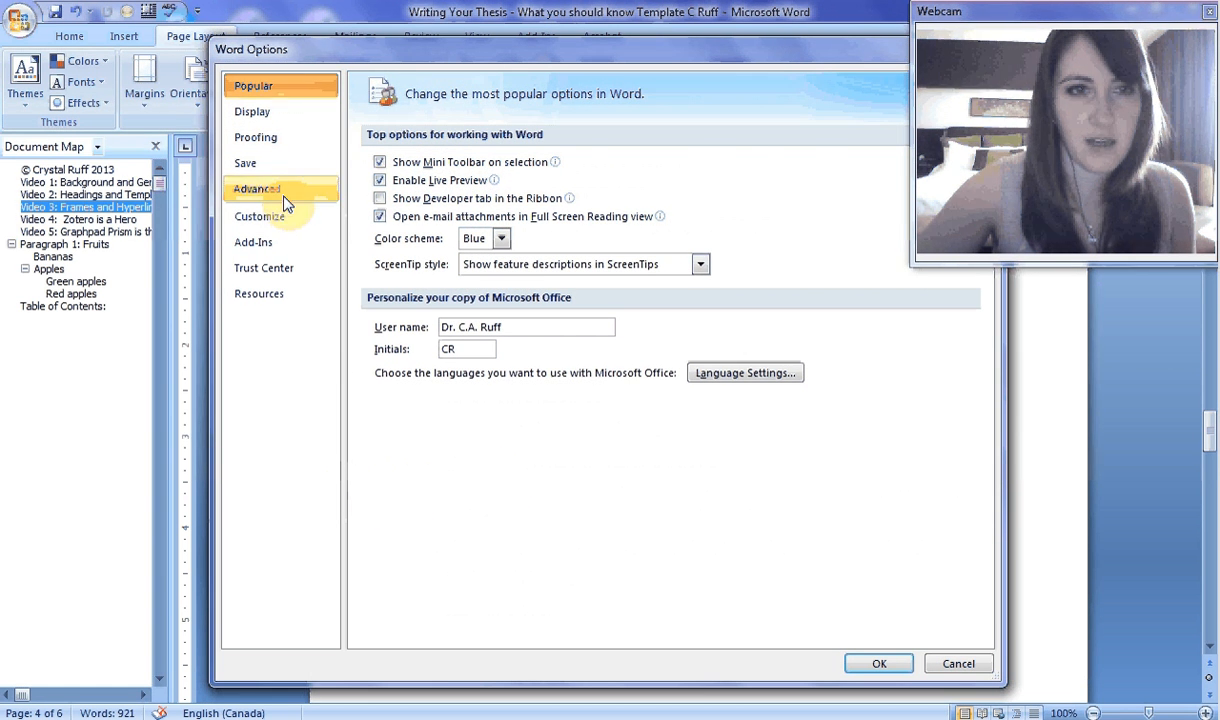
{"action": "left_click", "coordinate": [268, 222]}
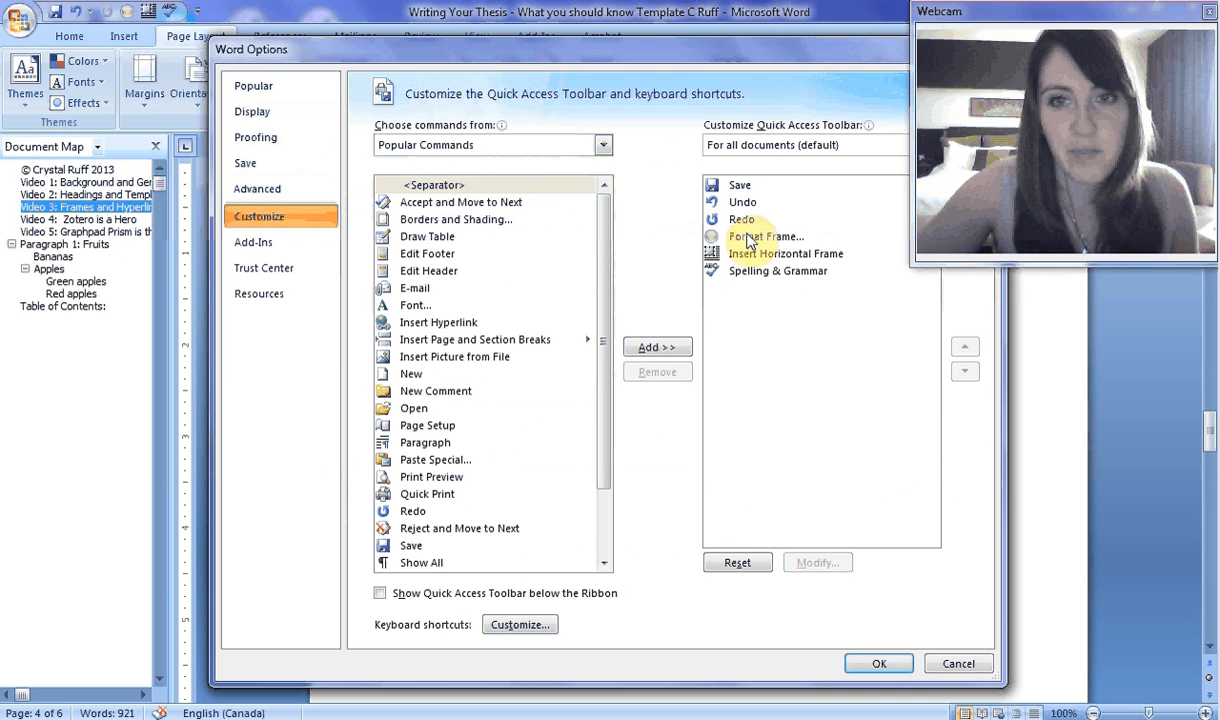
{"action": "left_click_drag", "start_coordinate": [602, 234], "coordinate": [622, 376]}
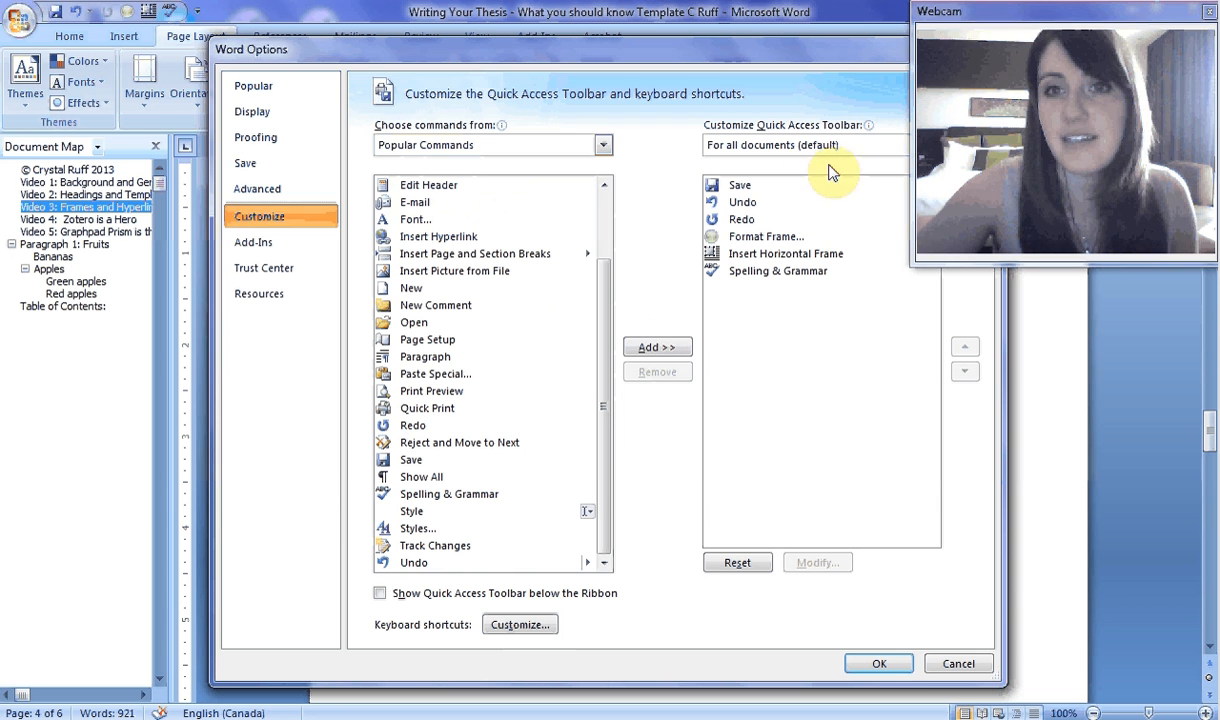
{"action": "left_click", "coordinate": [907, 666]}
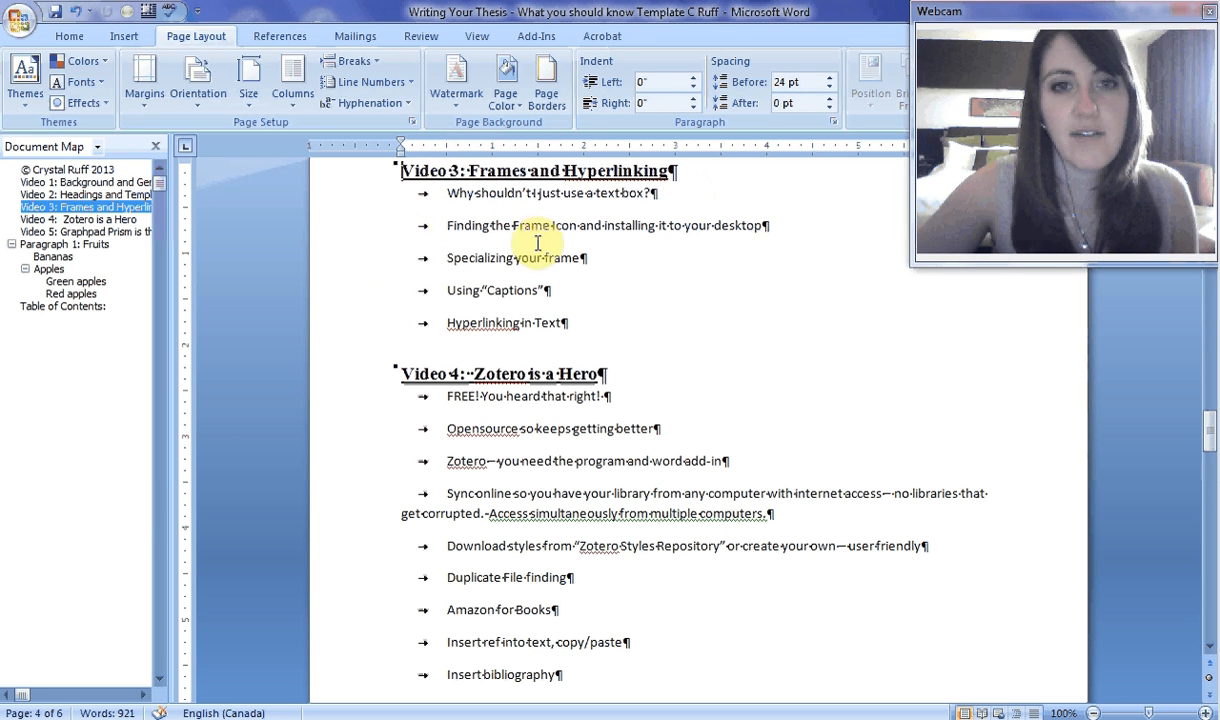
Replace "desktop" with "toolbar" in the bullet about finding the Frame icon under Video 3.
{"action": "left_click", "coordinate": [762, 226]}
{"action": "key", "text": "BackSpace"}
{"action": "key", "text": "BackSpace"}
{"action": "key", "text": "BackSpace"}
{"action": "key", "text": "BackSpace"}
{"action": "key", "text": "BackSpace"}
{"action": "key", "text": "BackSpace"}
{"action": "key", "text": "BackSpace"}
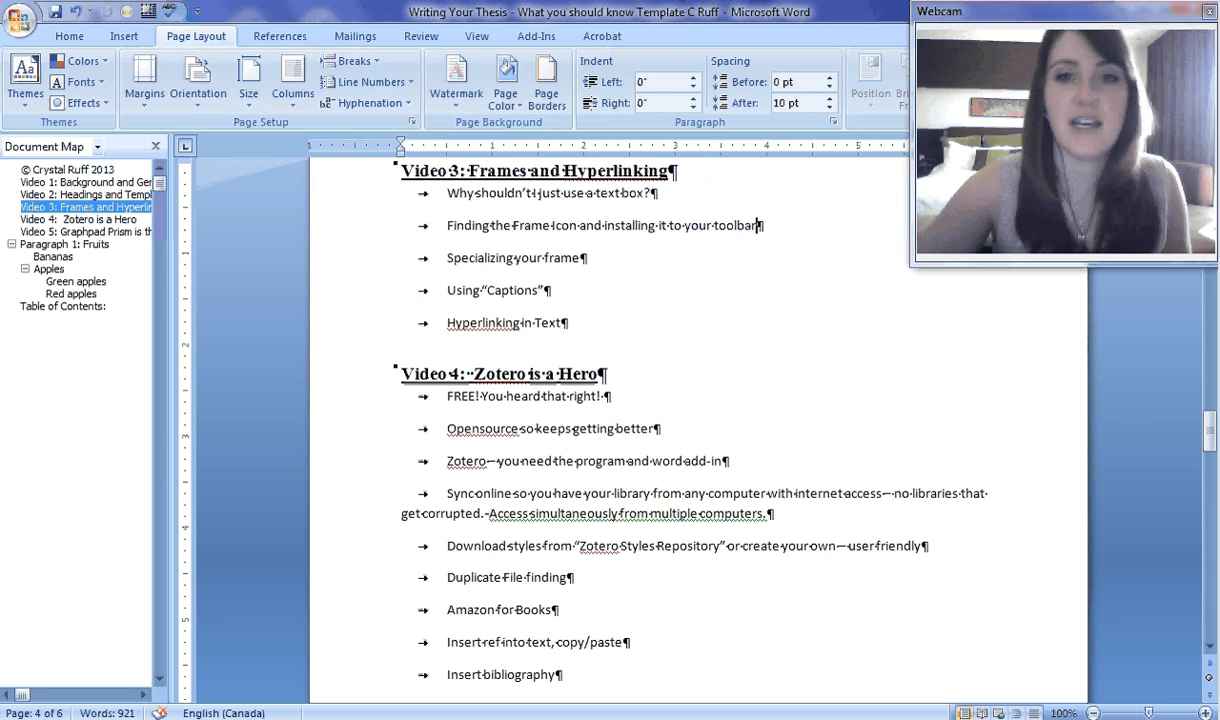
Add an empty paragraph above the "Paragraph 1: Fruits" heading and open the clip art search.
{"action": "left_click", "coordinate": [65, 244]}
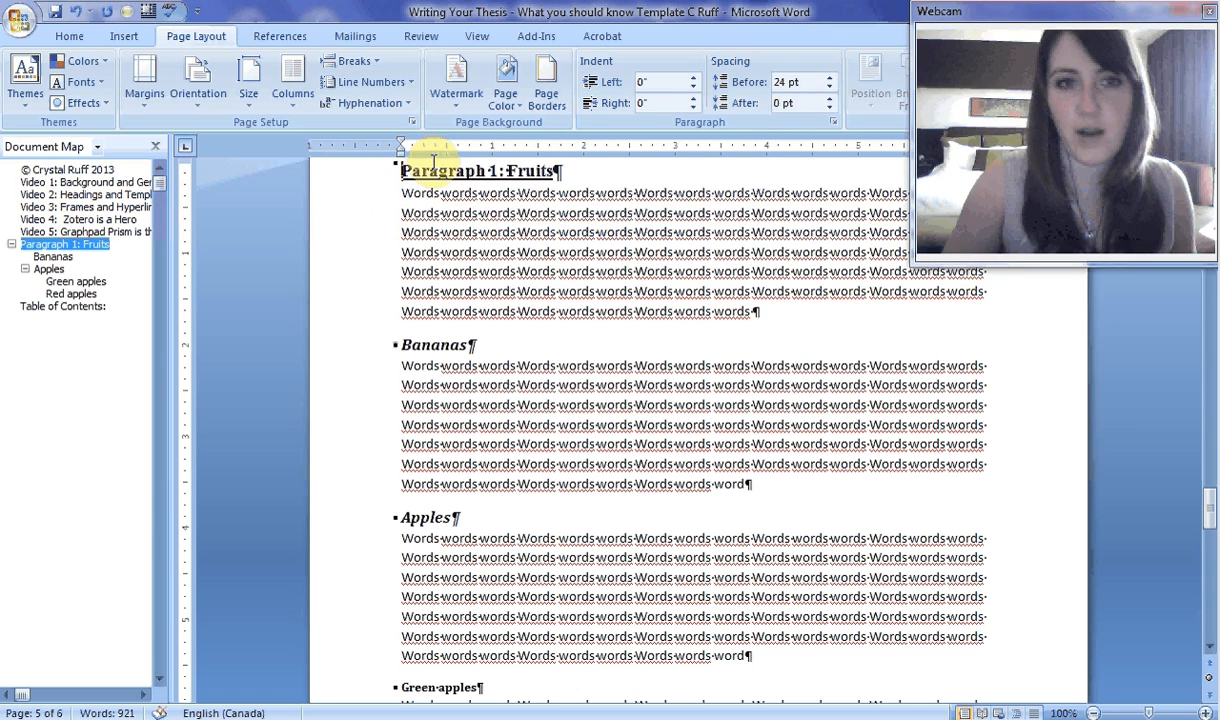
{"action": "key", "text": "Return"}
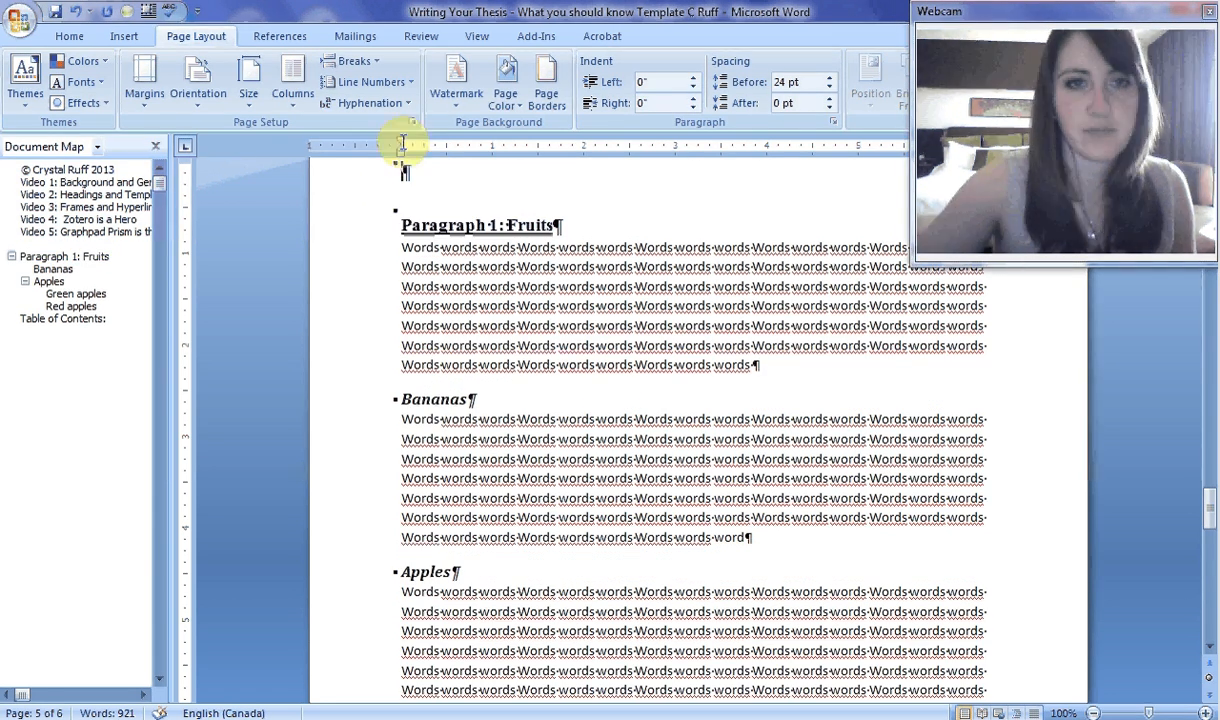
{"action": "left_click", "coordinate": [125, 38]}
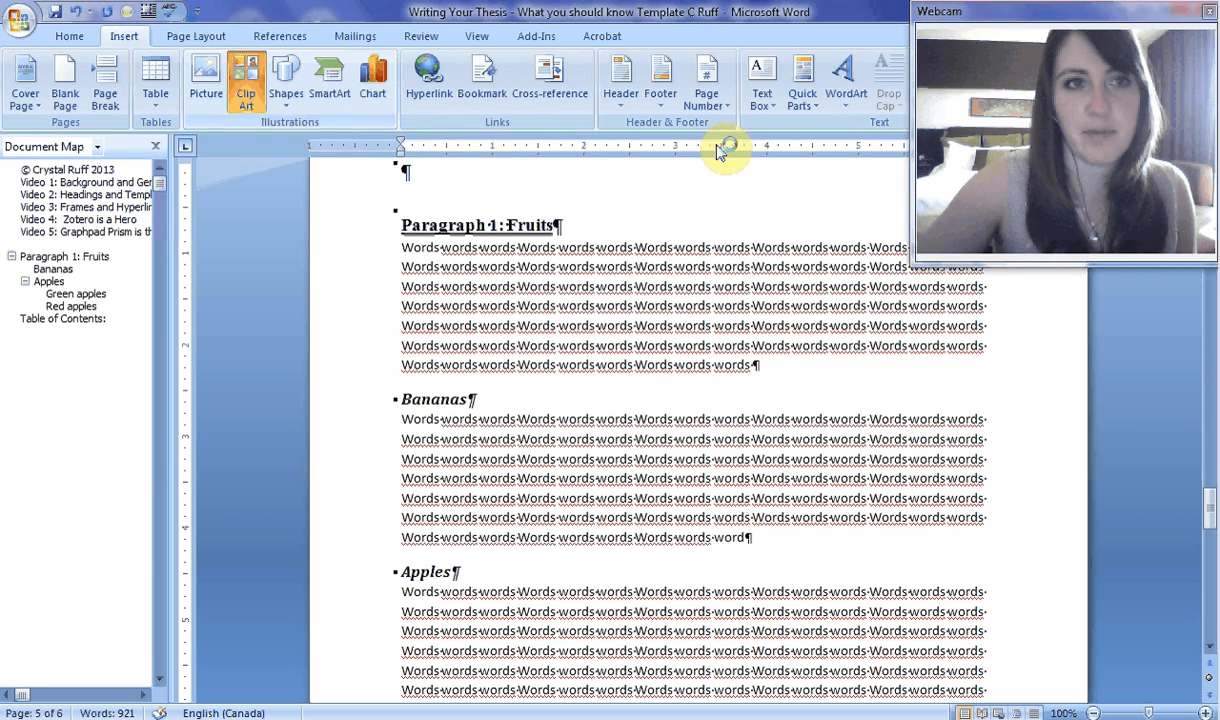
{"action": "left_click", "coordinate": [243, 93]}
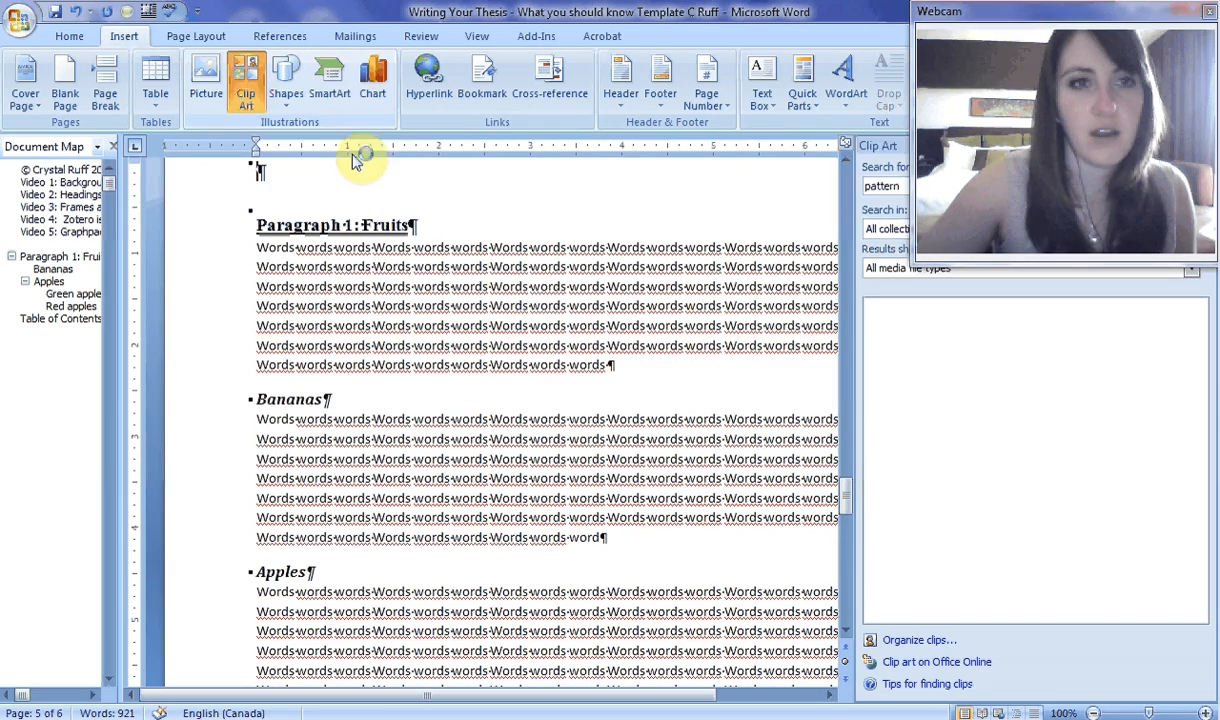
Search the clip art for "fruits" and insert the kiwi and strawberry picture above the "Paragraph 1: Fruits" heading.
{"action": "left_click_drag", "start_coordinate": [1095, 14], "coordinate": [498, 14]}
{"action": "left_click", "coordinate": [938, 187]}
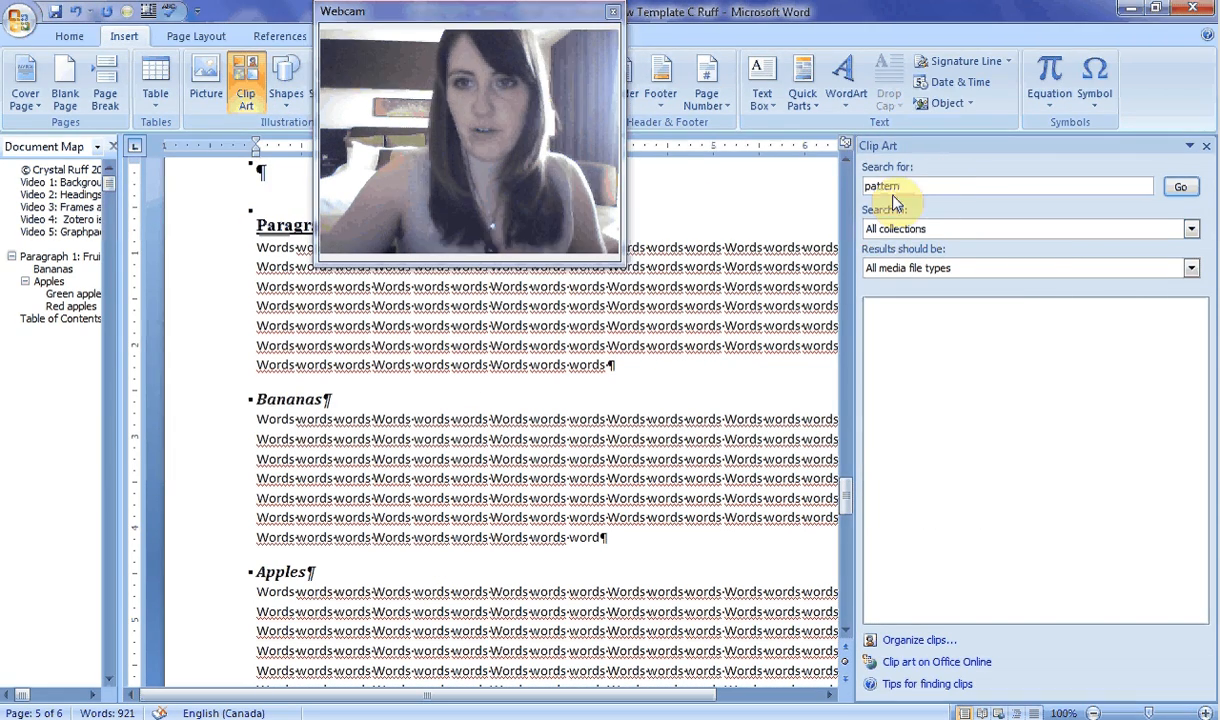
{"action": "left_click_drag", "start_coordinate": [901, 187], "coordinate": [834, 176]}
{"action": "type", "text": "fruits"}
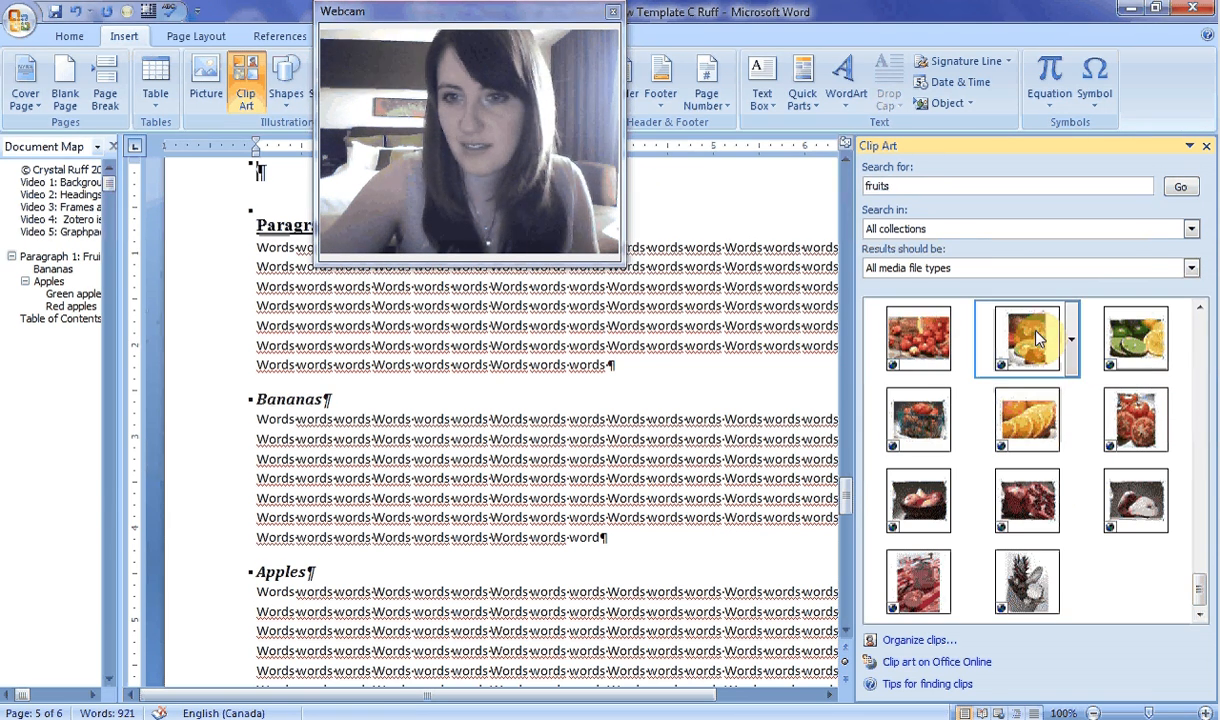
{"action": "left_click_drag", "start_coordinate": [1037, 338], "coordinate": [282, 219]}
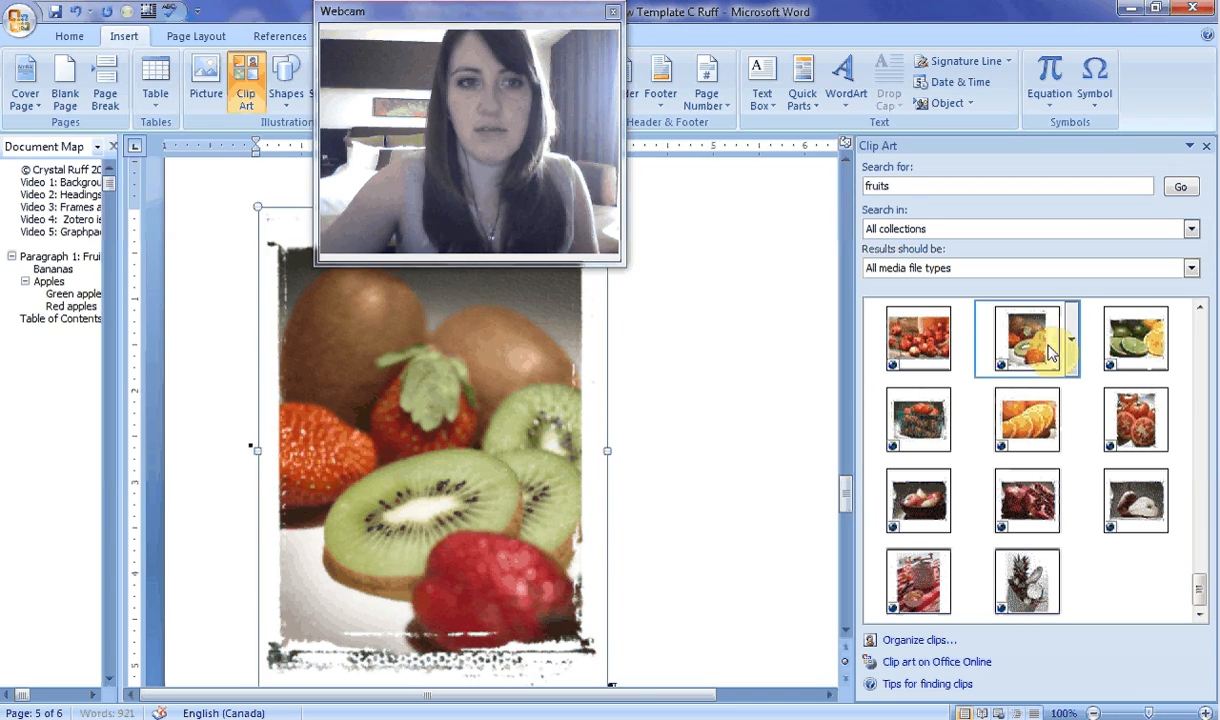
{"action": "left_click", "coordinate": [740, 432]}
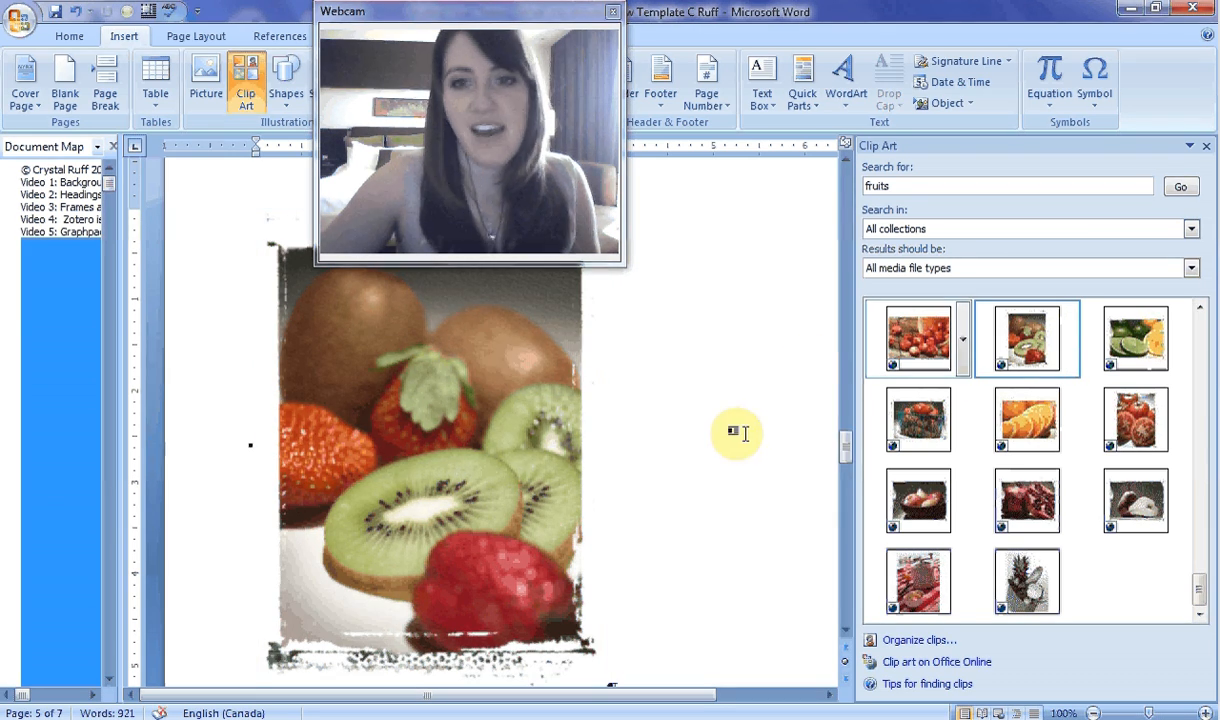
Search the clip art for "banana" to find a picture for the Bananas section.
{"action": "scroll", "coordinate": [640, 416], "scroll_direction": "down", "scroll_amount": 12}
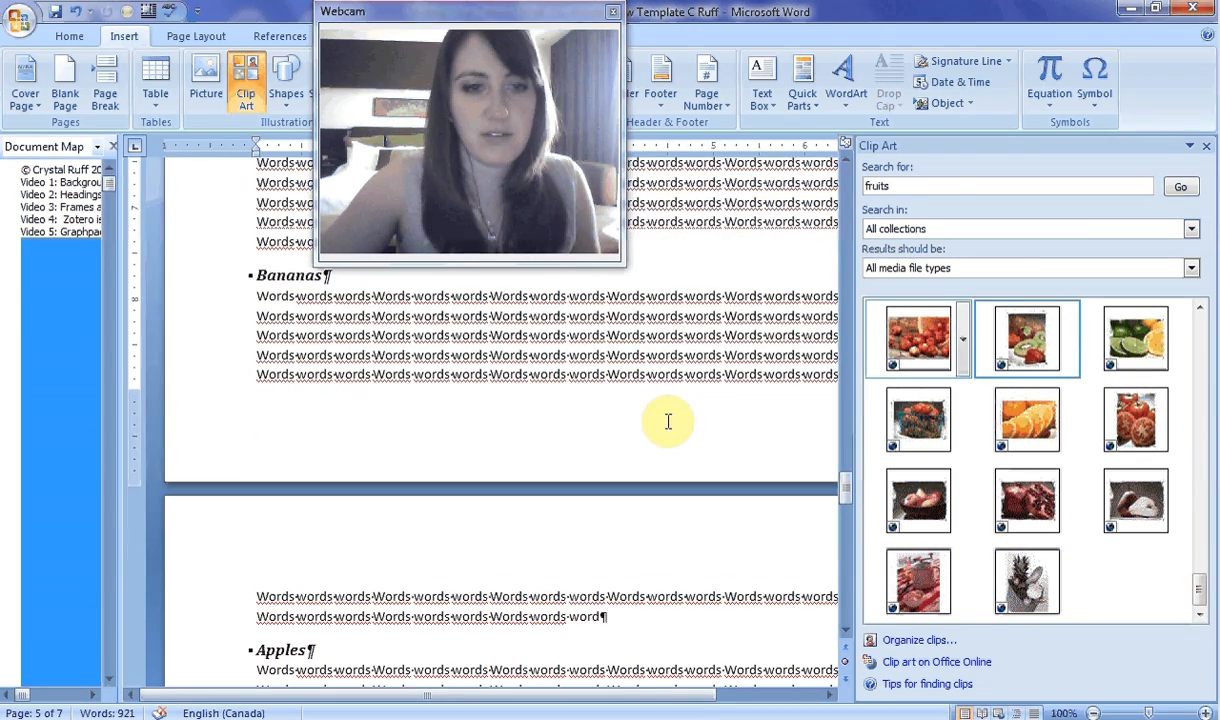
{"action": "double_click", "coordinate": [934, 186]}
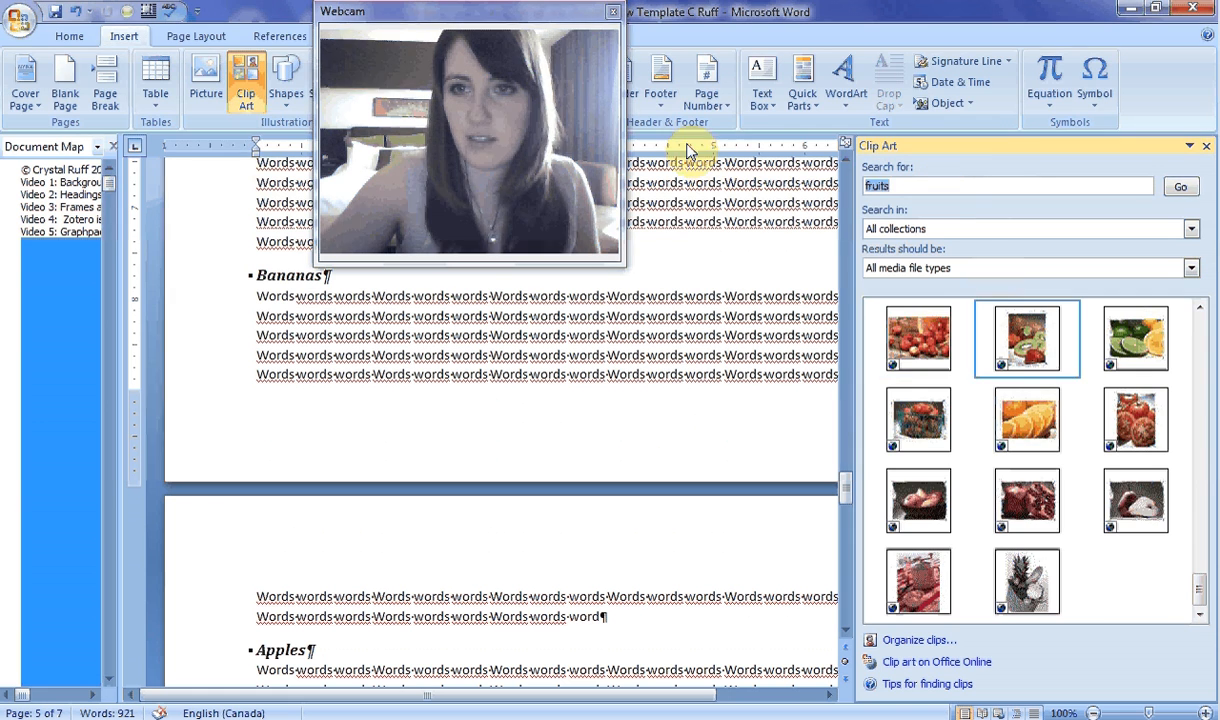
{"action": "type", "text": "banana"}
{"action": "key", "text": "Return"}
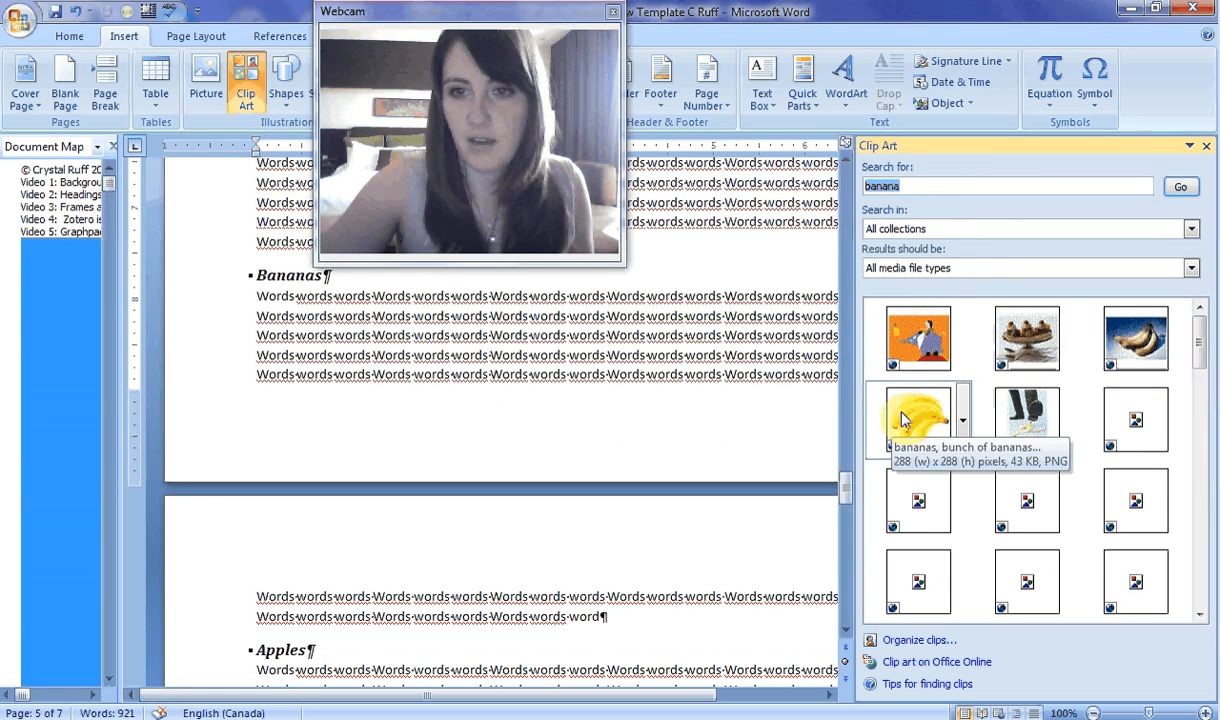
Add an empty paragraph above the Bananas heading and place the cursor in it.
{"action": "left_click", "coordinate": [264, 253]}
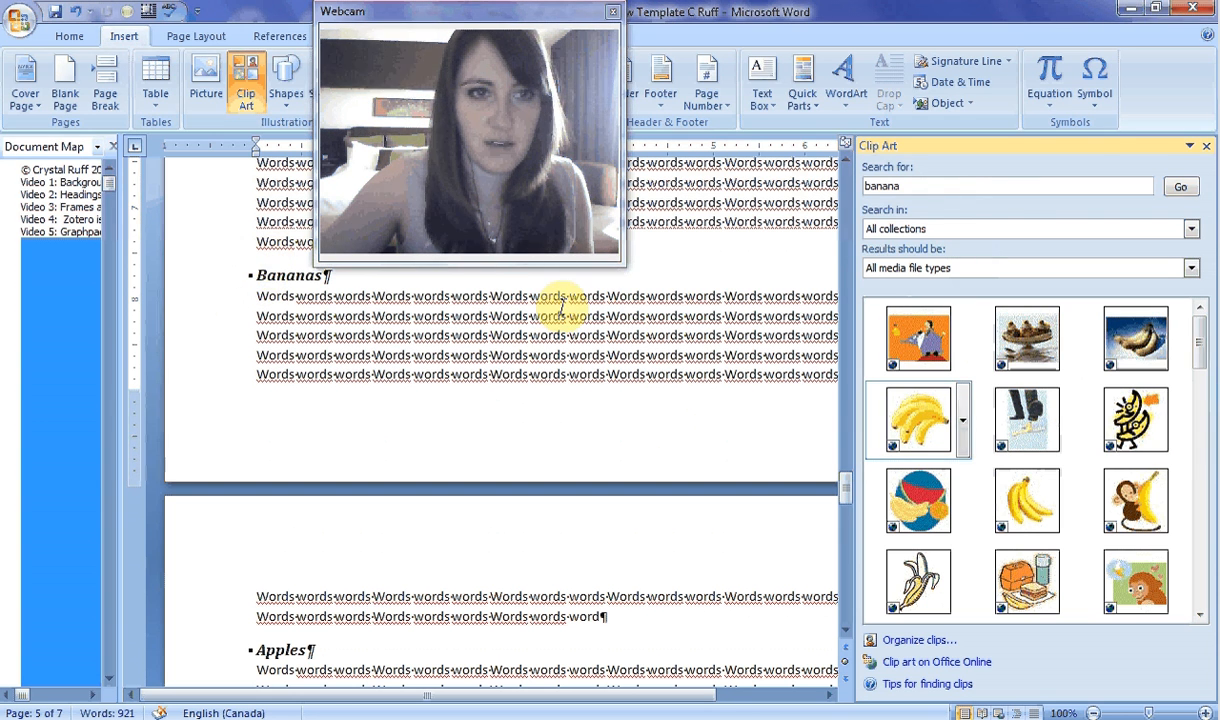
{"action": "left_click", "coordinate": [258, 275]}
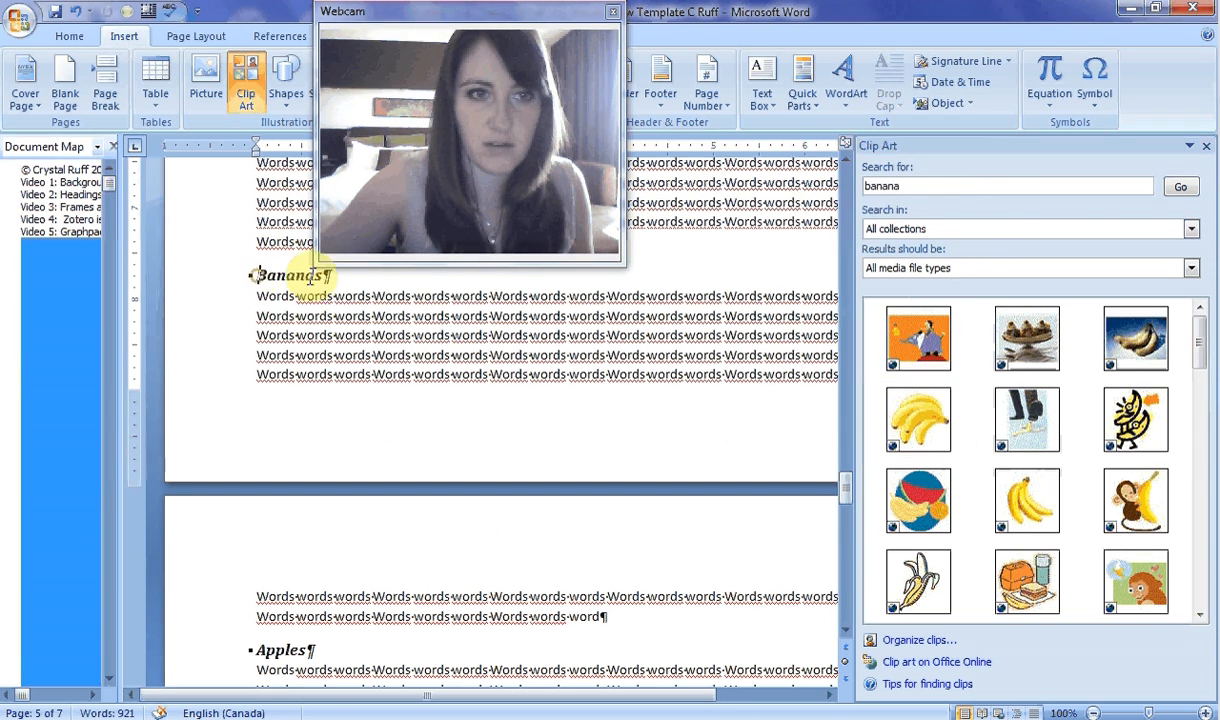
{"action": "key", "text": "Return"}
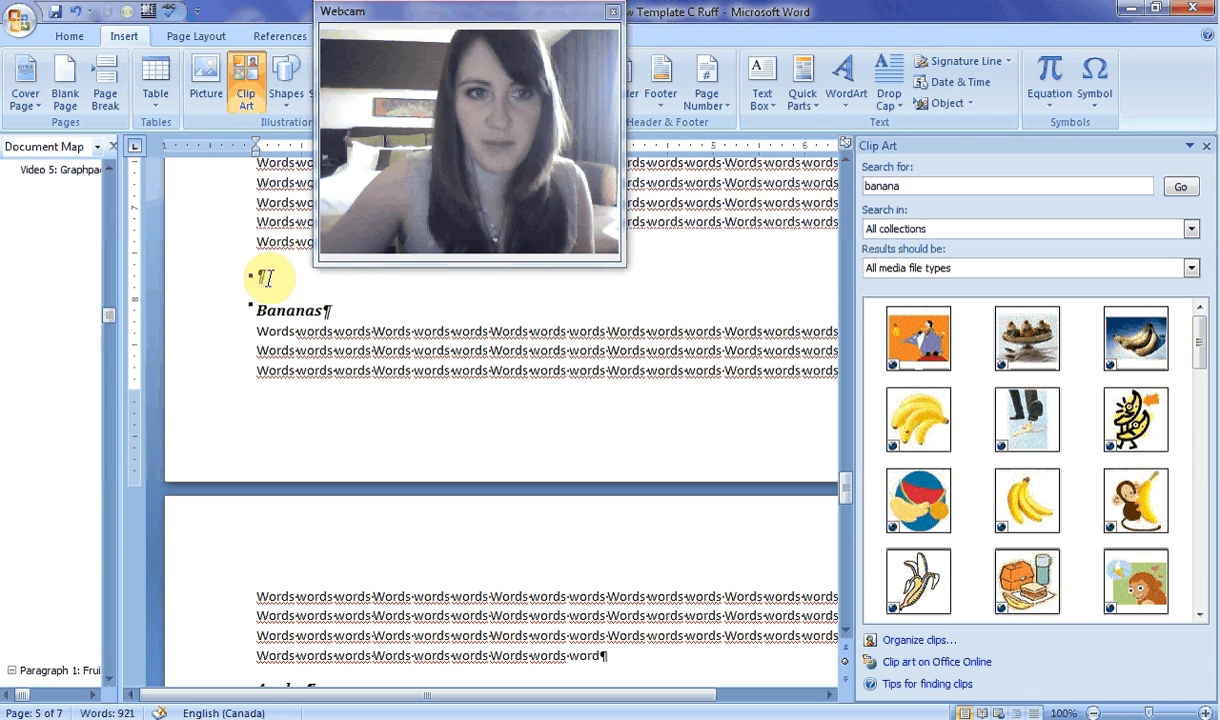
{"action": "left_click", "coordinate": [264, 275]}
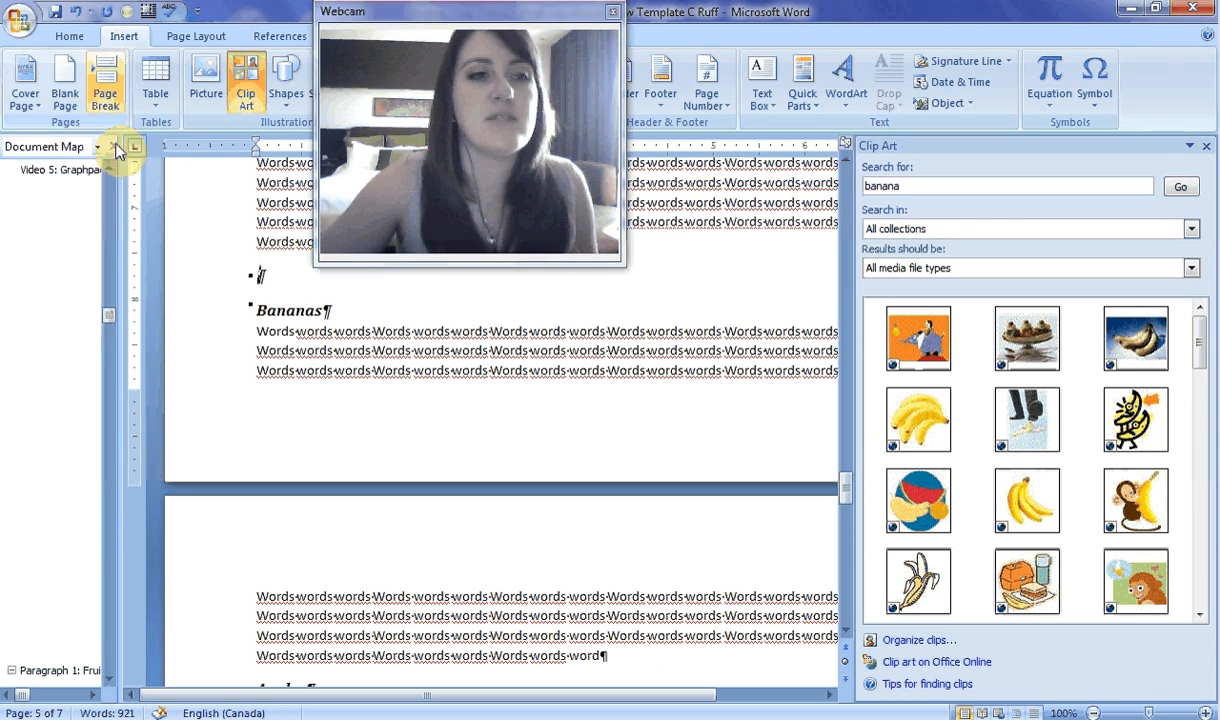
Widen the Document Map to view the picture entry above "Paragraph 1: Fruits" in full.
{"action": "left_click_drag", "start_coordinate": [113, 312], "coordinate": [95, 218]}
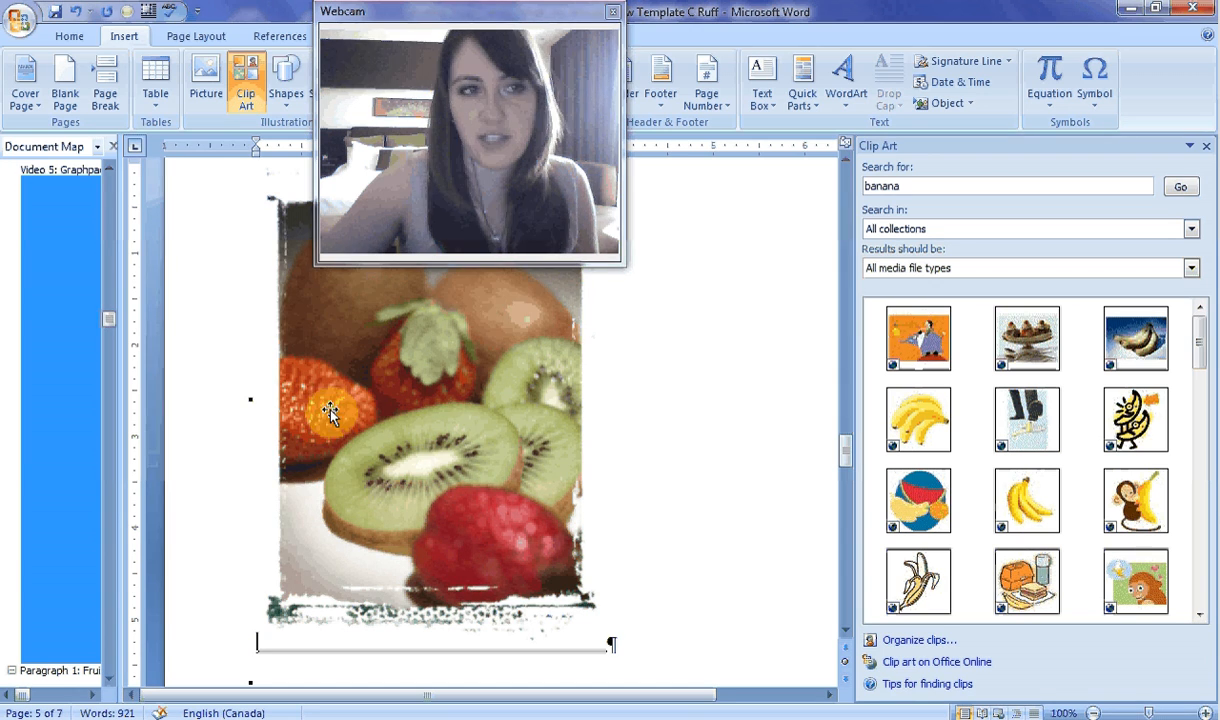
{"action": "left_click_drag", "start_coordinate": [117, 300], "coordinate": [607, 387]}
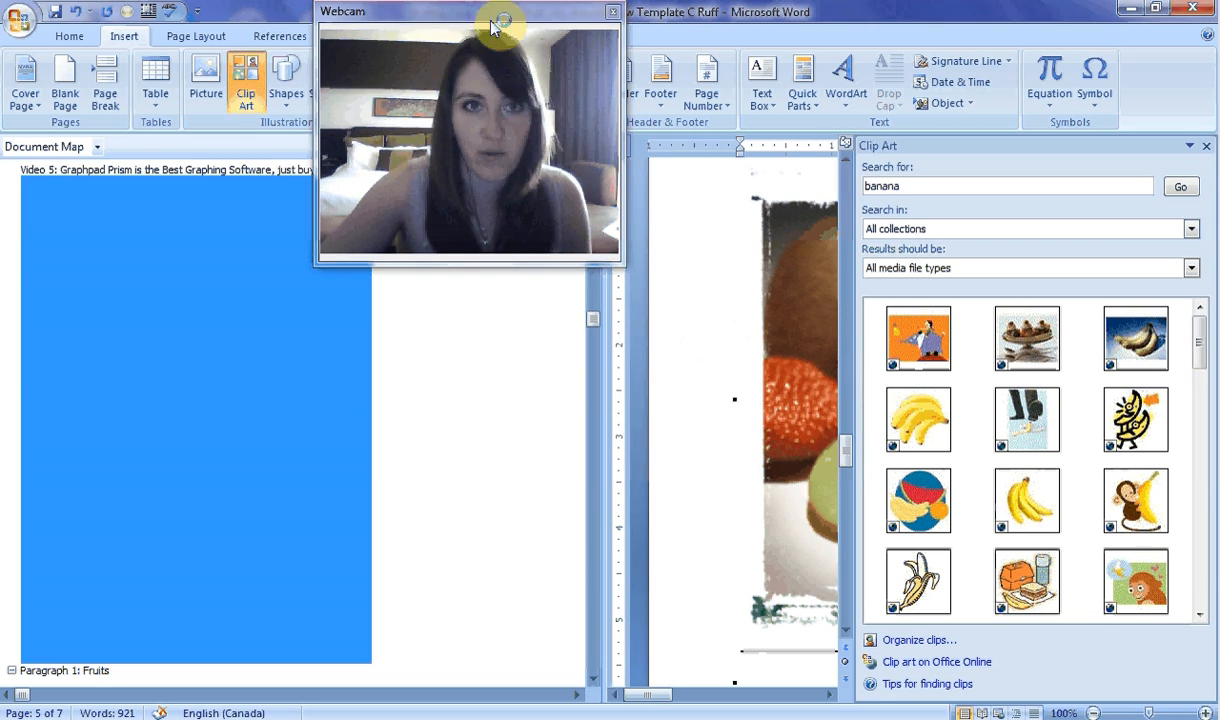
{"action": "left_click_drag", "start_coordinate": [487, 12], "coordinate": [489, 479]}
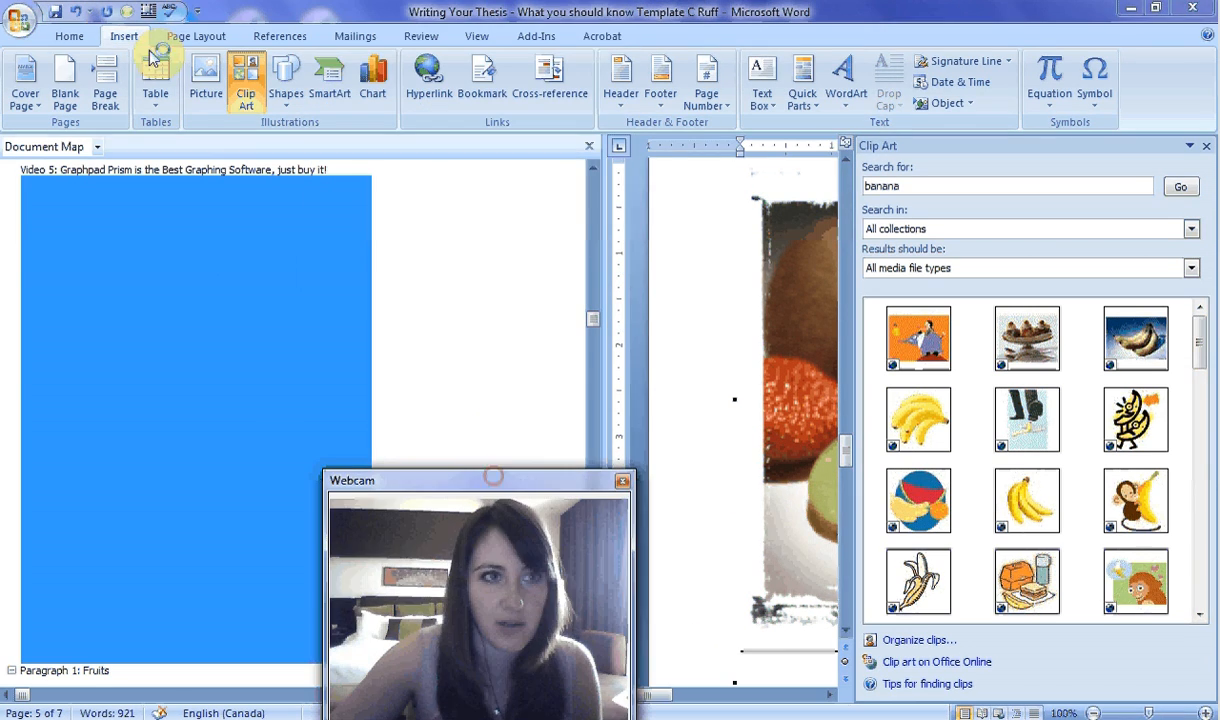
Delete the kiwi and strawberry picture above the "Paragraph 1: Fruits" heading.
{"action": "left_click", "coordinate": [68, 42]}
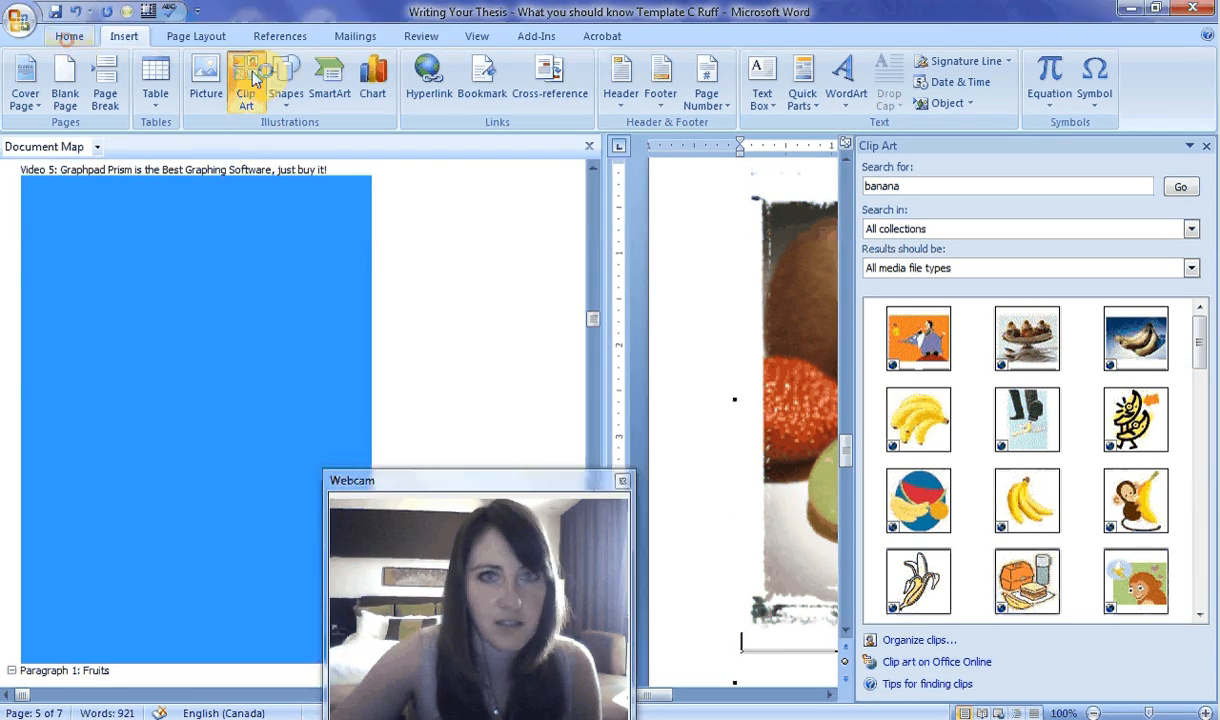
{"action": "left_click", "coordinate": [64, 40]}
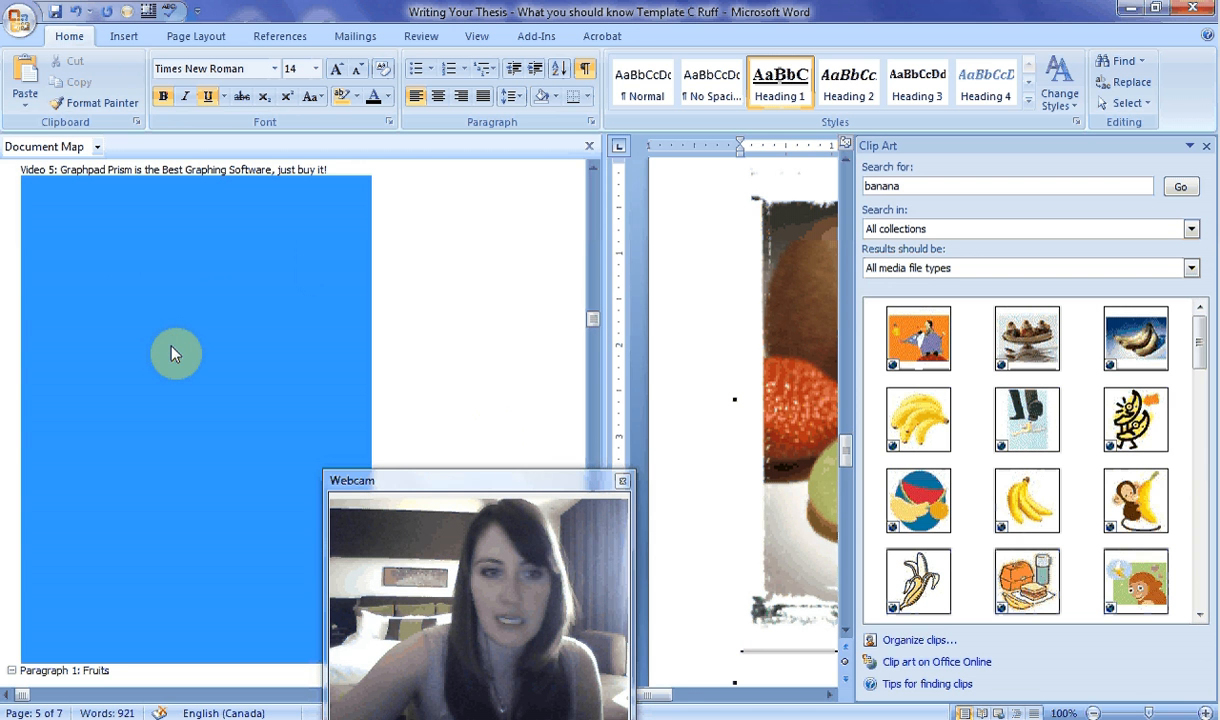
{"action": "left_click", "coordinate": [296, 303]}
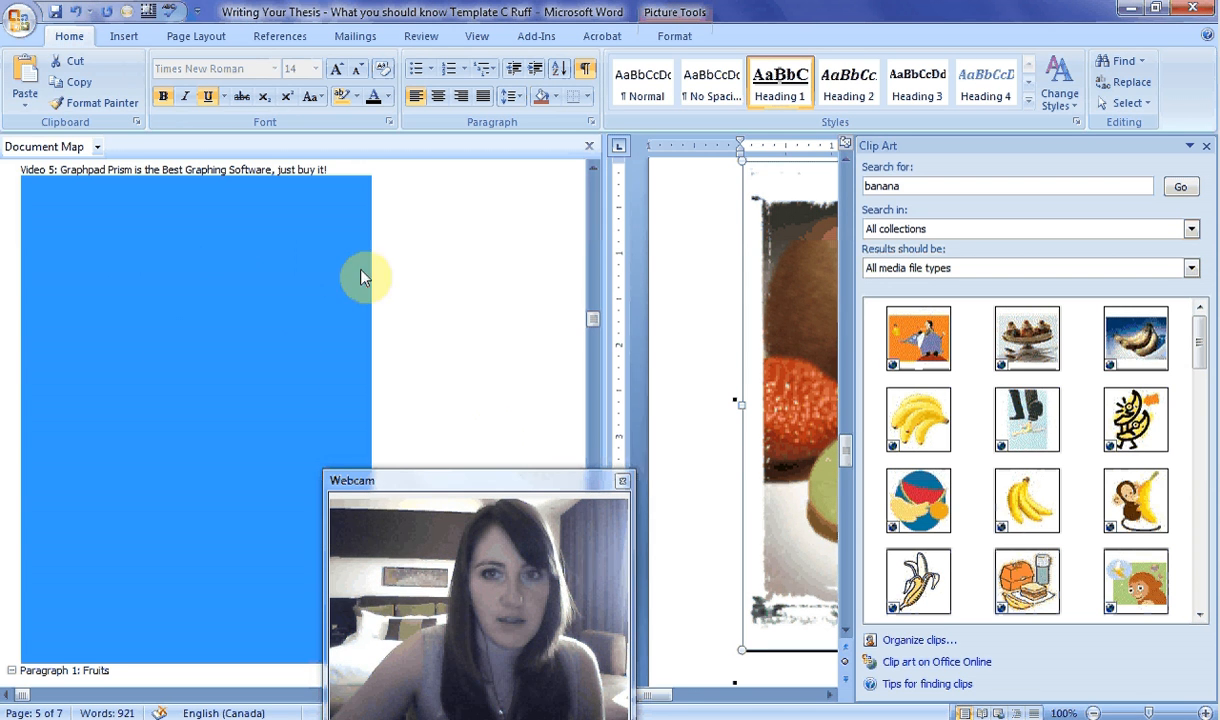
{"action": "left_click_drag", "start_coordinate": [793, 330], "coordinate": [795, 336]}
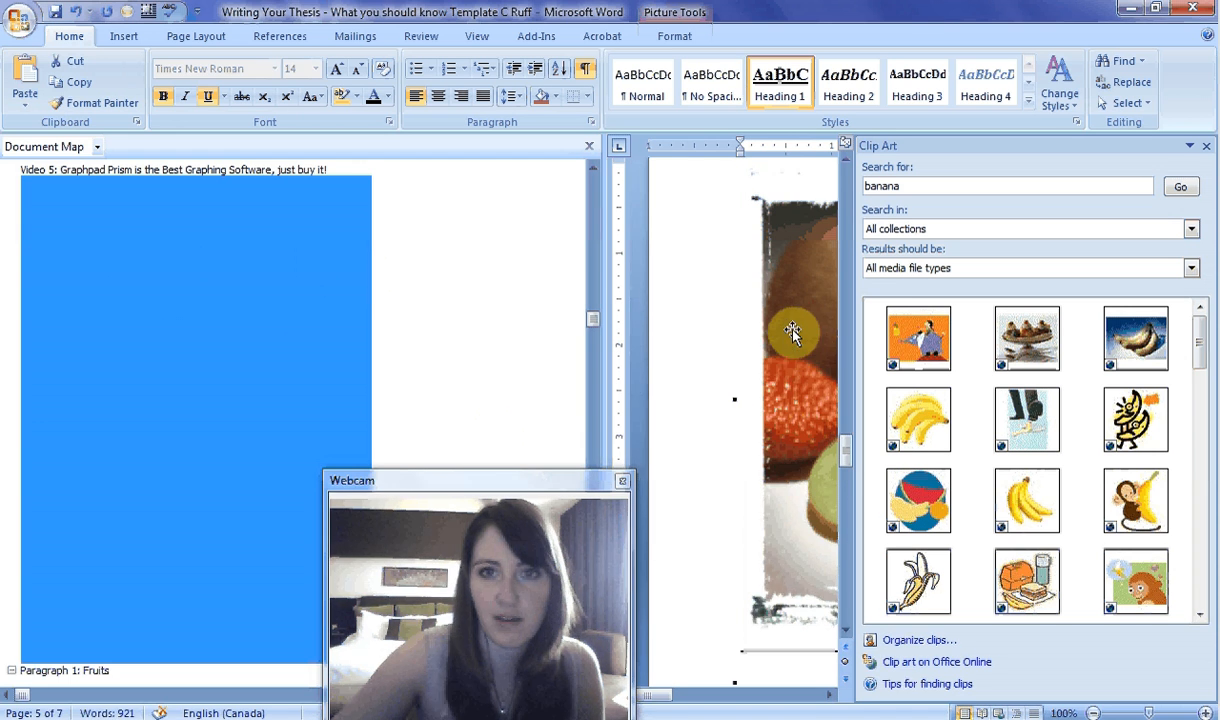
Set the empty paragraph above the Bananas heading to Normal style and insert the watermelon and bananas clip art in it.
{"action": "left_click", "coordinate": [42, 212]}
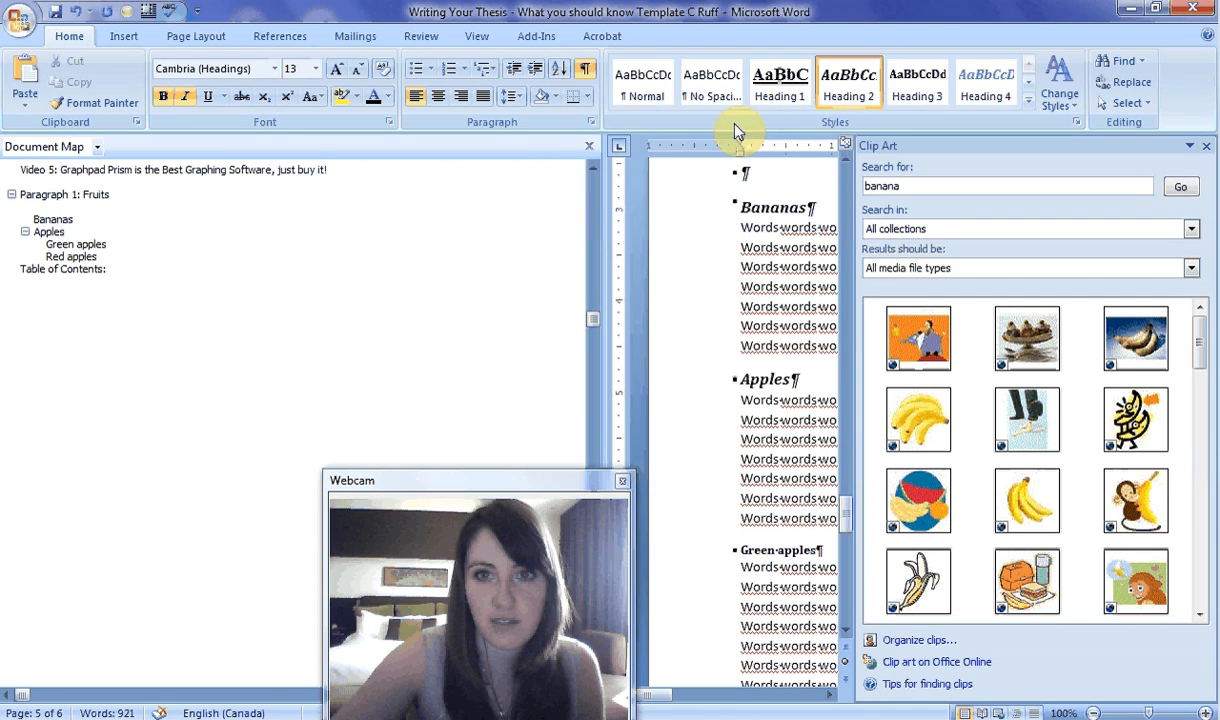
{"action": "left_click", "coordinate": [688, 110]}
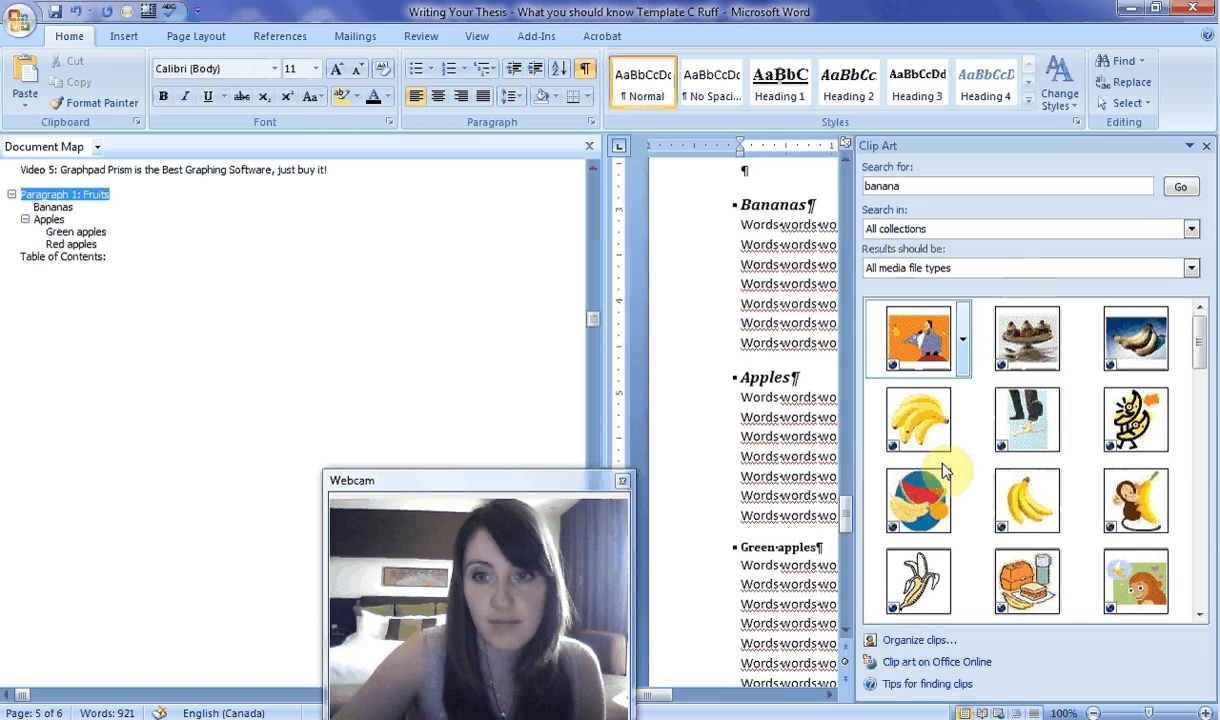
{"action": "left_click", "coordinate": [924, 508]}
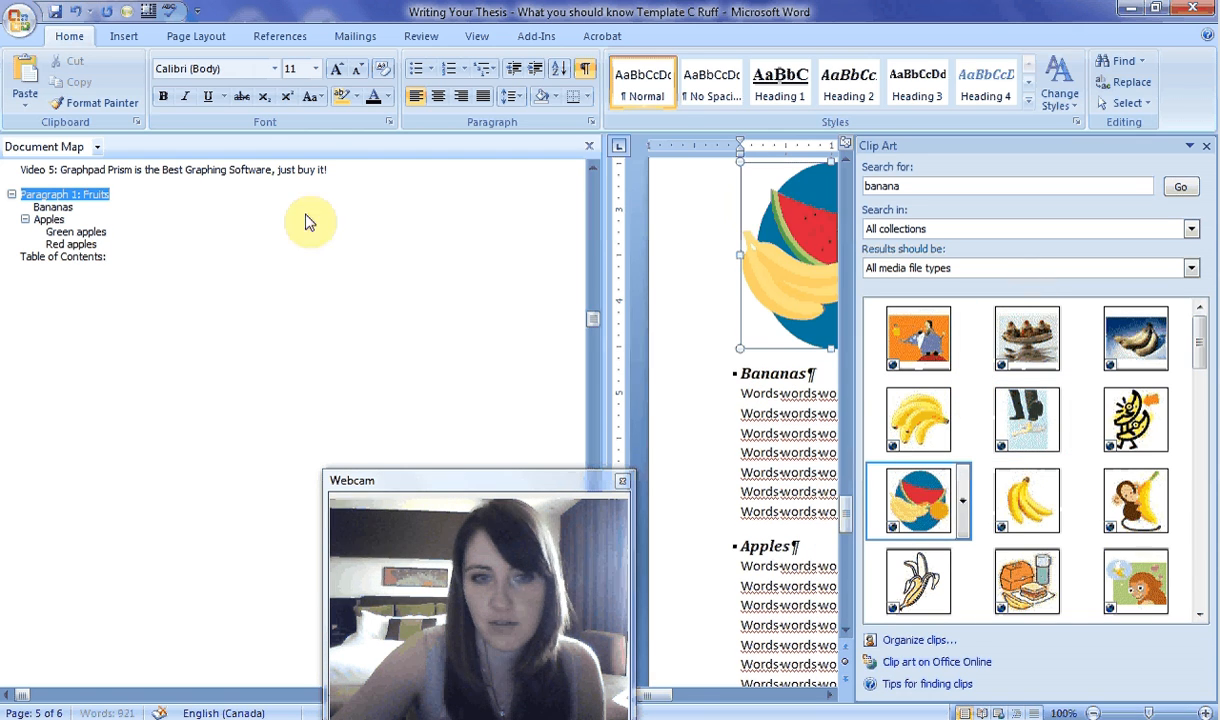
{"action": "left_click", "coordinate": [745, 208]}
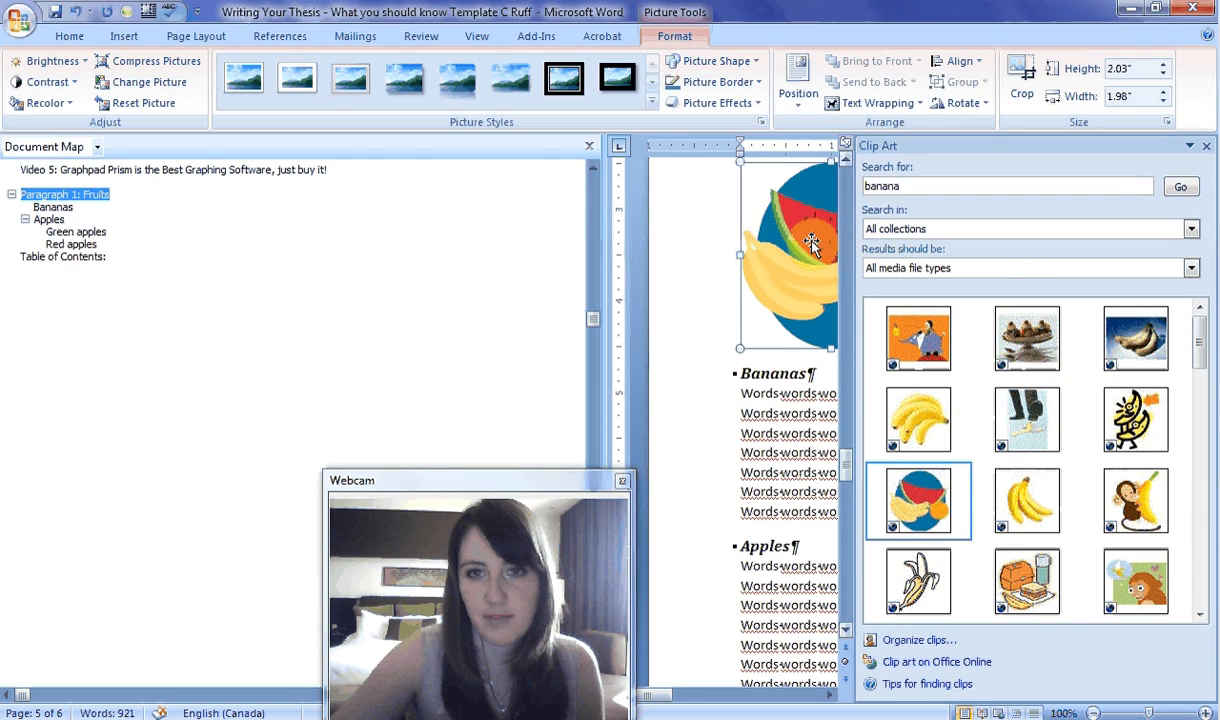
Insert the yellow banana bunch clip art beside the watermelon and bananas picture above the Bananas heading.
{"action": "scroll", "coordinate": [817, 248], "scroll_direction": "up", "scroll_amount": 5}
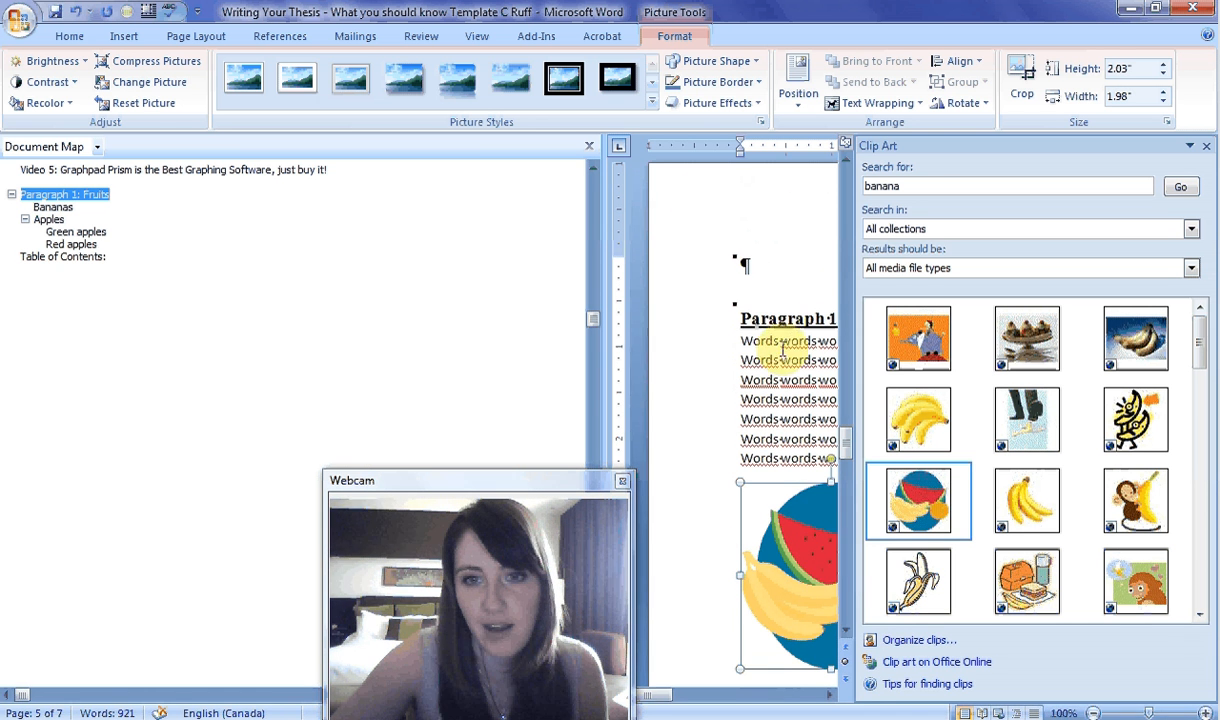
{"action": "scroll", "coordinate": [745, 352], "scroll_direction": "down", "scroll_amount": 4}
{"action": "left_click", "coordinate": [916, 425]}
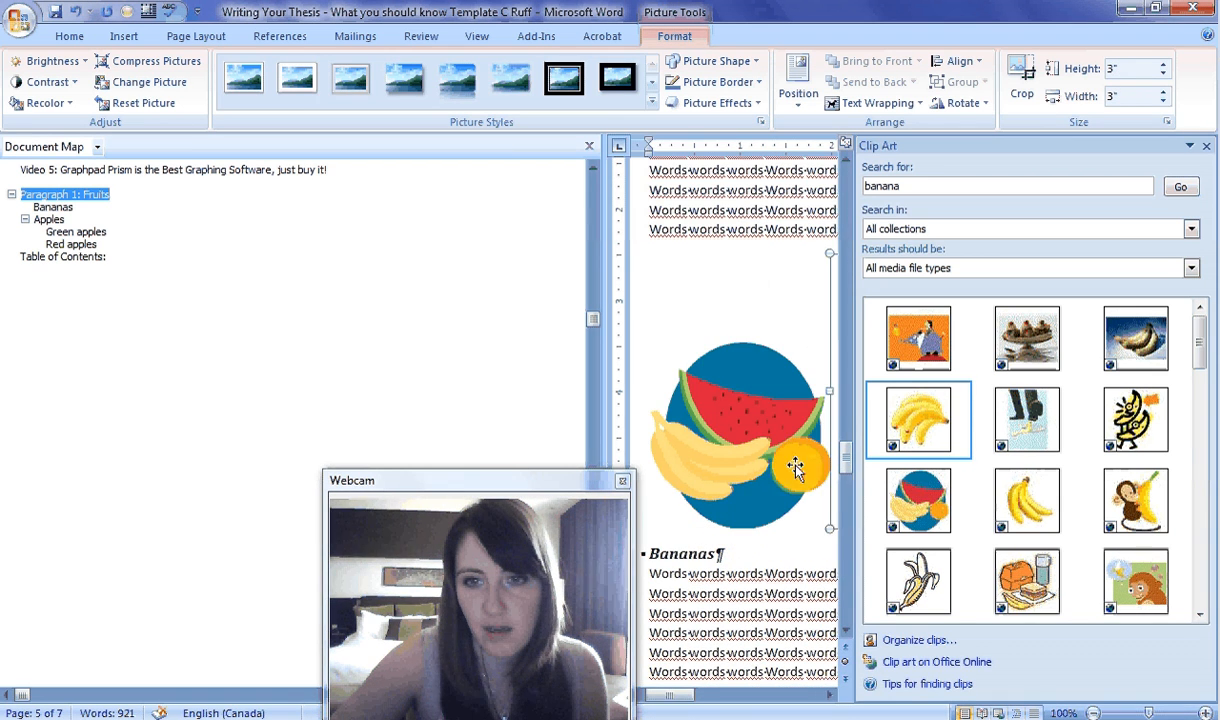
{"action": "left_click_drag", "start_coordinate": [678, 693], "coordinate": [675, 673]}
{"action": "left_click", "coordinate": [727, 600]}
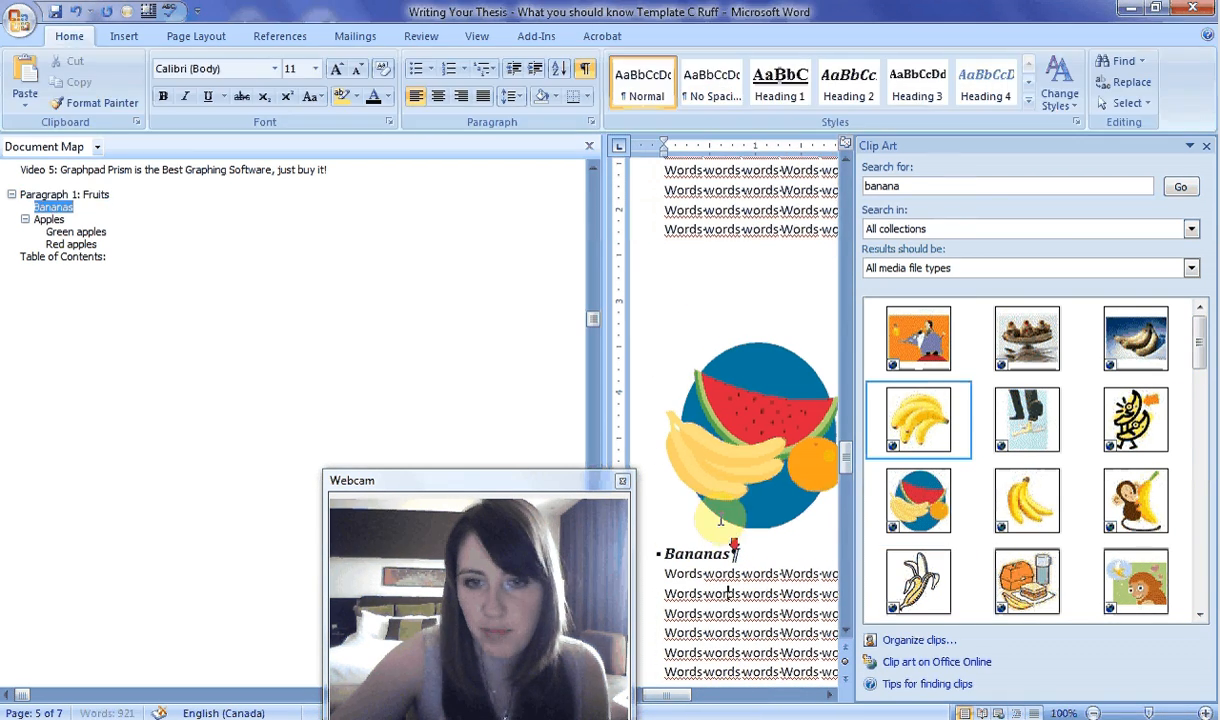
Add an empty paragraph above the Apples heading, set it to Normal style and place the cursor in it.
{"action": "scroll", "coordinate": [727, 600], "scroll_direction": "down", "scroll_amount": 3}
{"action": "key", "text": "Return"}
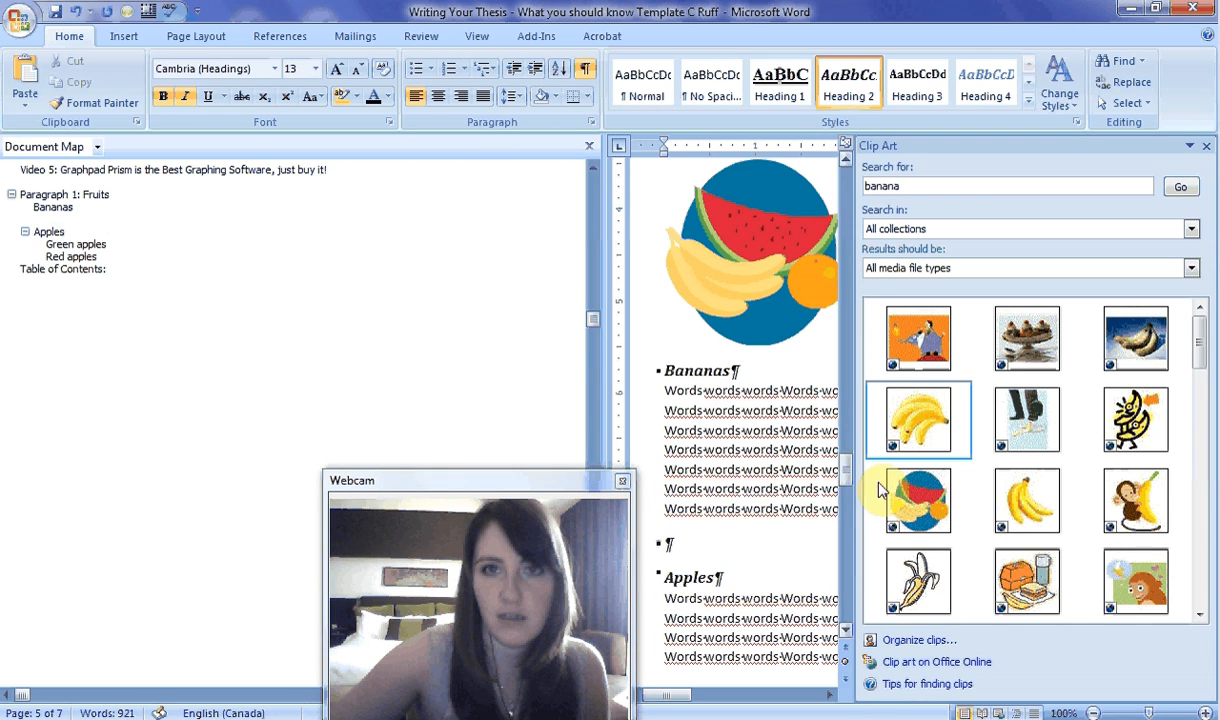
{"action": "left_click", "coordinate": [645, 82]}
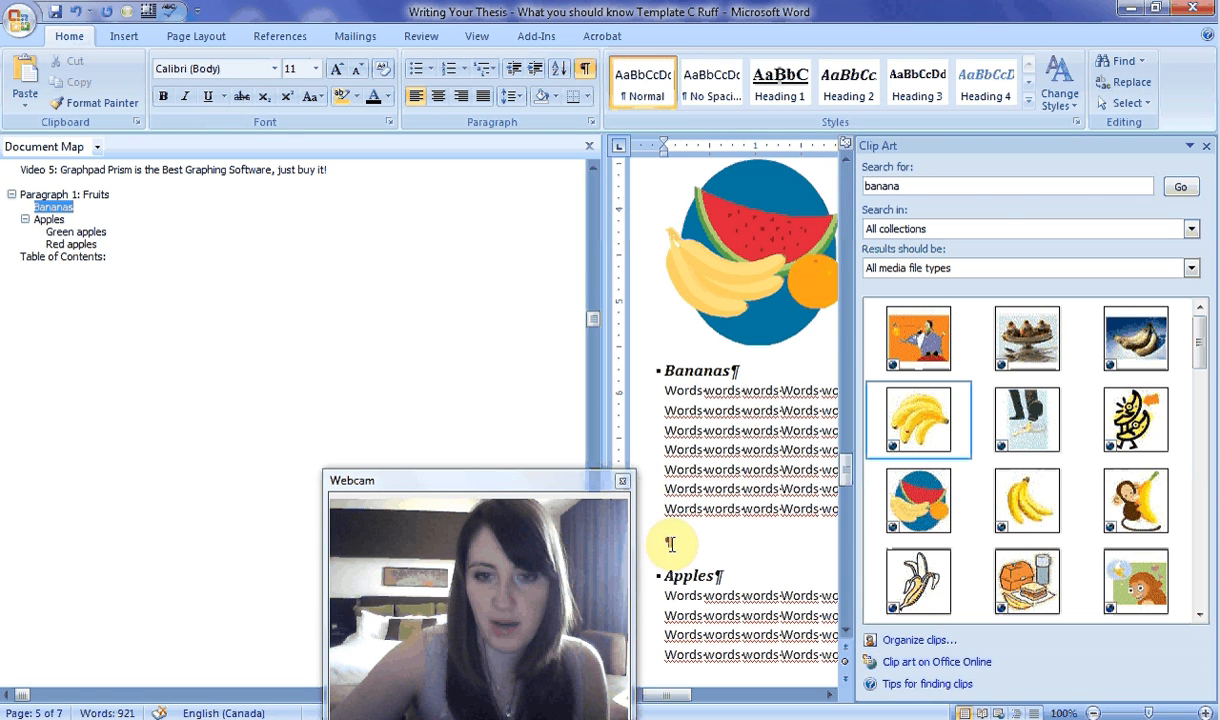
{"action": "left_click", "coordinate": [670, 543]}
Search the clip art for "apple" and insert the photo of red and green apples above the Apples heading.
{"action": "double_click", "coordinate": [972, 188]}
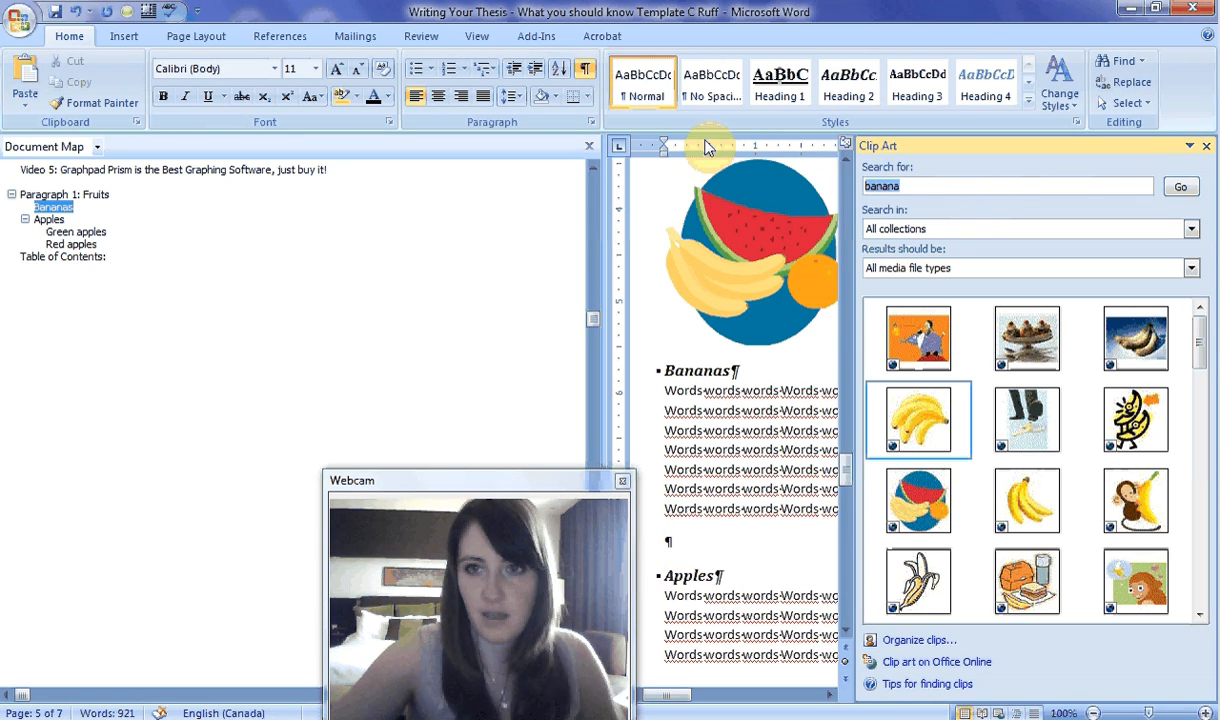
{"action": "type", "text": "apple"}
{"action": "key", "text": "Return"}
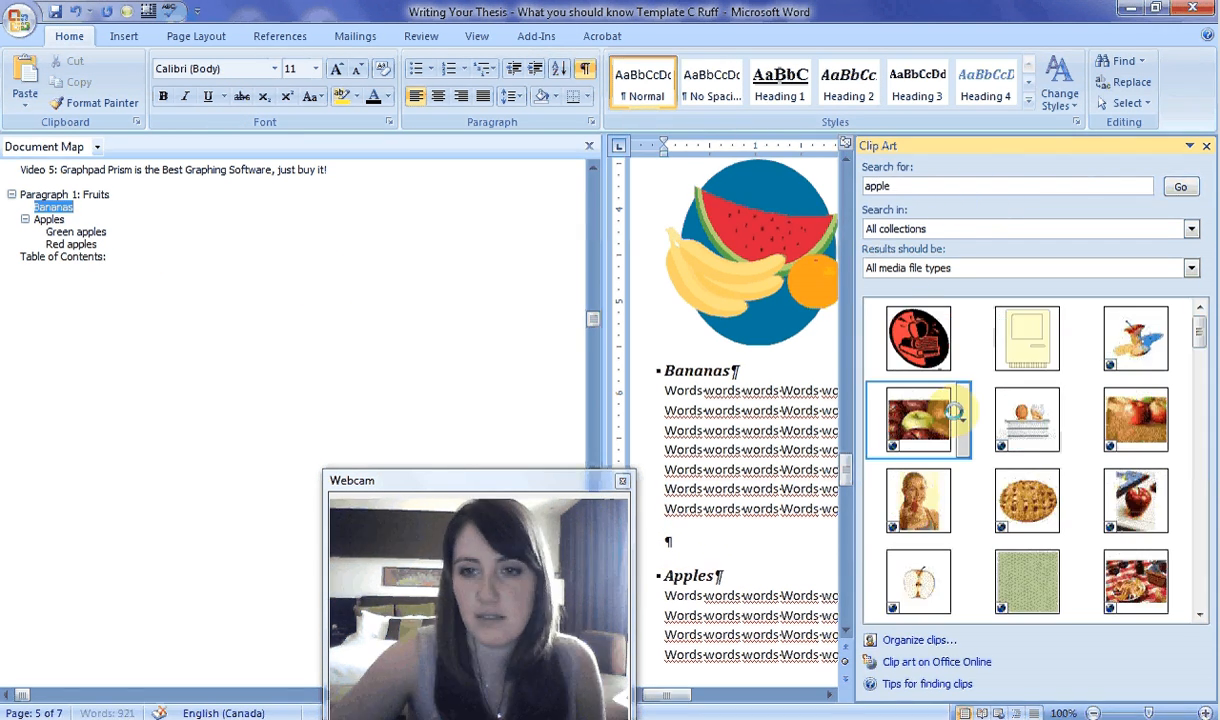
{"action": "left_click", "coordinate": [920, 415]}
{"action": "scroll", "coordinate": [779, 437], "scroll_direction": "down", "scroll_amount": 5}
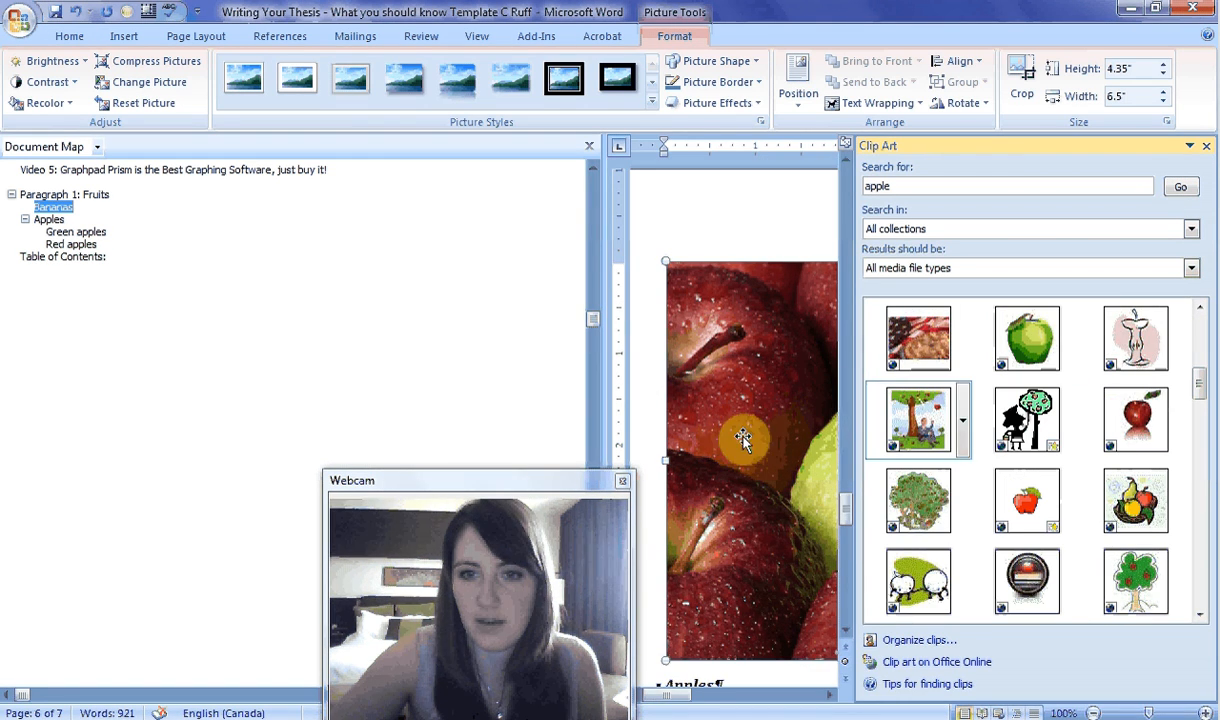
{"action": "scroll", "coordinate": [805, 517], "scroll_direction": "down", "scroll_amount": 8}
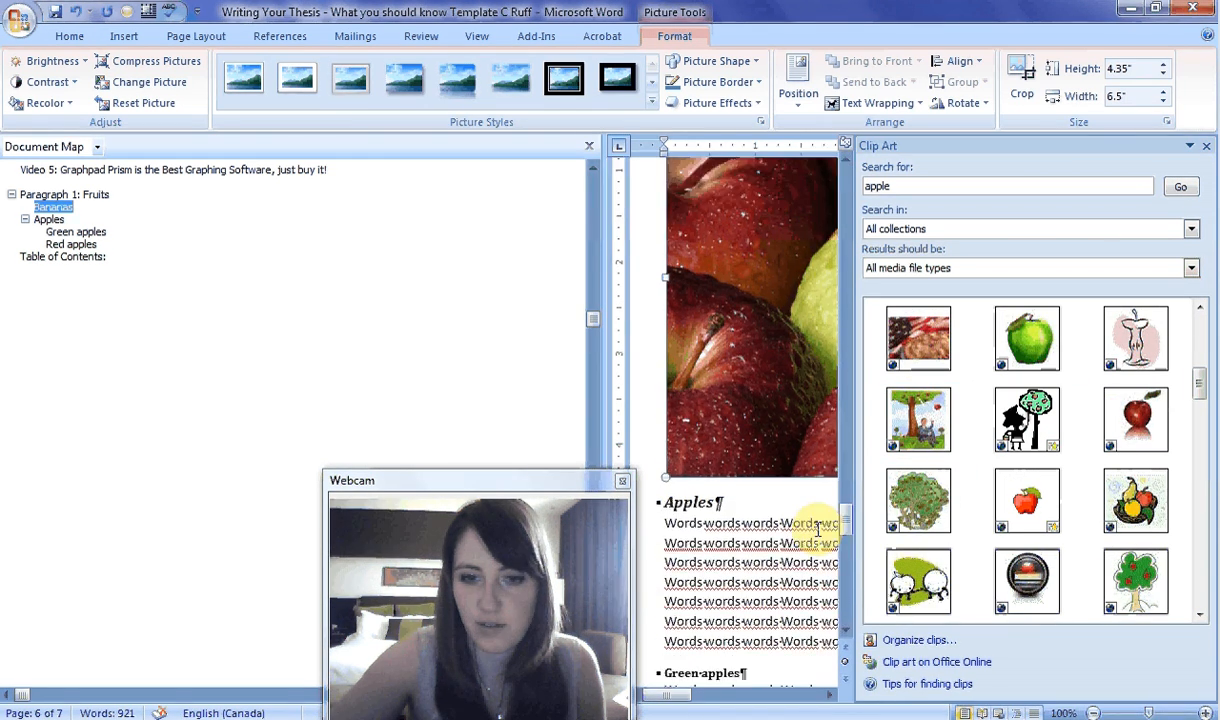
{"action": "left_click_drag", "start_coordinate": [667, 391], "coordinate": [853, 392]}
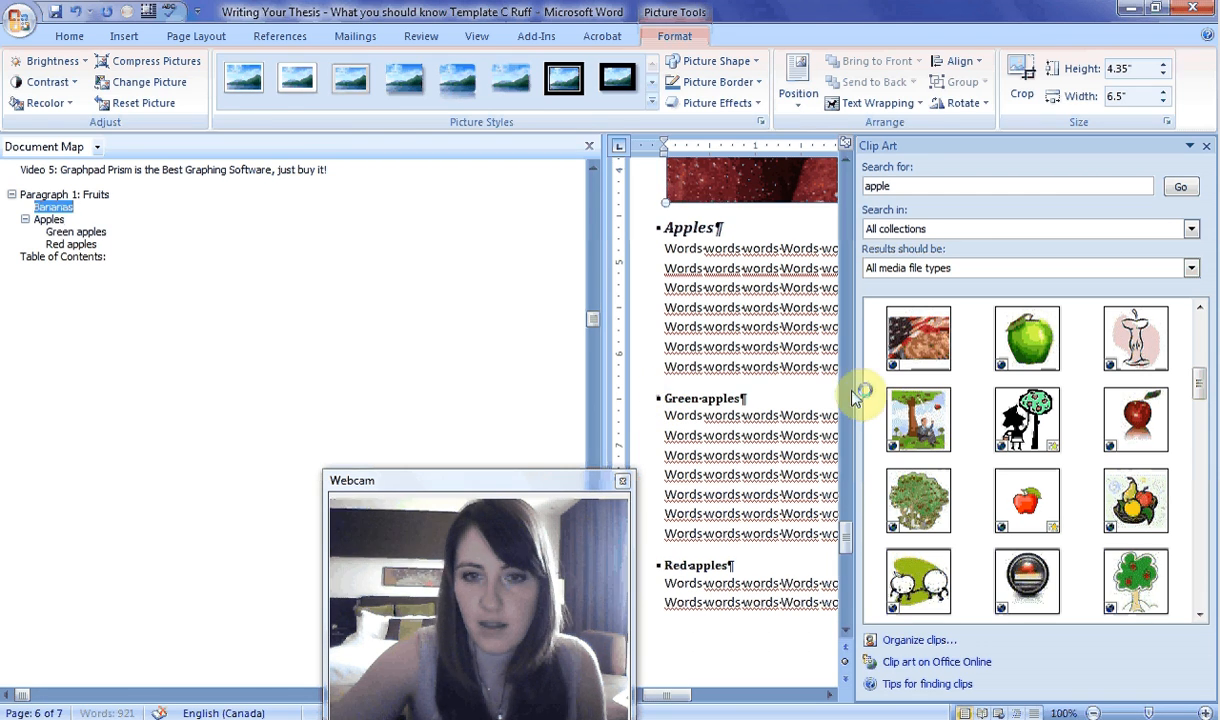
{"action": "key", "text": "Return"}
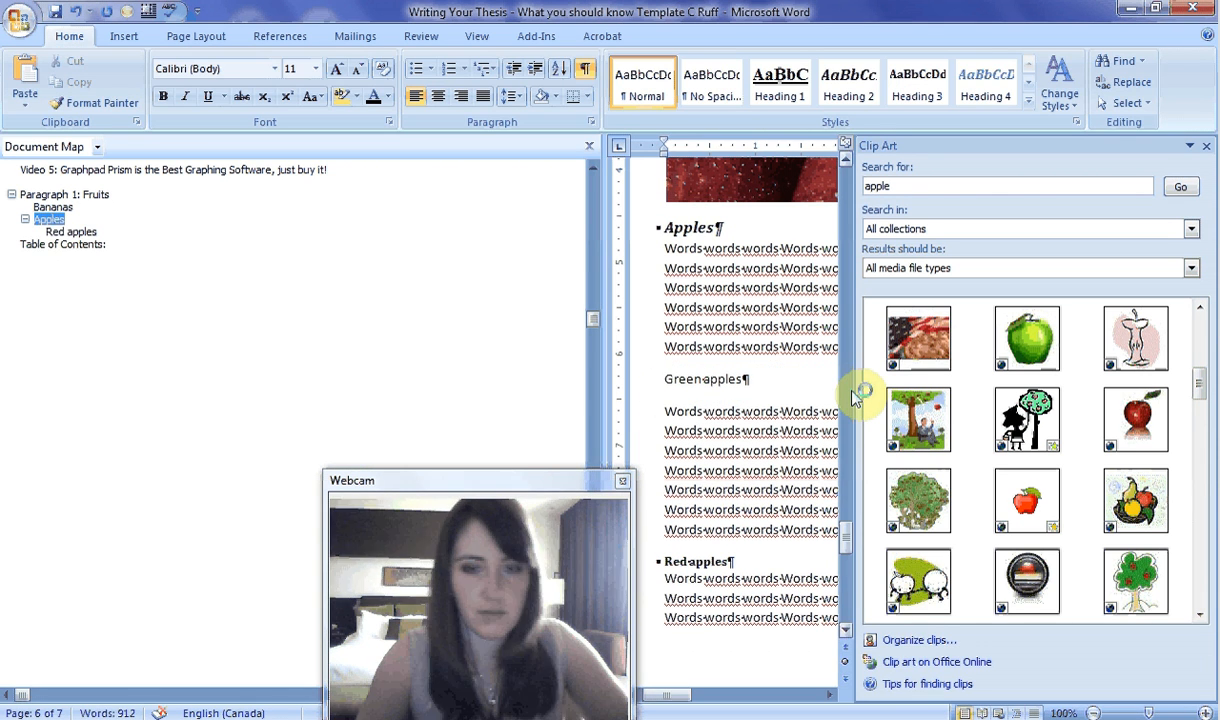
{"action": "key", "text": "ctrl+z"}
{"action": "key", "text": "ctrl+z"}
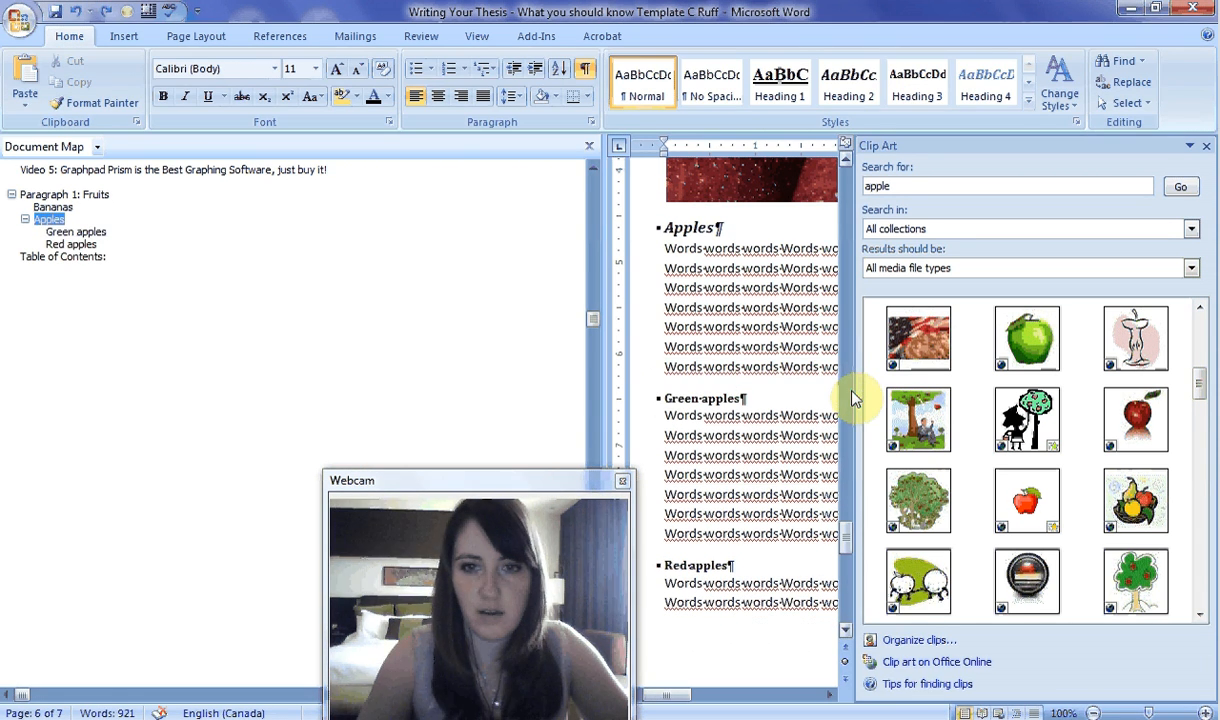
Add an empty Normal-style paragraph above the "Green apples" heading and insert the green apple clip art in it.
{"action": "left_click", "coordinate": [662, 397]}
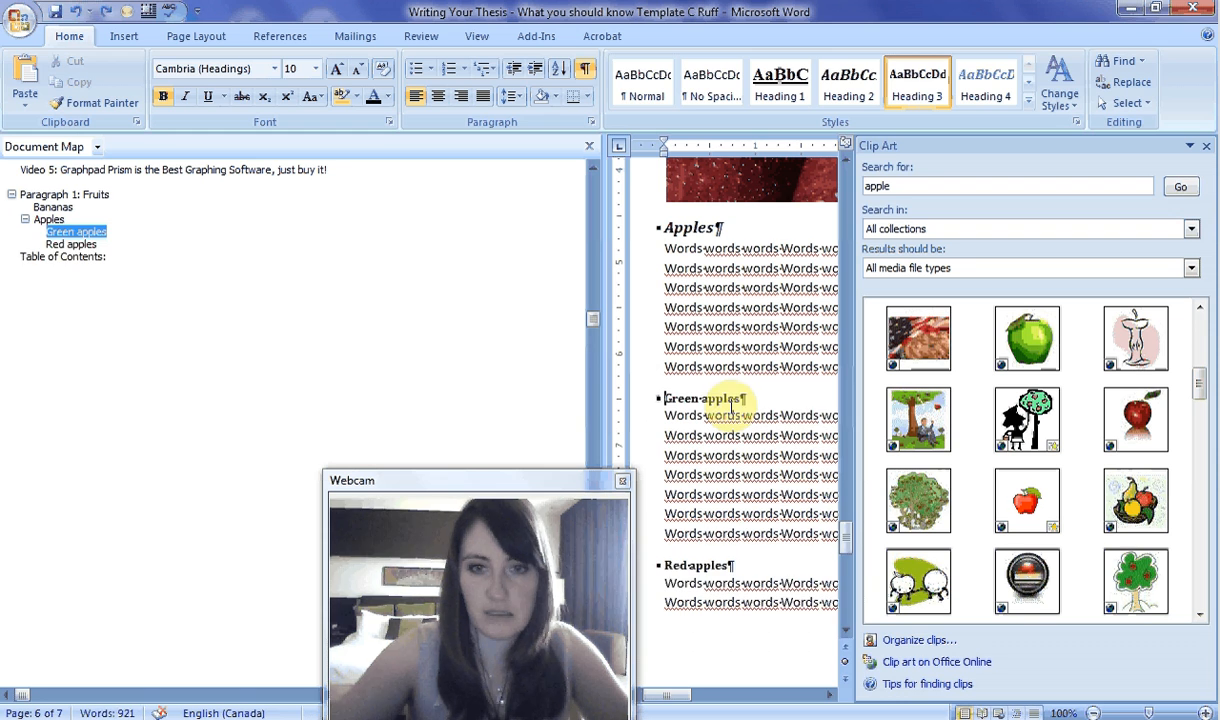
{"action": "key", "text": "Return"}
{"action": "left_click", "coordinate": [666, 399]}
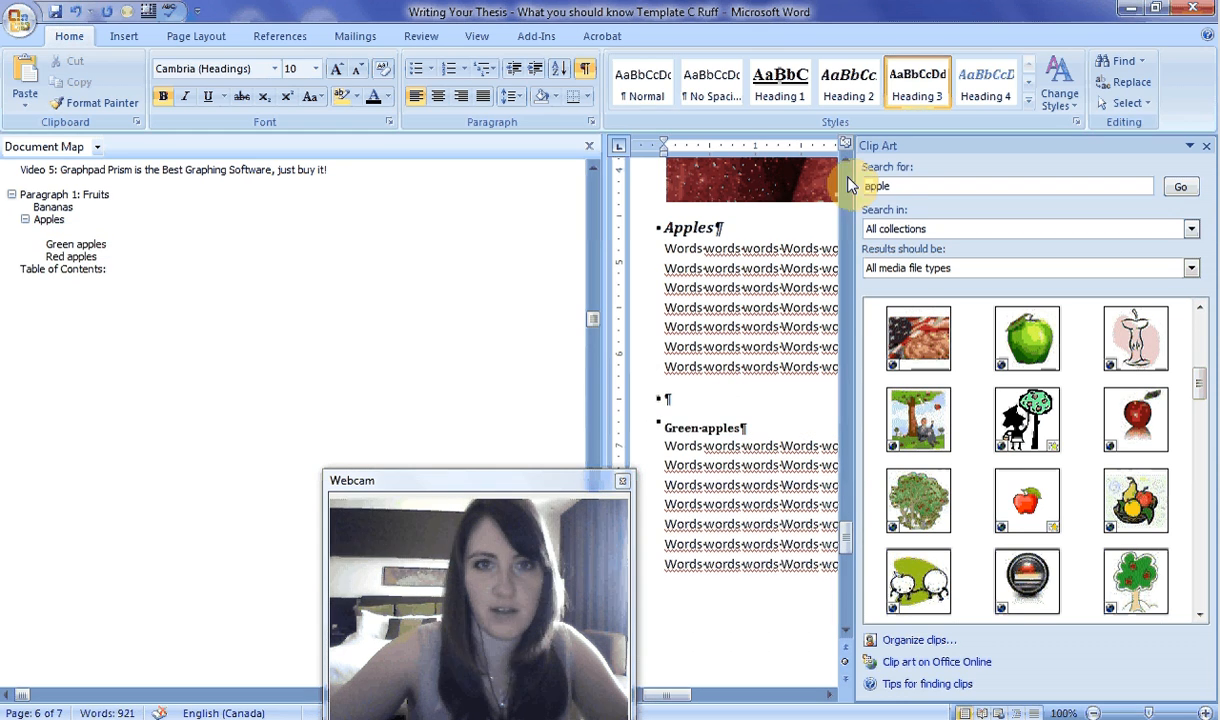
{"action": "left_click", "coordinate": [643, 84]}
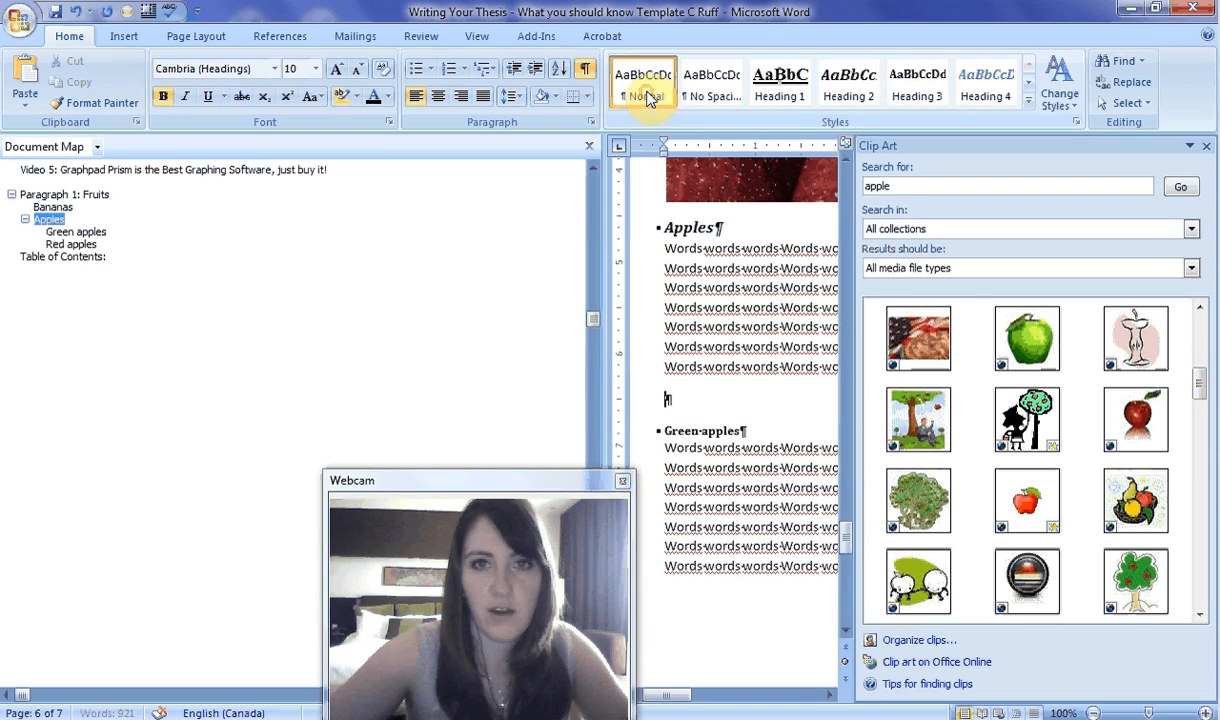
{"action": "left_click", "coordinate": [1020, 340]}
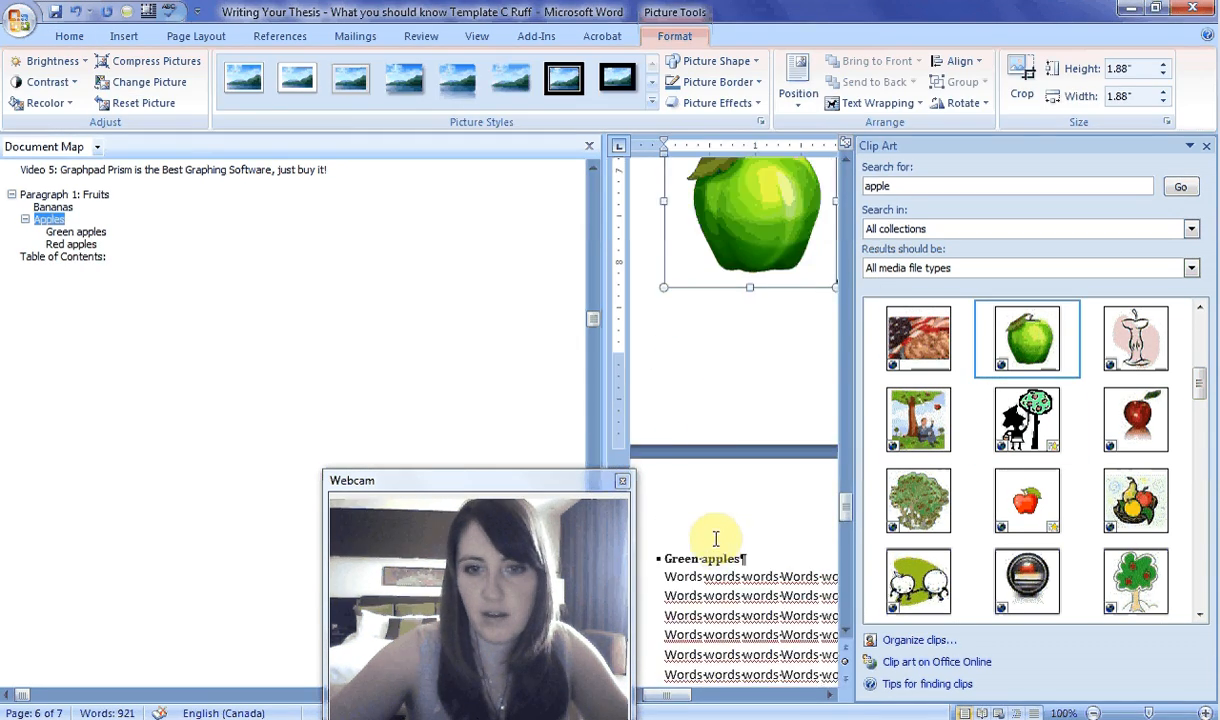
Add an empty Normal-style paragraph above the "Red apples" heading and insert the red apple clip art with the leaf.
{"action": "scroll", "coordinate": [716, 539], "scroll_direction": "down", "scroll_amount": 5}
{"action": "left_click", "coordinate": [673, 447]}
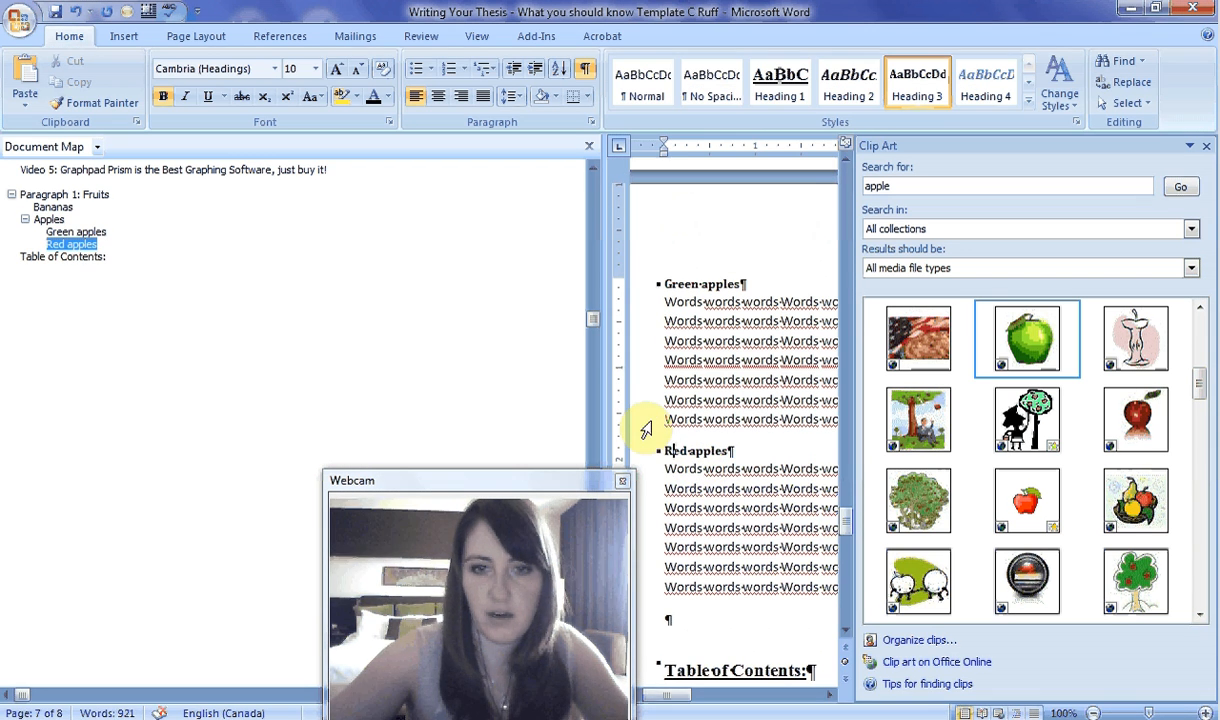
{"action": "key", "text": "Return"}
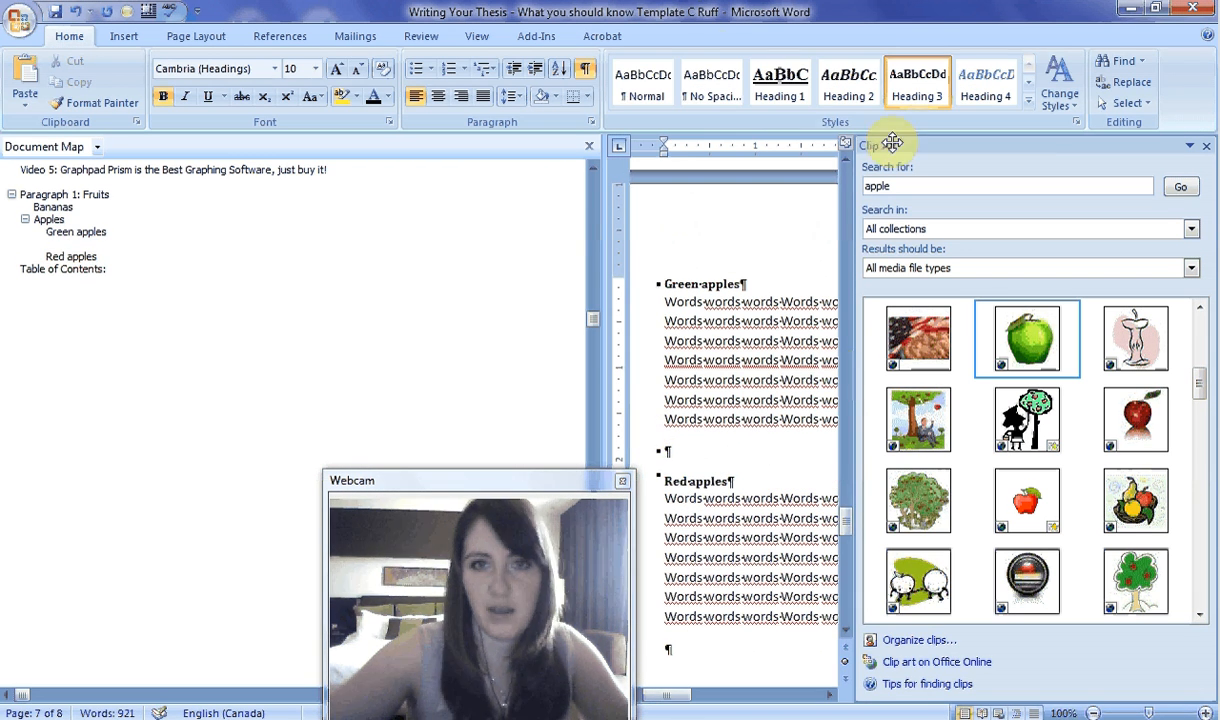
{"action": "left_click", "coordinate": [643, 82]}
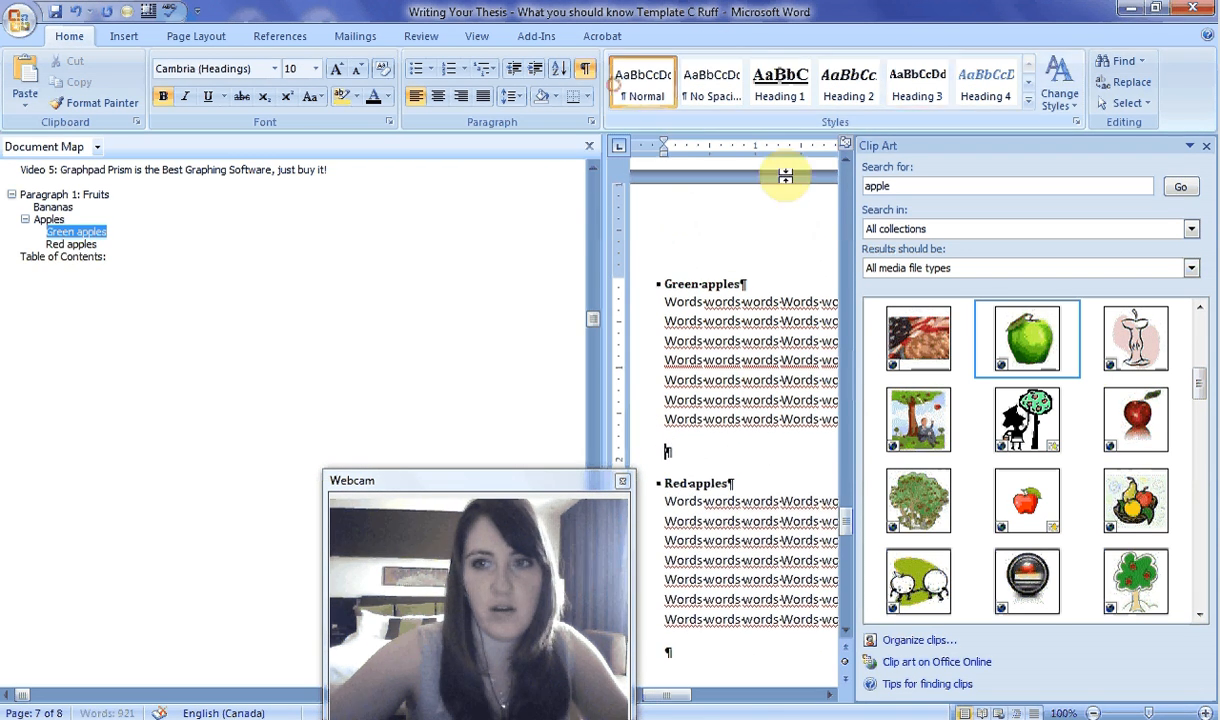
{"action": "left_click", "coordinate": [1150, 425]}
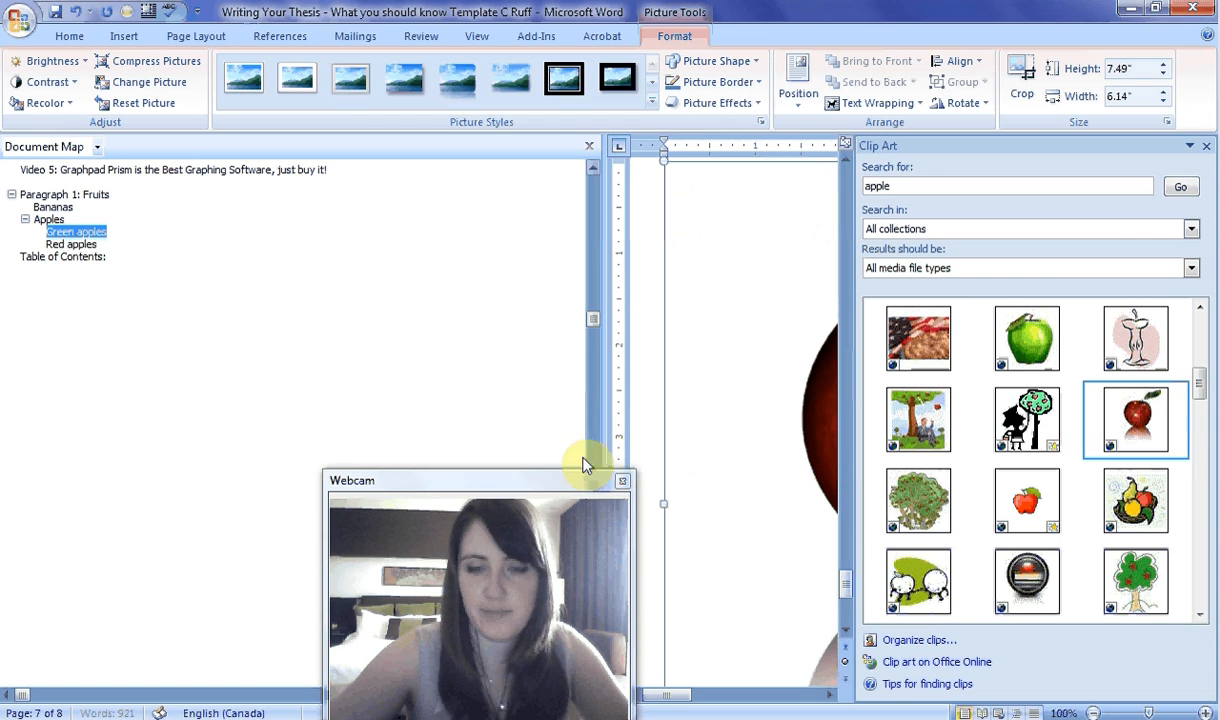
Close the clip art search and narrow the Document Map to bring the whole width of the red apple picture into view.
{"action": "left_click", "coordinate": [1208, 146]}
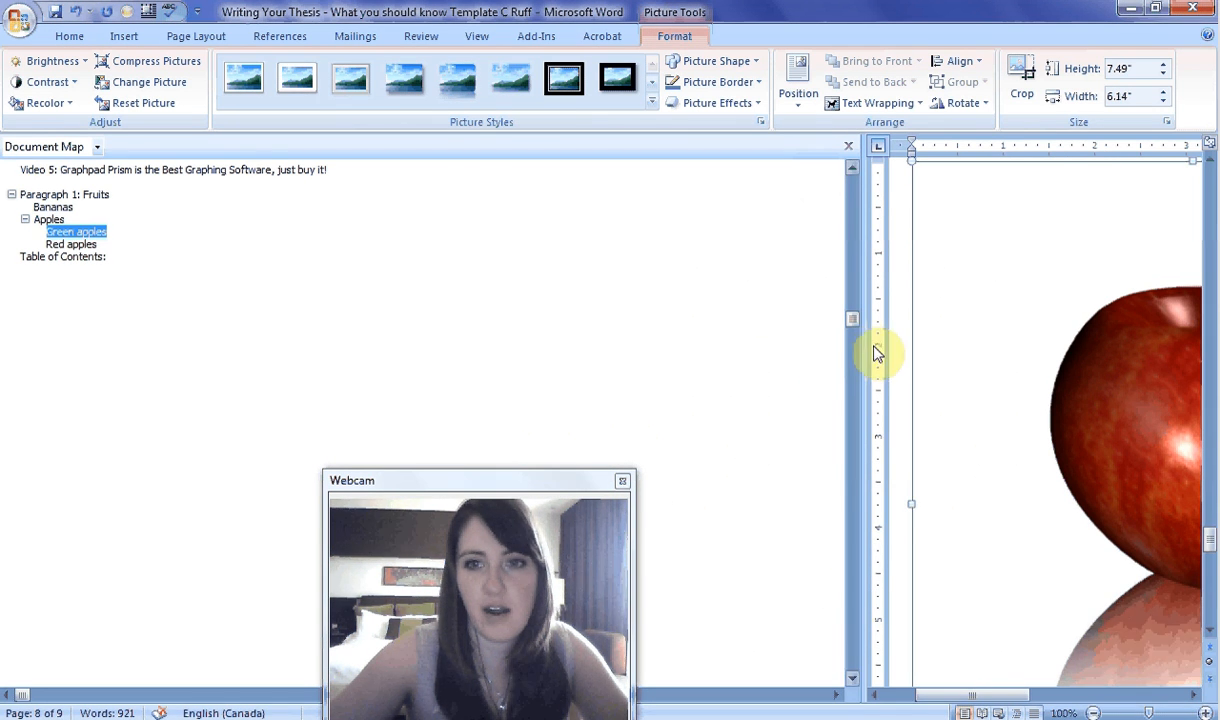
{"action": "left_click_drag", "start_coordinate": [863, 346], "coordinate": [133, 255]}
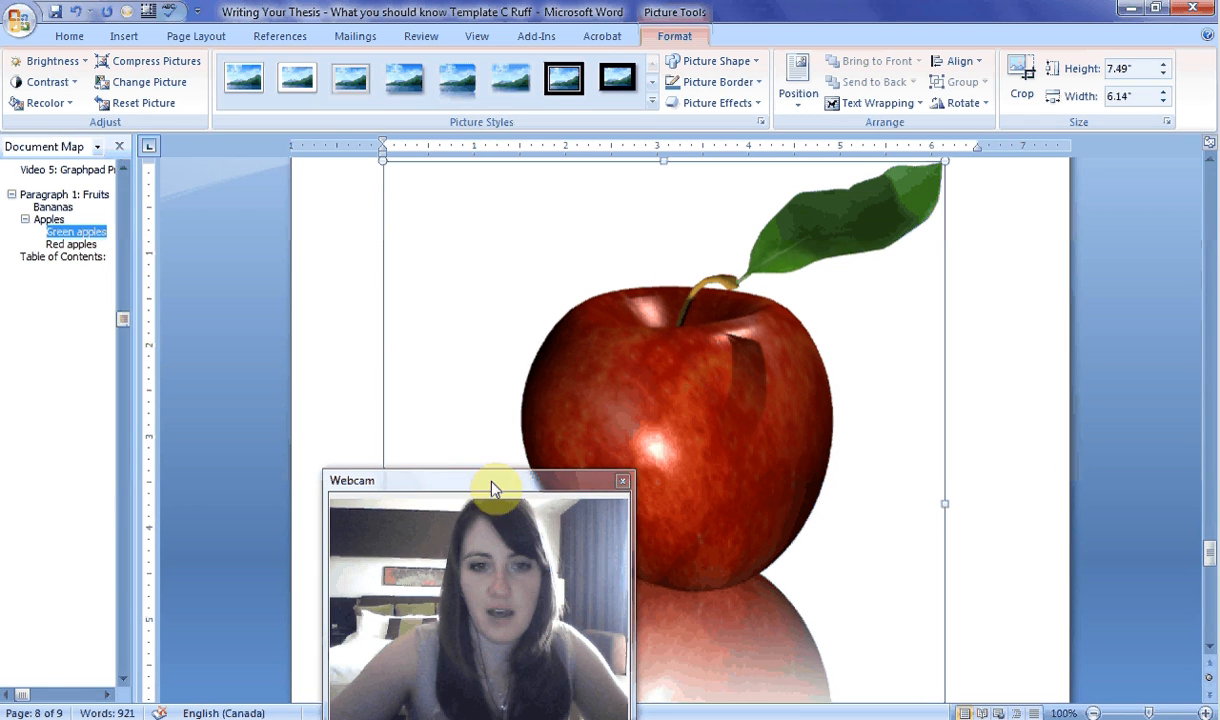
{"action": "left_click_drag", "start_coordinate": [531, 480], "coordinate": [272, 150]}
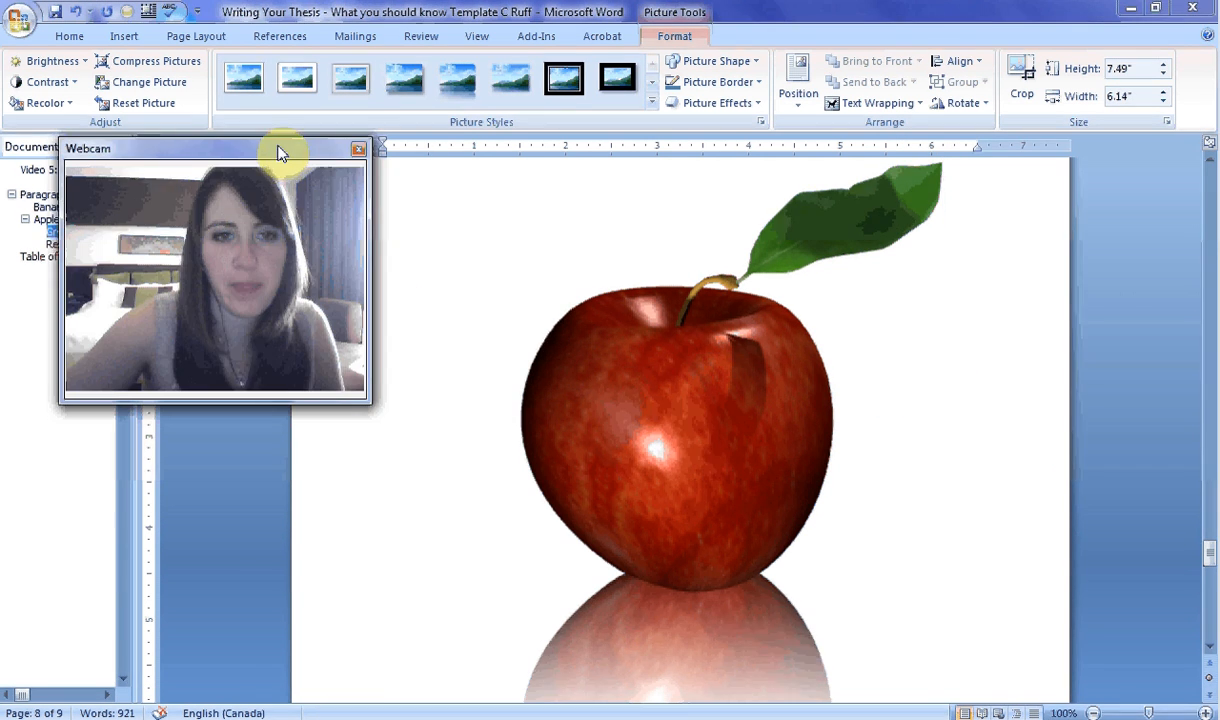
{"action": "left_click", "coordinate": [725, 365]}
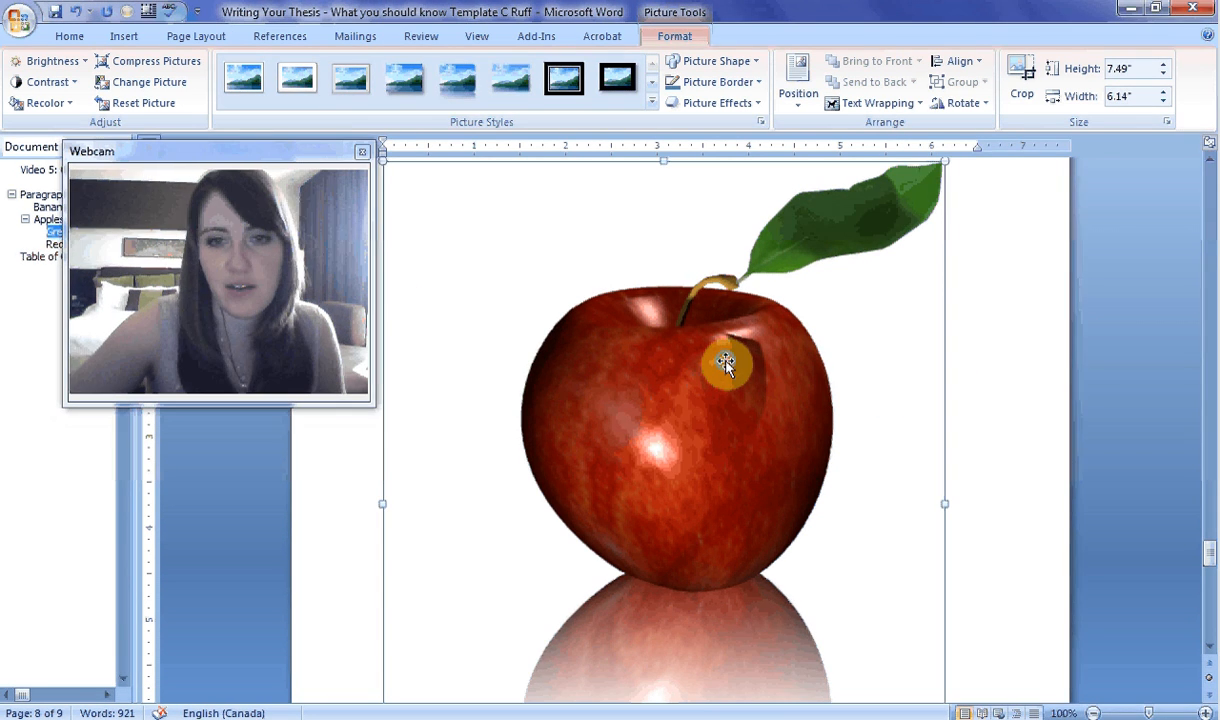
Reduce the red apple picture to a height of 5.3" with its aspect ratio locked.
{"action": "right_click", "coordinate": [725, 363]}
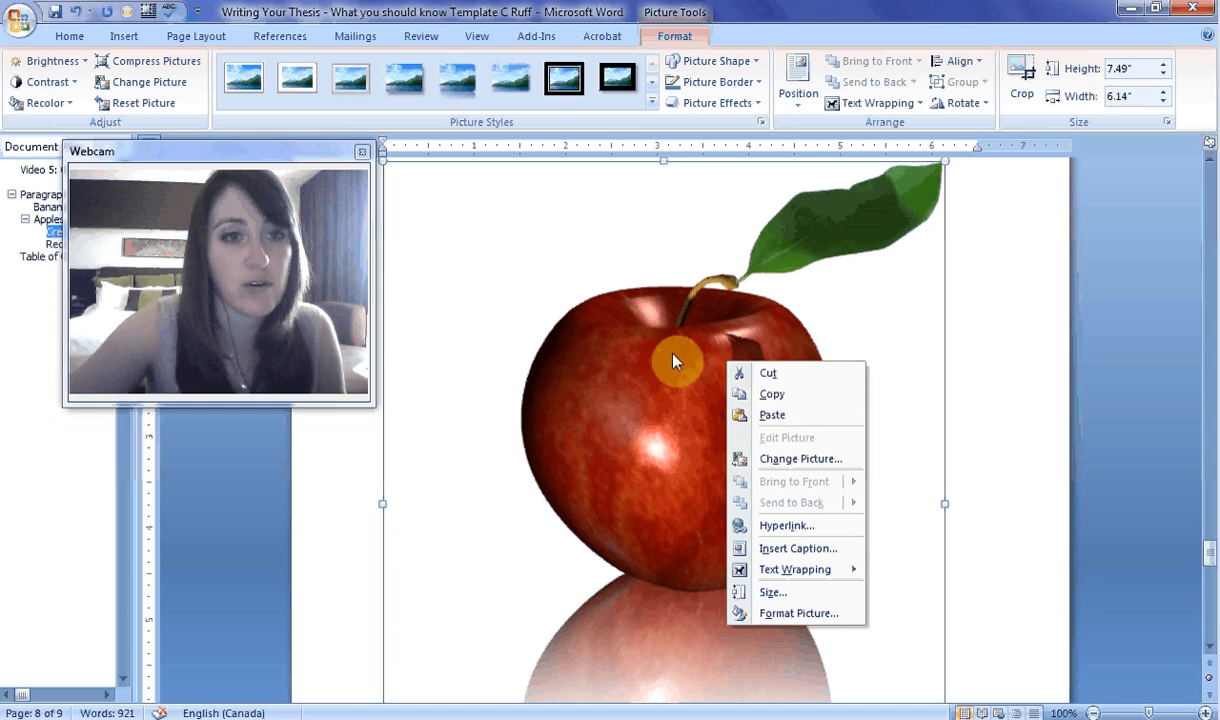
{"action": "left_click", "coordinate": [806, 593]}
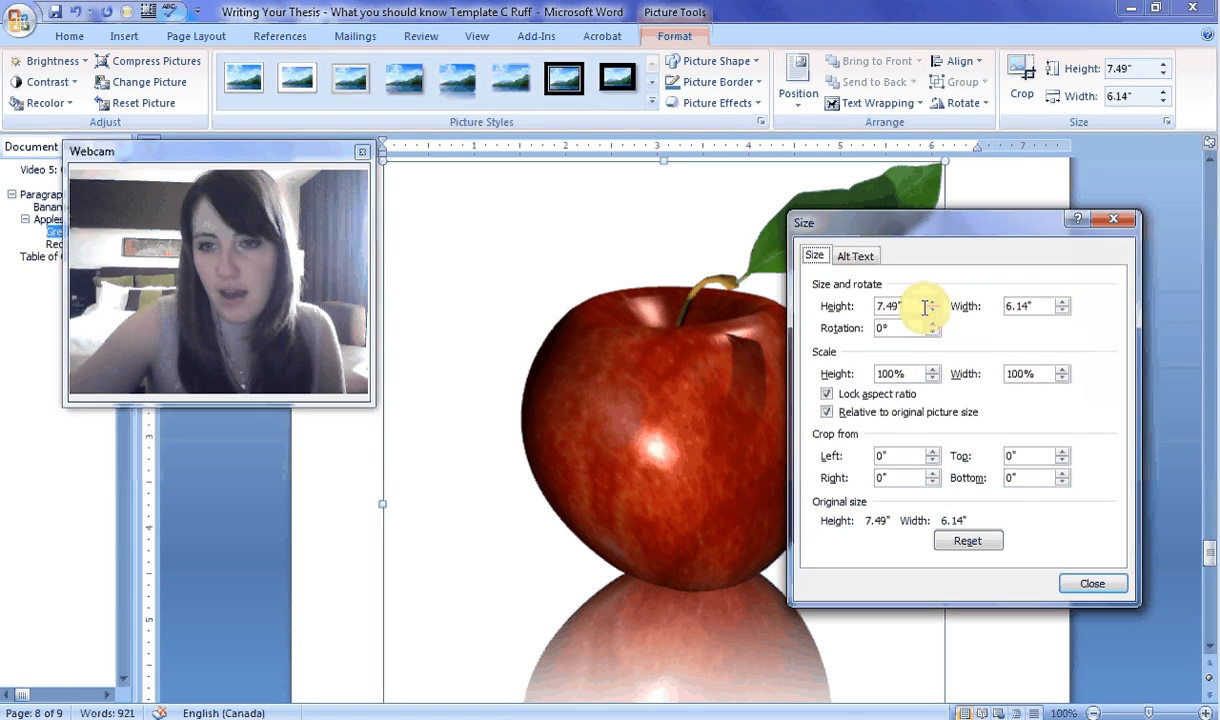
{"action": "left_click_drag", "start_coordinate": [901, 305], "coordinate": [815, 289]}
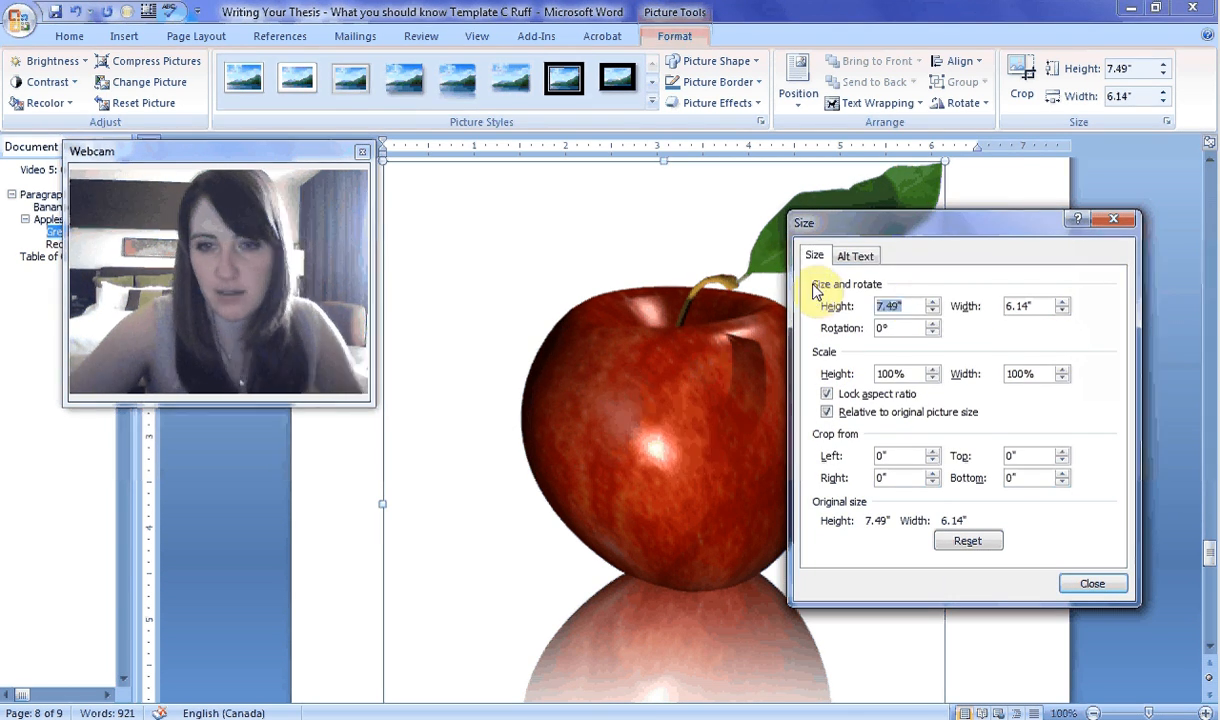
{"action": "left_click", "coordinate": [932, 311]}
{"action": "left_click", "coordinate": [932, 311]}
{"action": "left_click", "coordinate": [933, 312]}
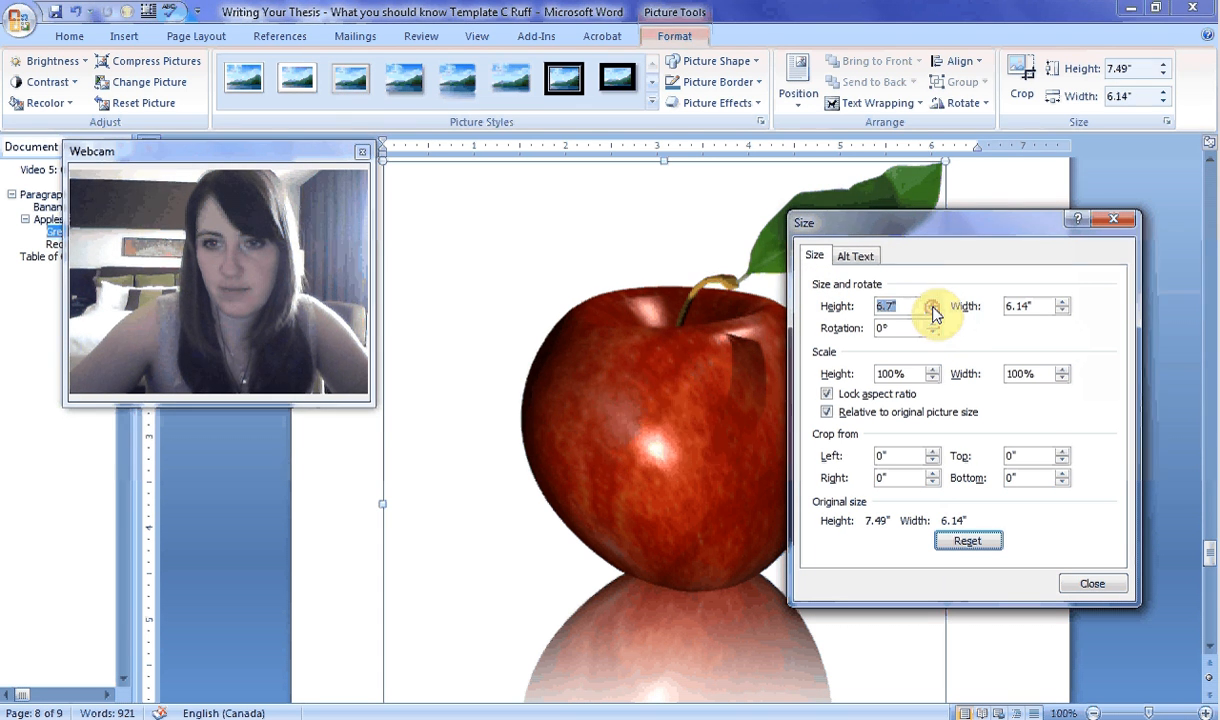
{"action": "left_click", "coordinate": [933, 312]}
{"action": "left_click", "coordinate": [933, 312]}
{"action": "left_click", "coordinate": [932, 312]}
{"action": "left_click", "coordinate": [932, 312]}
{"action": "left_click", "coordinate": [932, 312]}
{"action": "left_click", "coordinate": [933, 312]}
{"action": "left_click", "coordinate": [933, 312]}
{"action": "left_click", "coordinate": [933, 312]}
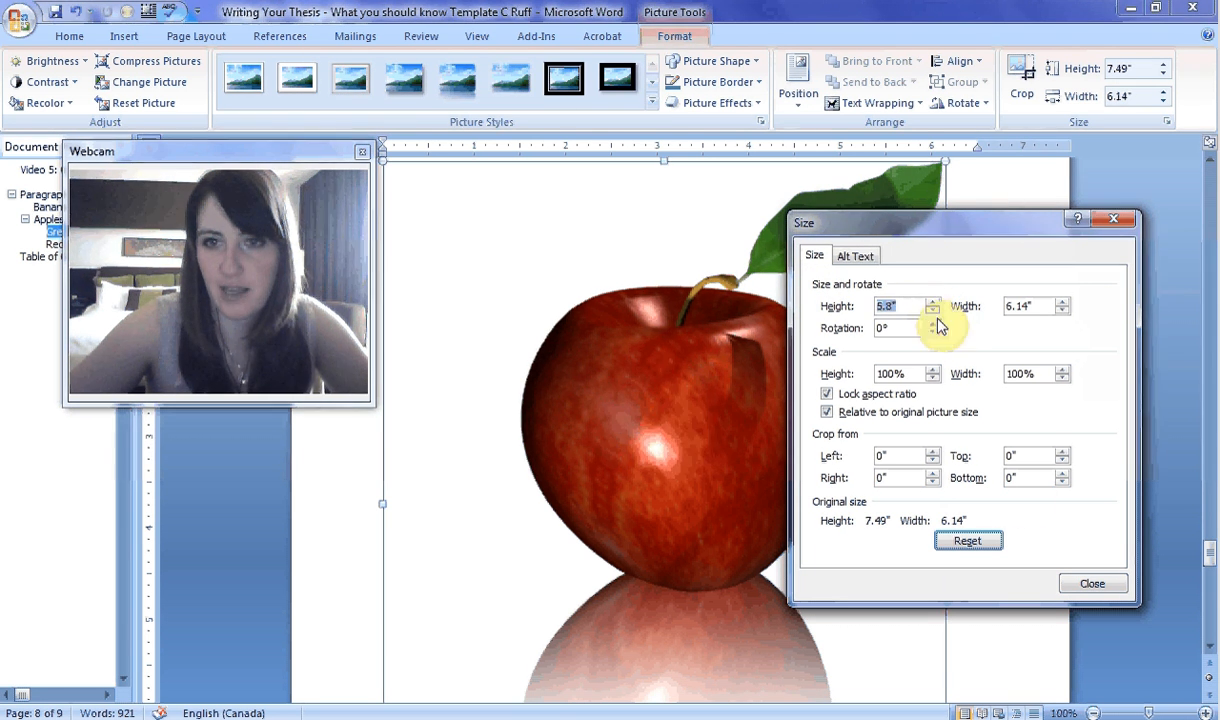
{"action": "left_click", "coordinate": [1114, 590]}
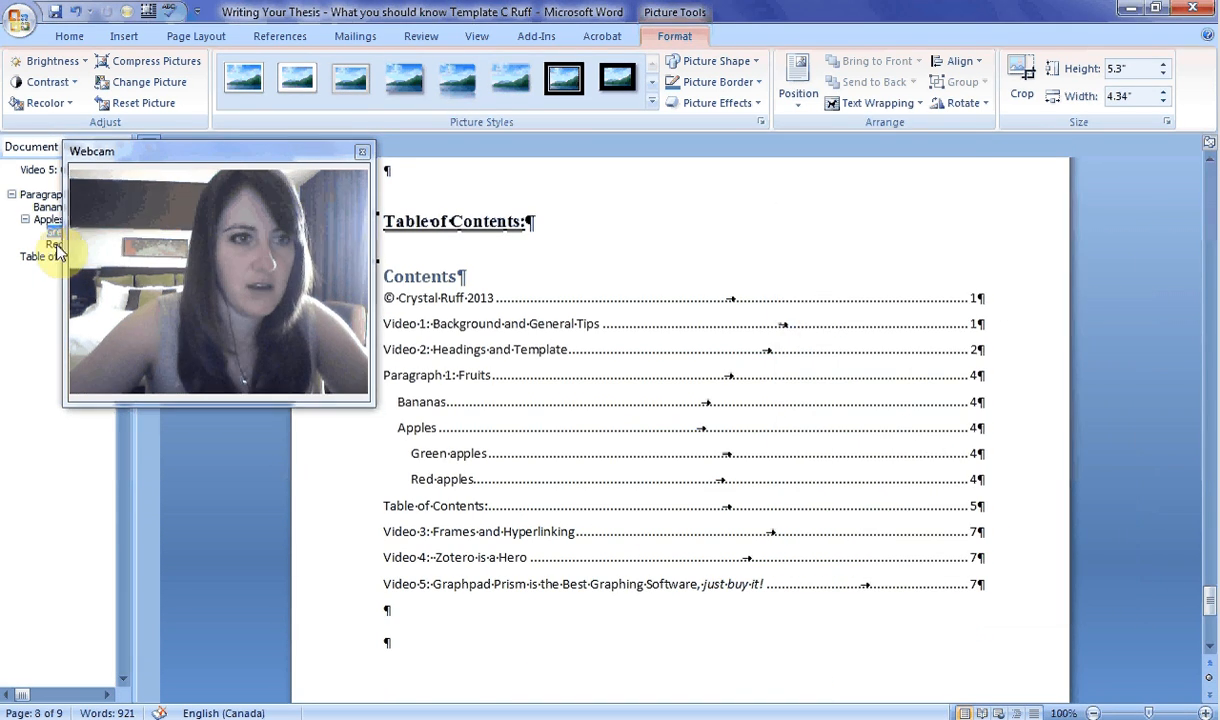
Reduce the height of the red and green apples photo above the Apples heading, keeping its aspect ratio locked.
{"action": "left_click", "coordinate": [53, 245]}
{"action": "scroll", "coordinate": [558, 400], "scroll_direction": "up", "scroll_amount": 8}
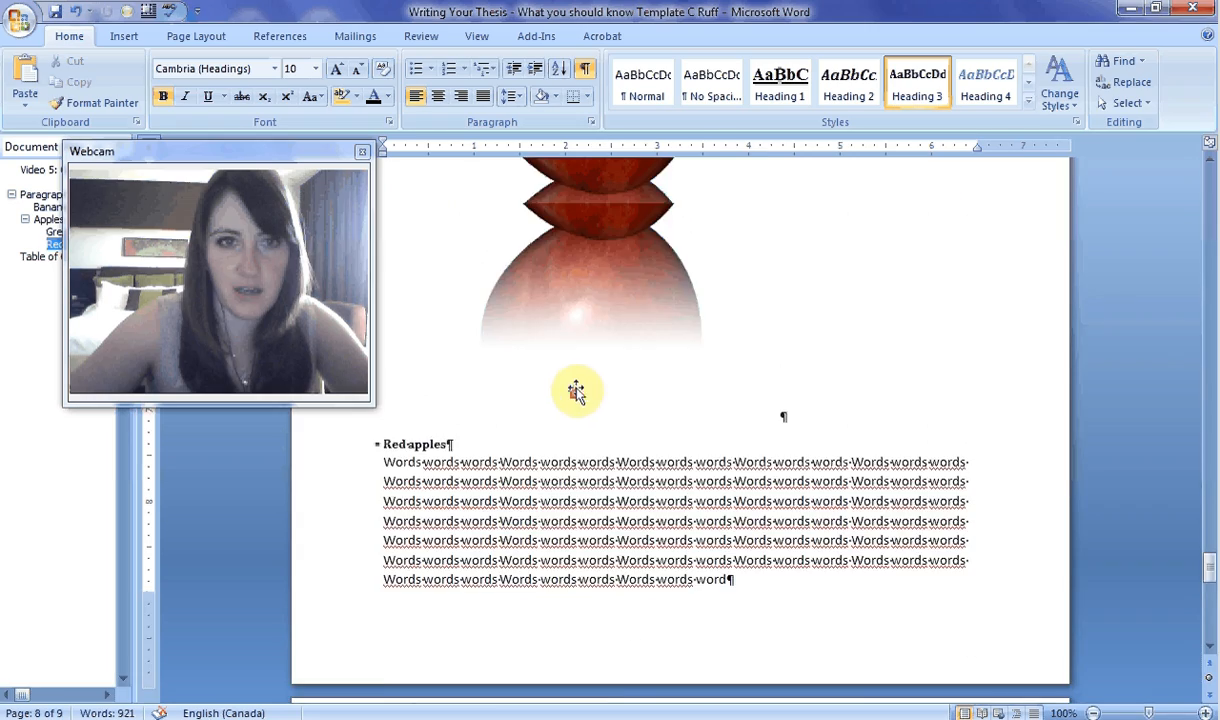
{"action": "scroll", "coordinate": [576, 390], "scroll_direction": "up", "scroll_amount": 15}
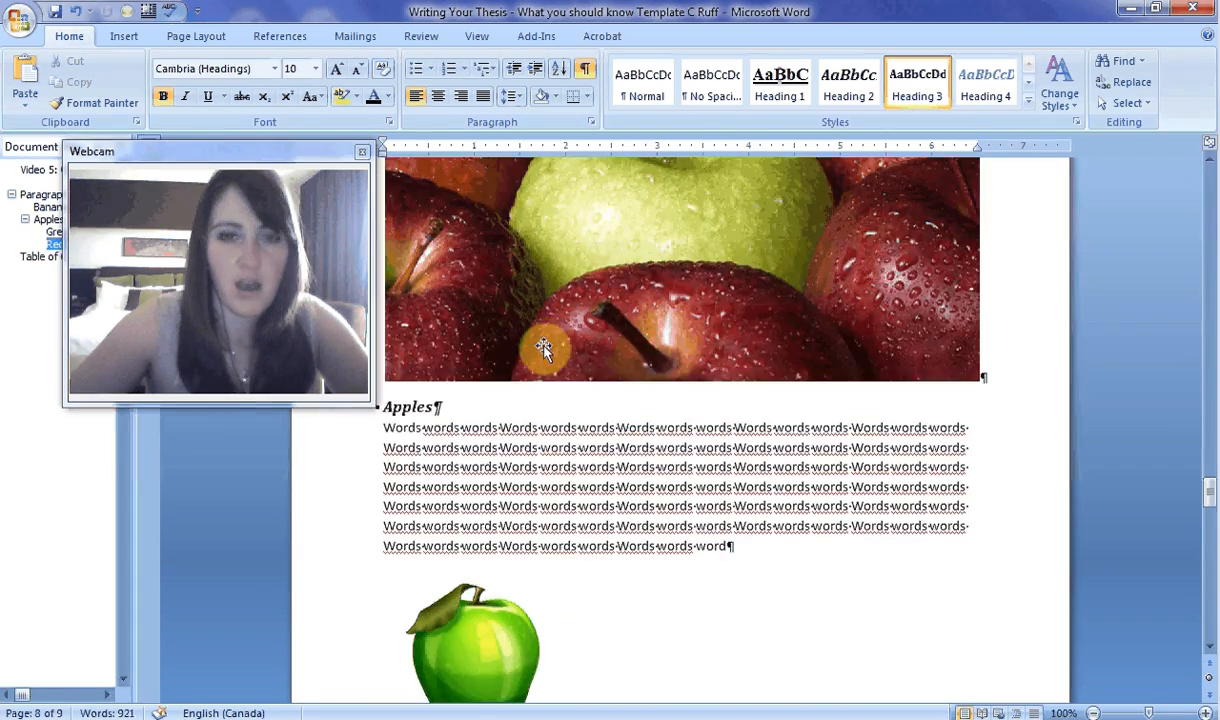
{"action": "scroll", "coordinate": [580, 370], "scroll_direction": "up", "scroll_amount": 5}
{"action": "left_click", "coordinate": [624, 400]}
{"action": "right_click", "coordinate": [624, 400]}
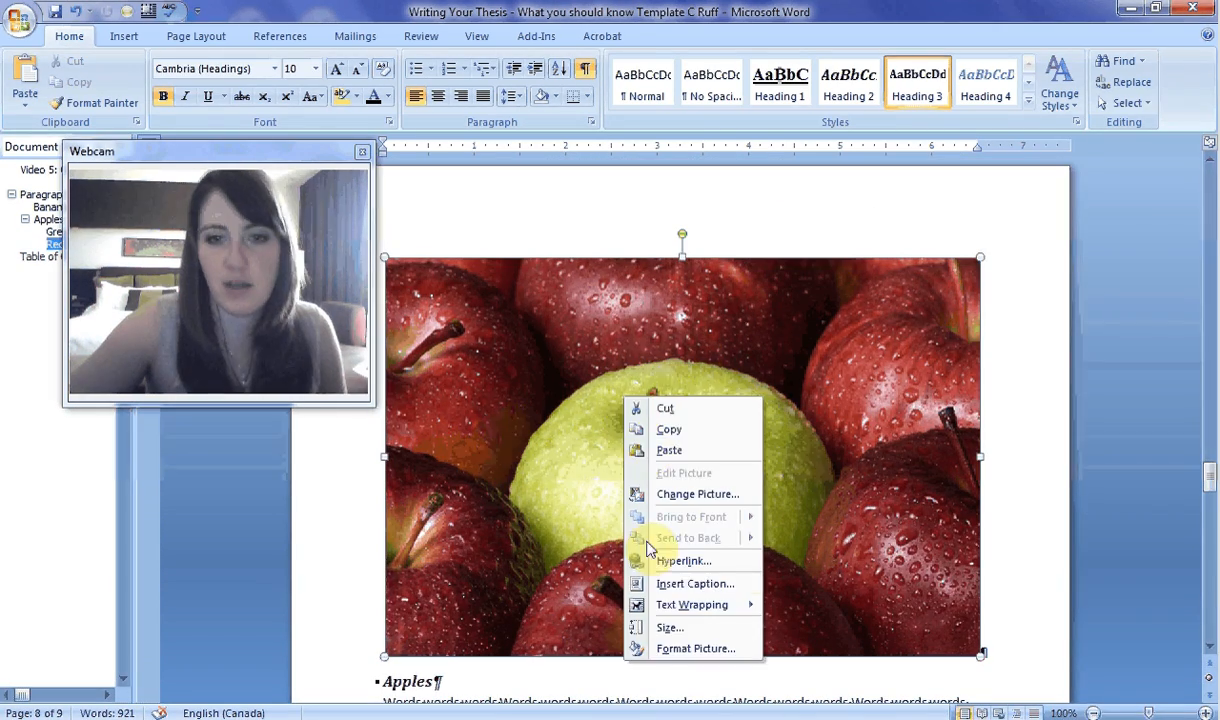
{"action": "left_click", "coordinate": [660, 630]}
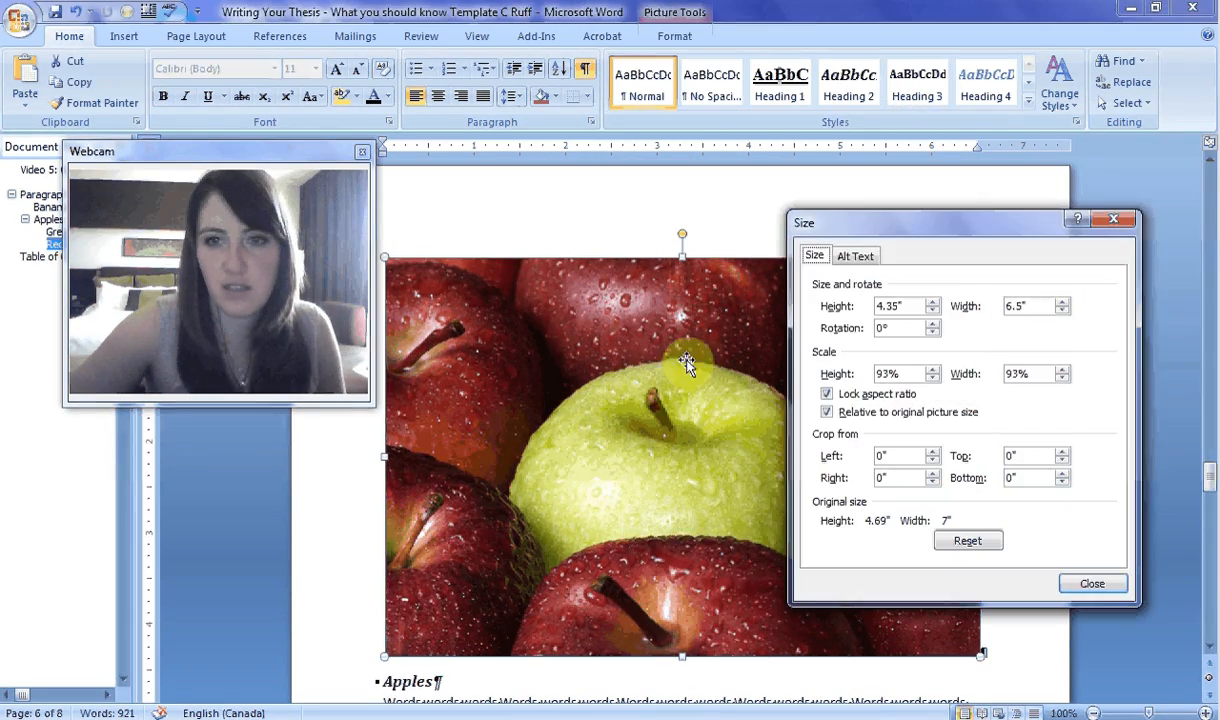
{"action": "left_click", "coordinate": [935, 311]}
{"action": "left_click", "coordinate": [935, 311]}
{"action": "left_click", "coordinate": [935, 311]}
{"action": "left_click", "coordinate": [935, 311]}
{"action": "left_click", "coordinate": [1097, 584]}
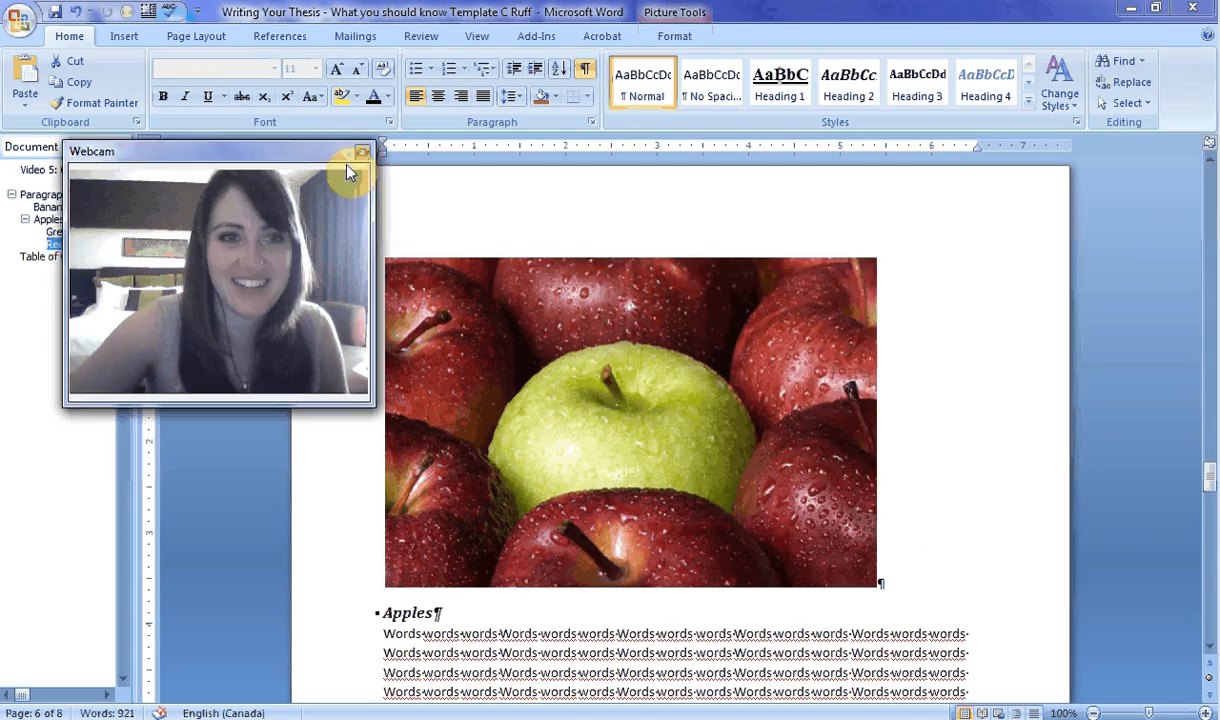
Apply the Normal style to the empty paragraph above "Paragraph 1: Fruits" and move the banana picture into it.
{"action": "left_click_drag", "start_coordinate": [347, 173], "coordinate": [1127, 142]}
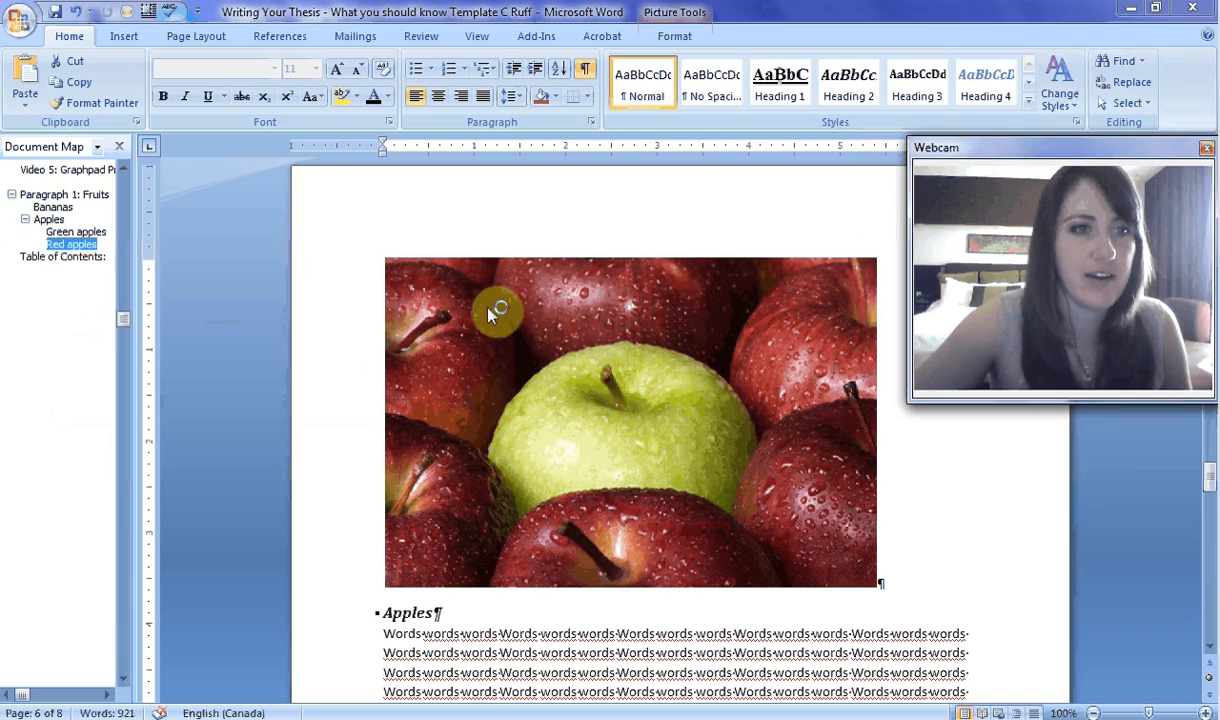
{"action": "left_click", "coordinate": [465, 295]}
{"action": "scroll", "coordinate": [490, 310], "scroll_direction": "up", "scroll_amount": 4}
{"action": "scroll", "coordinate": [495, 315], "scroll_direction": "up", "scroll_amount": 15}
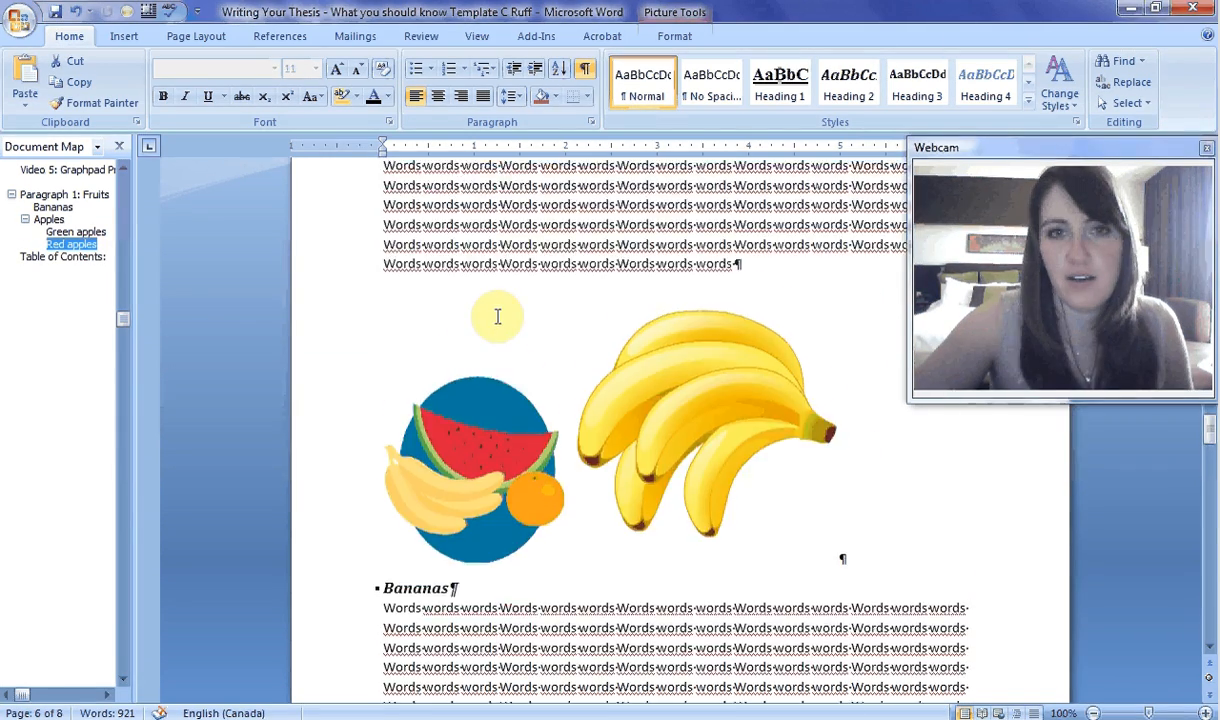
{"action": "scroll", "coordinate": [490, 314], "scroll_direction": "up", "scroll_amount": 3}
{"action": "scroll", "coordinate": [590, 326], "scroll_direction": "down", "scroll_amount": 10}
{"action": "scroll", "coordinate": [690, 370], "scroll_direction": "down", "scroll_amount": 5}
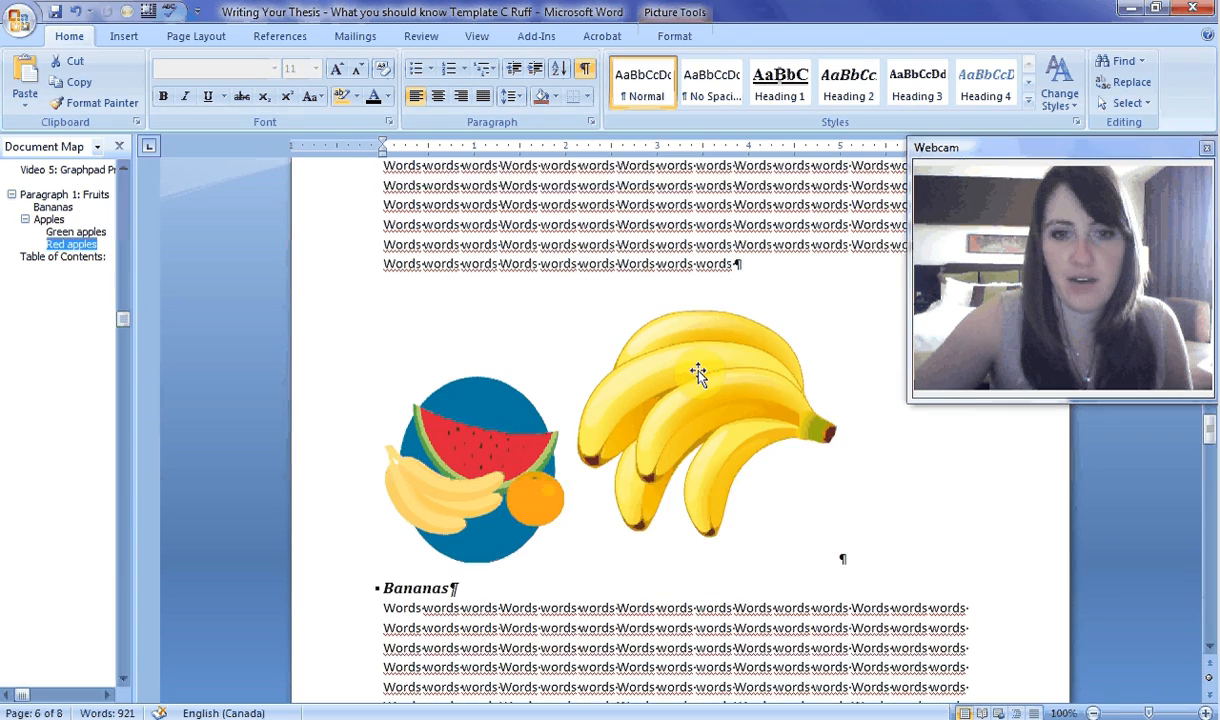
{"action": "scroll", "coordinate": [781, 436], "scroll_direction": "up", "scroll_amount": 2}
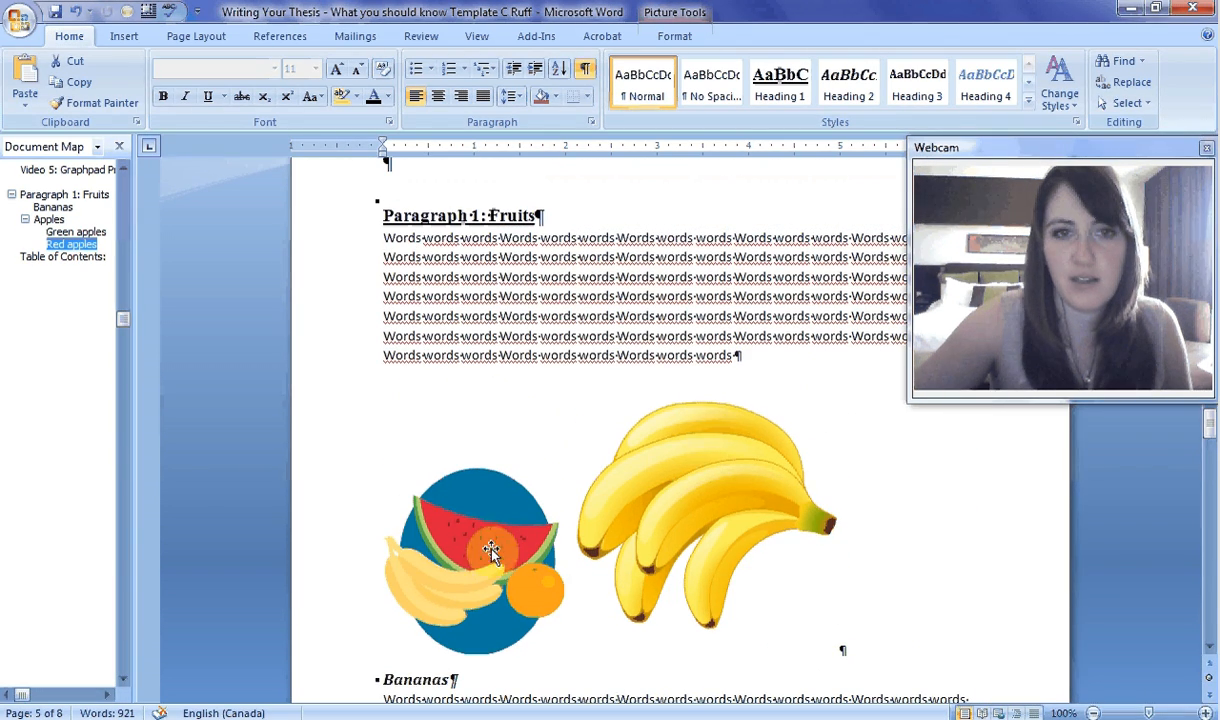
{"action": "left_click", "coordinate": [724, 500]}
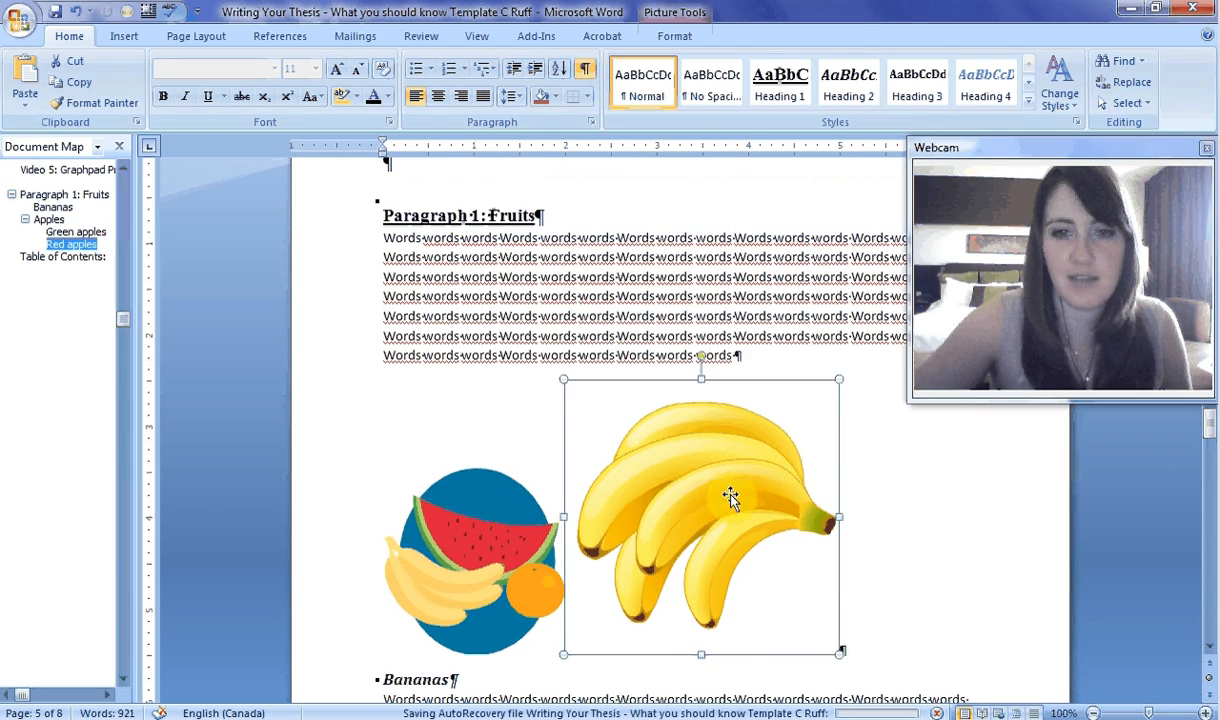
{"action": "scroll", "coordinate": [500, 240], "scroll_direction": "up", "scroll_amount": 2}
{"action": "left_click", "coordinate": [389, 253]}
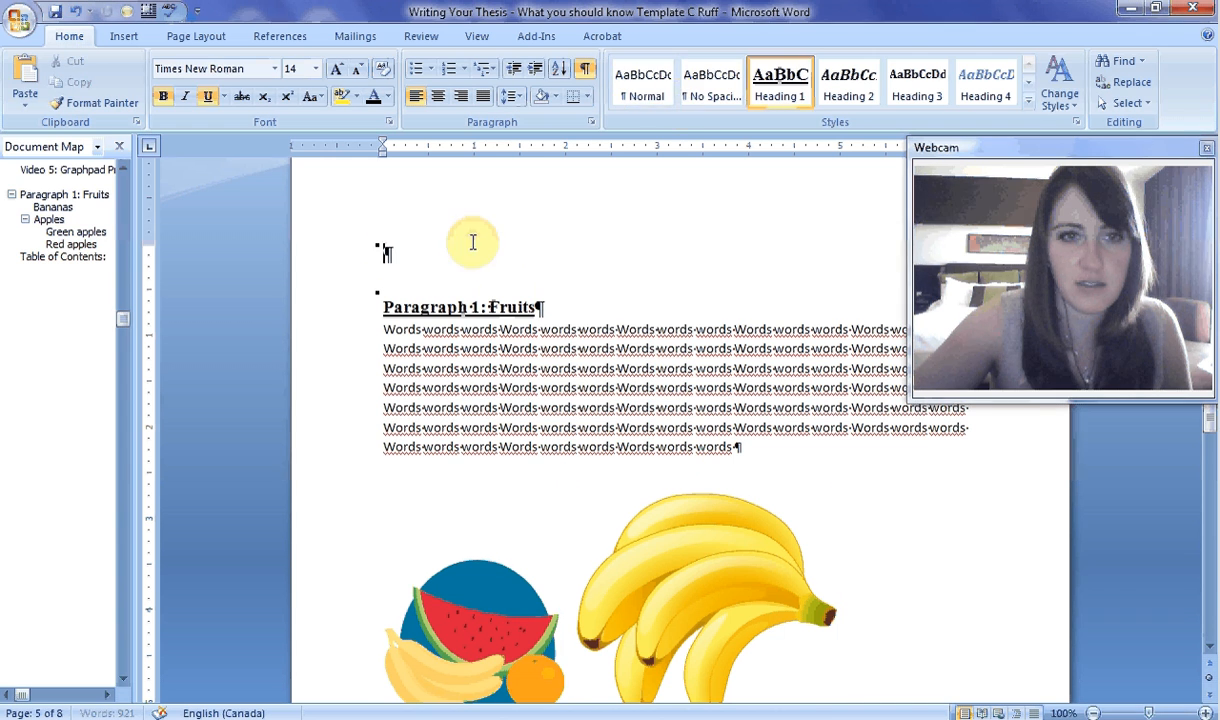
{"action": "left_click", "coordinate": [643, 80]}
{"action": "left_click_drag", "start_coordinate": [748, 571], "coordinate": [403, 251]}
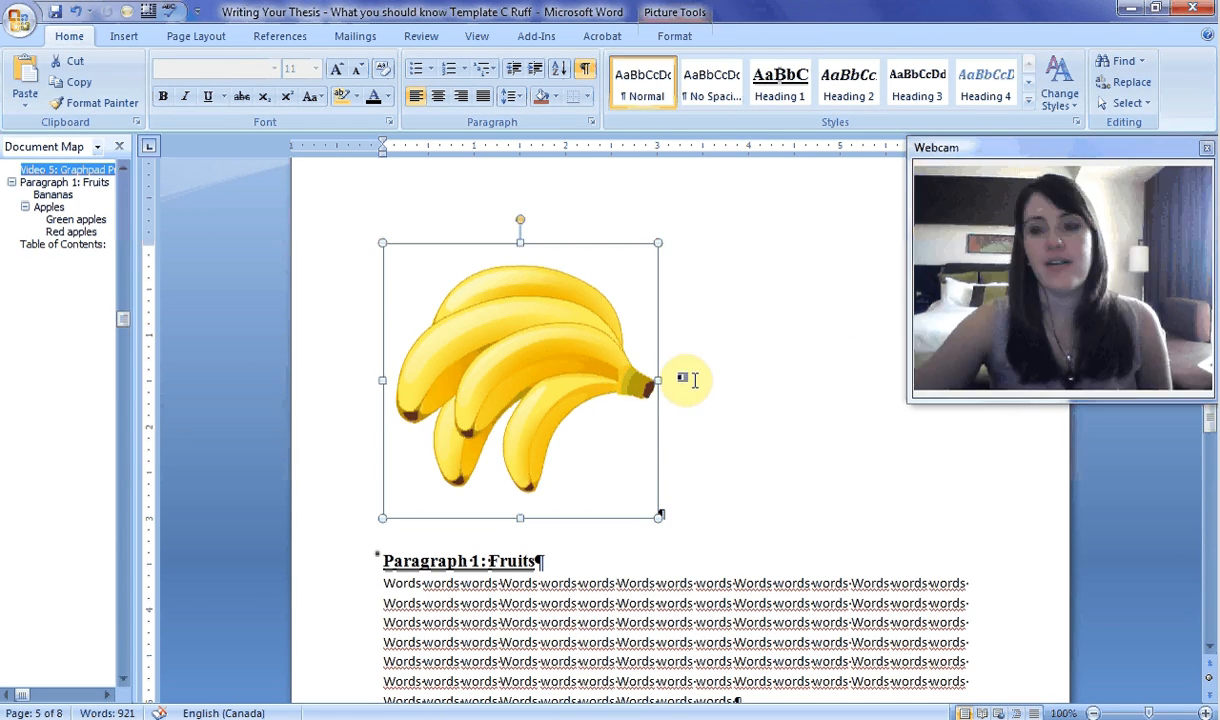
Insert a frame around the banana picture and set the frame's text wrapping to None.
{"action": "left_click", "coordinate": [665, 482]}
{"action": "left_click", "coordinate": [524, 373]}
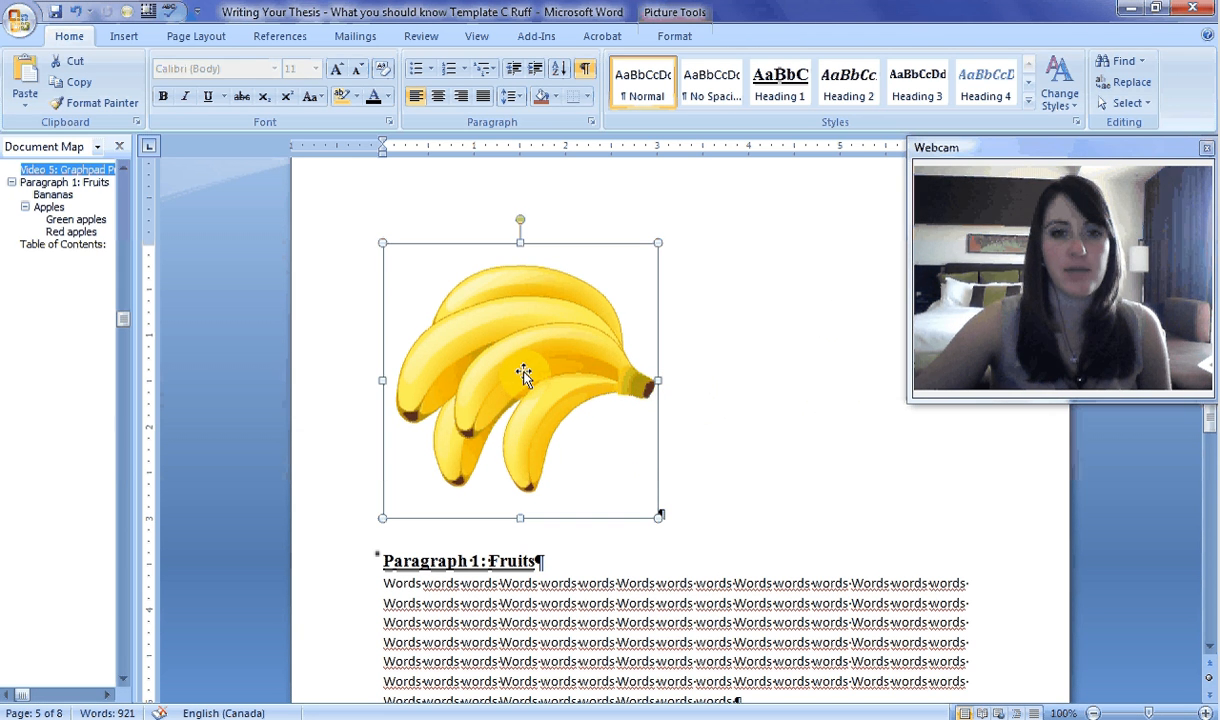
{"action": "left_click", "coordinate": [148, 12]}
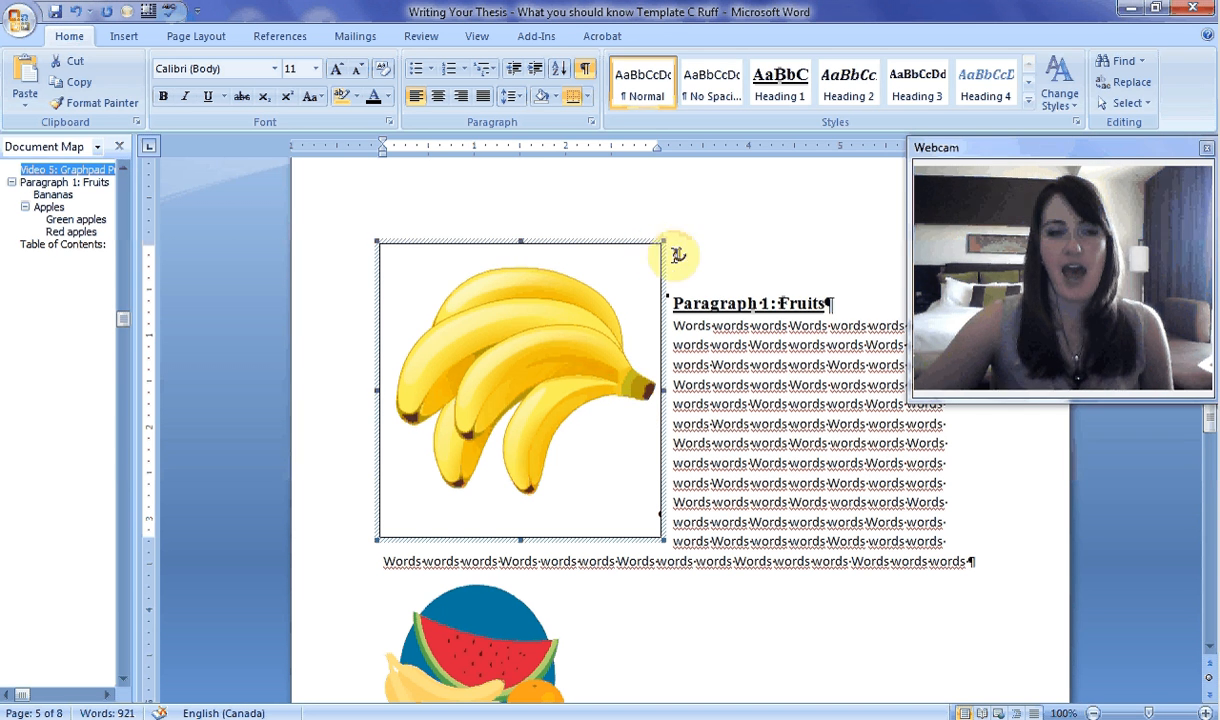
{"action": "right_click", "coordinate": [665, 266]}
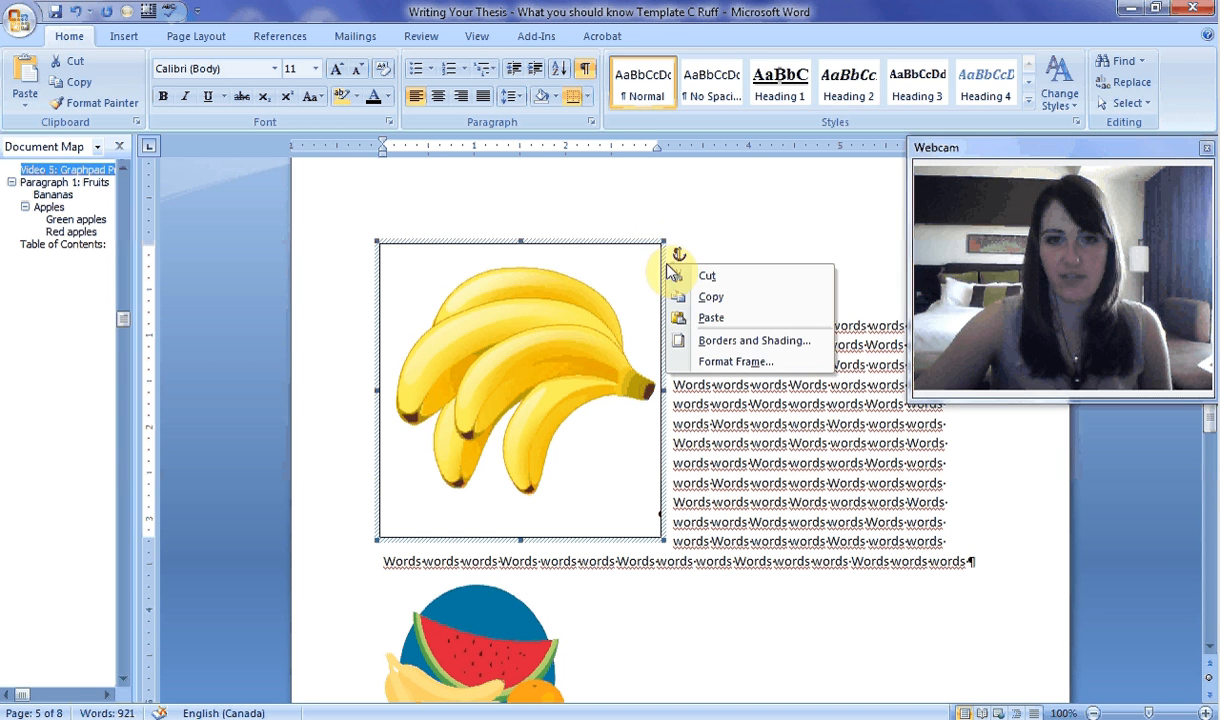
{"action": "left_click", "coordinate": [770, 364]}
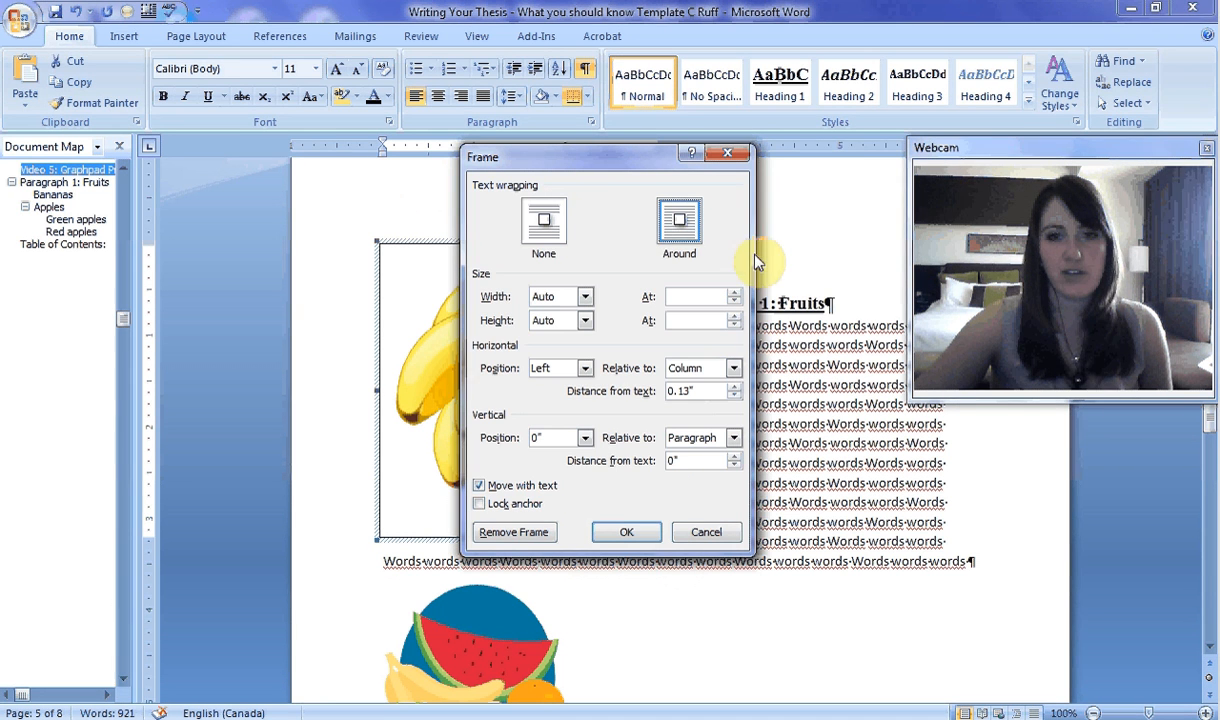
{"action": "left_click", "coordinate": [544, 220]}
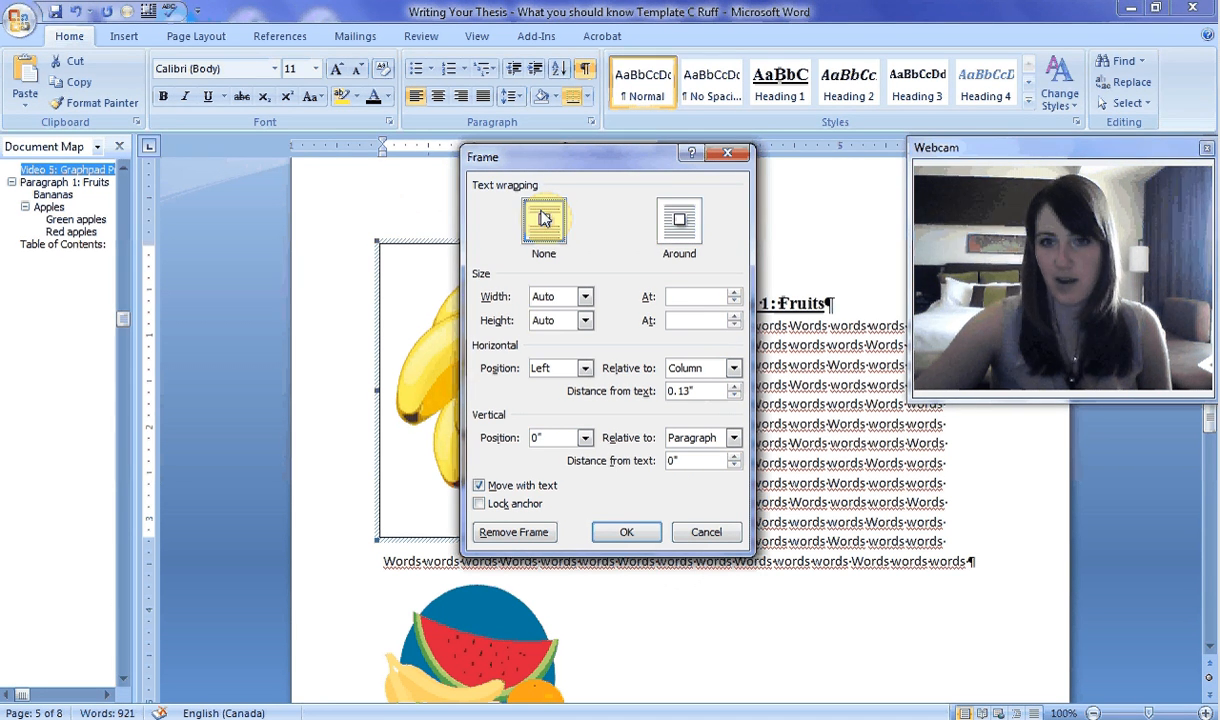
{"action": "left_click", "coordinate": [634, 525]}
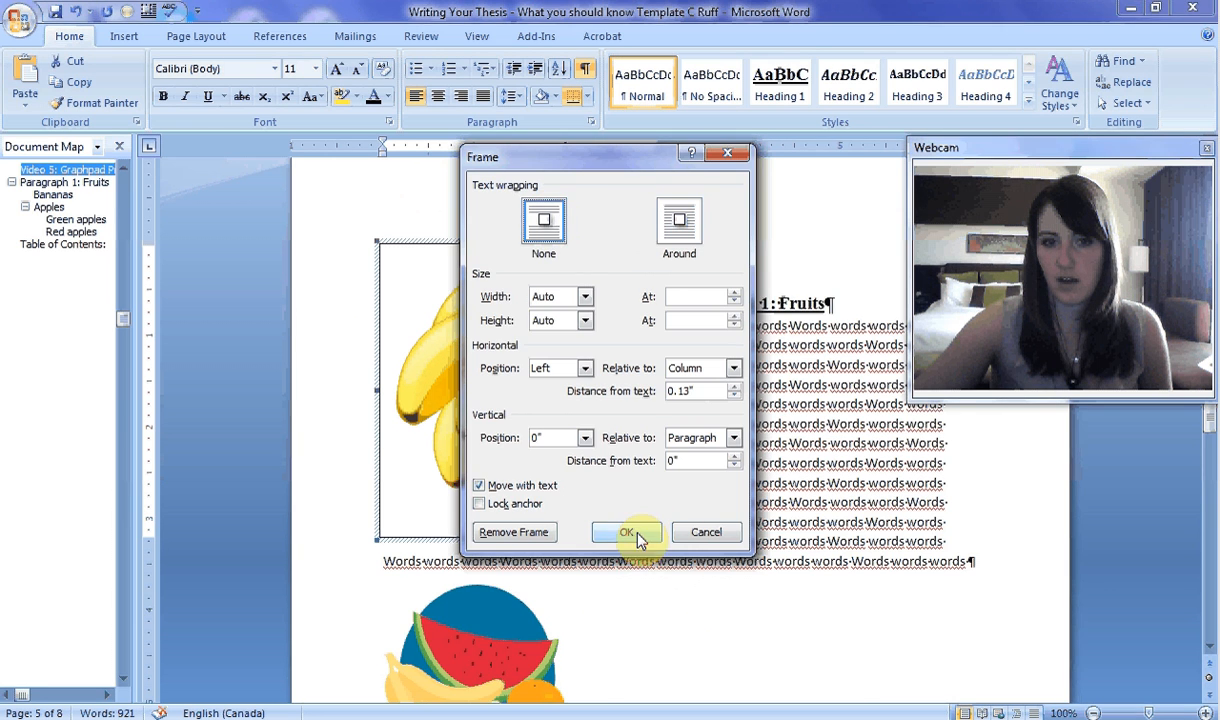
Position the banana frame horizontally Left relative to Margin and vertically at Top, with a width of exactly 8.5".
{"action": "right_click", "coordinate": [668, 477]}
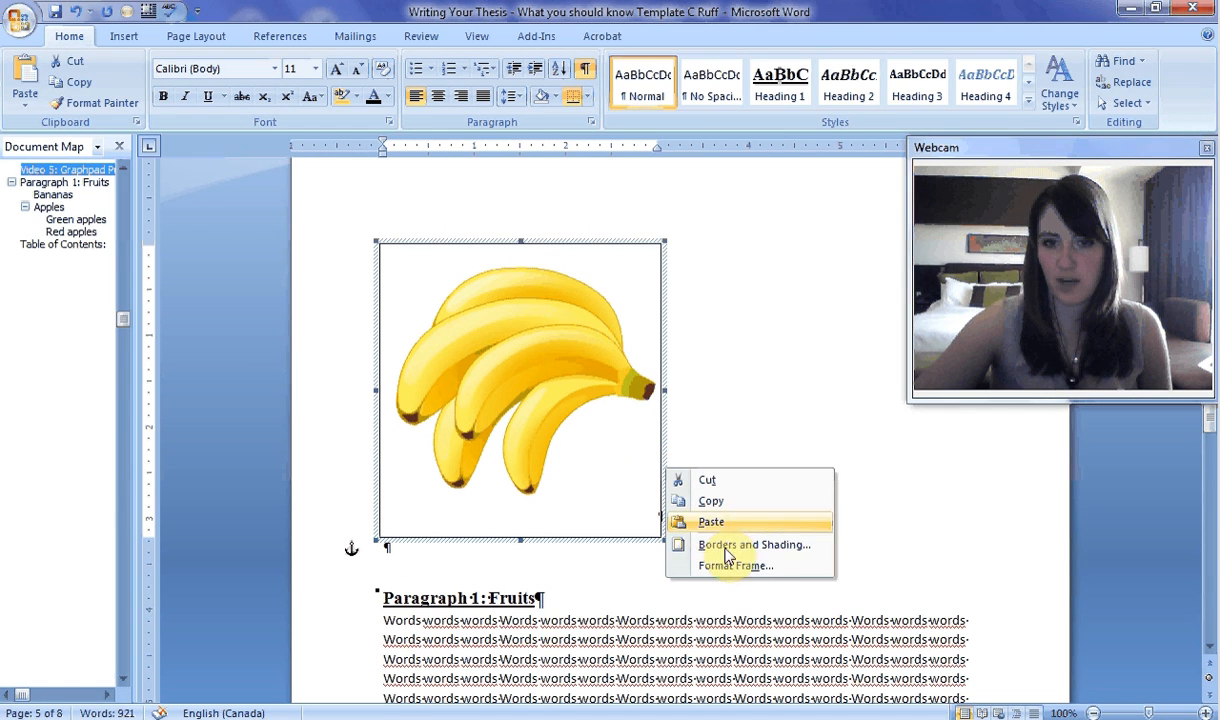
{"action": "left_click", "coordinate": [740, 566]}
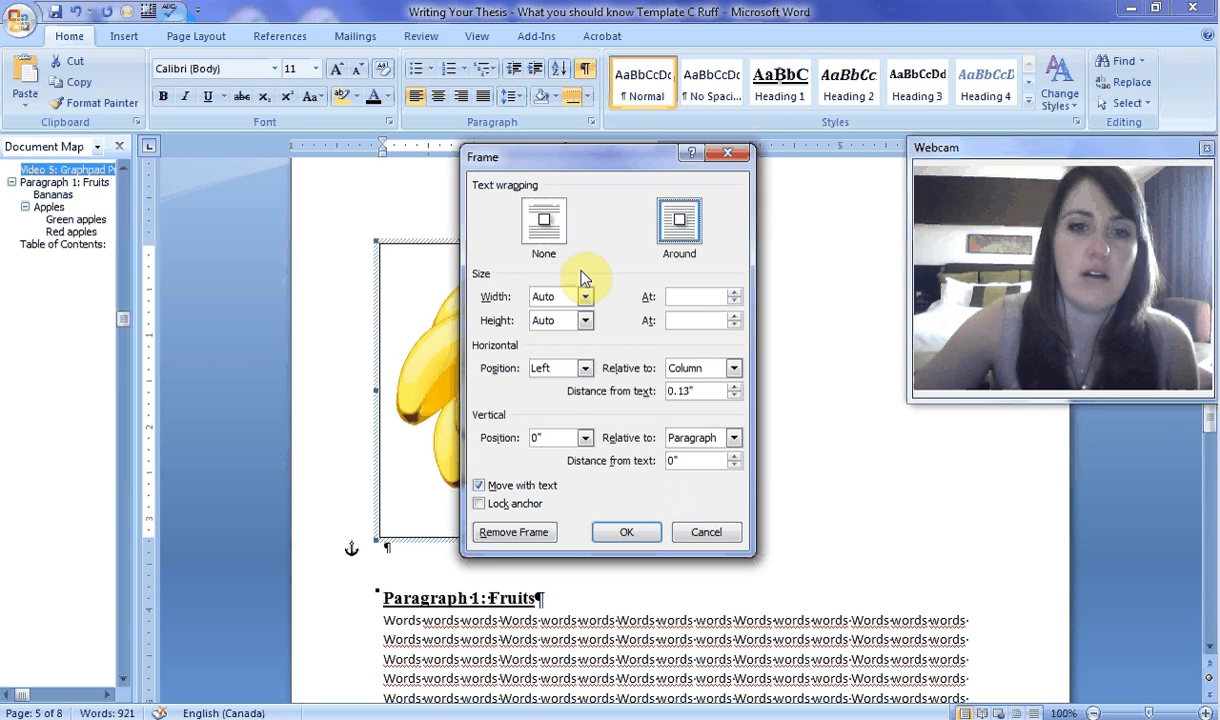
{"action": "left_click", "coordinate": [586, 370]}
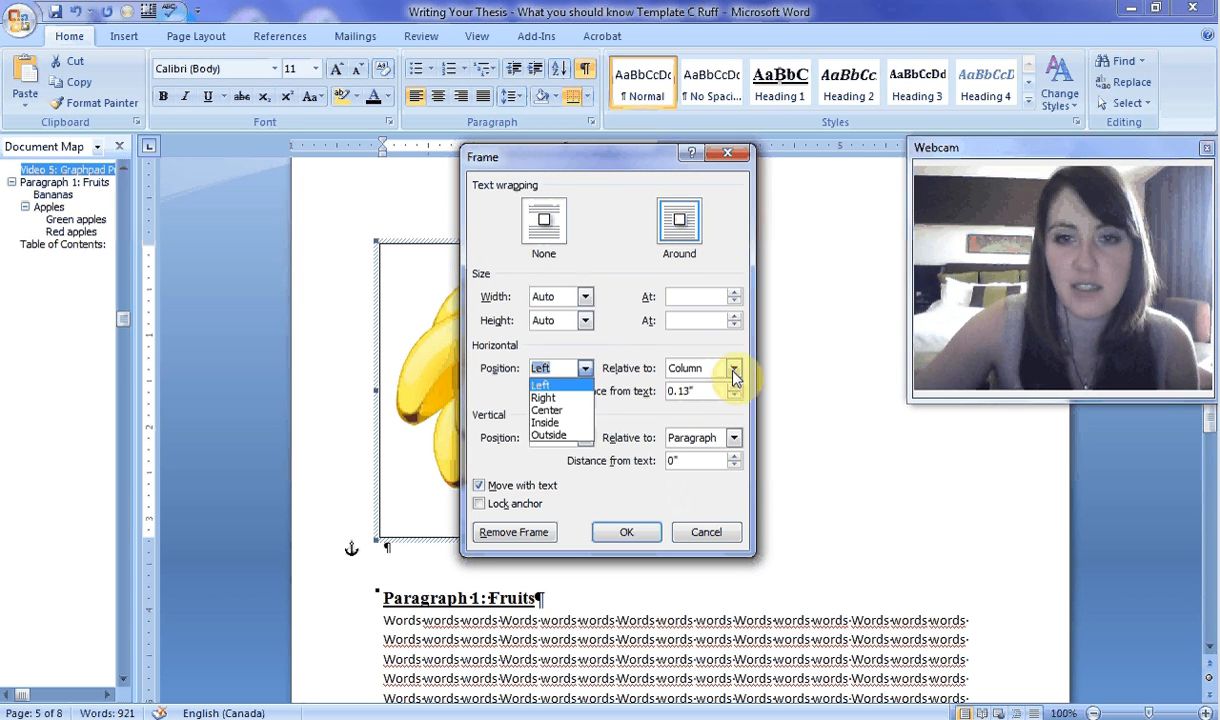
{"action": "left_click", "coordinate": [733, 370]}
{"action": "left_click", "coordinate": [733, 370]}
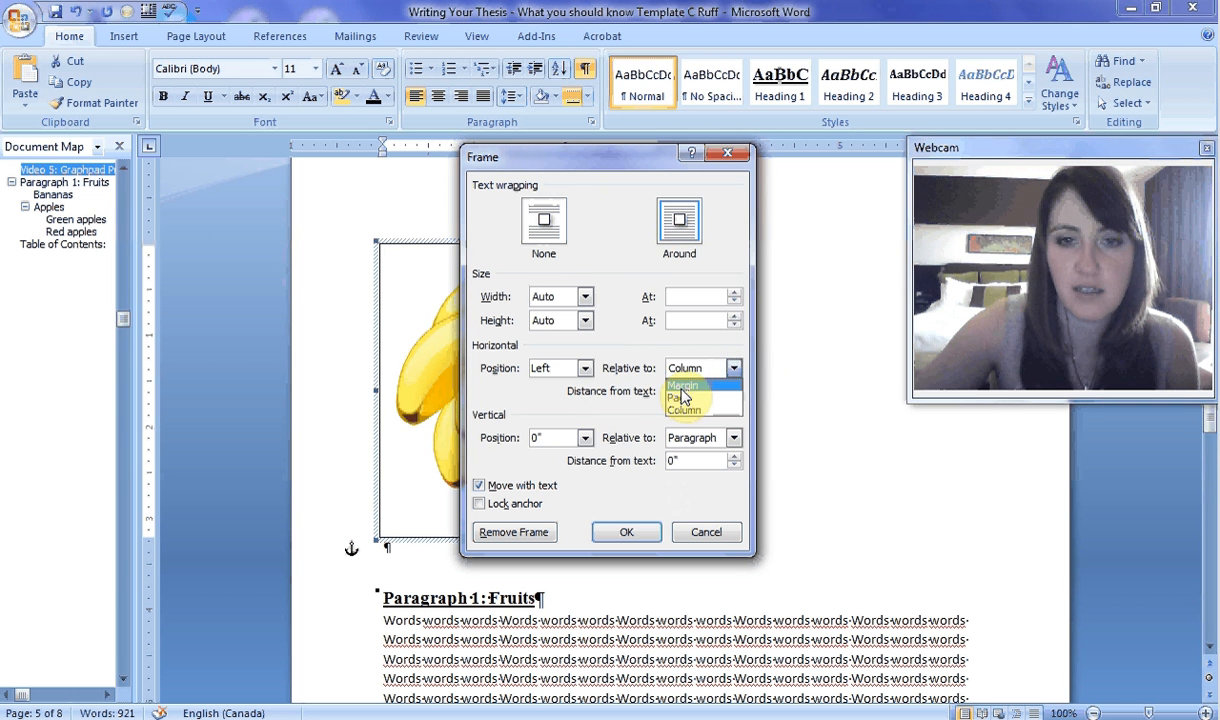
{"action": "left_click", "coordinate": [690, 386]}
{"action": "left_click", "coordinate": [586, 440]}
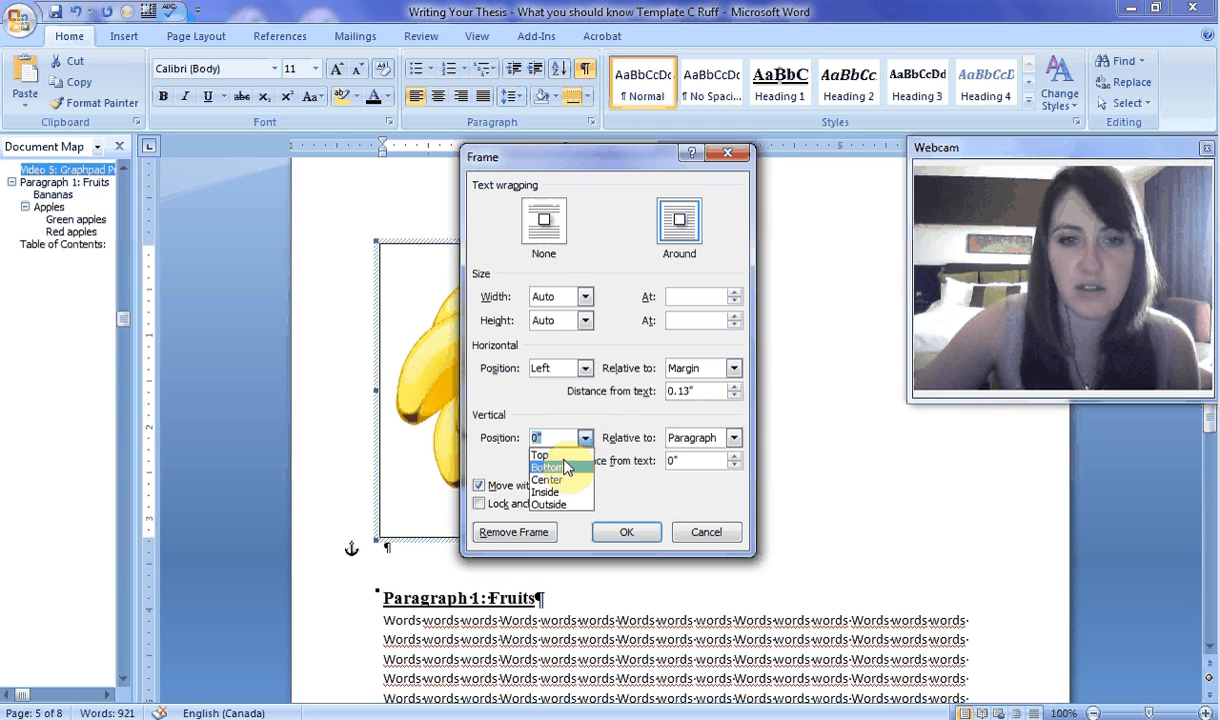
{"action": "left_click", "coordinate": [565, 452]}
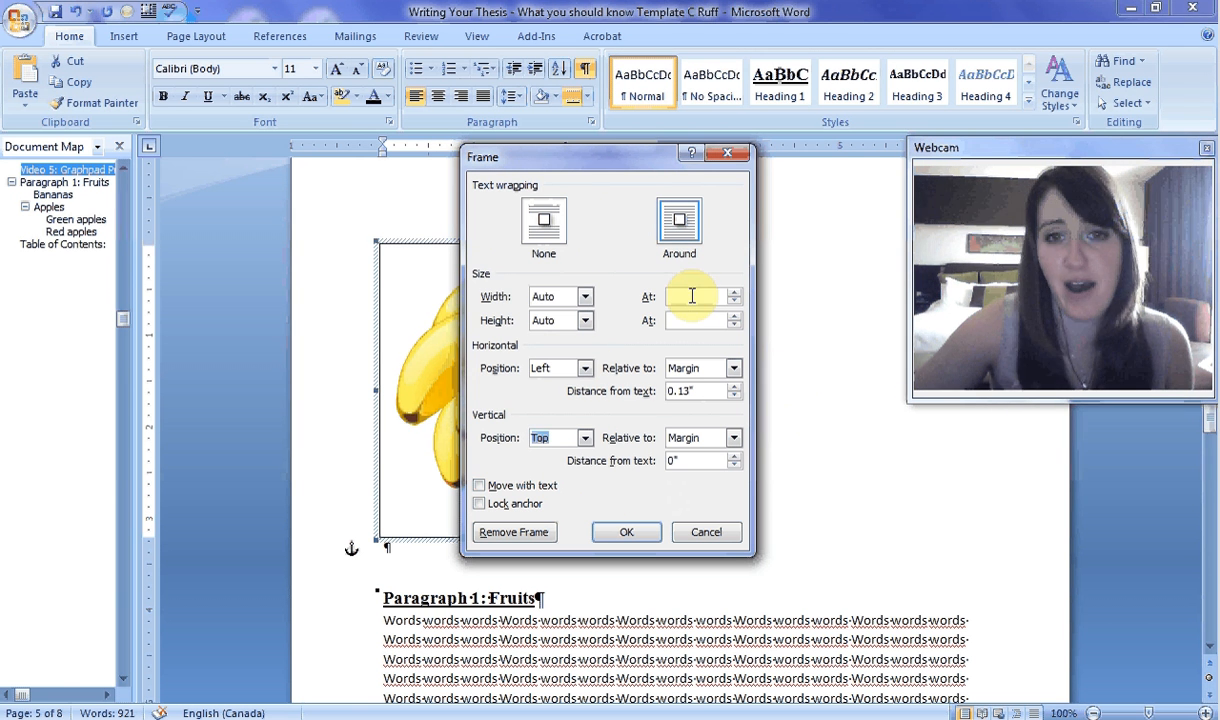
{"action": "type", "text": "8.5"}
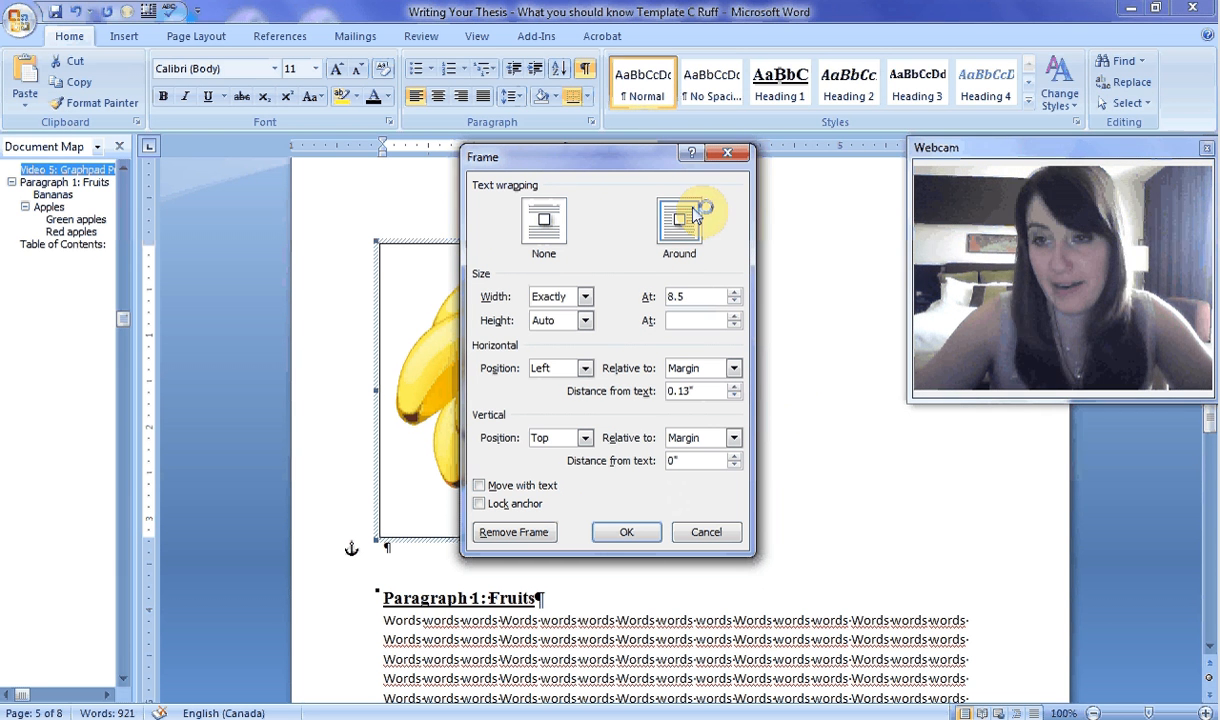
{"action": "left_click", "coordinate": [630, 535]}
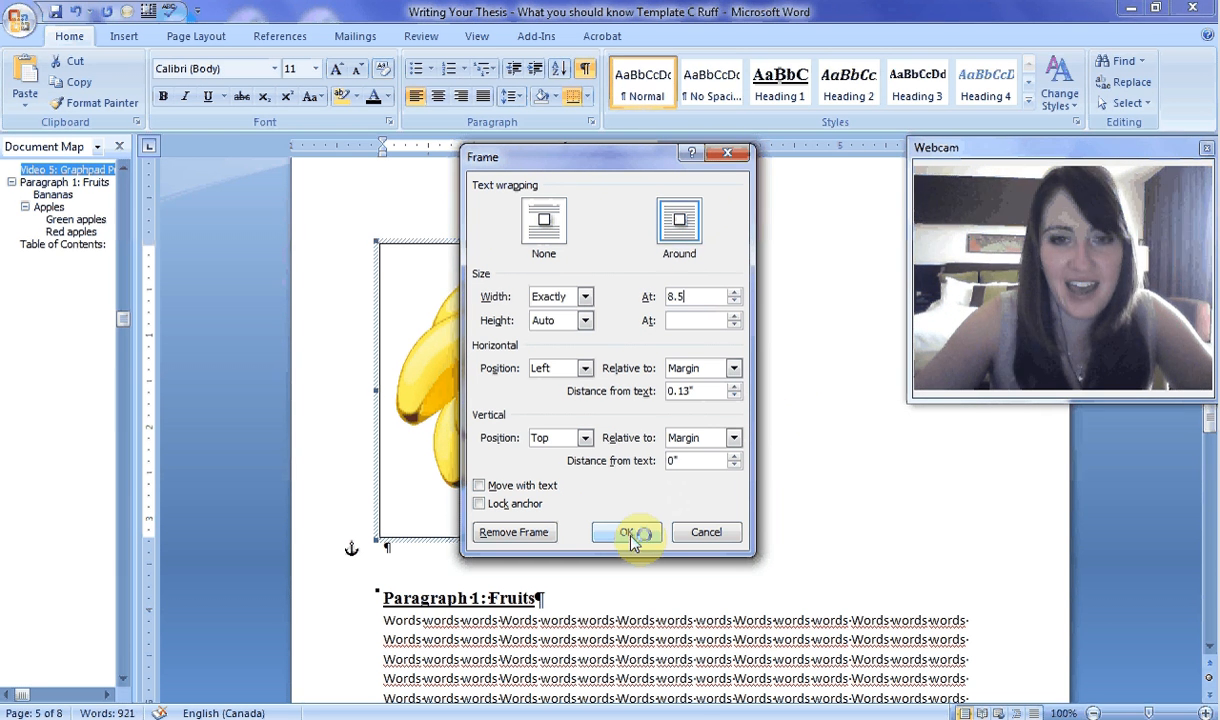
{"action": "left_click", "coordinate": [627, 534]}
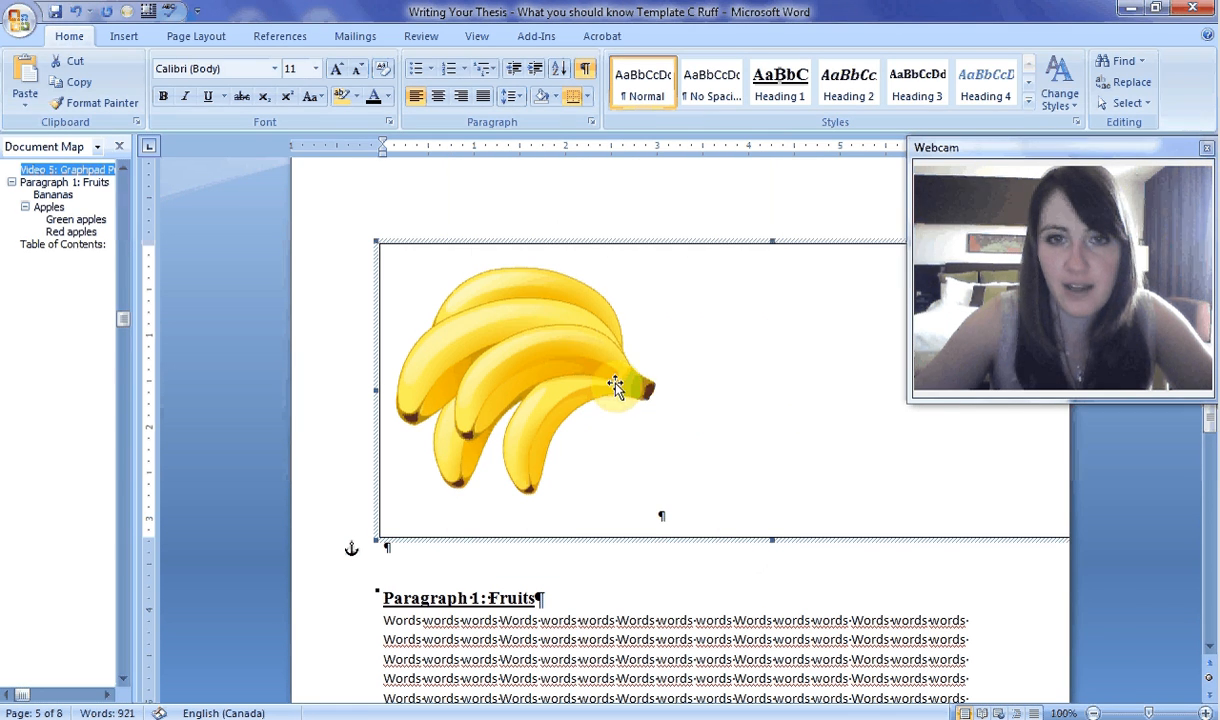
{"action": "right_click", "coordinate": [648, 381]}
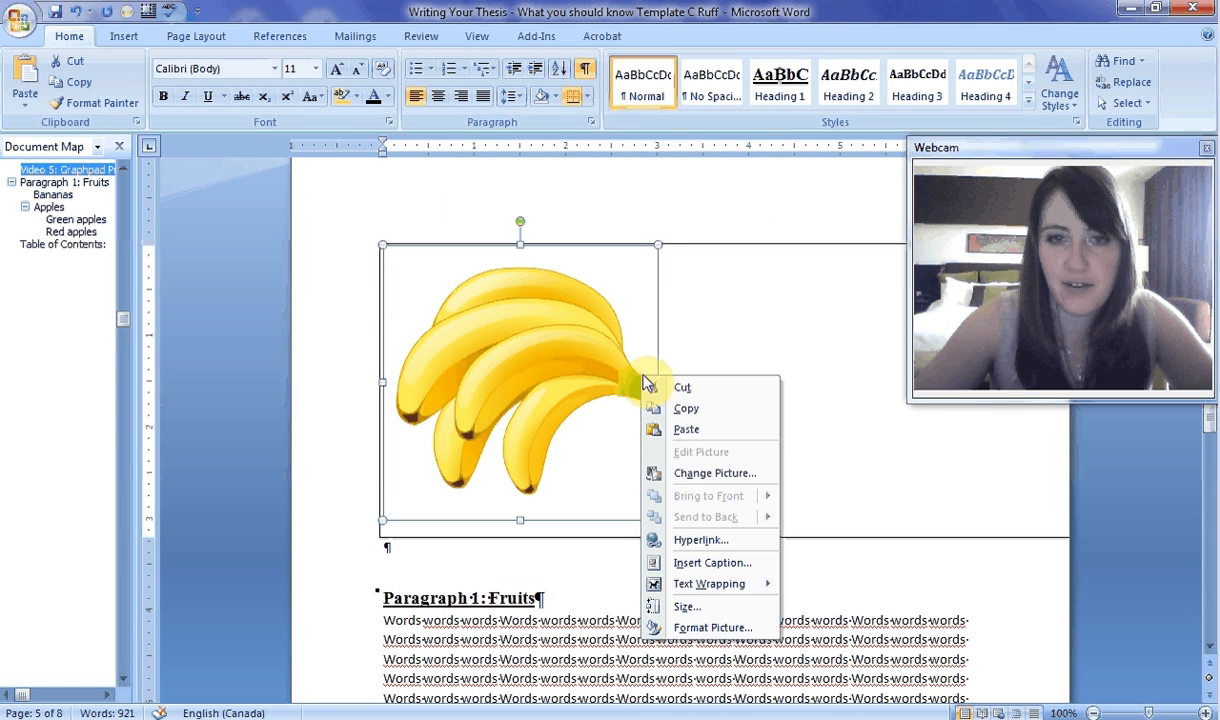
{"action": "left_click", "coordinate": [716, 611]}
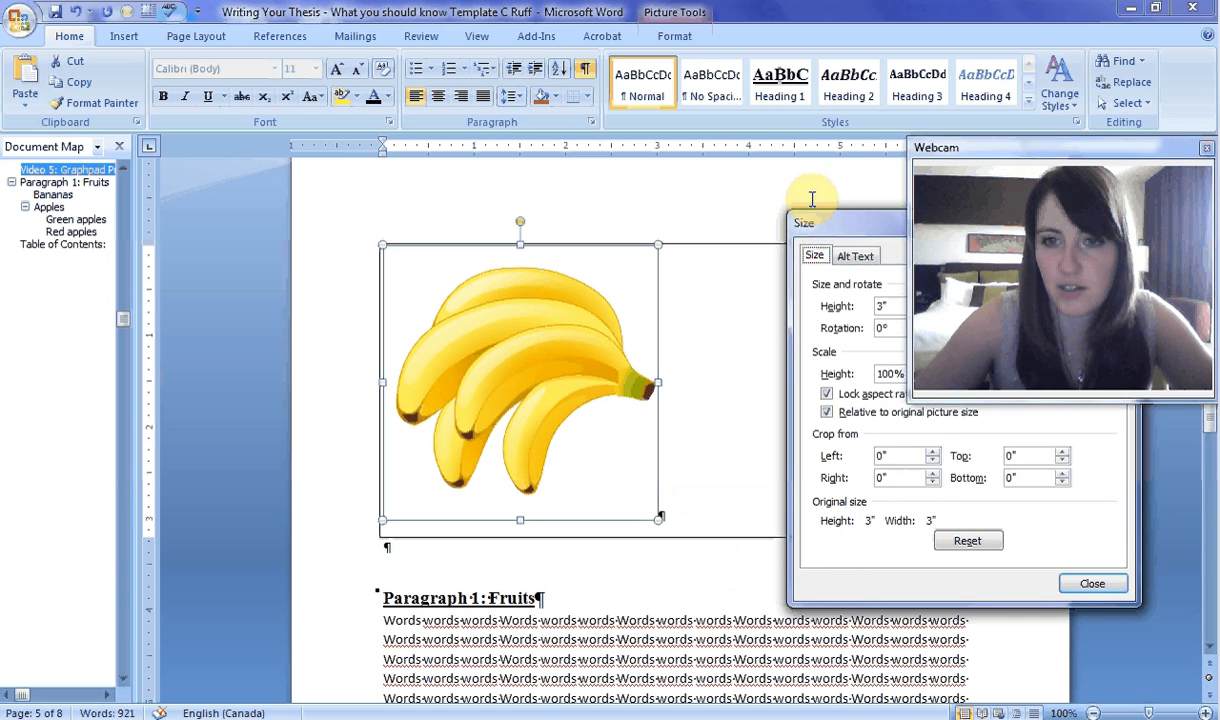
{"action": "left_click_drag", "start_coordinate": [803, 228], "coordinate": [805, 234]}
{"action": "left_click", "coordinate": [1094, 591]}
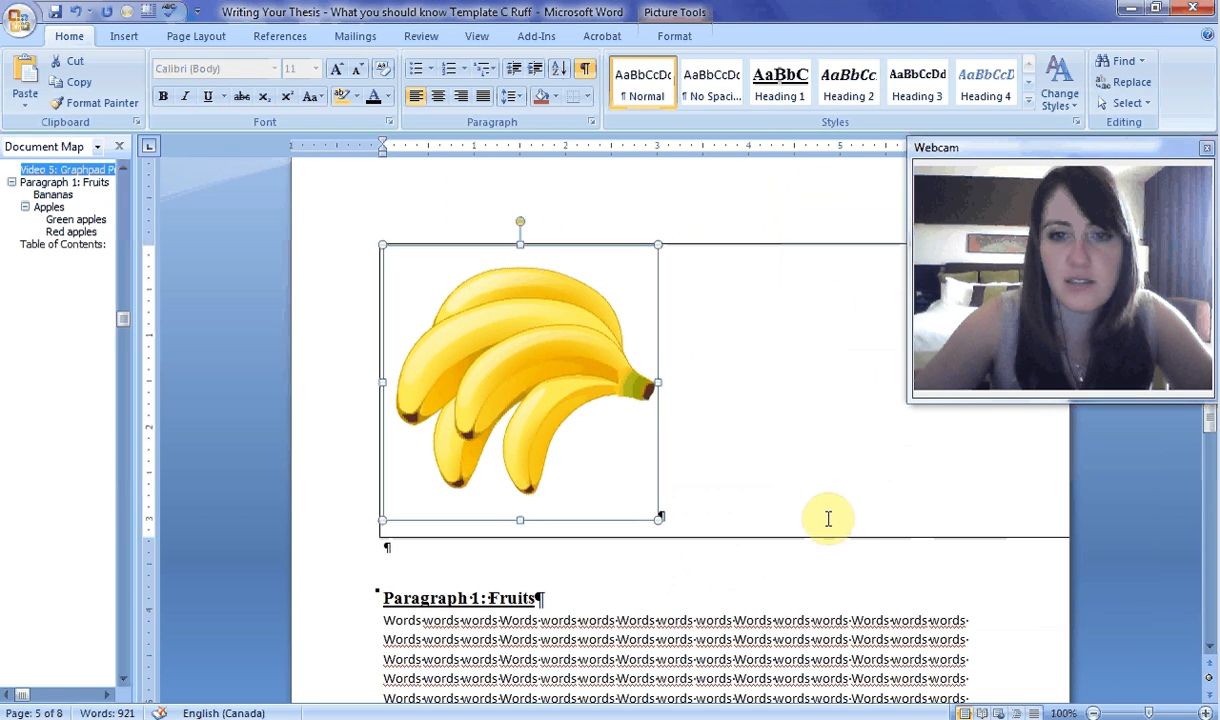
Remove the border from the banana picture's frame by setting its border to None.
{"action": "right_click", "coordinate": [720, 245]}
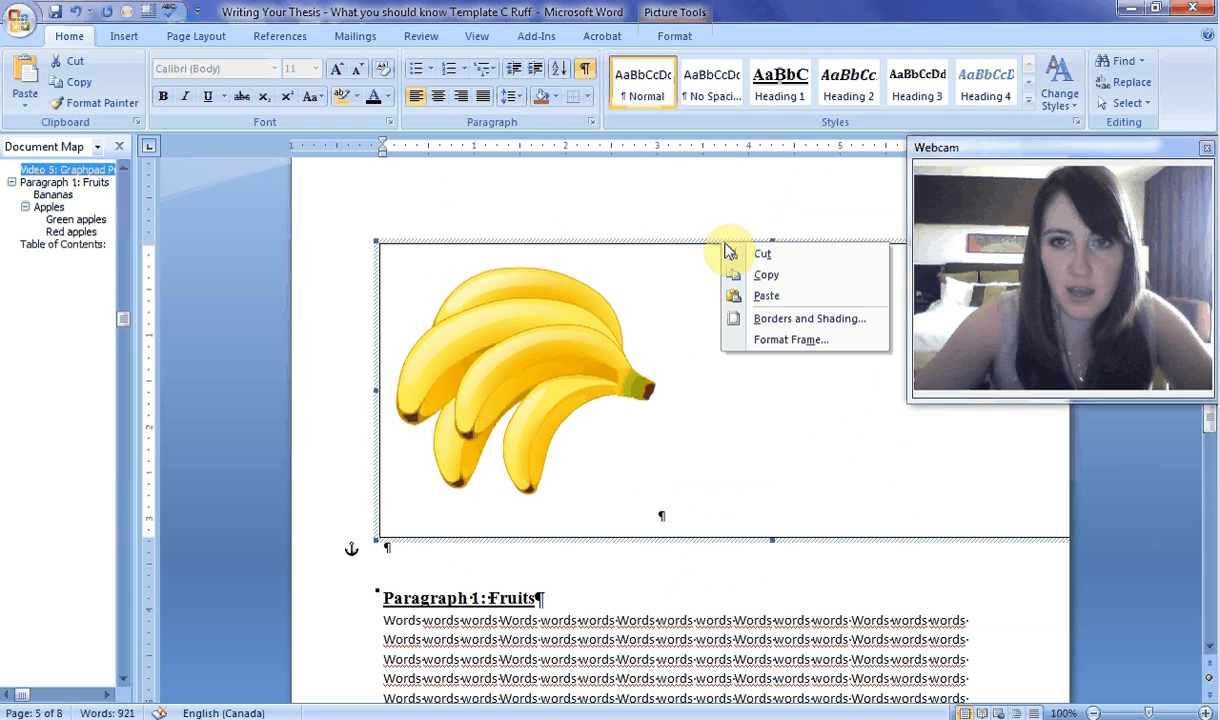
{"action": "left_click", "coordinate": [804, 319]}
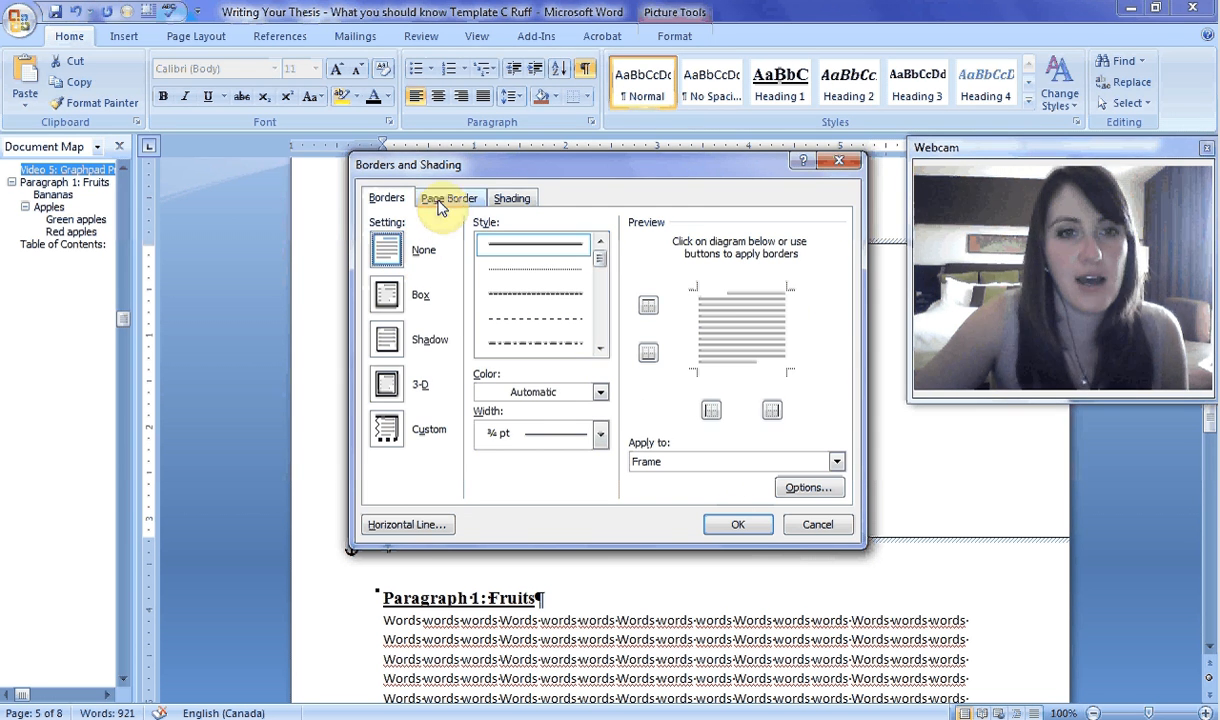
{"action": "left_click", "coordinate": [737, 523]}
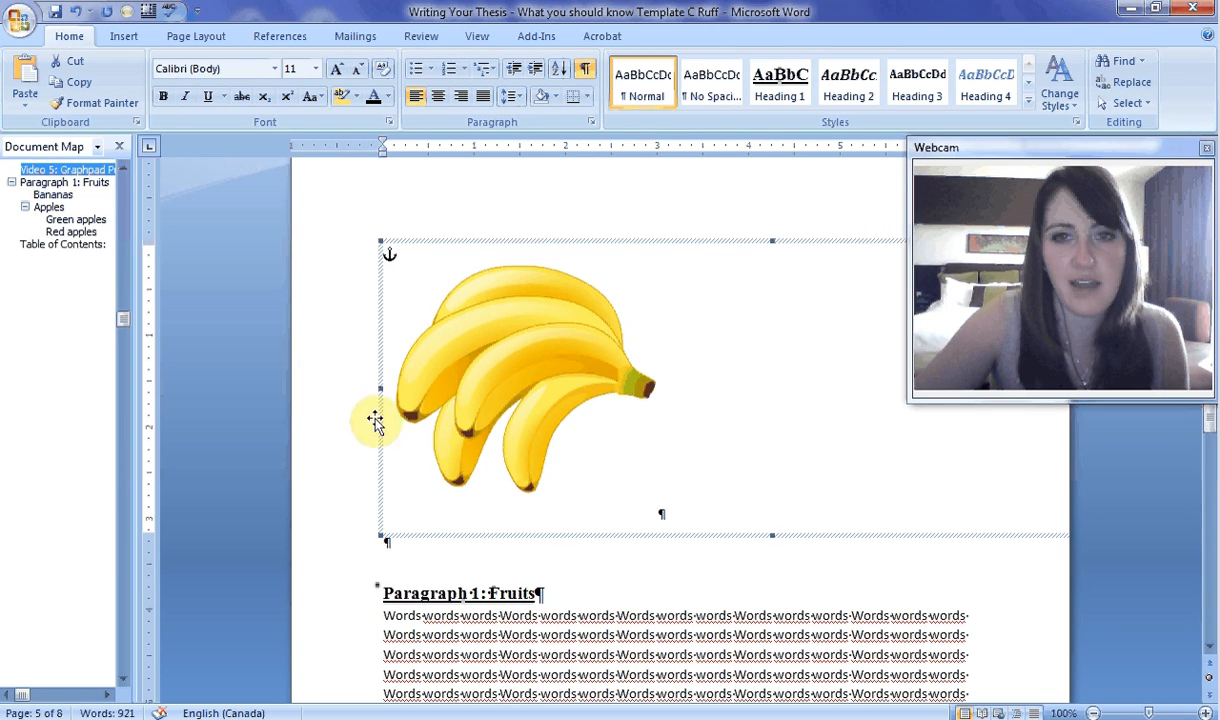
Reformat the banana frame so it shrinks to the picture's width and the Paragraph 1 text wraps beside it.
{"action": "right_click", "coordinate": [753, 244]}
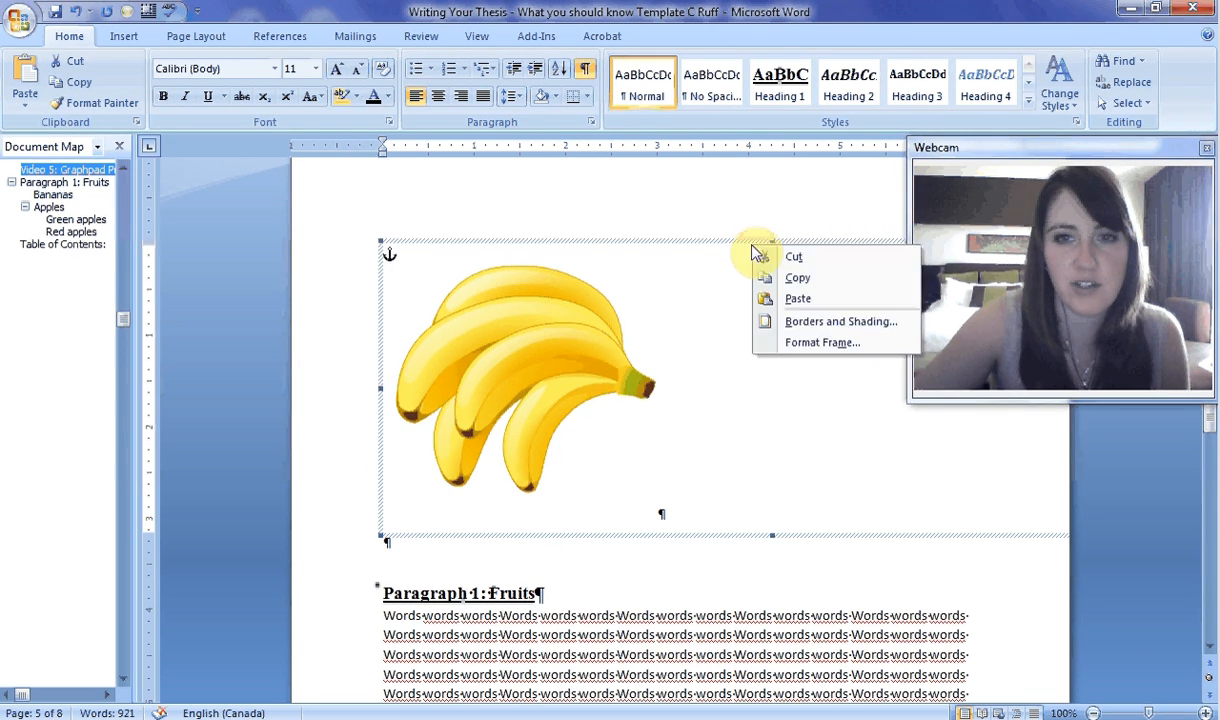
{"action": "left_click", "coordinate": [790, 330]}
{"action": "left_click", "coordinate": [652, 540]}
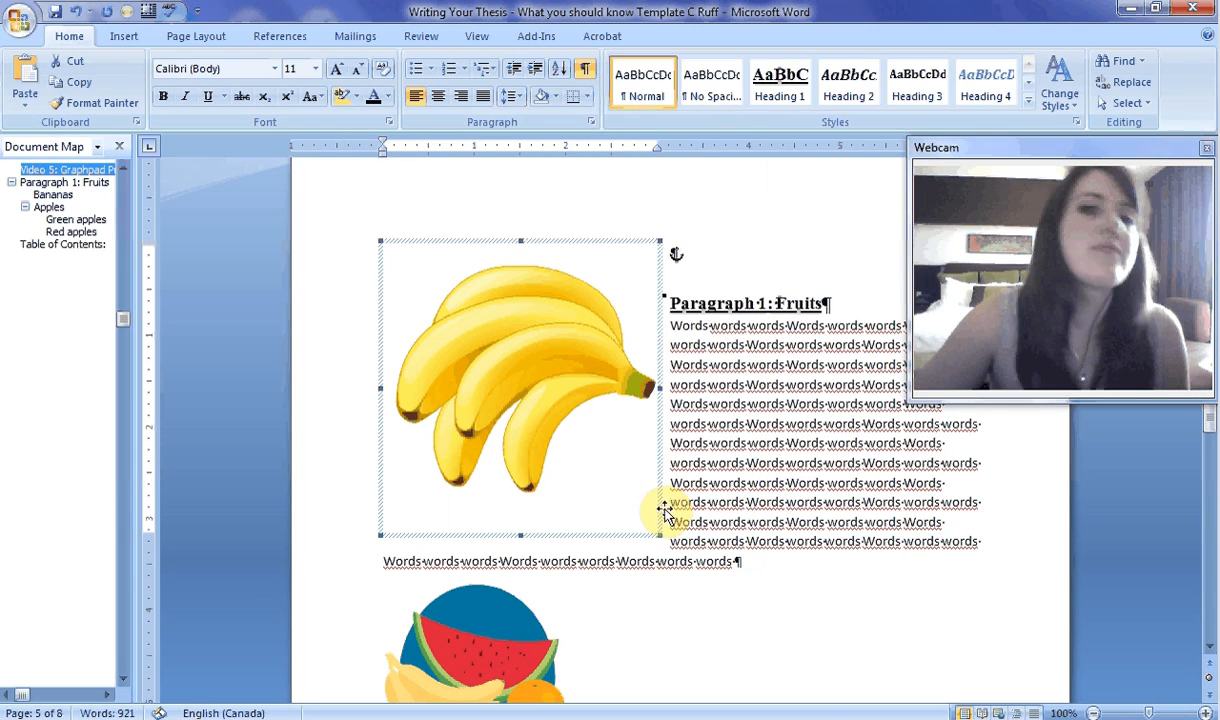
Add a new paragraph following the banana picture, apply the No Spacing style and enter the caption "Banana".
{"action": "left_click", "coordinate": [706, 78]}
{"action": "key", "text": "ctrl+z"}
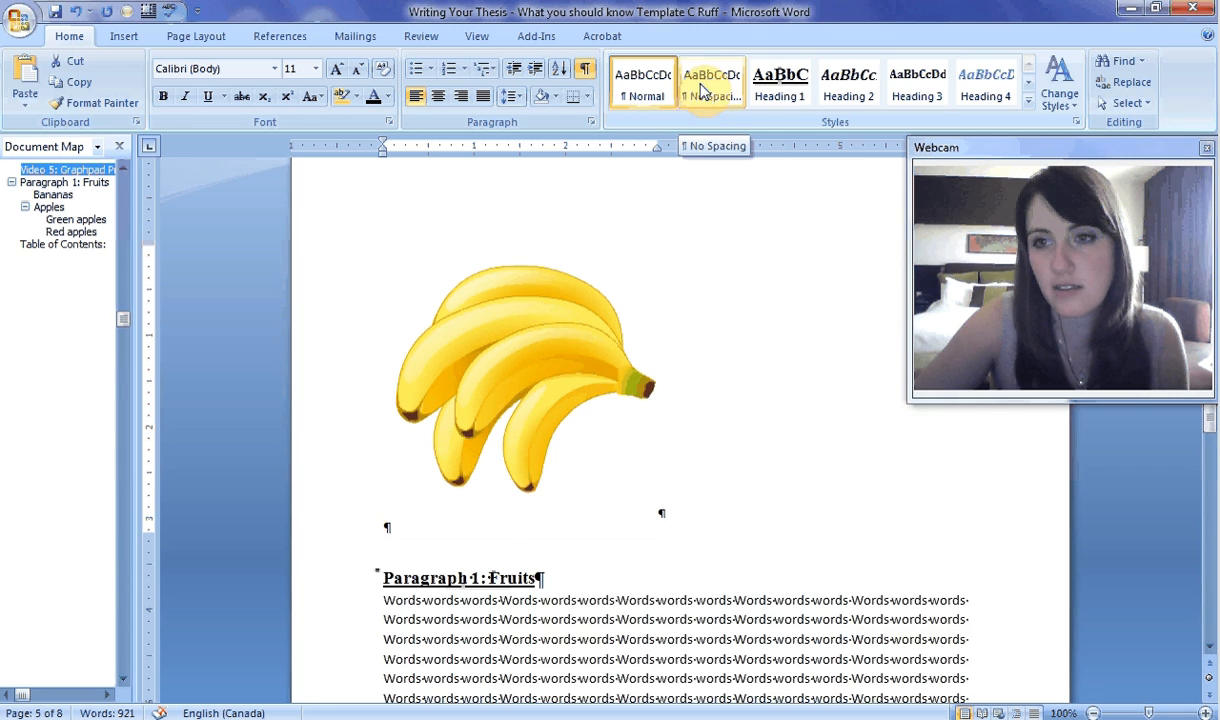
{"action": "left_click", "coordinate": [659, 511]}
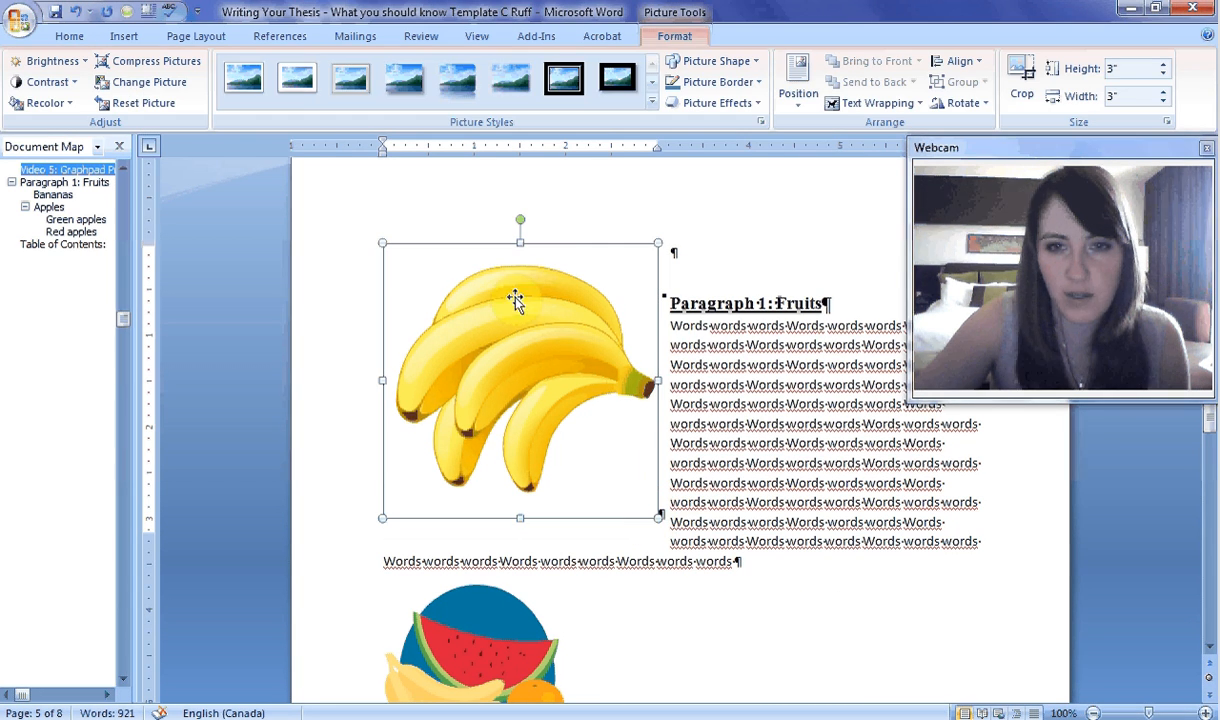
{"action": "left_click", "coordinate": [664, 513]}
{"action": "left_click", "coordinate": [660, 516]}
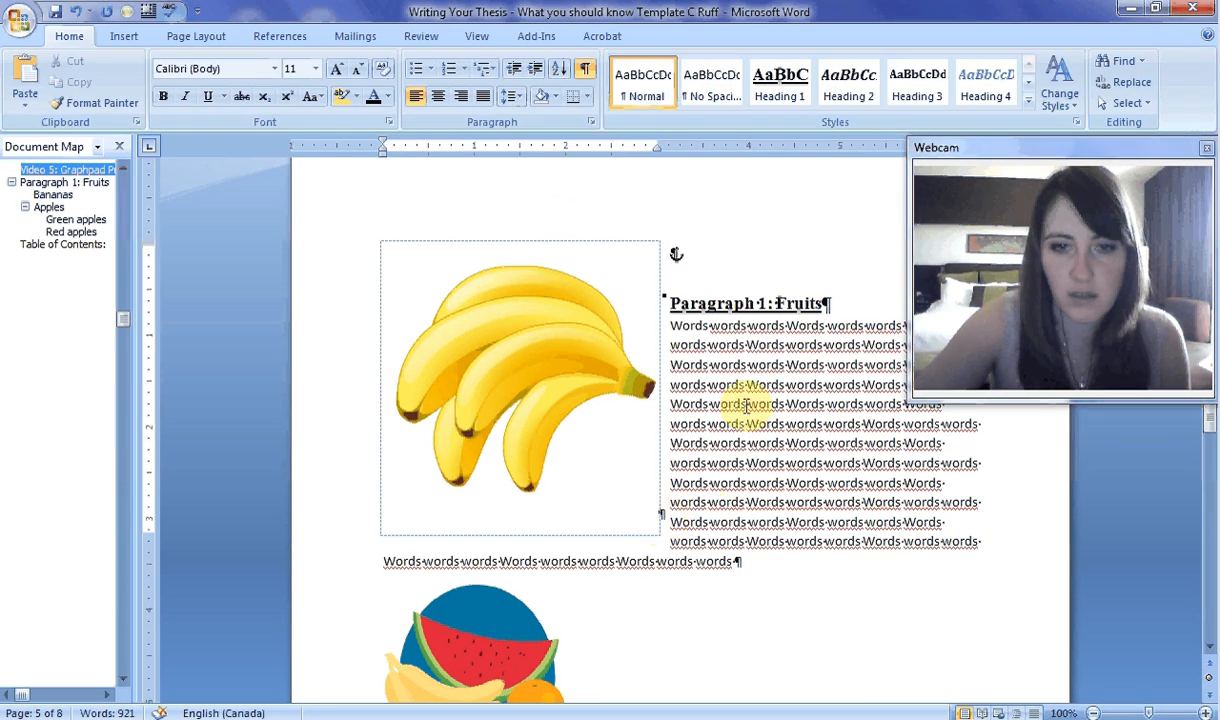
{"action": "key", "text": "Return"}
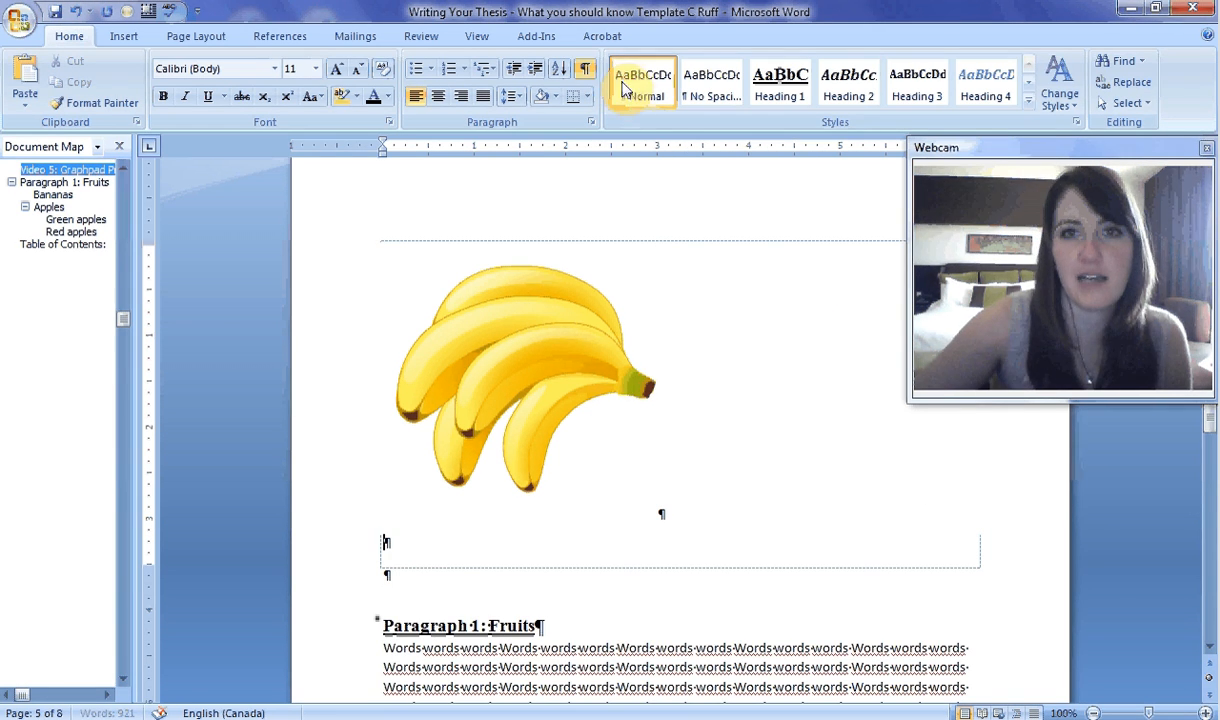
{"action": "left_click", "coordinate": [711, 84]}
{"action": "left_click", "coordinate": [709, 88]}
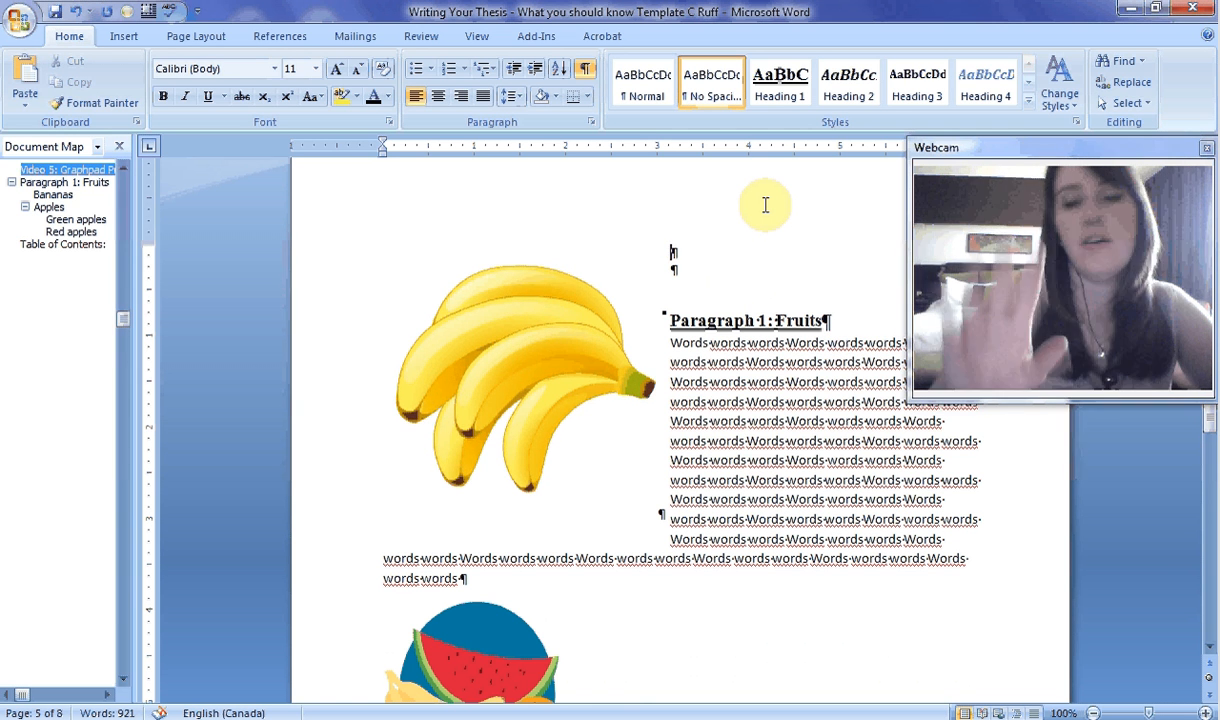
{"action": "type", "text": "Banana"}
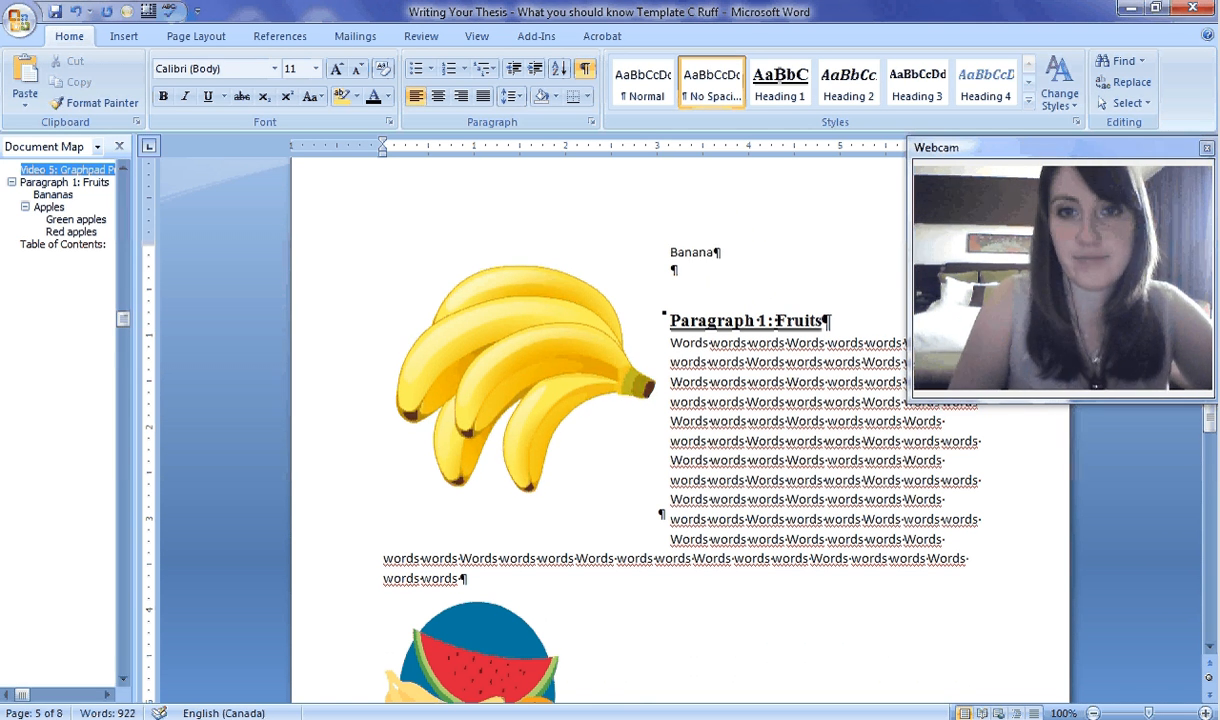
Enter the caption "we like fruit" directly after the watermelon, banana and orange picture.
{"action": "scroll", "coordinate": [480, 550], "scroll_direction": "down", "scroll_amount": 4}
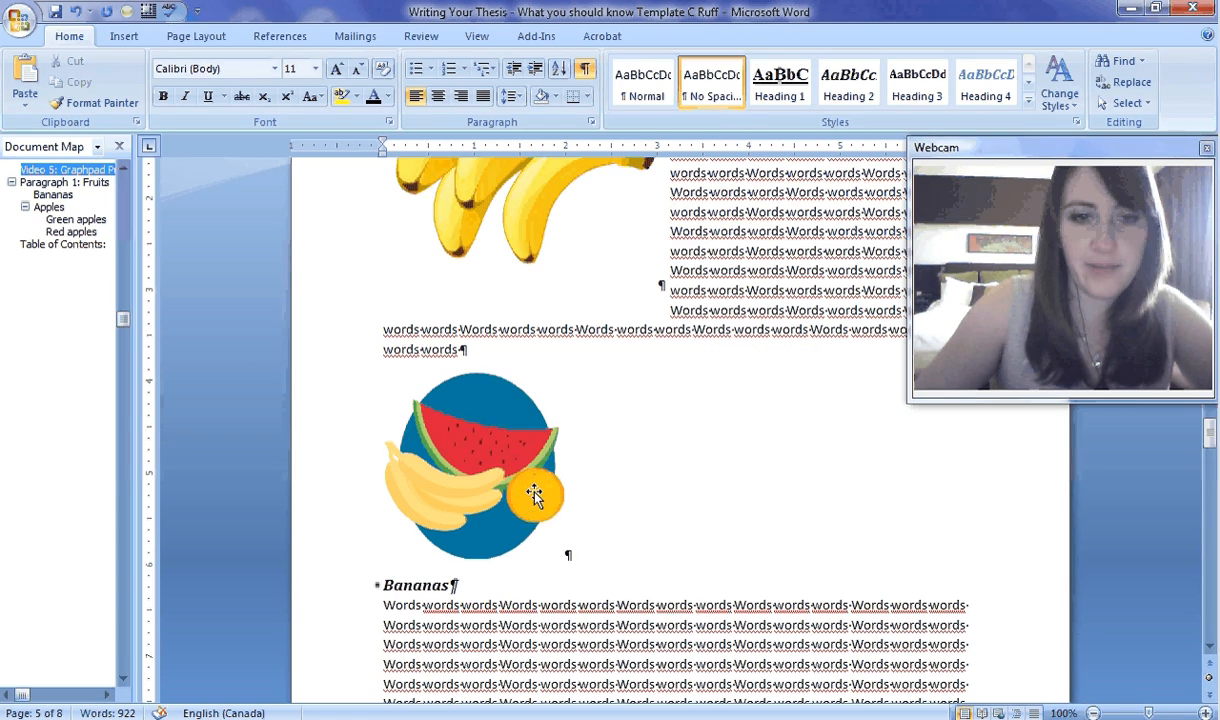
{"action": "left_click", "coordinate": [567, 552]}
{"action": "type", "text": "we like fruit"}
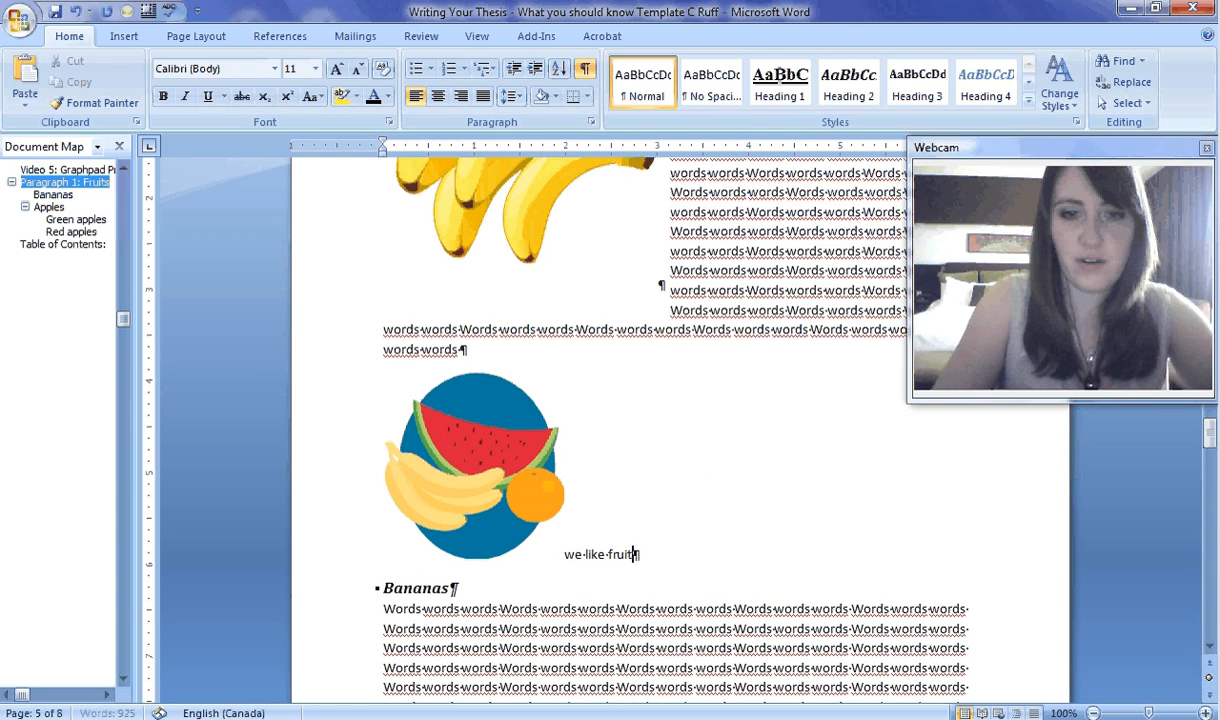
Apply the No Spacing style to the "we like fruit" caption and format it as 10 pt bold.
{"action": "key", "text": "ctrl+shift+Left"}
{"action": "key", "text": "ctrl+shift+Left"}
{"action": "key", "text": "ctrl+shift+Left"}
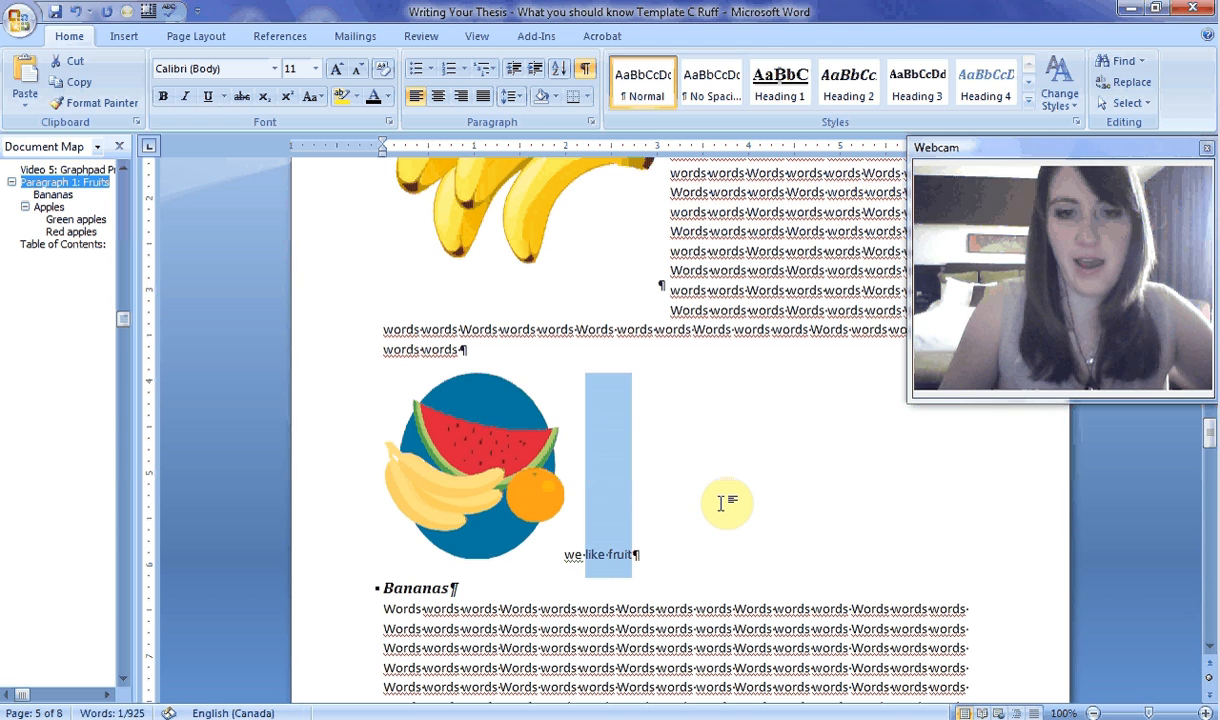
{"action": "left_click", "coordinate": [712, 82]}
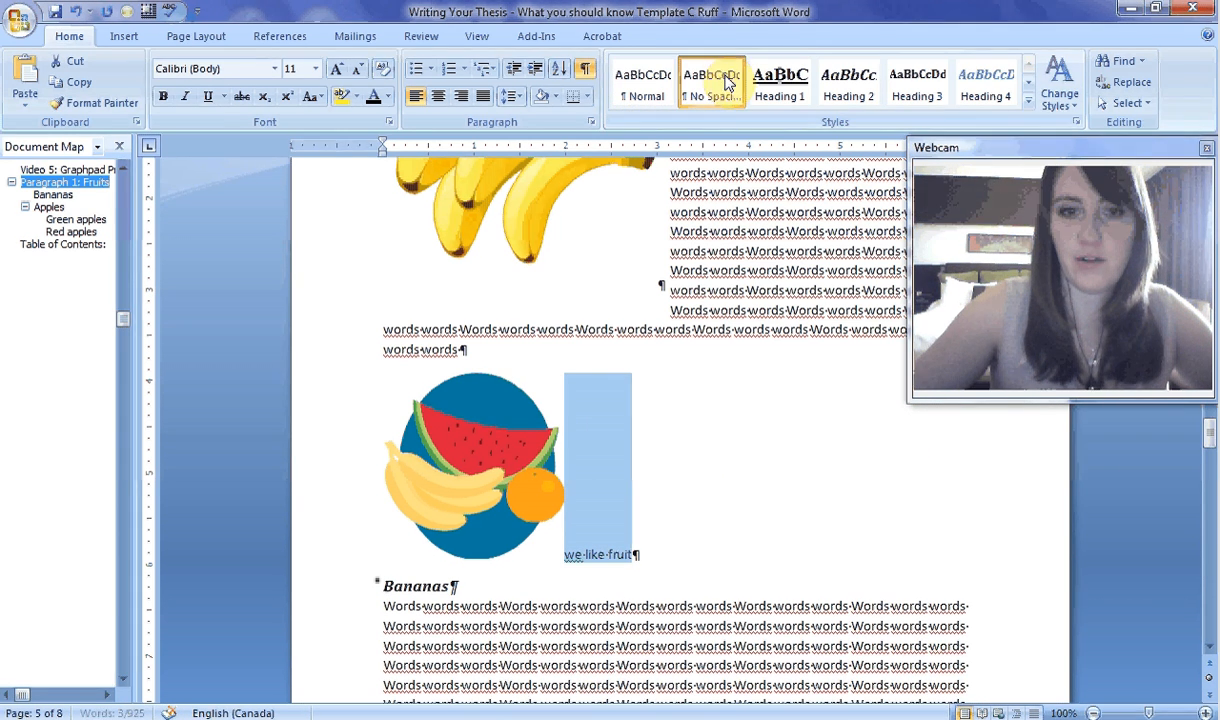
{"action": "left_click", "coordinate": [358, 70]}
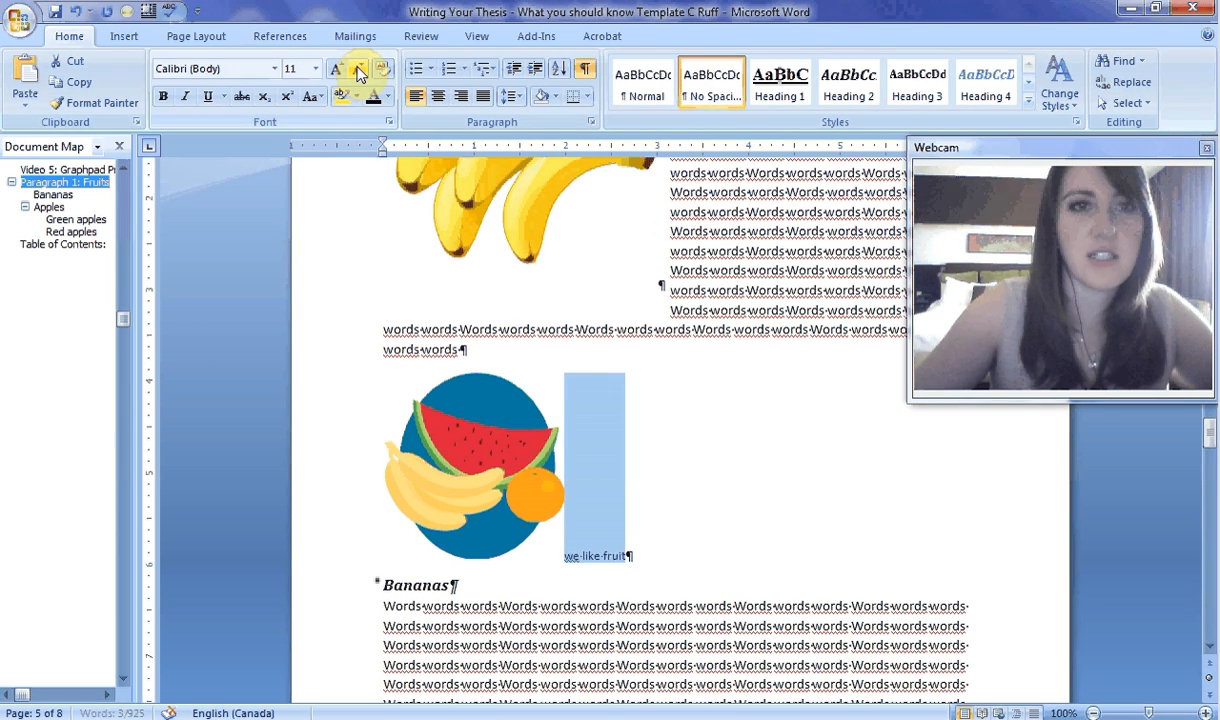
{"action": "left_click", "coordinate": [163, 97]}
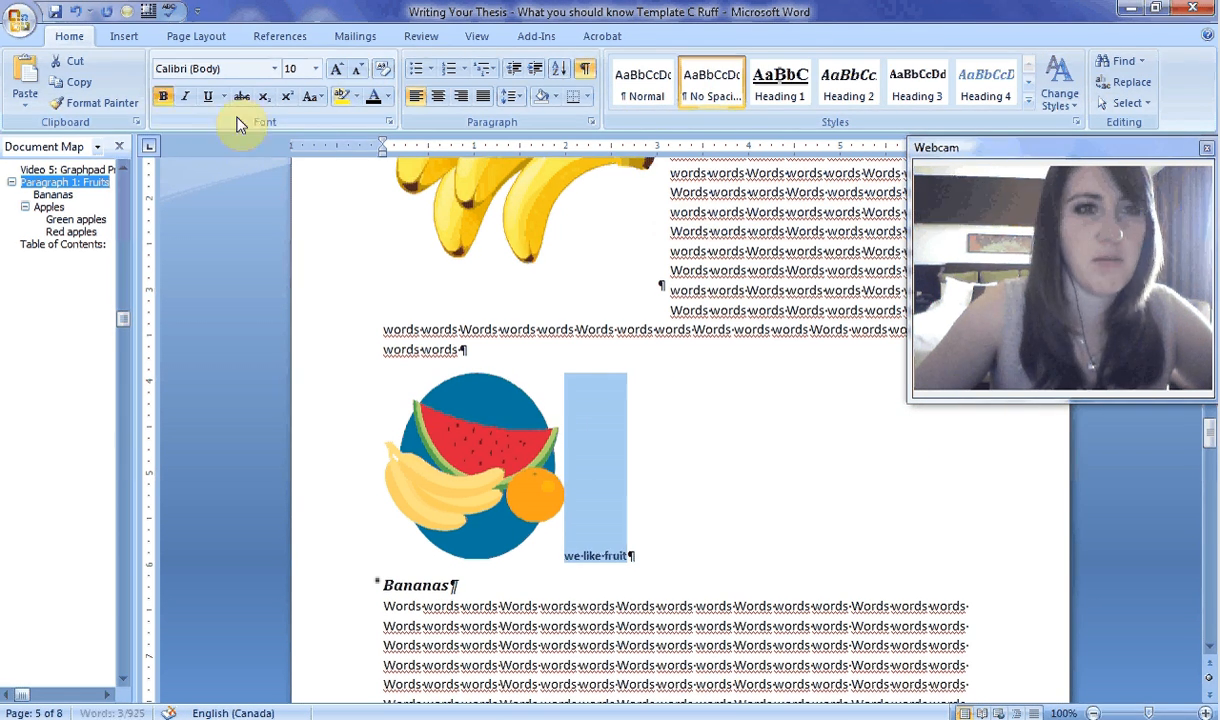
Format the "Banana" caption as bold with a font size of 10.
{"action": "scroll", "coordinate": [718, 343], "scroll_direction": "up", "scroll_amount": 5}
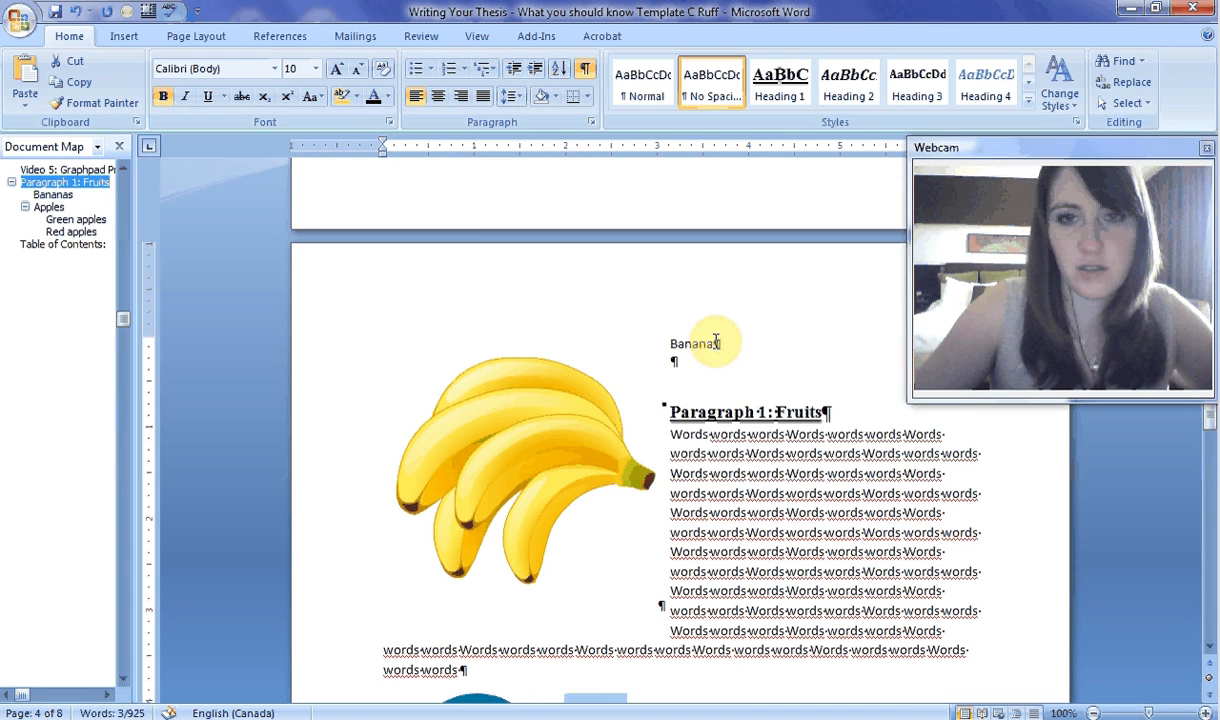
{"action": "left_click_drag", "start_coordinate": [717, 343], "coordinate": [674, 343]}
{"action": "left_click", "coordinate": [163, 97]}
{"action": "left_click", "coordinate": [359, 70]}
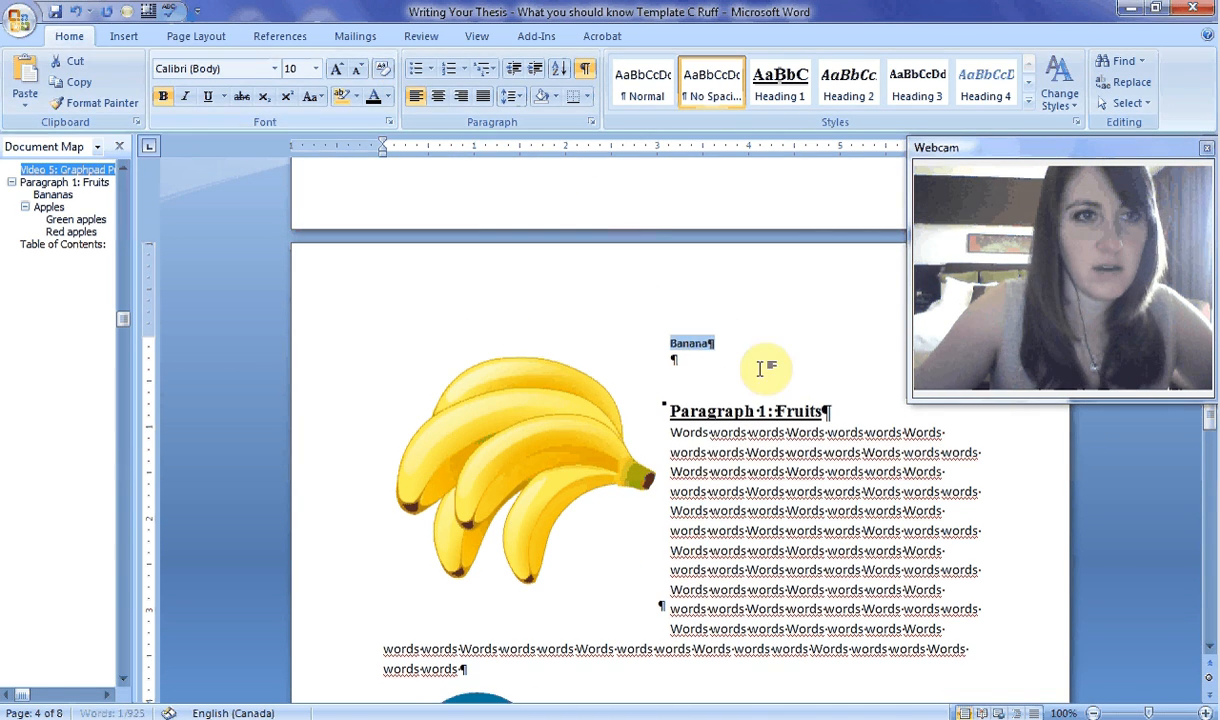
Update the No Spacing style to match the formatting of the selected "Banana" caption.
{"action": "right_click", "coordinate": [700, 350]}
{"action": "right_click", "coordinate": [712, 88]}
{"action": "left_click", "coordinate": [800, 100]}
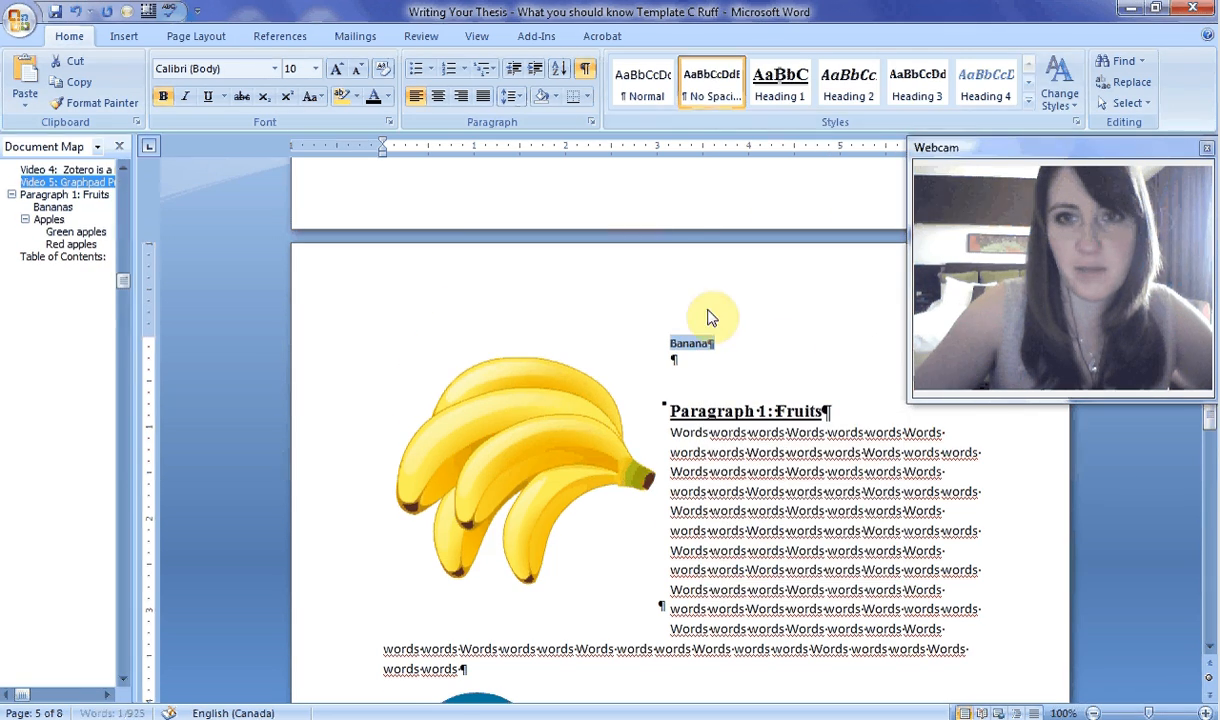
Enter the caption "lots of apples" after the red and green apples photo and apply the No Spacing style.
{"action": "scroll", "coordinate": [703, 305], "scroll_direction": "down", "scroll_amount": 6}
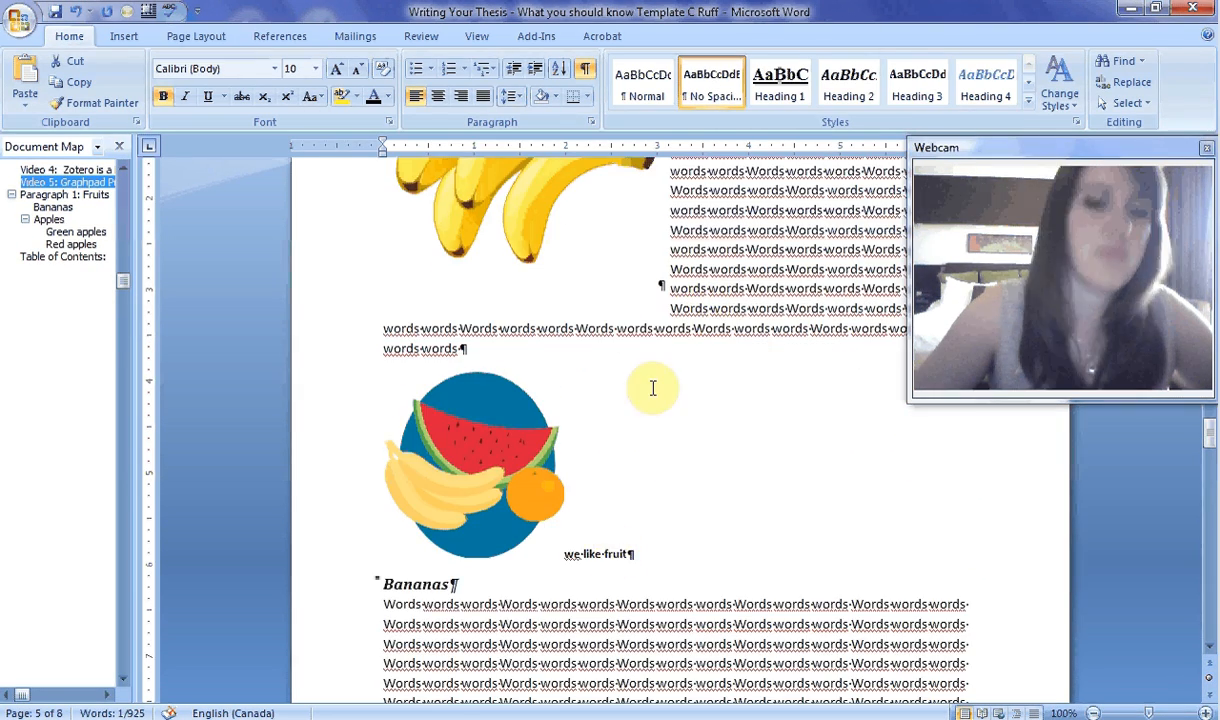
{"action": "scroll", "coordinate": [620, 400], "scroll_direction": "down", "scroll_amount": 10}
{"action": "scroll", "coordinate": [608, 442], "scroll_direction": "down", "scroll_amount": 9}
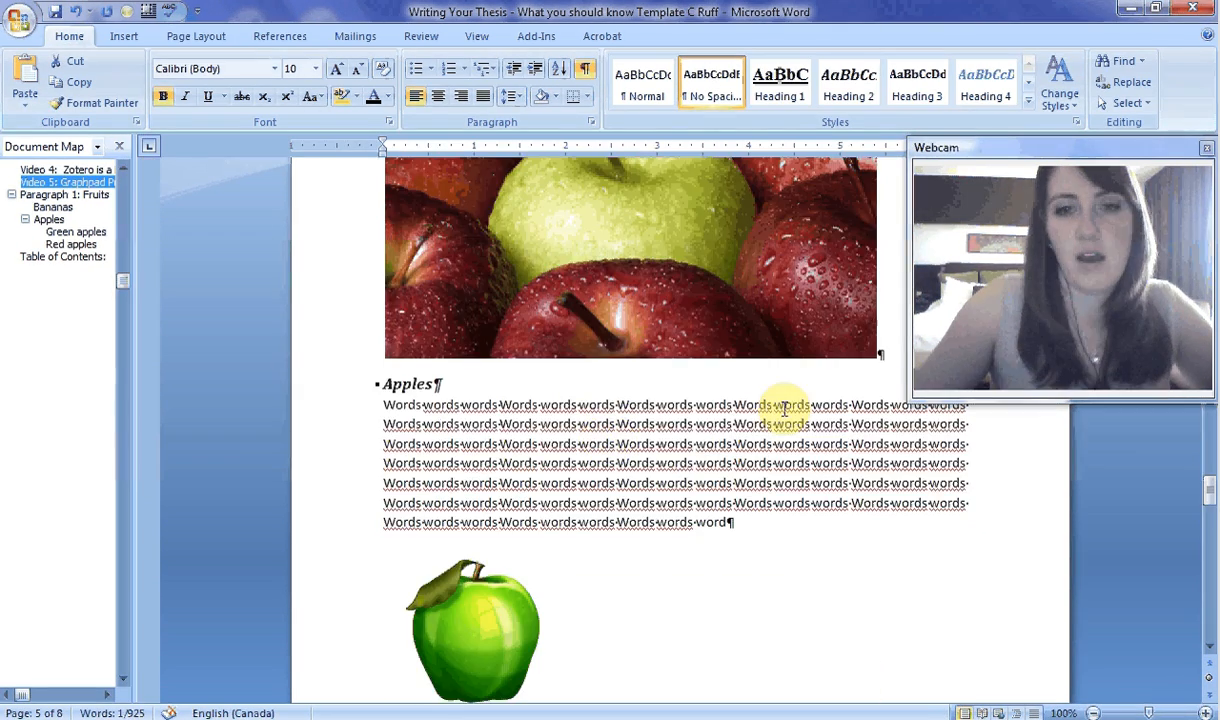
{"action": "left_click", "coordinate": [885, 360]}
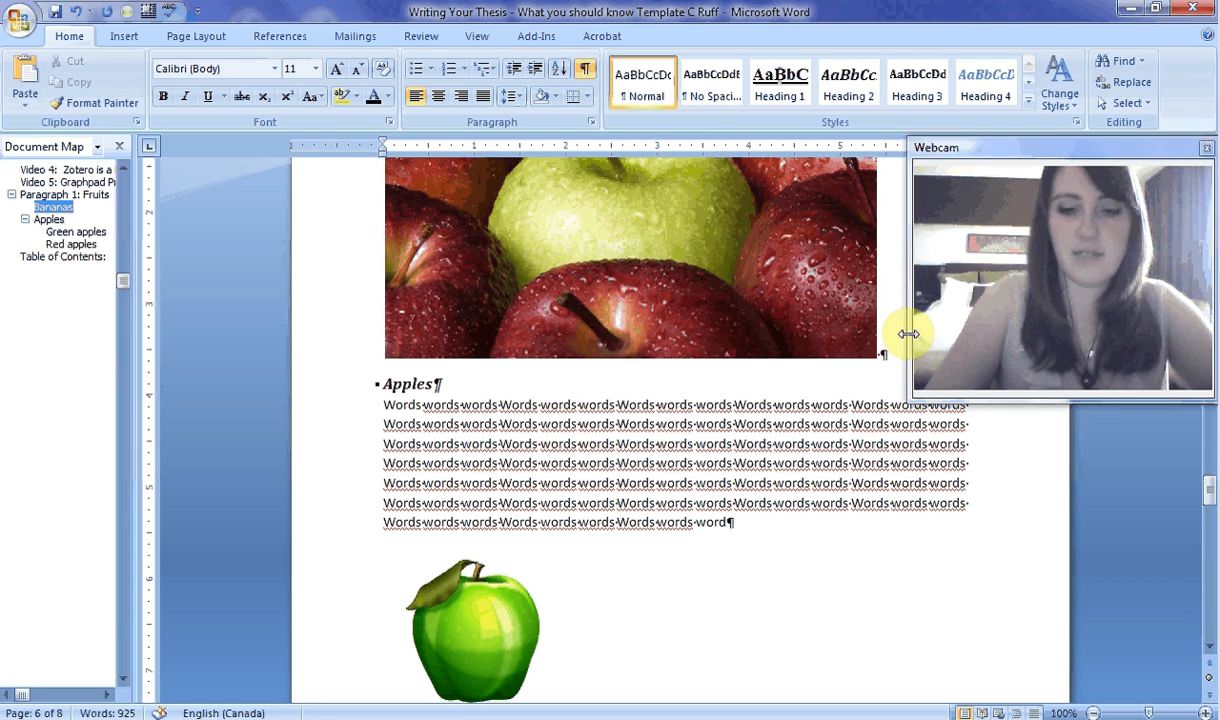
{"action": "type", "text": "lots o"}
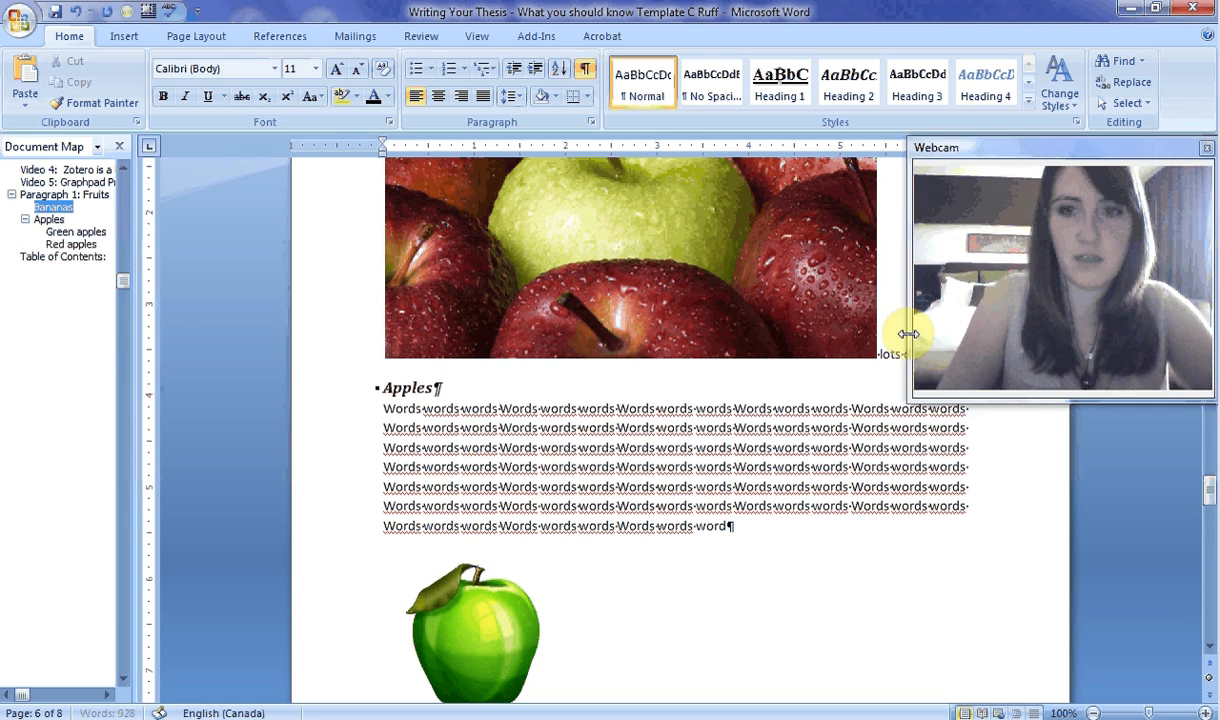
{"action": "left_click", "coordinate": [709, 85]}
{"action": "left_click_drag", "start_coordinate": [1051, 151], "coordinate": [931, 84]}
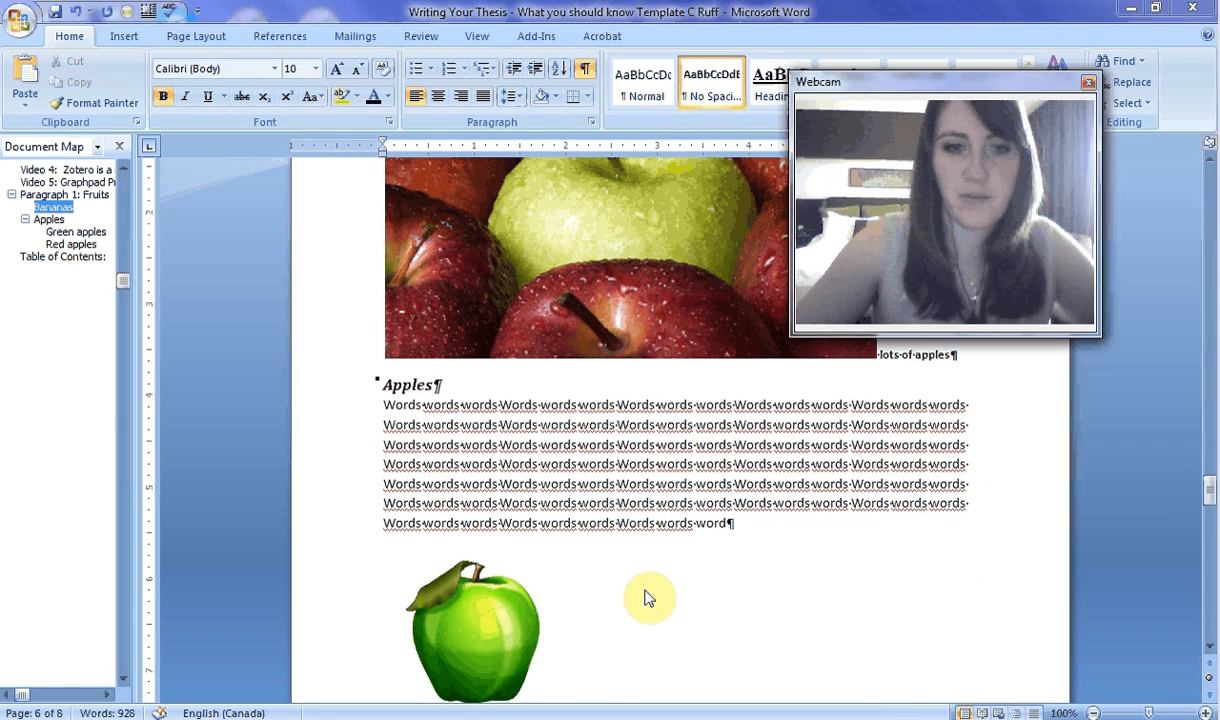
Enter the caption "green apples" after the green apple picture and apply the No Spacing style.
{"action": "scroll", "coordinate": [610, 584], "scroll_direction": "down", "scroll_amount": 3}
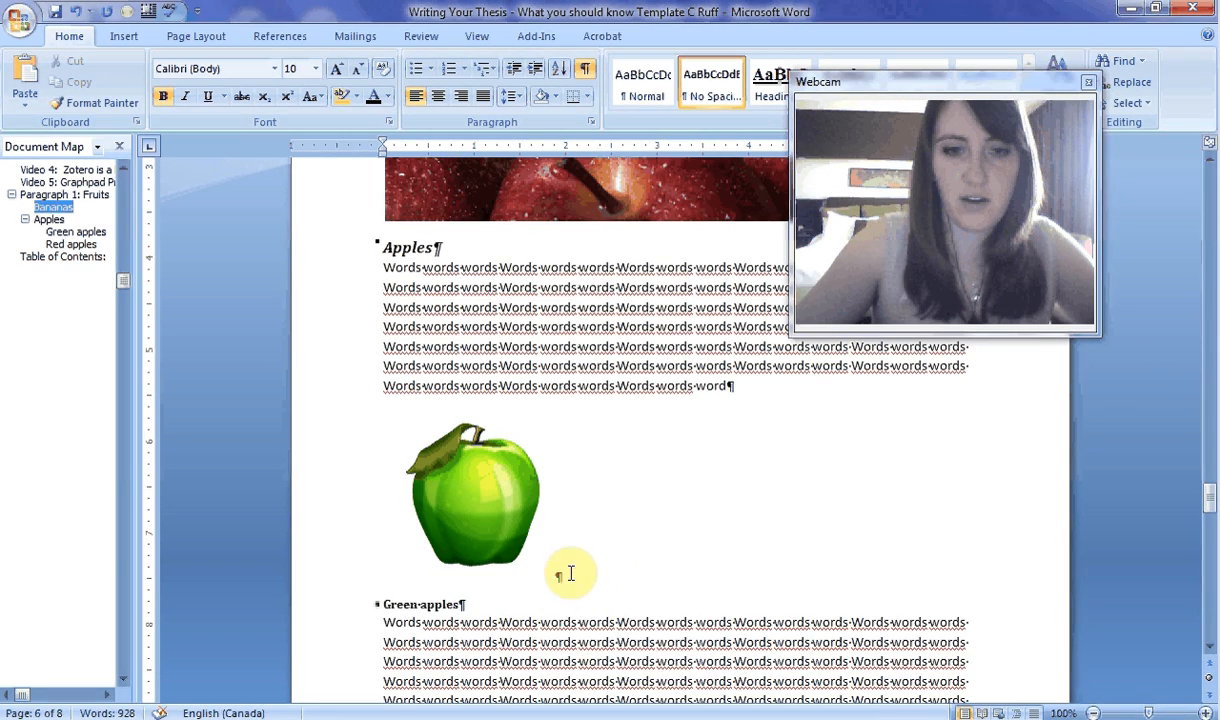
{"action": "left_click", "coordinate": [559, 575]}
{"action": "type", "text": "green-apples"}
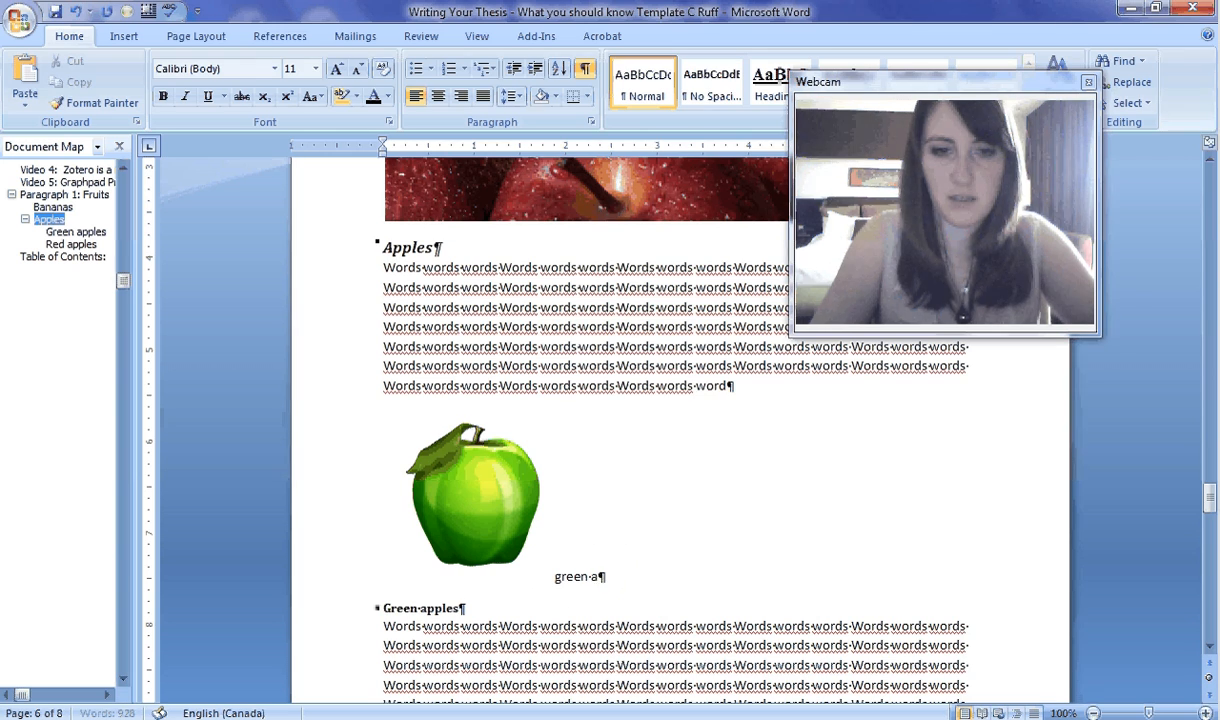
{"action": "left_click", "coordinate": [705, 80]}
Enter the caption "red apples" after the red apple picture and apply the No Spacing style.
{"action": "scroll", "coordinate": [700, 498], "scroll_direction": "down", "scroll_amount": 12}
{"action": "scroll", "coordinate": [700, 508], "scroll_direction": "down", "scroll_amount": 6}
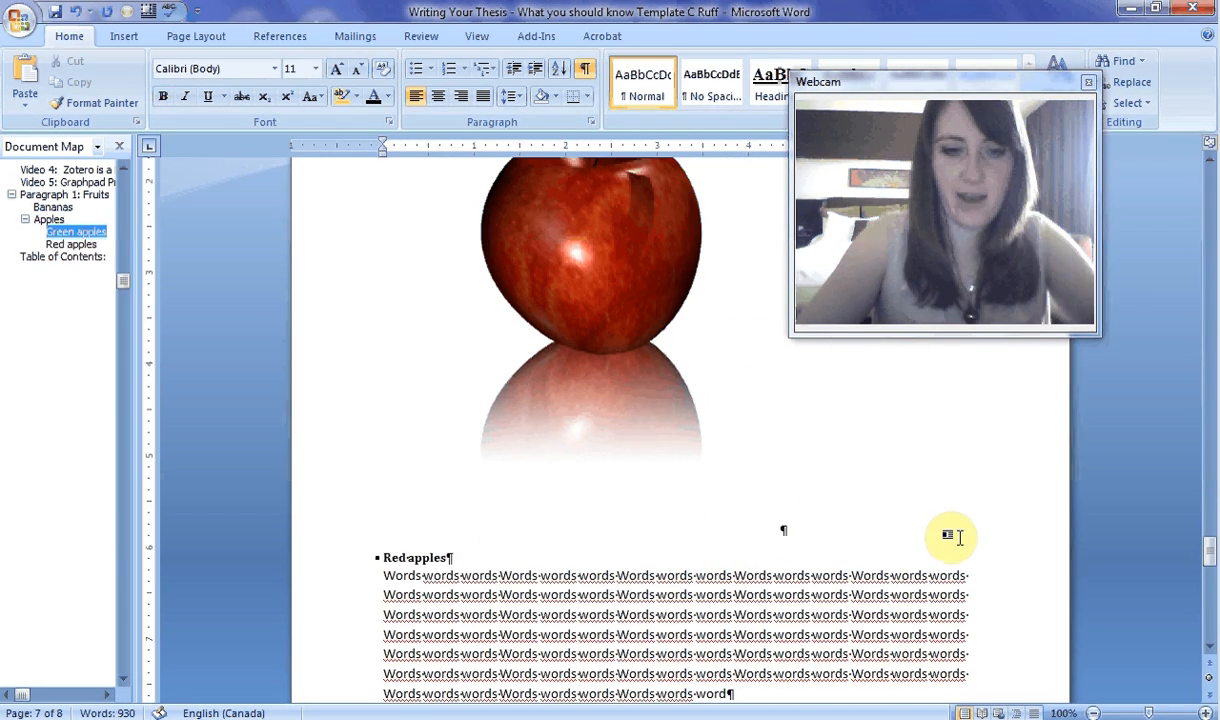
{"action": "type", "text": "red apples"}
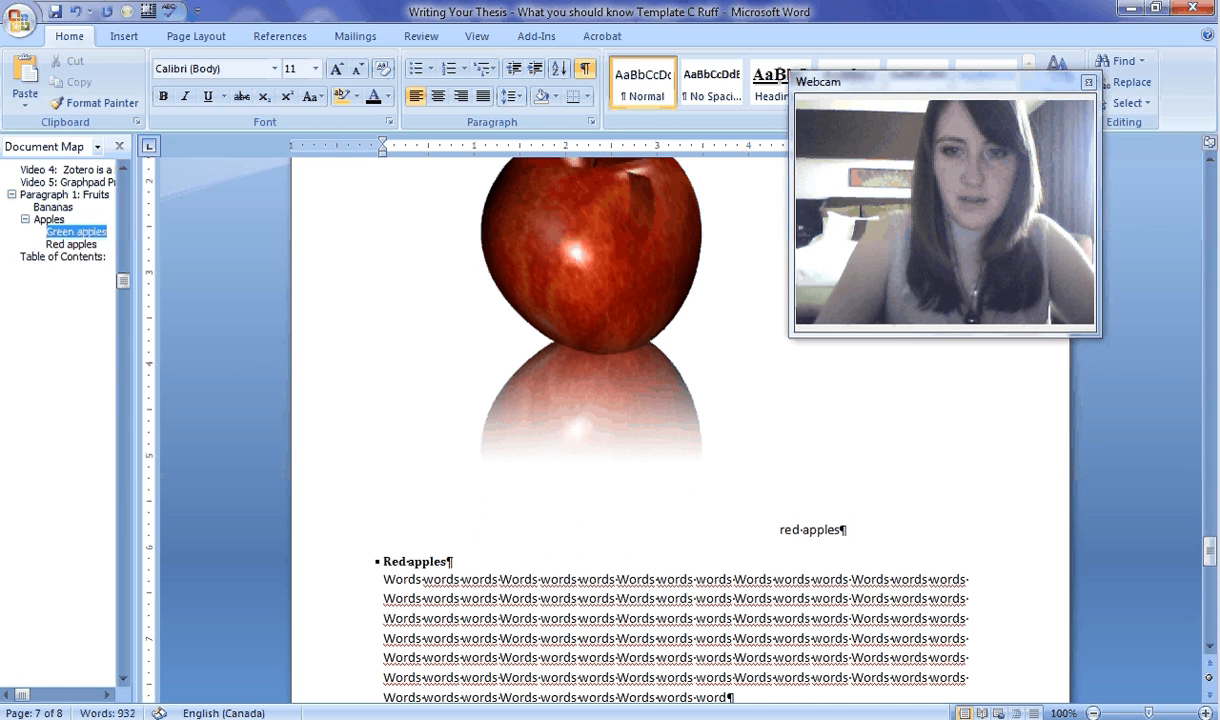
{"action": "left_click", "coordinate": [715, 82]}
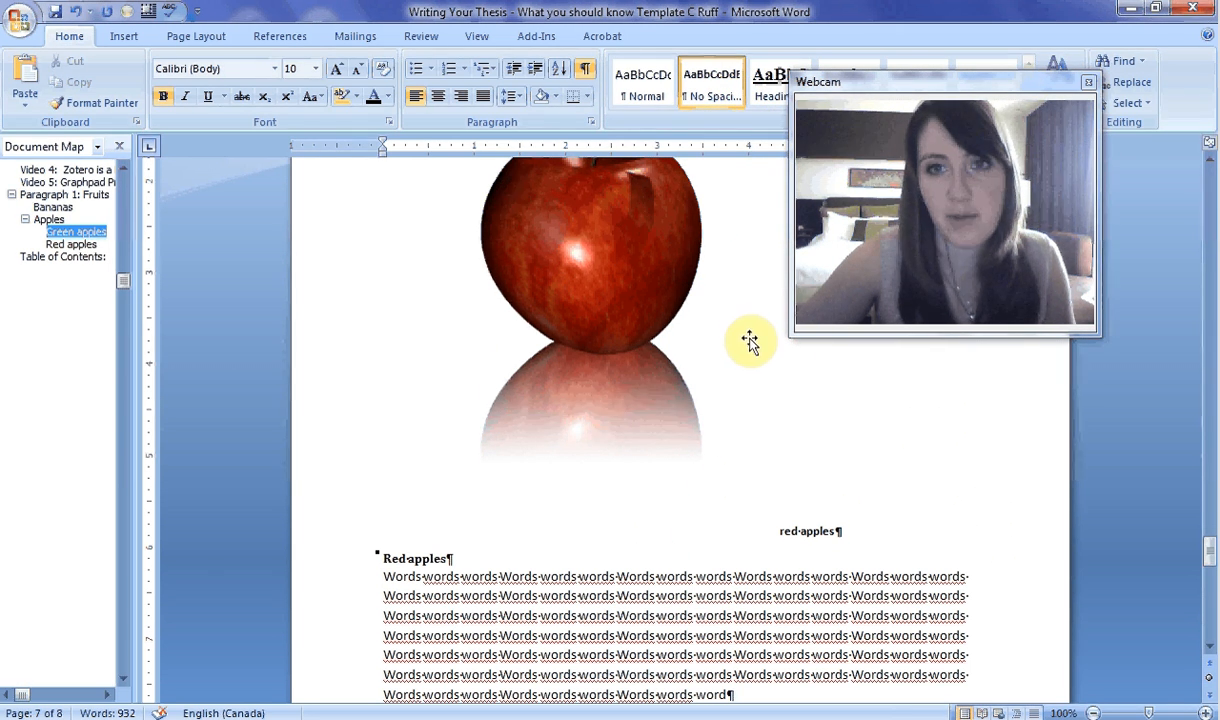
Remove the existing frame from around the banana picture on page 5.
{"action": "scroll", "coordinate": [755, 345], "scroll_direction": "up", "scroll_amount": 20}
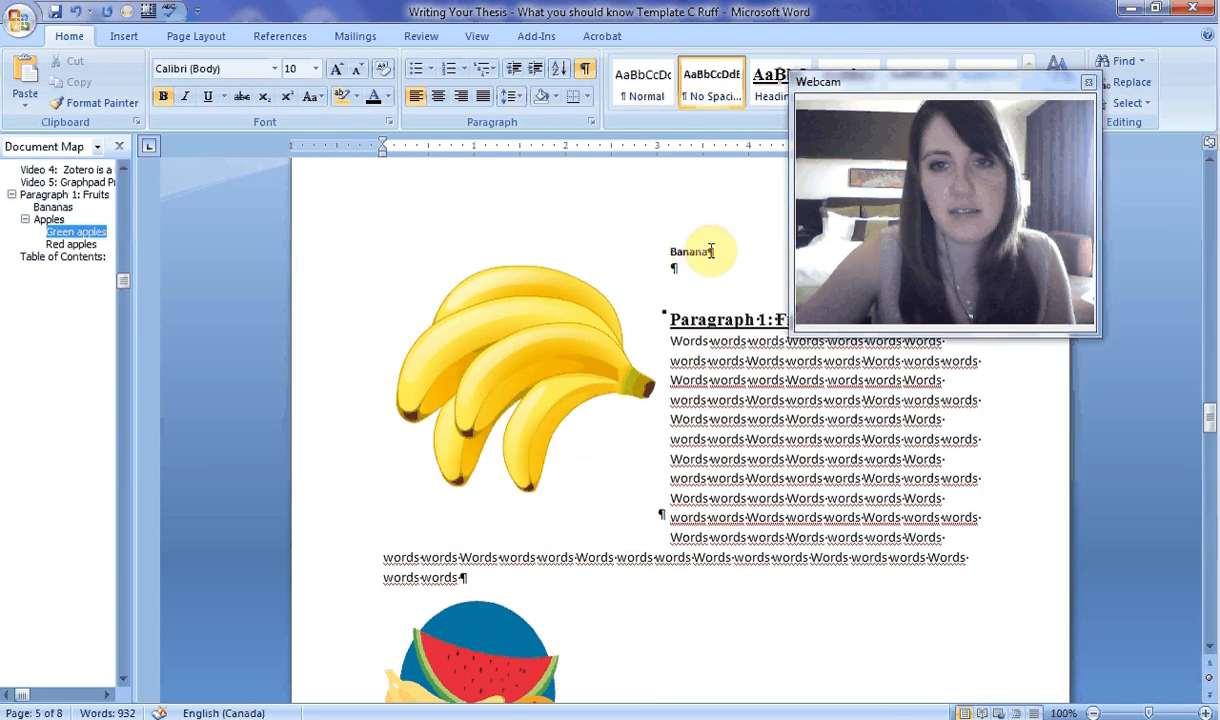
{"action": "left_click", "coordinate": [617, 265]}
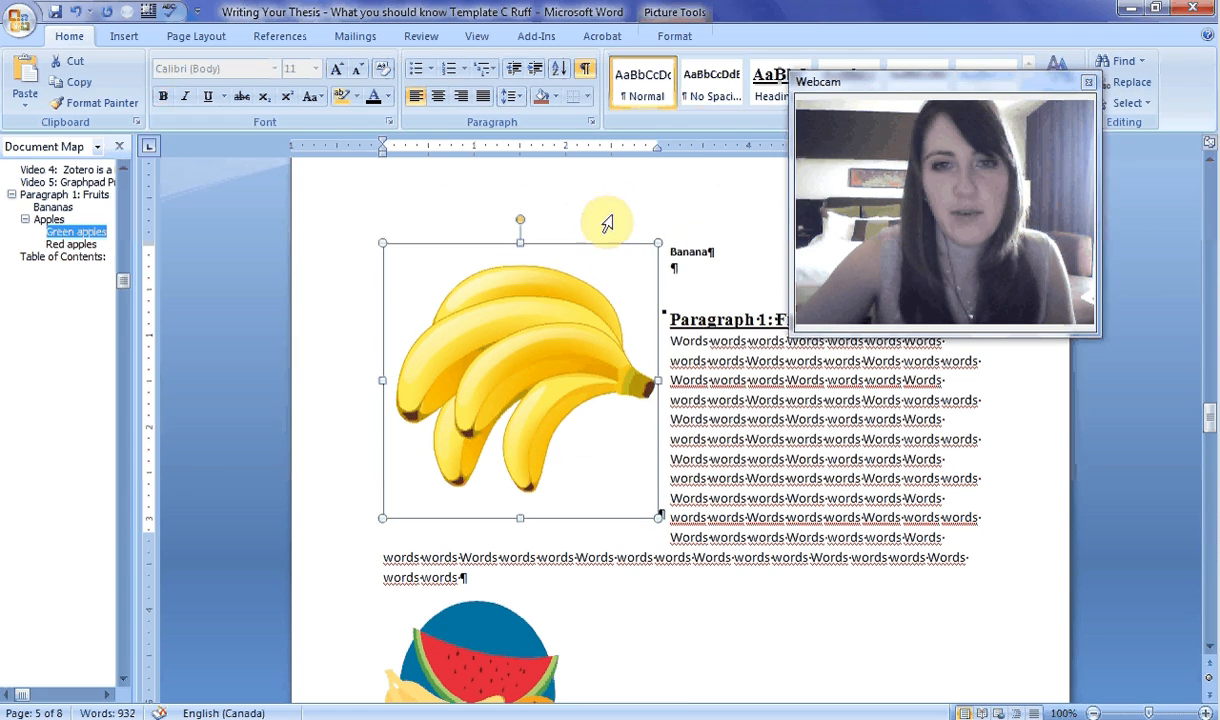
{"action": "left_click", "coordinate": [666, 348]}
{"action": "right_click", "coordinate": [665, 355]}
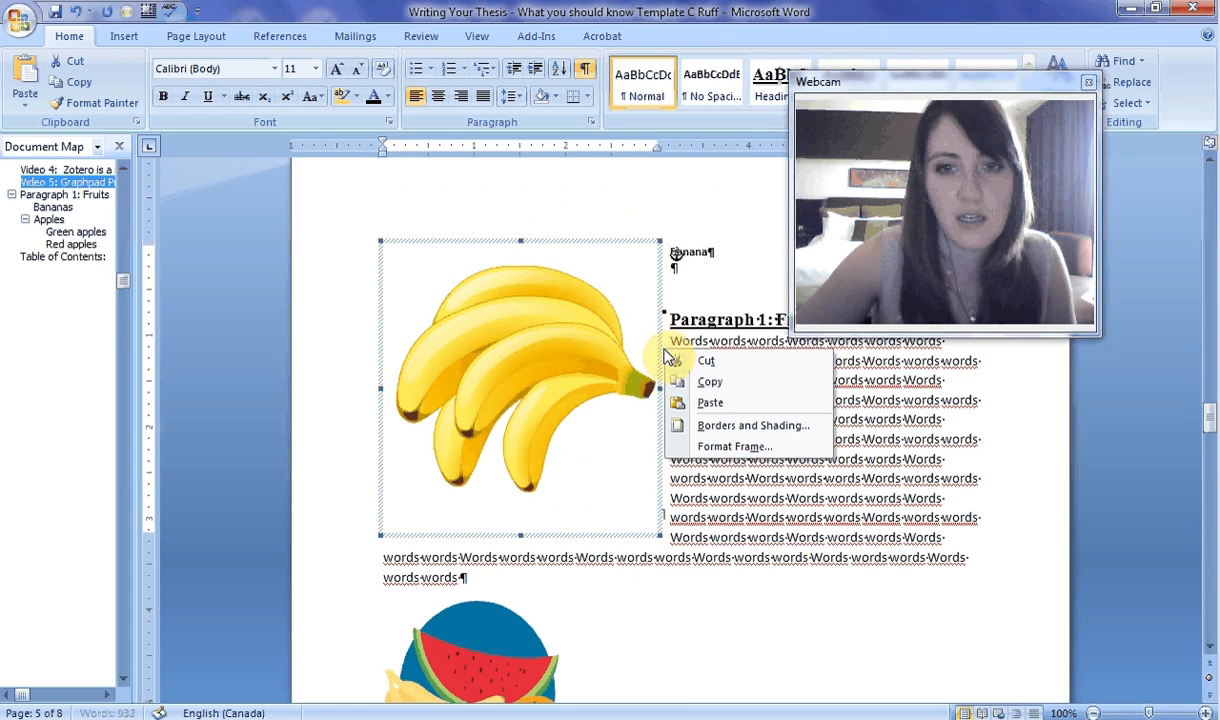
{"action": "left_click", "coordinate": [748, 457]}
{"action": "left_click", "coordinate": [528, 530]}
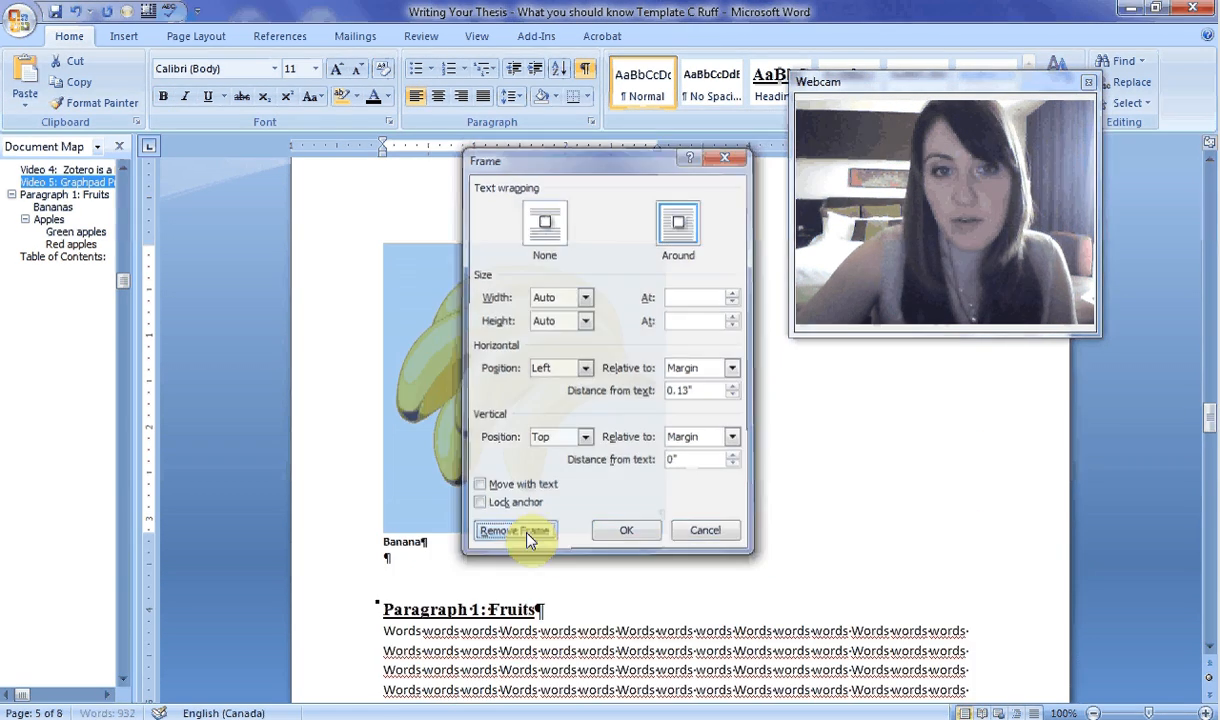
Insert one frame enclosing both the banana picture and its "Banana" caption.
{"action": "left_click", "coordinate": [434, 543]}
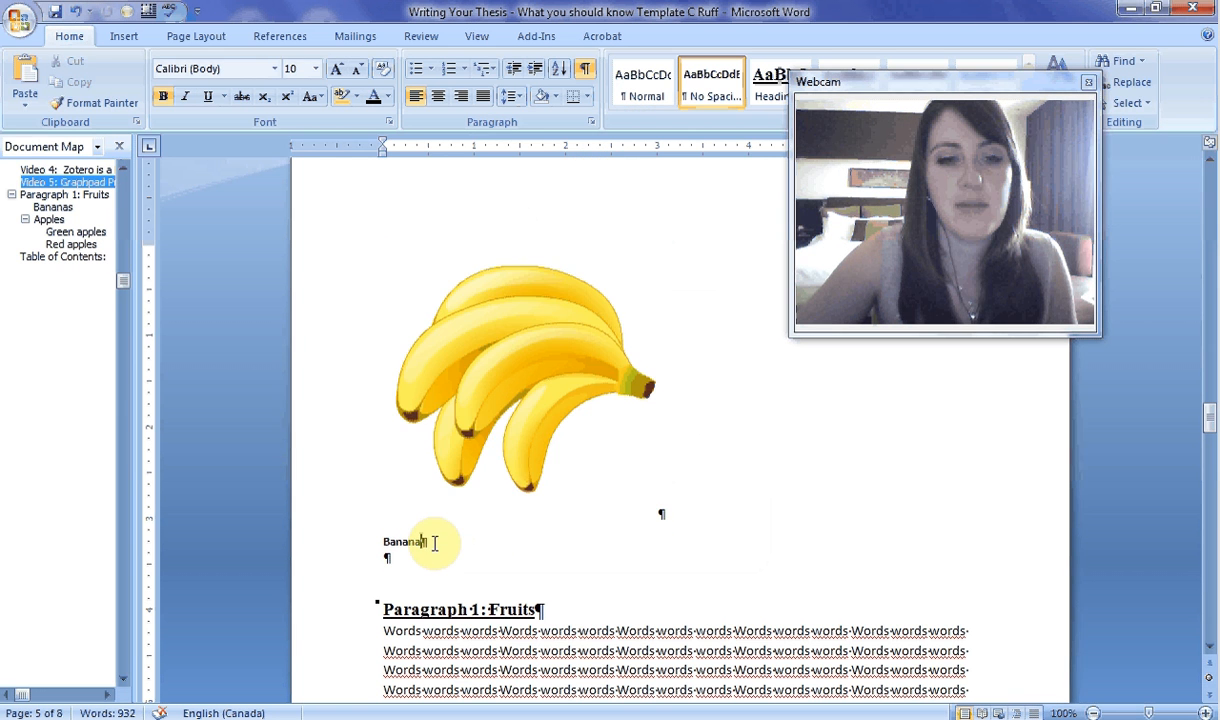
{"action": "left_click_drag", "start_coordinate": [436, 543], "coordinate": [393, 530]}
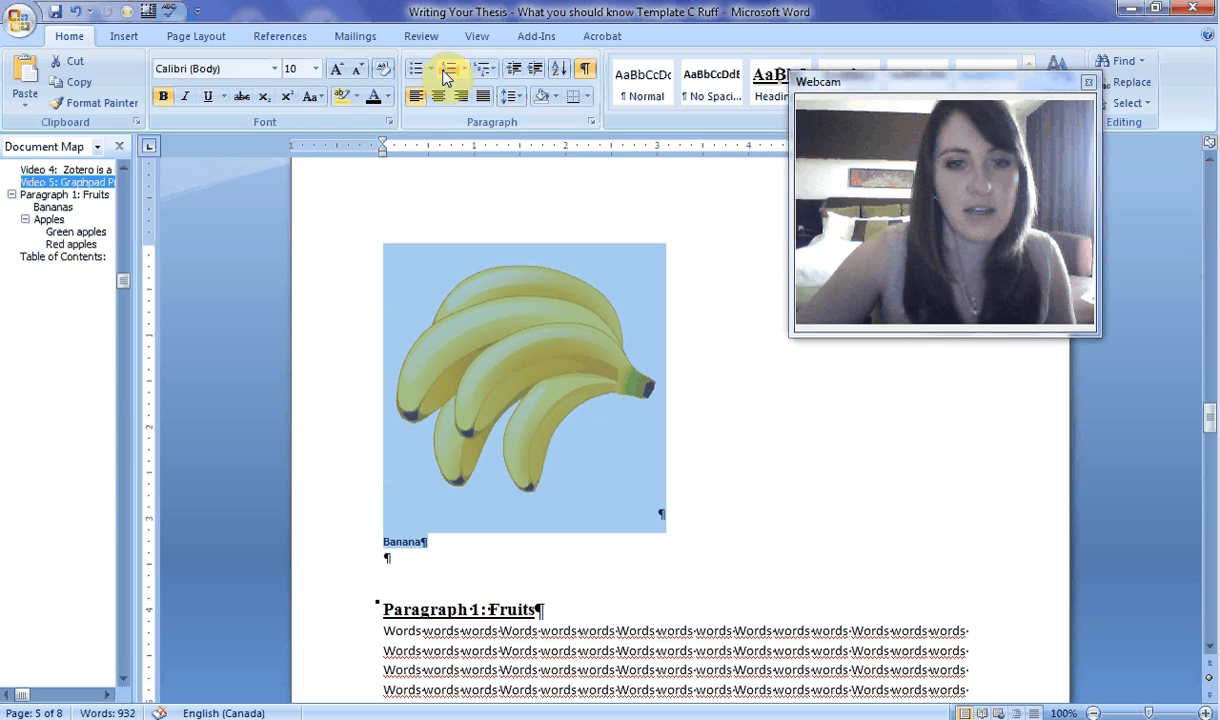
{"action": "left_click", "coordinate": [149, 13]}
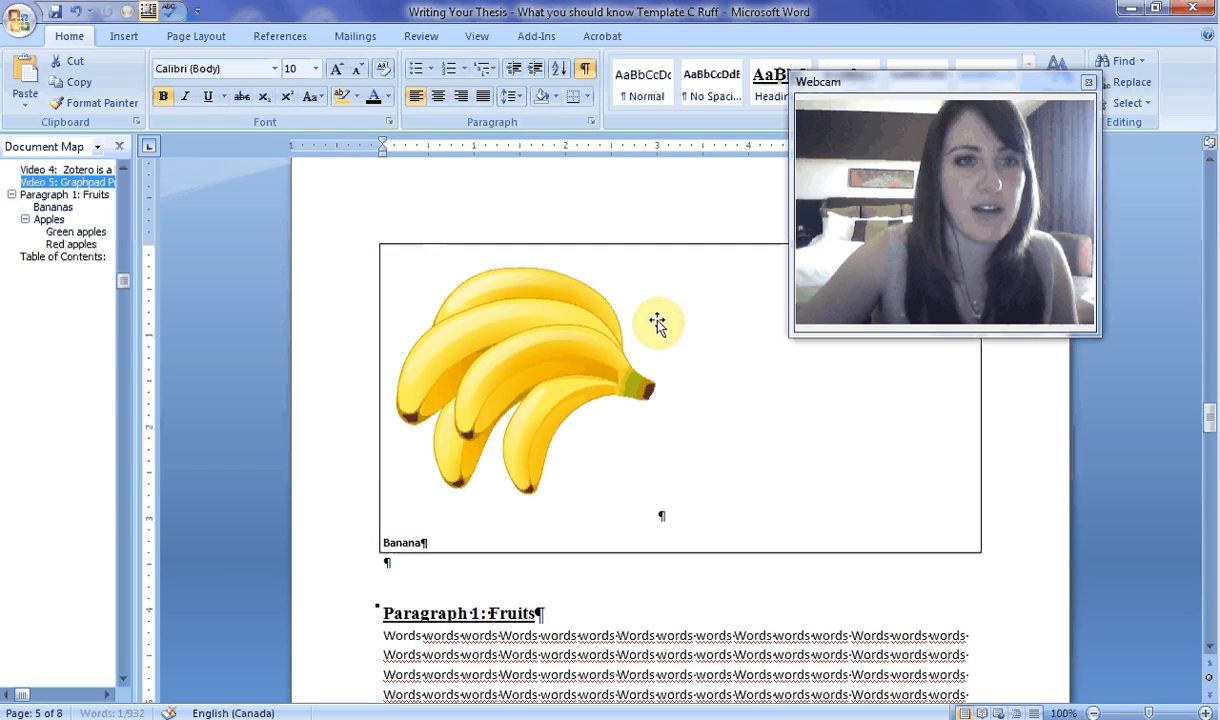
Insert a frame around the watermelon and fruit picture together with its "we like fruit" caption.
{"action": "scroll", "coordinate": [604, 441], "scroll_direction": "down", "scroll_amount": 9}
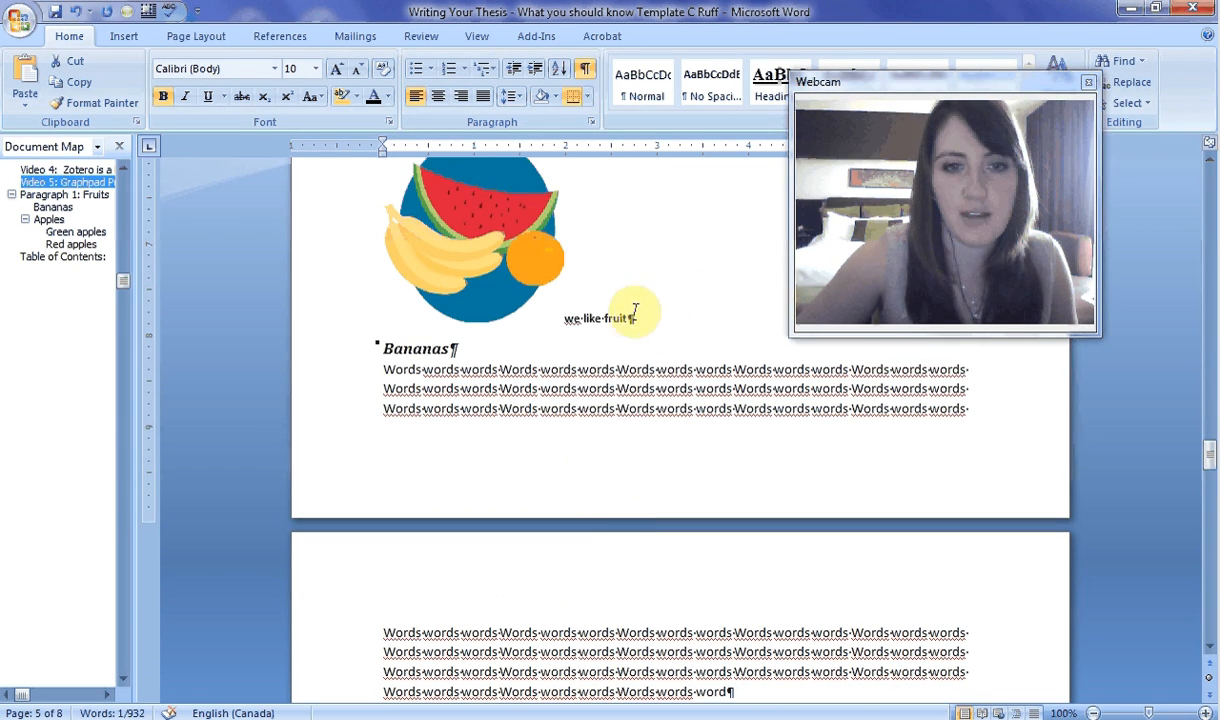
{"action": "left_click_drag", "start_coordinate": [644, 323], "coordinate": [385, 165]}
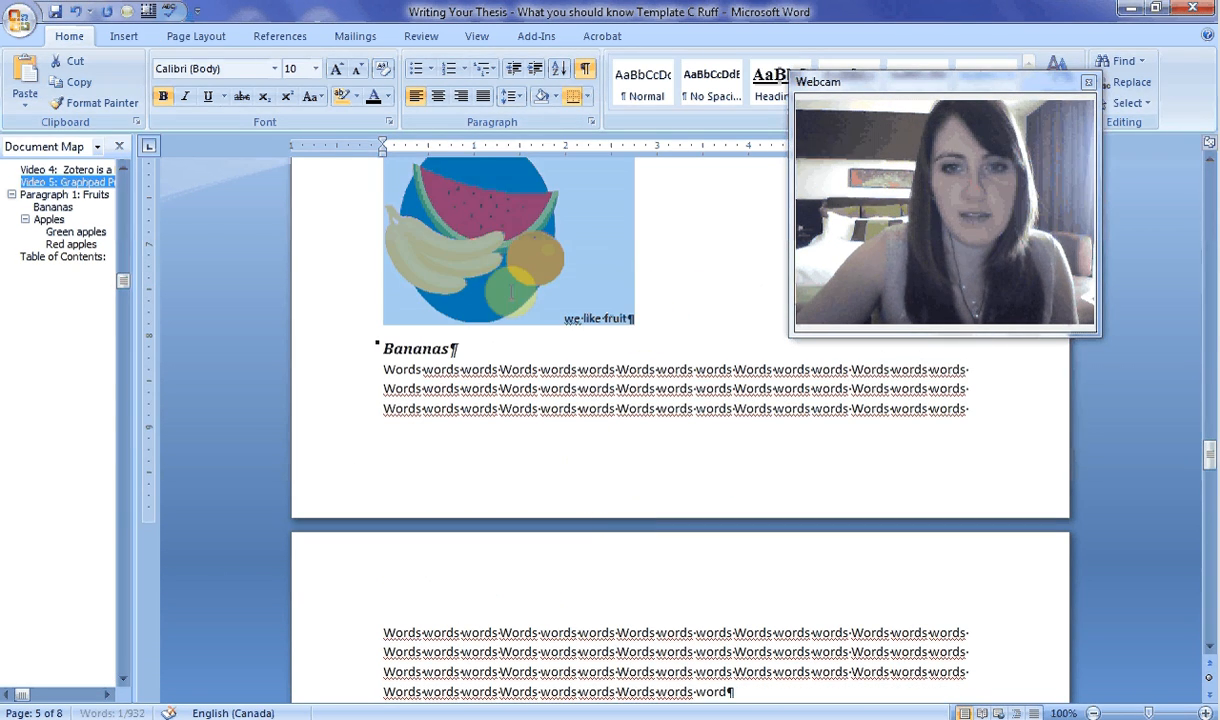
{"action": "left_click", "coordinate": [149, 13]}
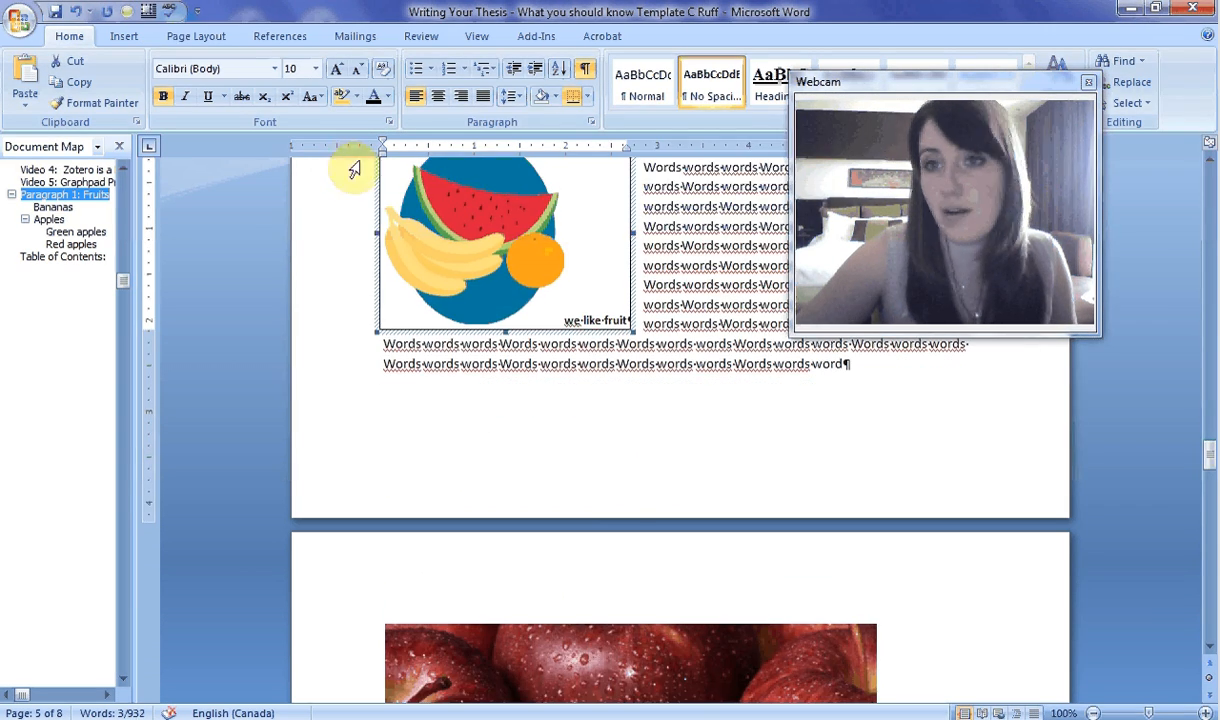
Insert frames around the "lots of apples" photo and the green apple picture, each together with its caption.
{"action": "scroll", "coordinate": [470, 290], "scroll_direction": "down", "scroll_amount": 1}
{"action": "scroll", "coordinate": [576, 380], "scroll_direction": "down", "scroll_amount": 10}
{"action": "scroll", "coordinate": [945, 469], "scroll_direction": "up", "scroll_amount": 2}
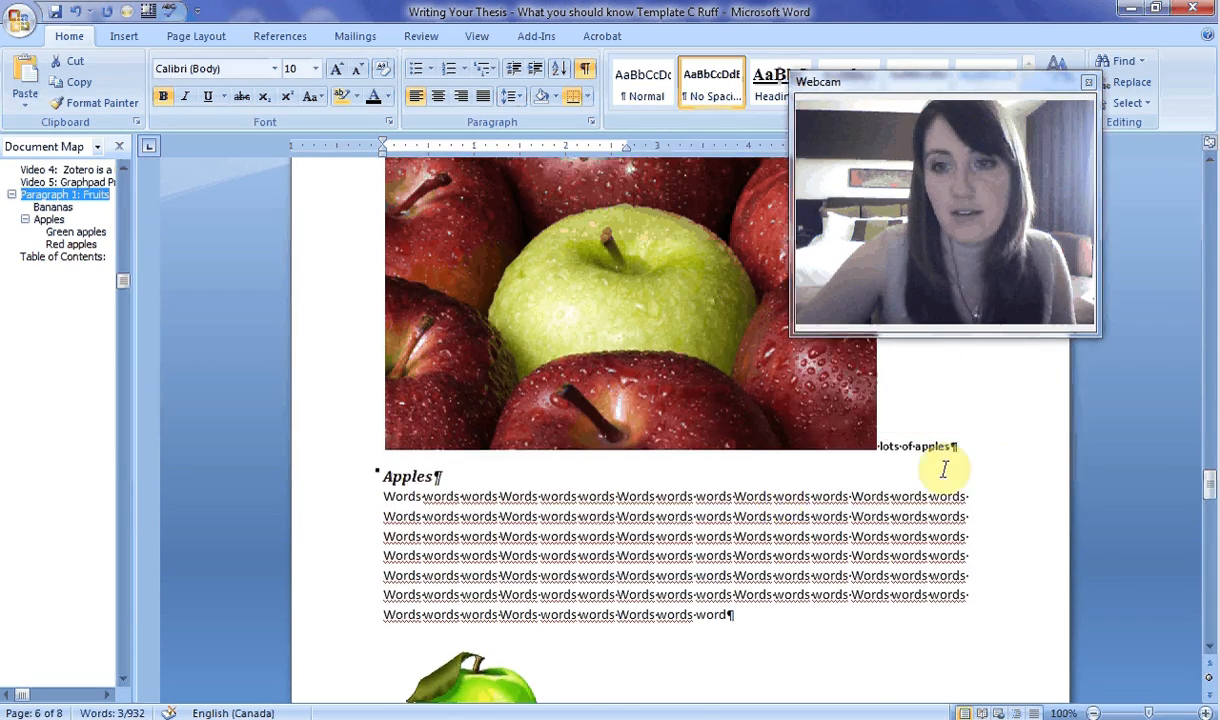
{"action": "left_click", "coordinate": [620, 435]}
{"action": "scroll", "coordinate": [620, 435], "scroll_direction": "down", "scroll_amount": 5}
{"action": "scroll", "coordinate": [618, 431], "scroll_direction": "down", "scroll_amount": 3}
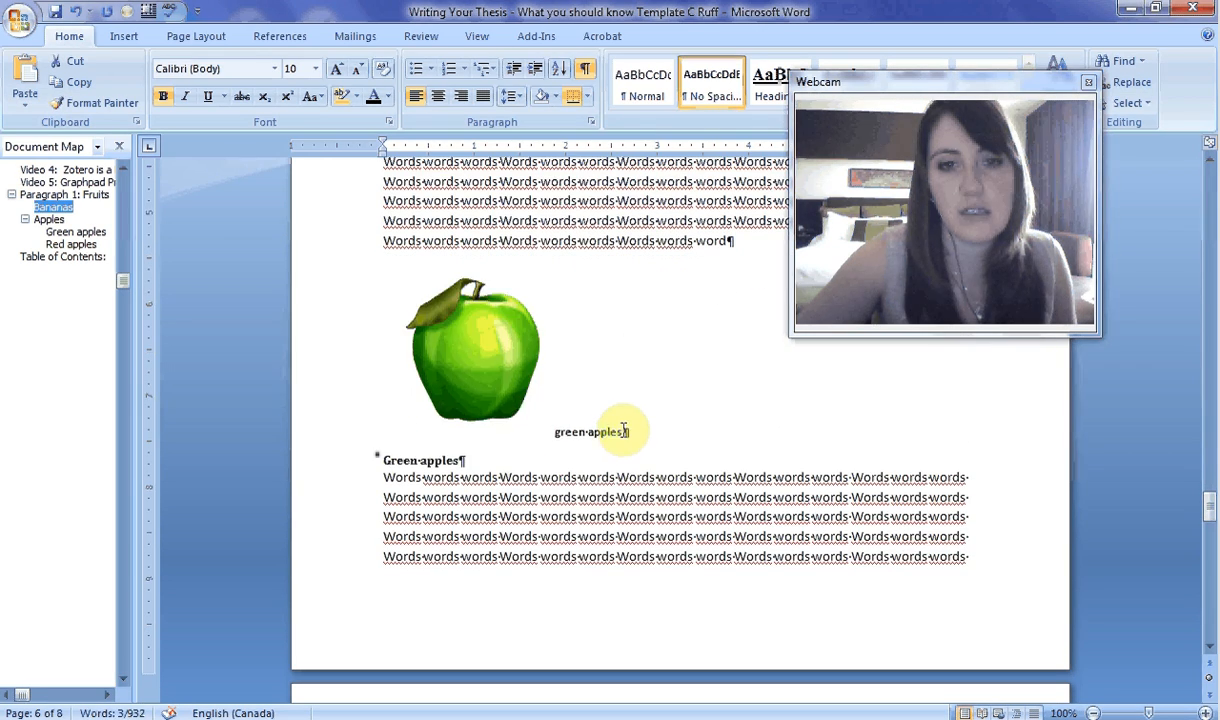
{"action": "triple_click", "coordinate": [626, 430]}
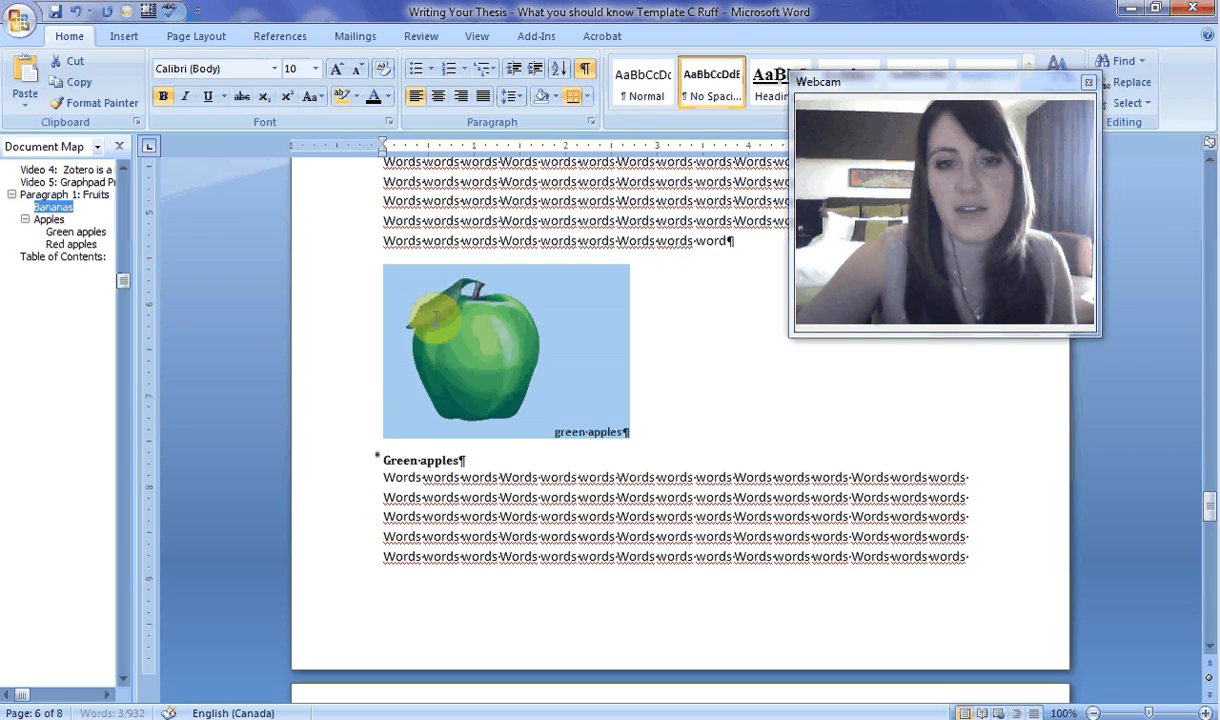
{"action": "left_click", "coordinate": [148, 12]}
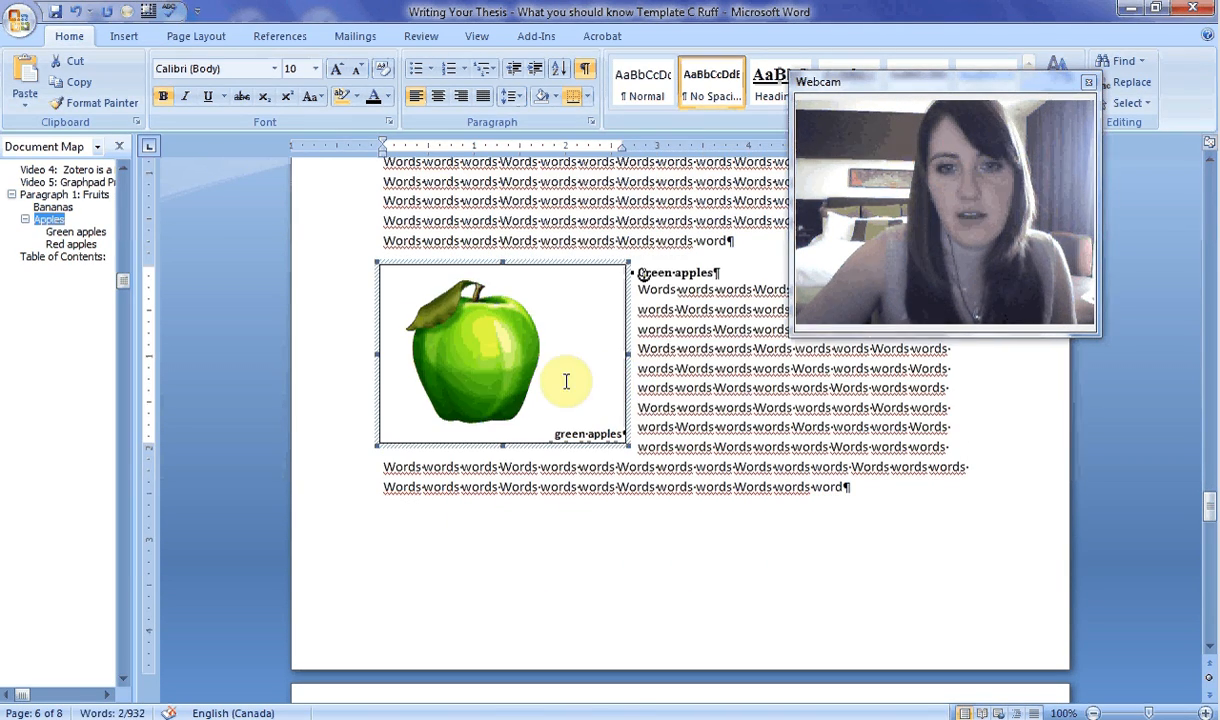
Insert a frame around the red apple picture together with its "red apples" caption.
{"action": "scroll", "coordinate": [566, 381], "scroll_direction": "down", "scroll_amount": 4}
{"action": "scroll", "coordinate": [643, 430], "scroll_direction": "down", "scroll_amount": 9}
{"action": "triple_click", "coordinate": [610, 336]}
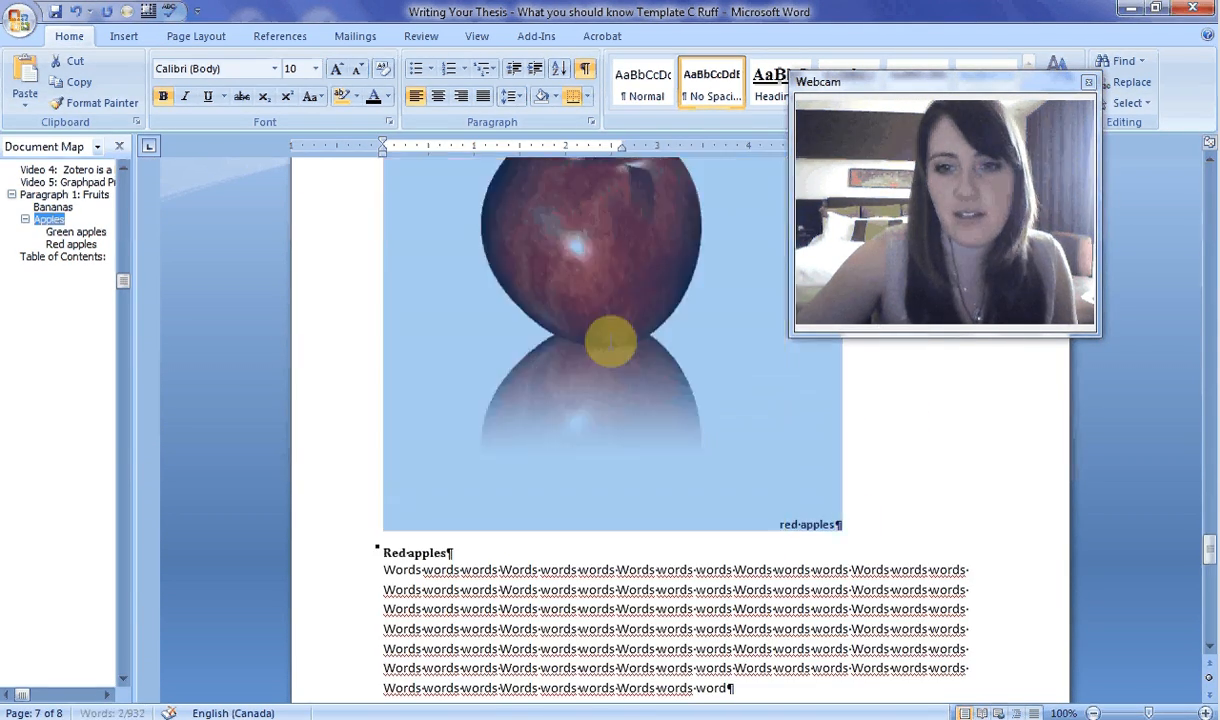
{"action": "left_click", "coordinate": [150, 12]}
Remove the border line from the frame around the banana picture by choosing the None border setting.
{"action": "scroll", "coordinate": [709, 356], "scroll_direction": "up", "scroll_amount": 9}
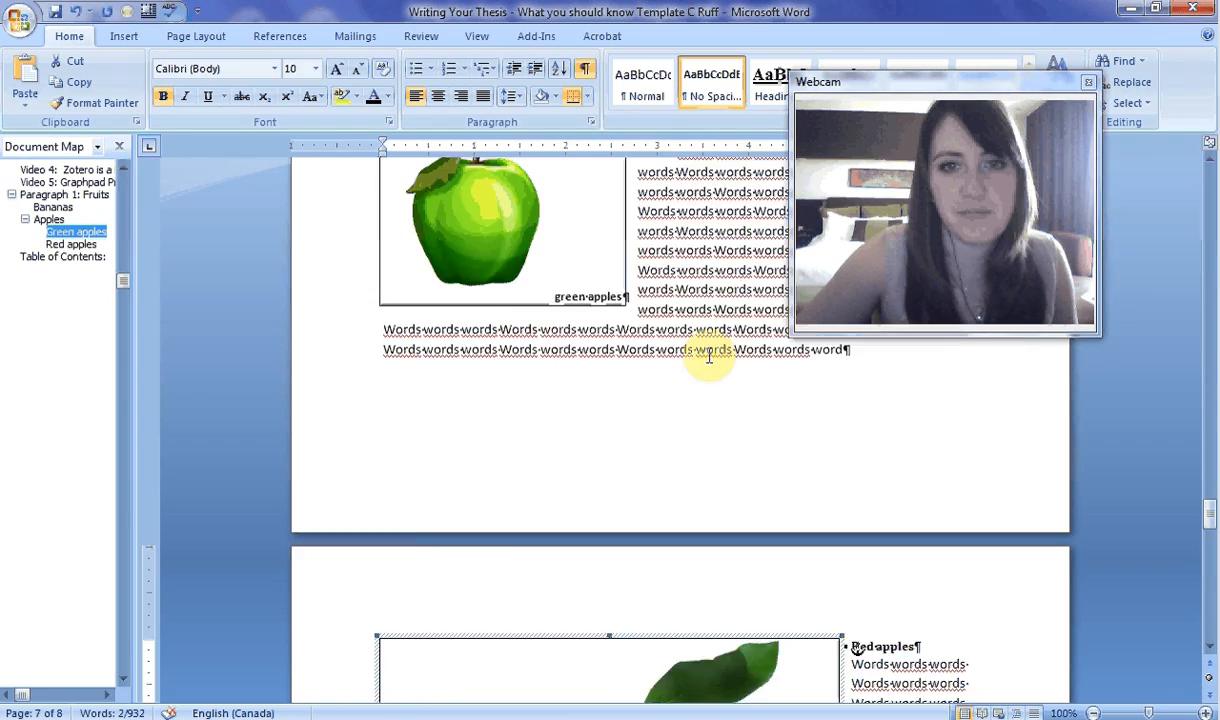
{"action": "scroll", "coordinate": [709, 356], "scroll_direction": "down", "scroll_amount": 5}
{"action": "scroll", "coordinate": [648, 319], "scroll_direction": "up", "scroll_amount": 15}
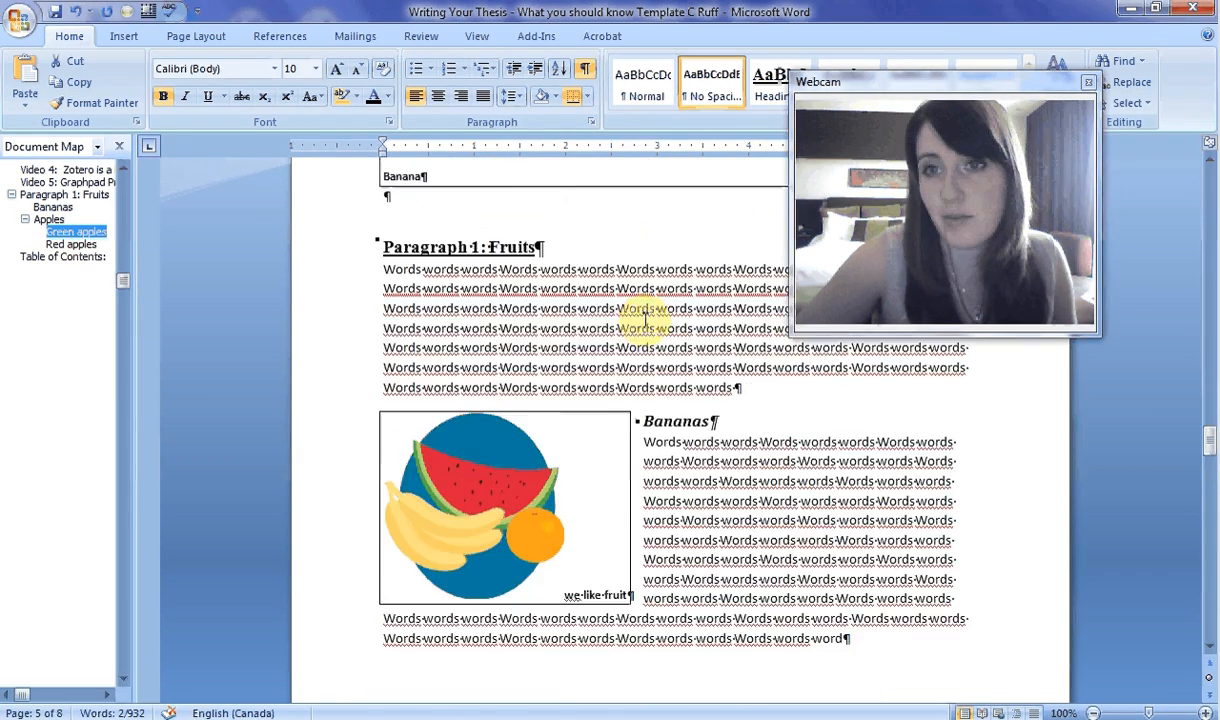
{"action": "scroll", "coordinate": [600, 330], "scroll_direction": "up", "scroll_amount": 5}
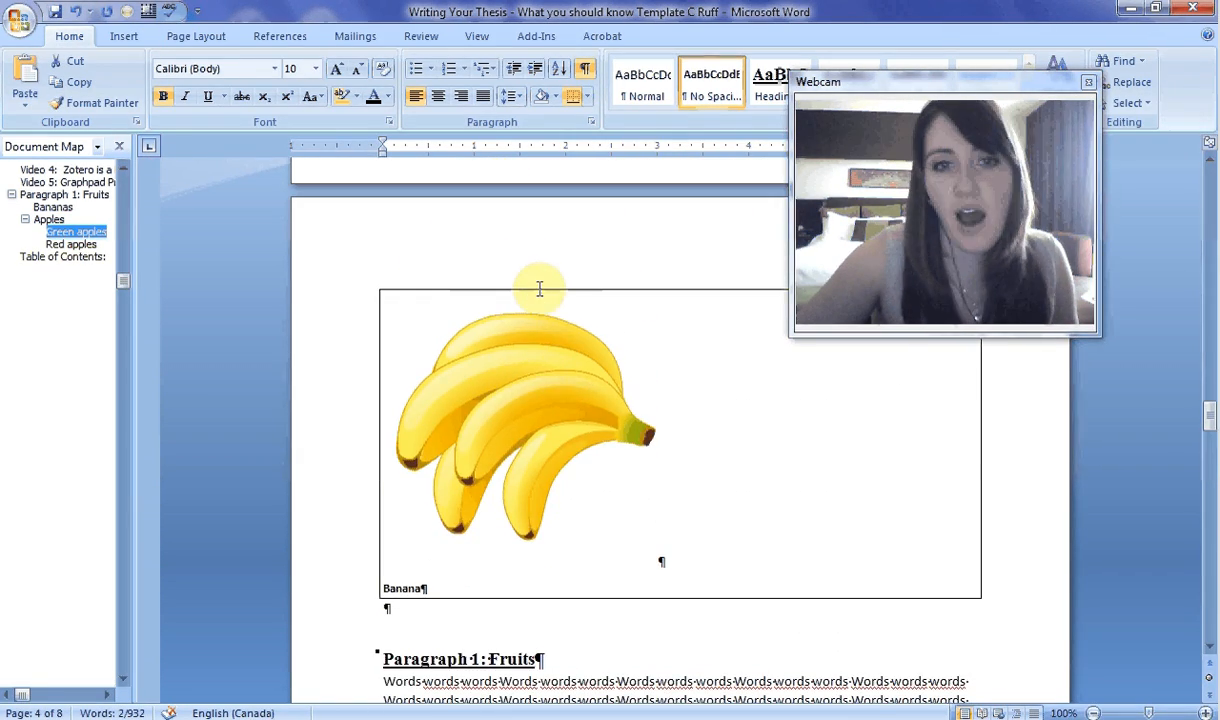
{"action": "right_click", "coordinate": [542, 294]}
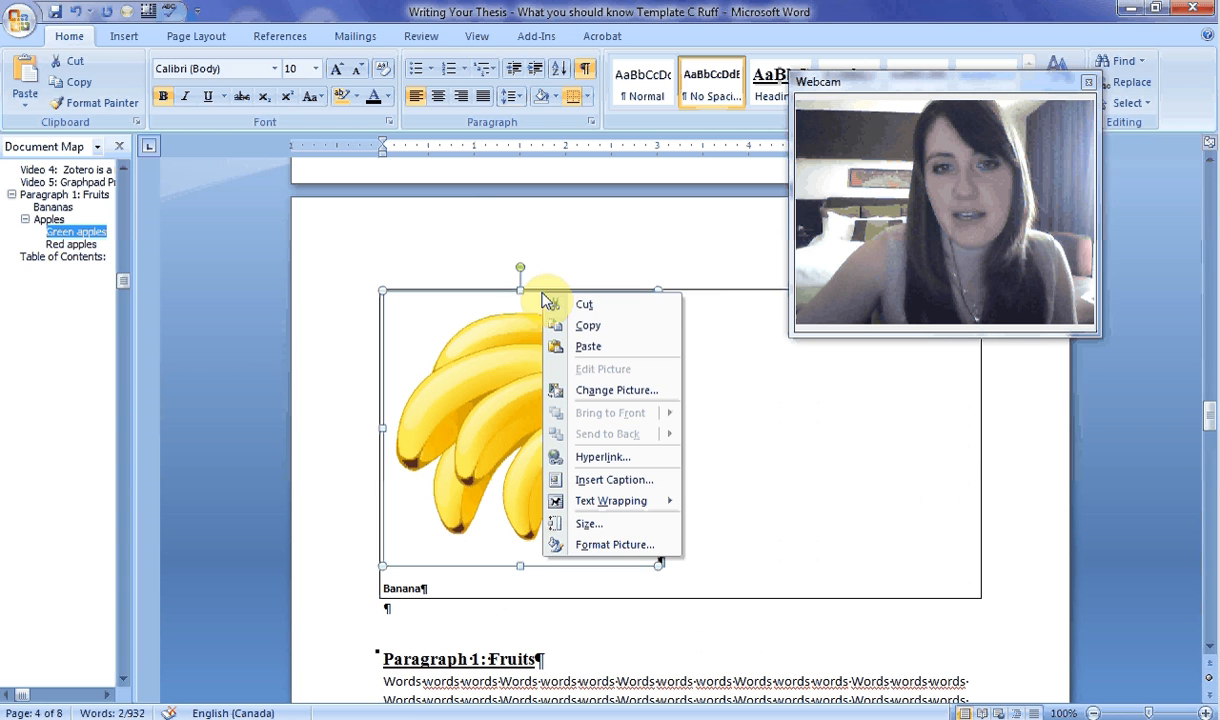
{"action": "left_click", "coordinate": [703, 290]}
{"action": "left_click", "coordinate": [692, 287]}
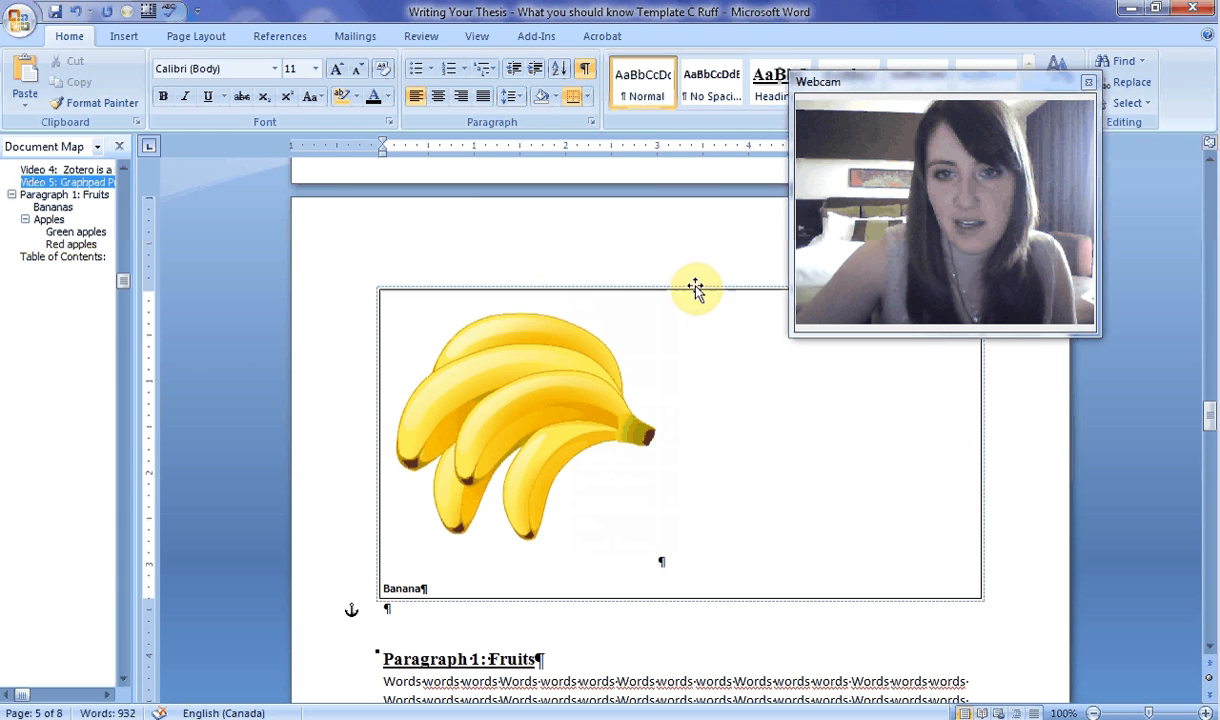
{"action": "right_click", "coordinate": [714, 283]}
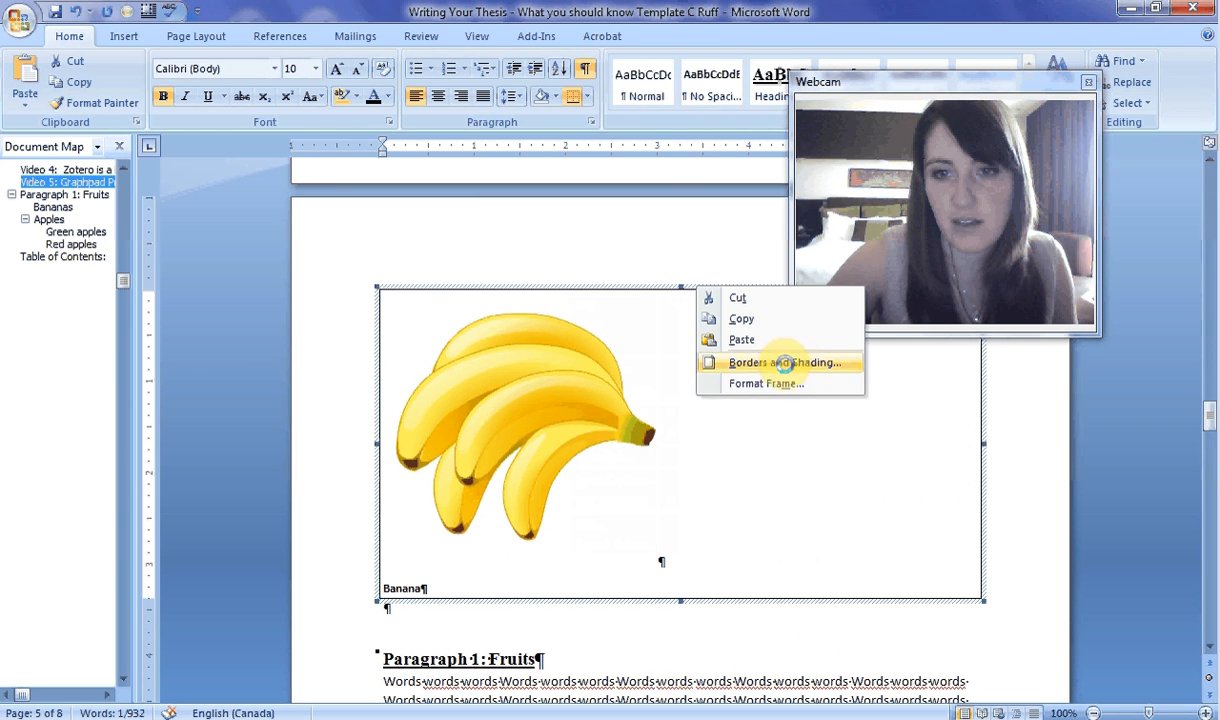
{"action": "left_click", "coordinate": [805, 358]}
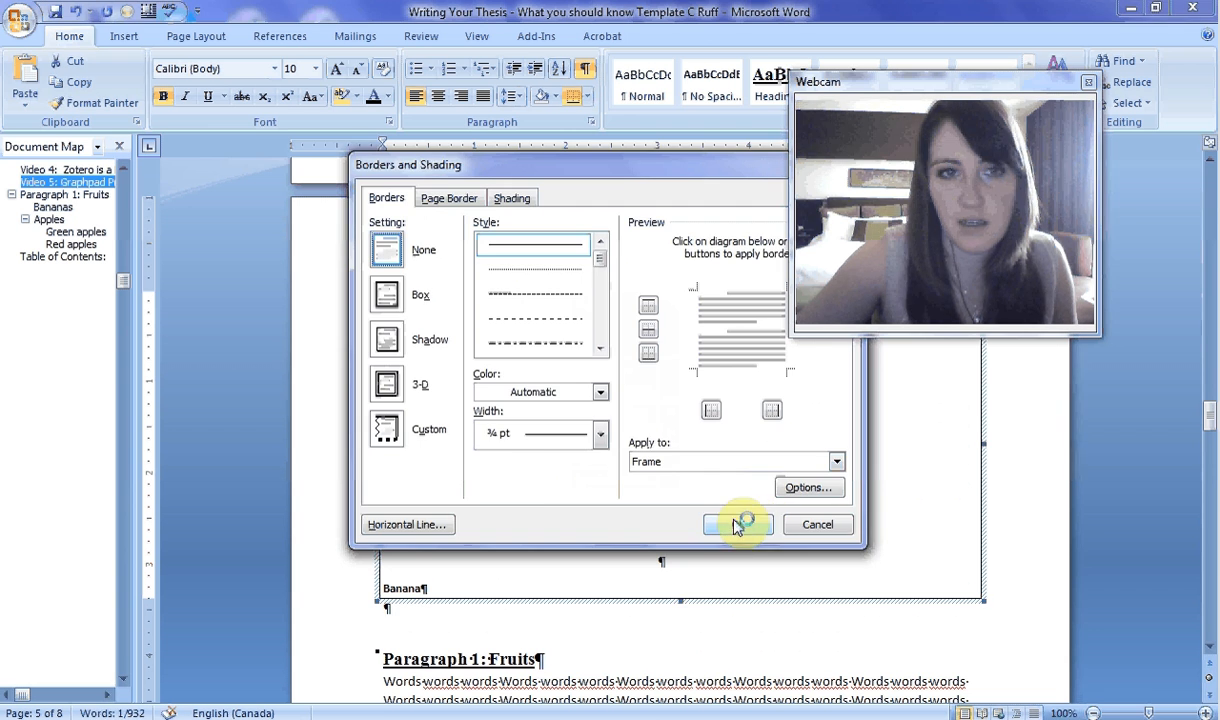
{"action": "left_click", "coordinate": [735, 521]}
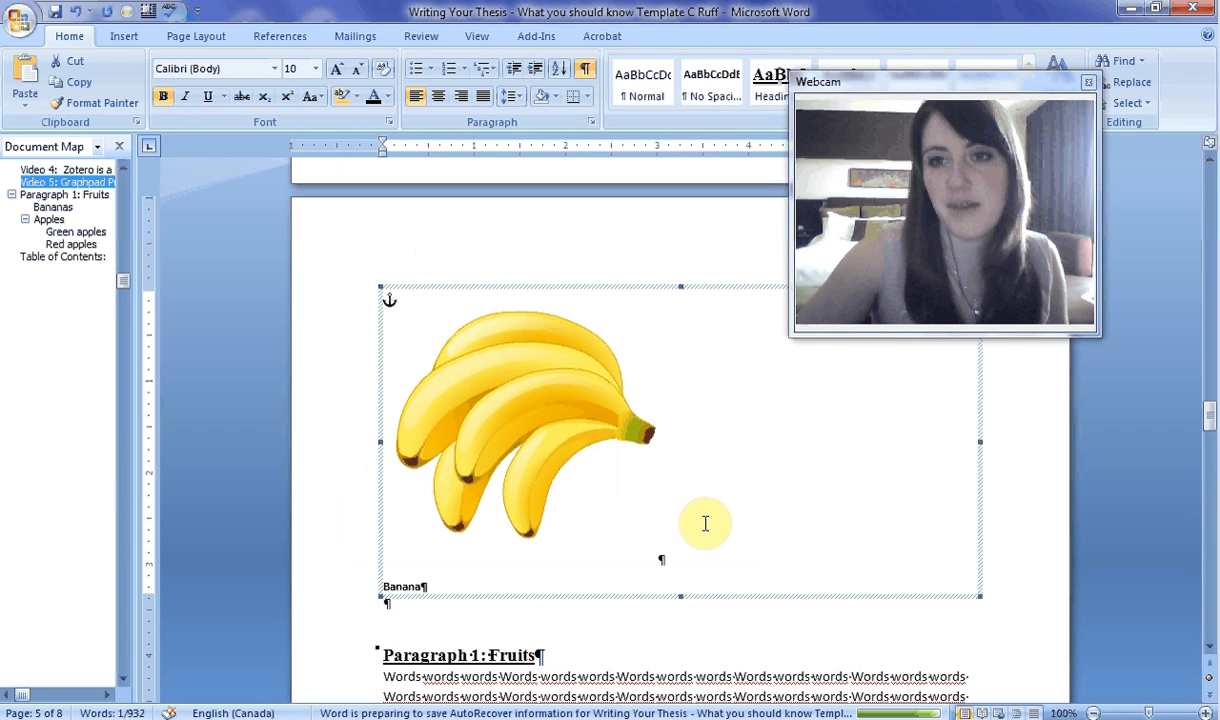
{"action": "left_click", "coordinate": [431, 580]}
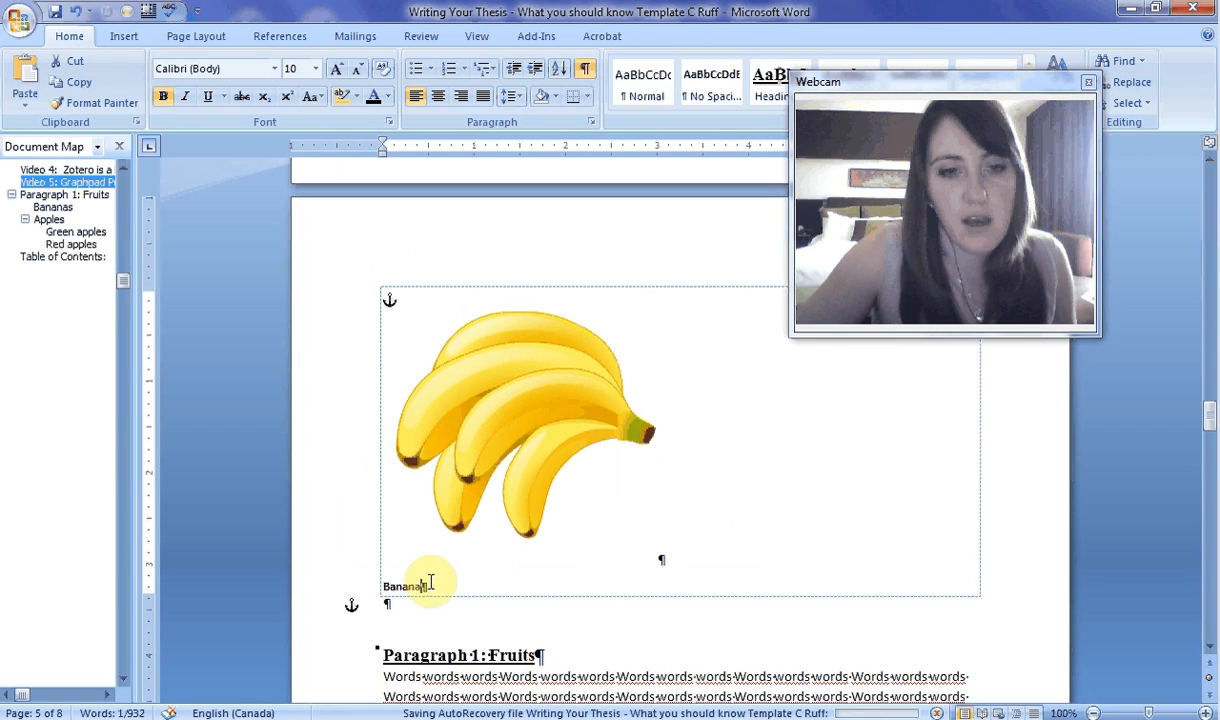
{"action": "left_click", "coordinate": [792, 487]}
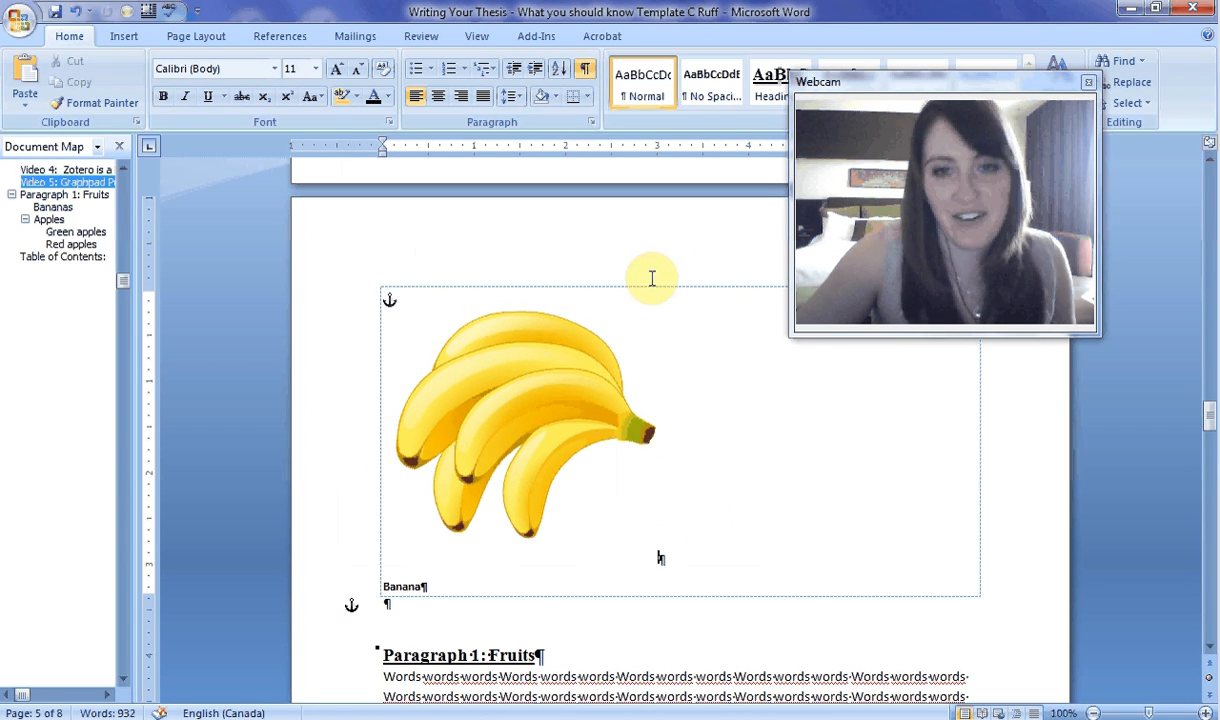
{"action": "left_click", "coordinate": [408, 586]}
{"action": "left_click", "coordinate": [391, 587]}
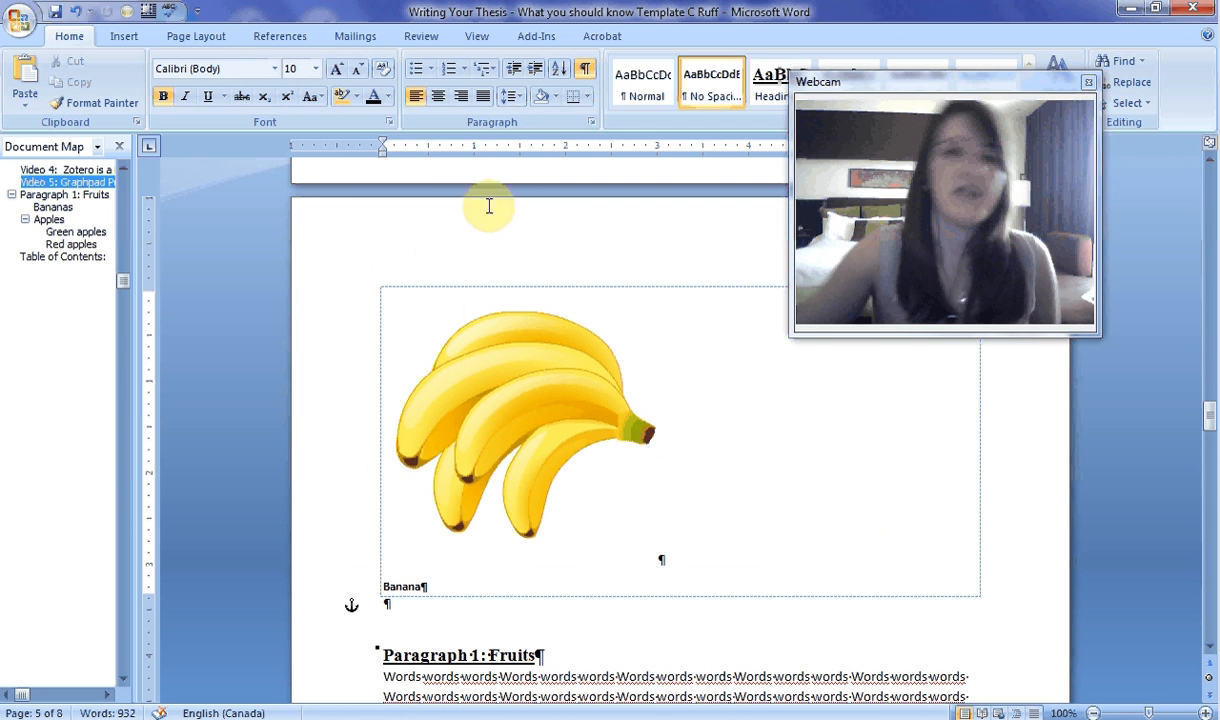
Go to the "Video 3: Frames and Hyperlinking" outline and place the cursor in its Using "Captions" item.
{"action": "scroll", "coordinate": [48, 204], "scroll_direction": "up", "scroll_amount": 2}
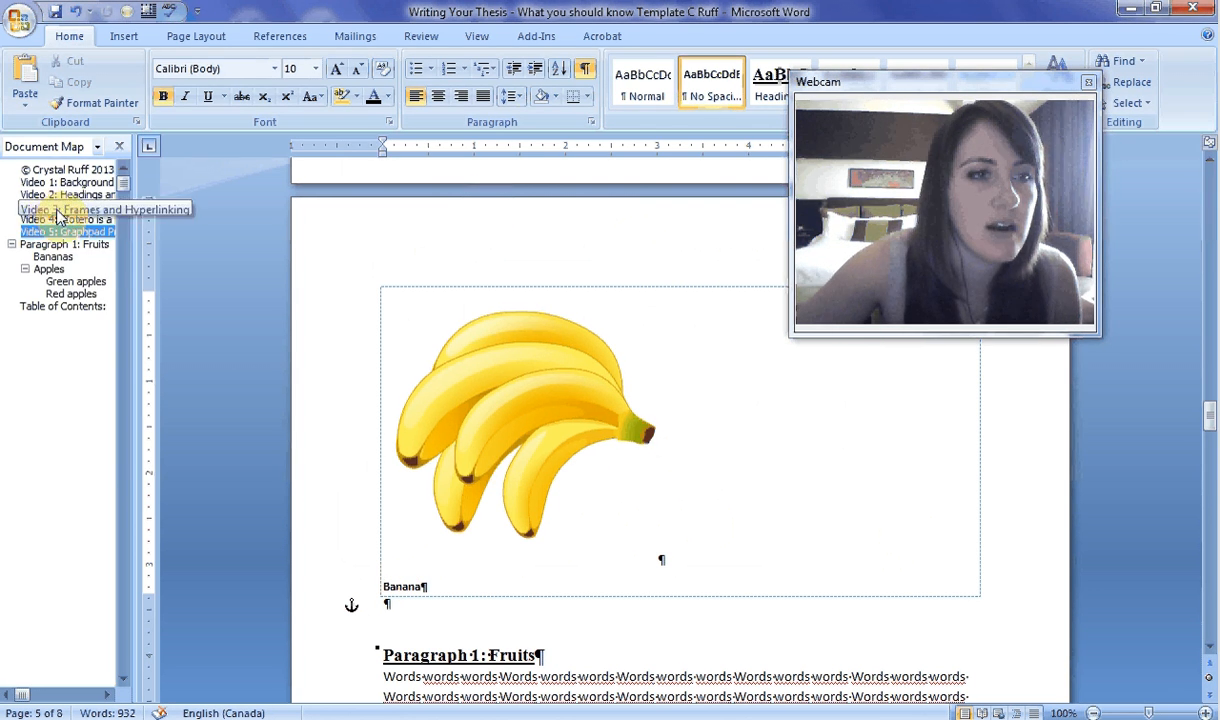
{"action": "left_click", "coordinate": [54, 207]}
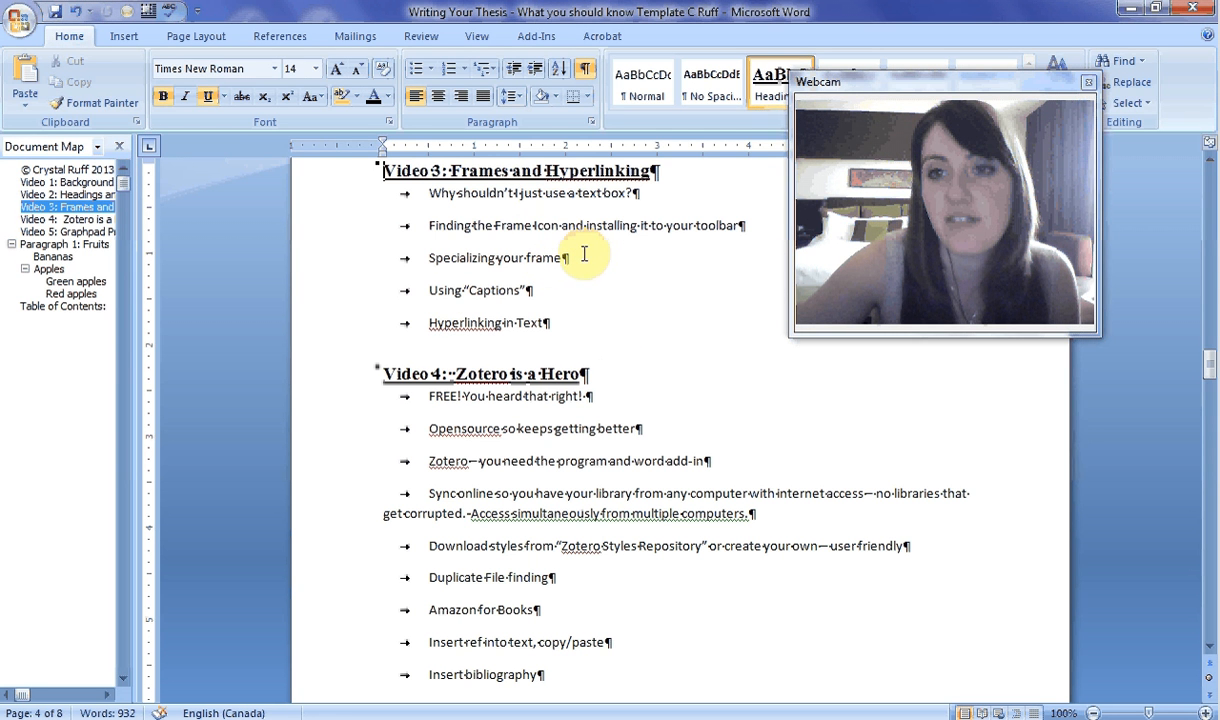
{"action": "left_click", "coordinate": [503, 291]}
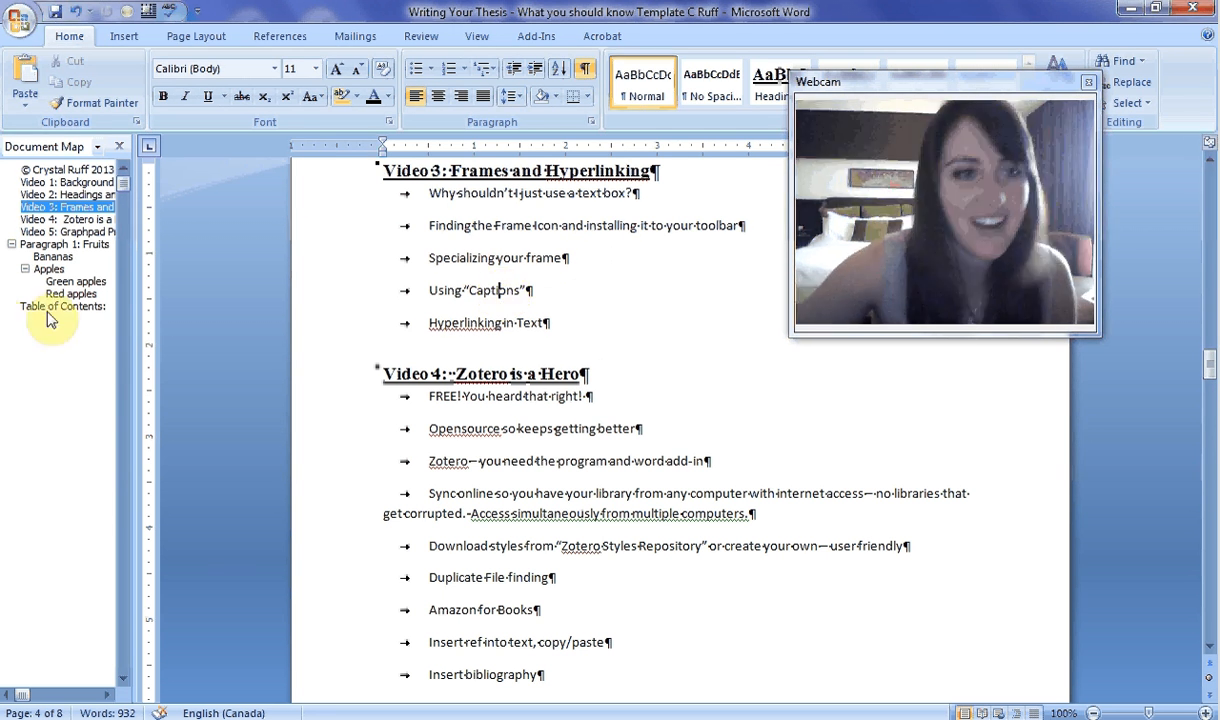
In the Paragraph 1: Fruits section, move the "we like fruit" caption onto its own line below the picture.
{"action": "left_click", "coordinate": [67, 246]}
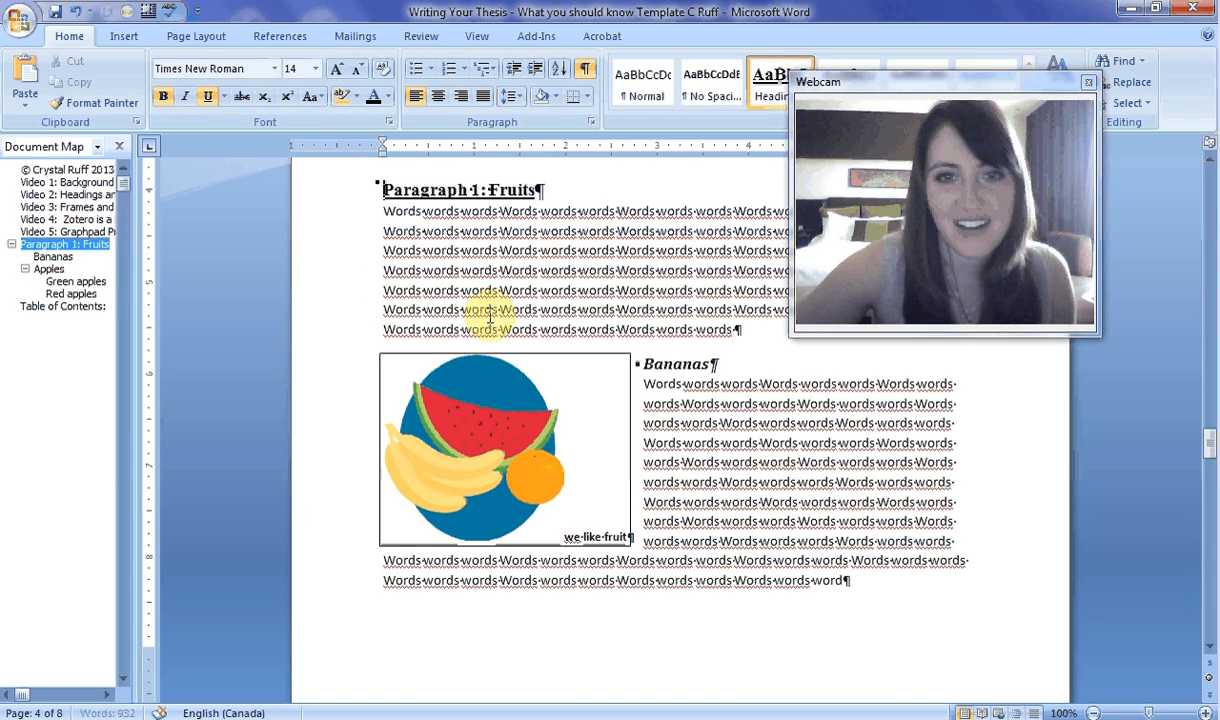
{"action": "left_click", "coordinate": [569, 538]}
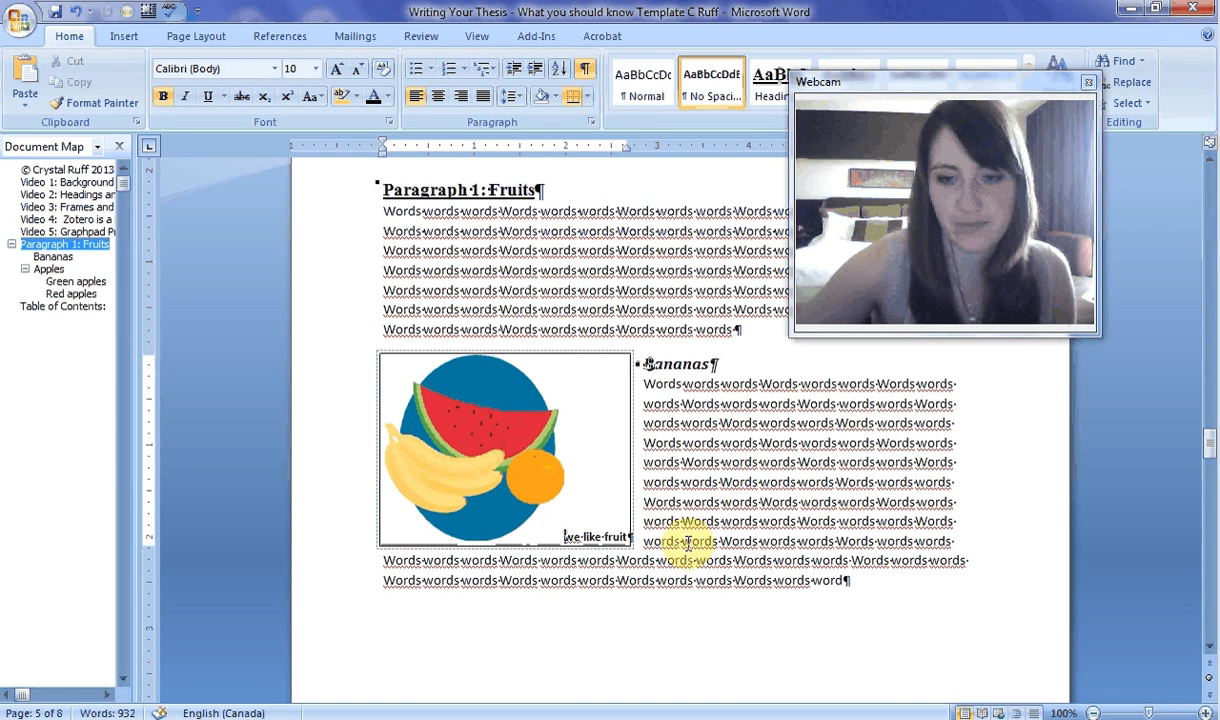
{"action": "key", "text": "Return"}
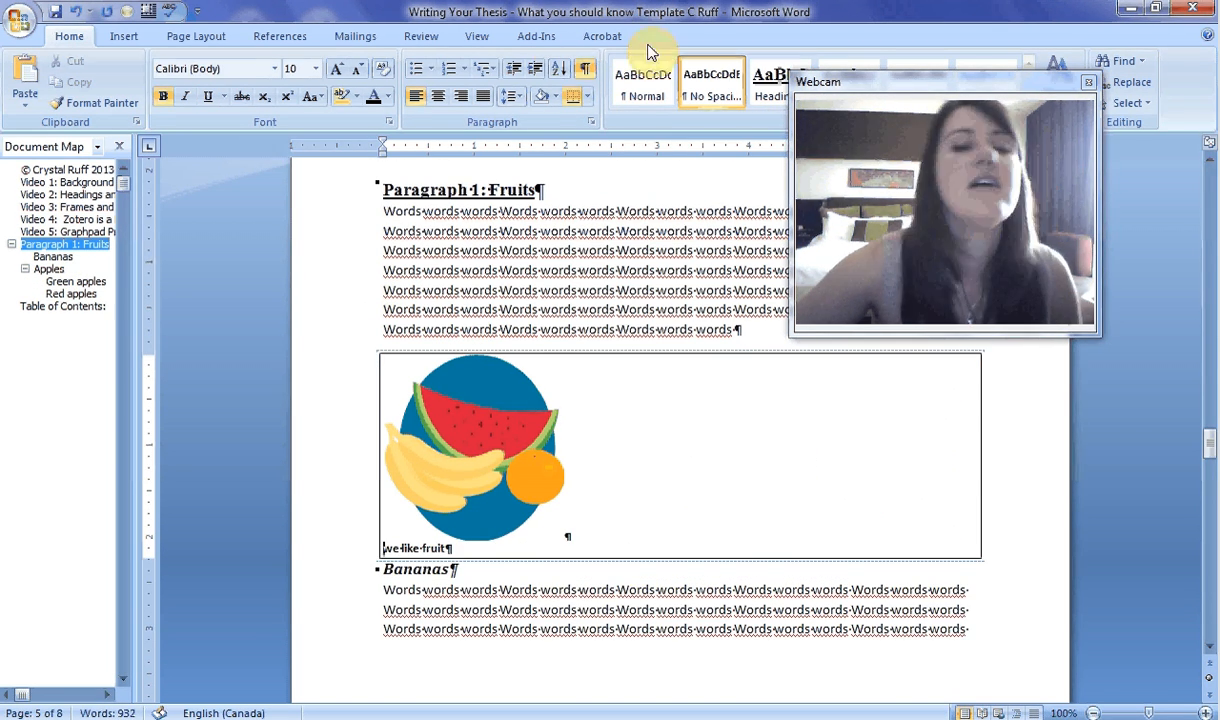
Insert a "Figure 1" caption before "we like fruit" below the fruit picture, using the Figure label and 1, 2, 3, … numbering.
{"action": "left_click", "coordinate": [406, 40]}
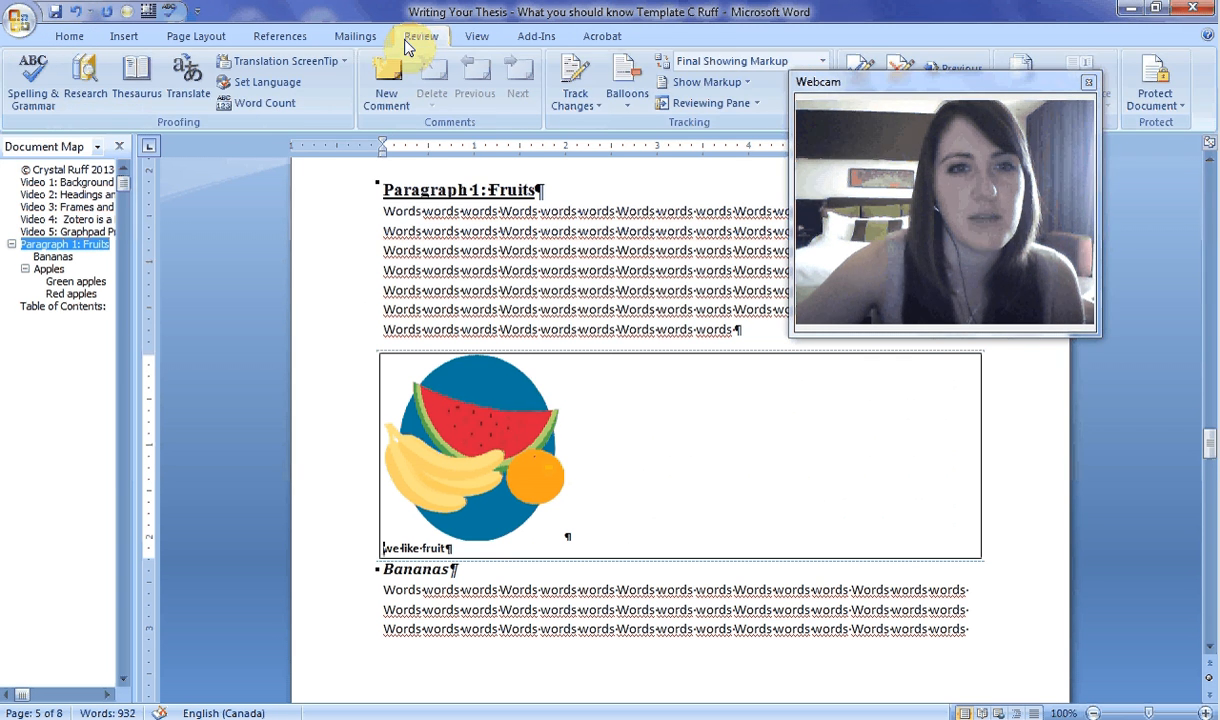
{"action": "left_click", "coordinate": [265, 37]}
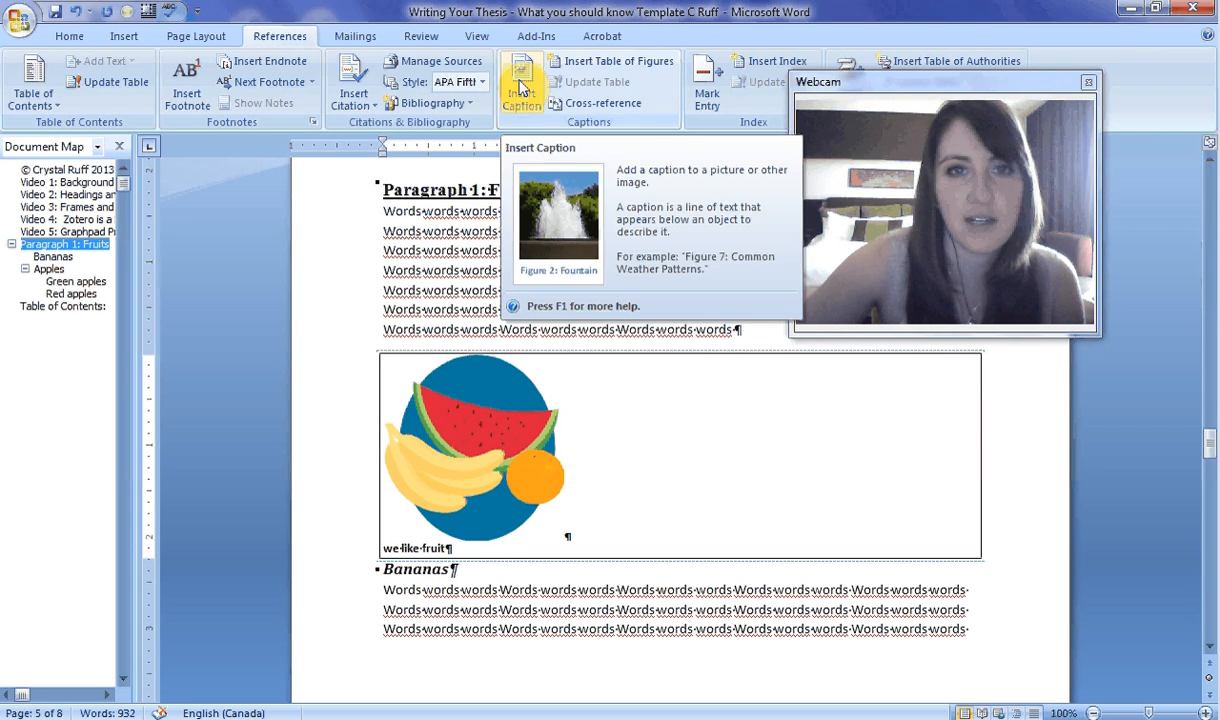
{"action": "left_click", "coordinate": [520, 88]}
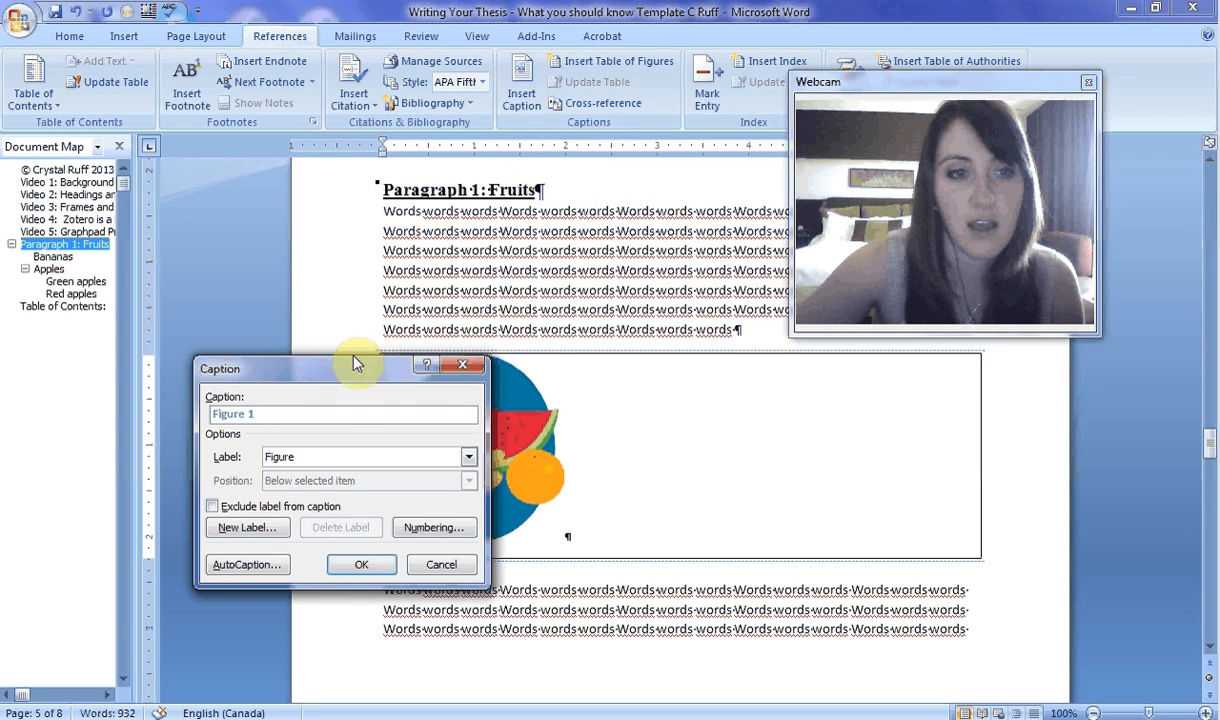
{"action": "left_click_drag", "start_coordinate": [362, 368], "coordinate": [498, 232]}
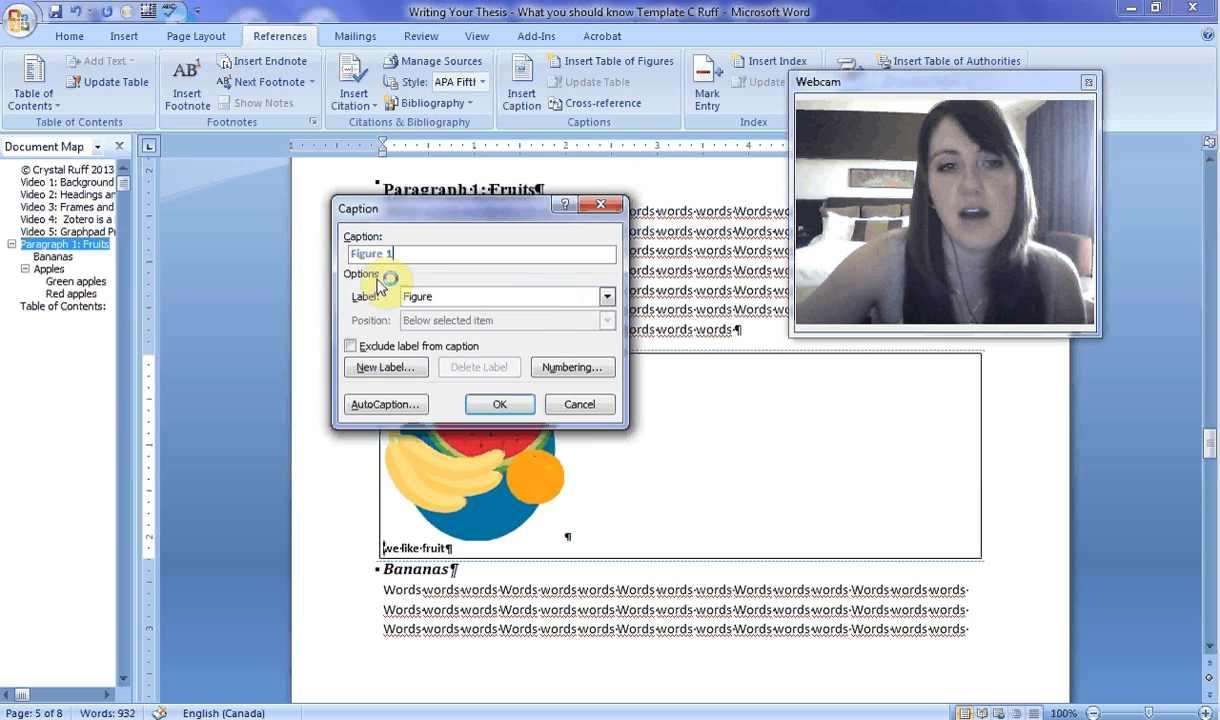
{"action": "left_click", "coordinate": [607, 298]}
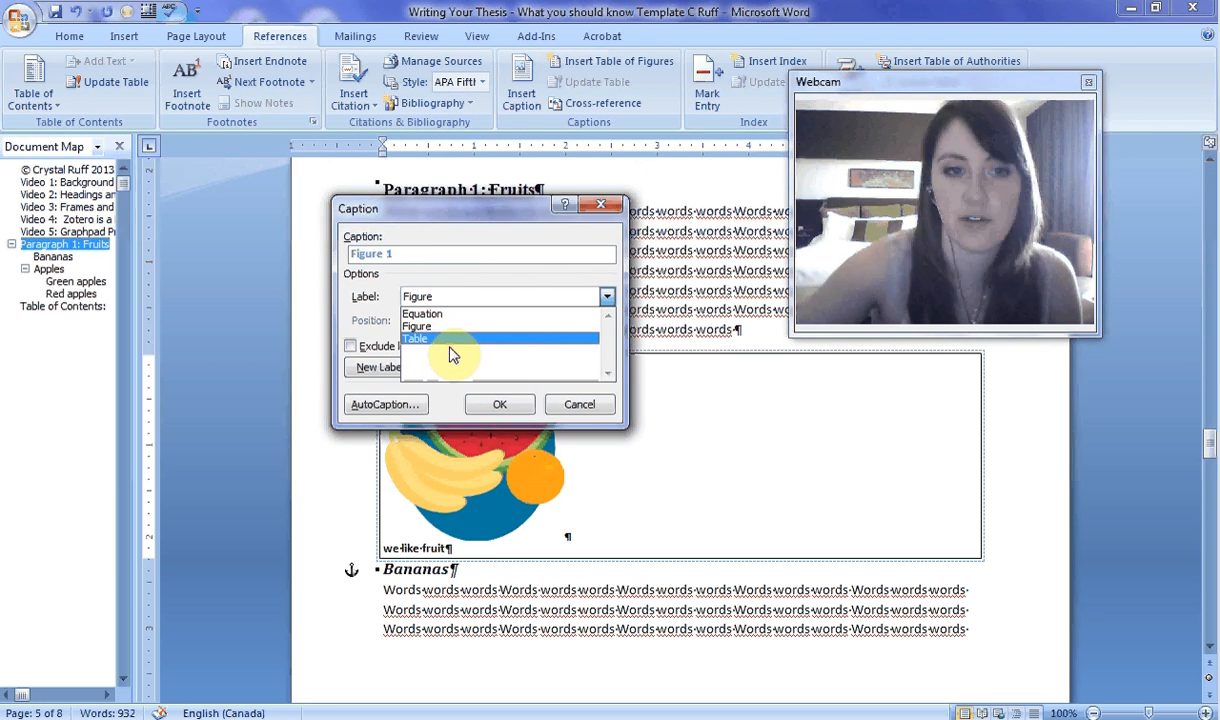
{"action": "left_click", "coordinate": [453, 228]}
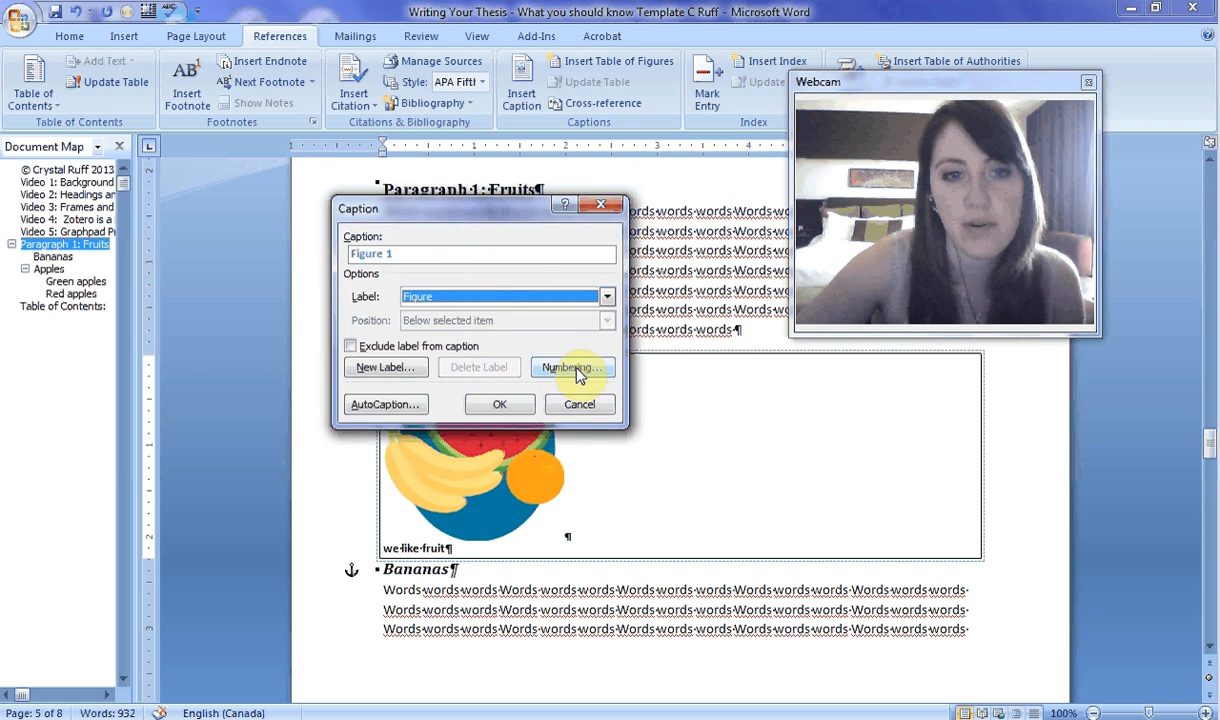
{"action": "left_click", "coordinate": [574, 369]}
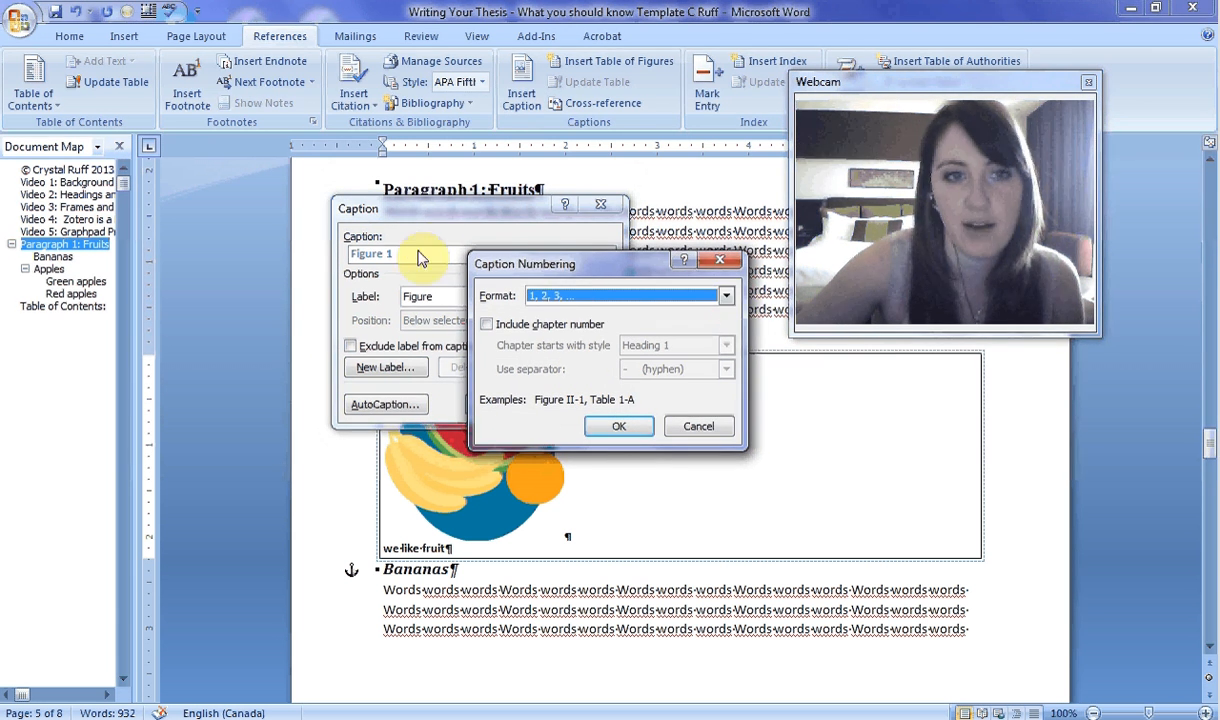
{"action": "left_click", "coordinate": [727, 297]}
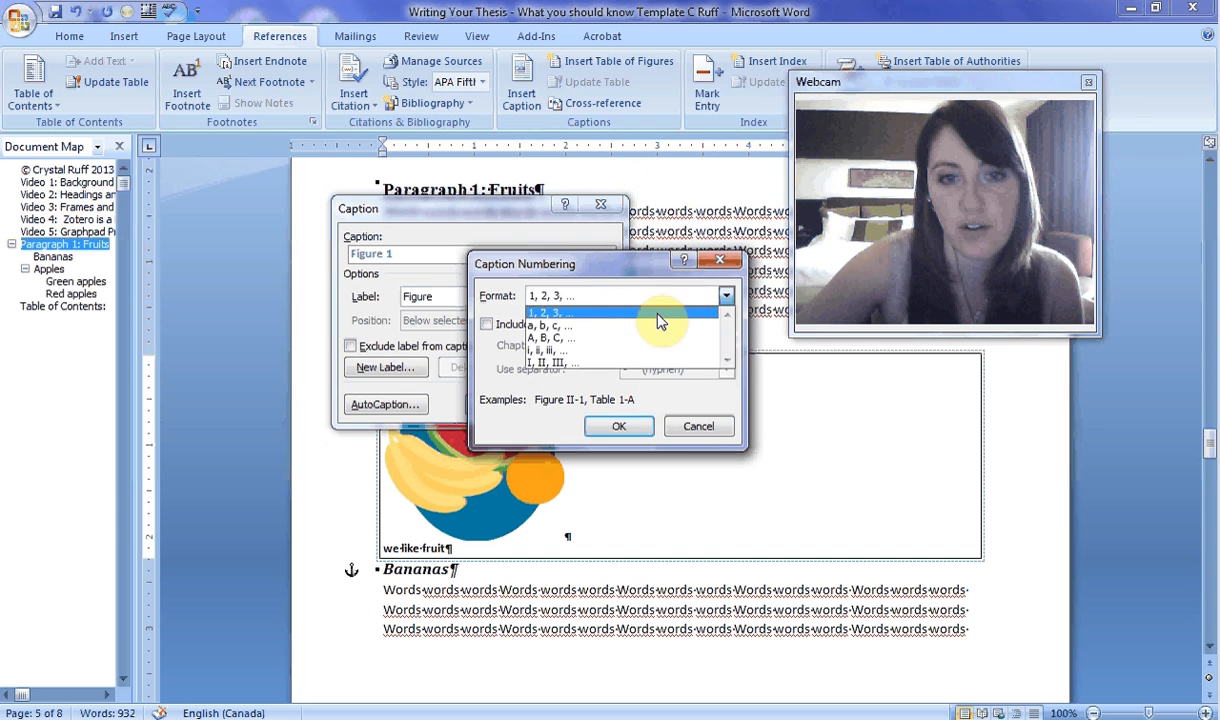
{"action": "left_click", "coordinate": [553, 299]}
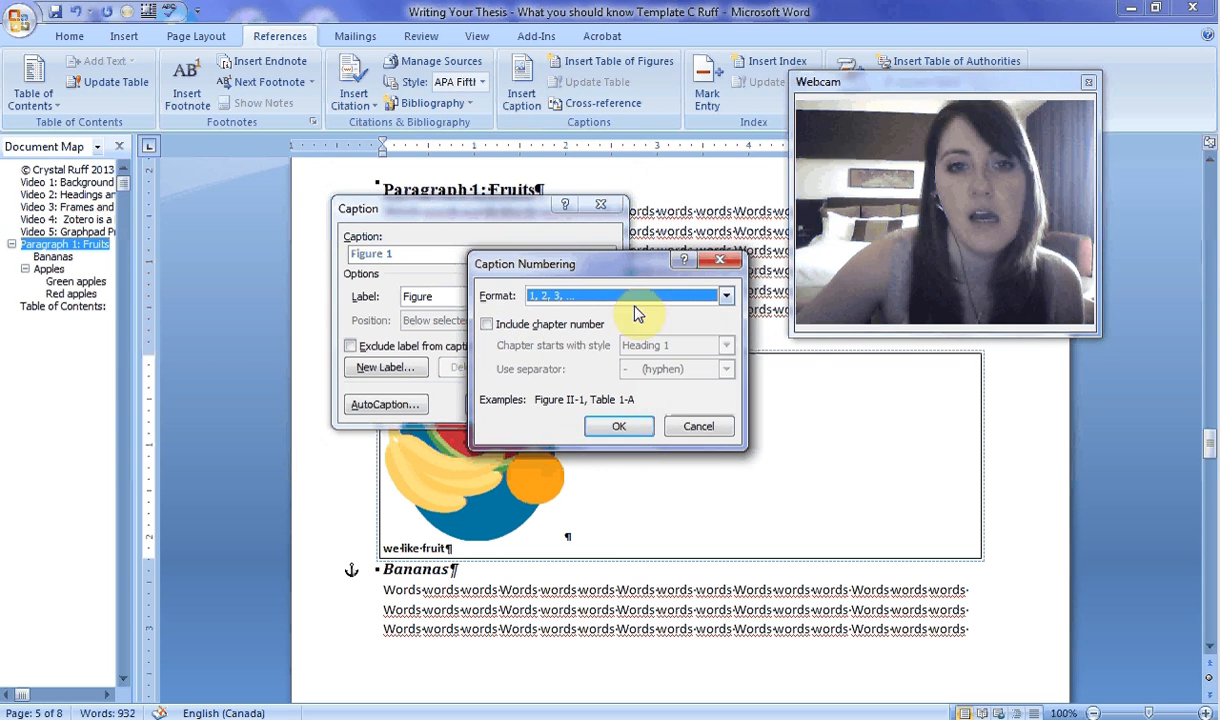
{"action": "left_click", "coordinate": [633, 431]}
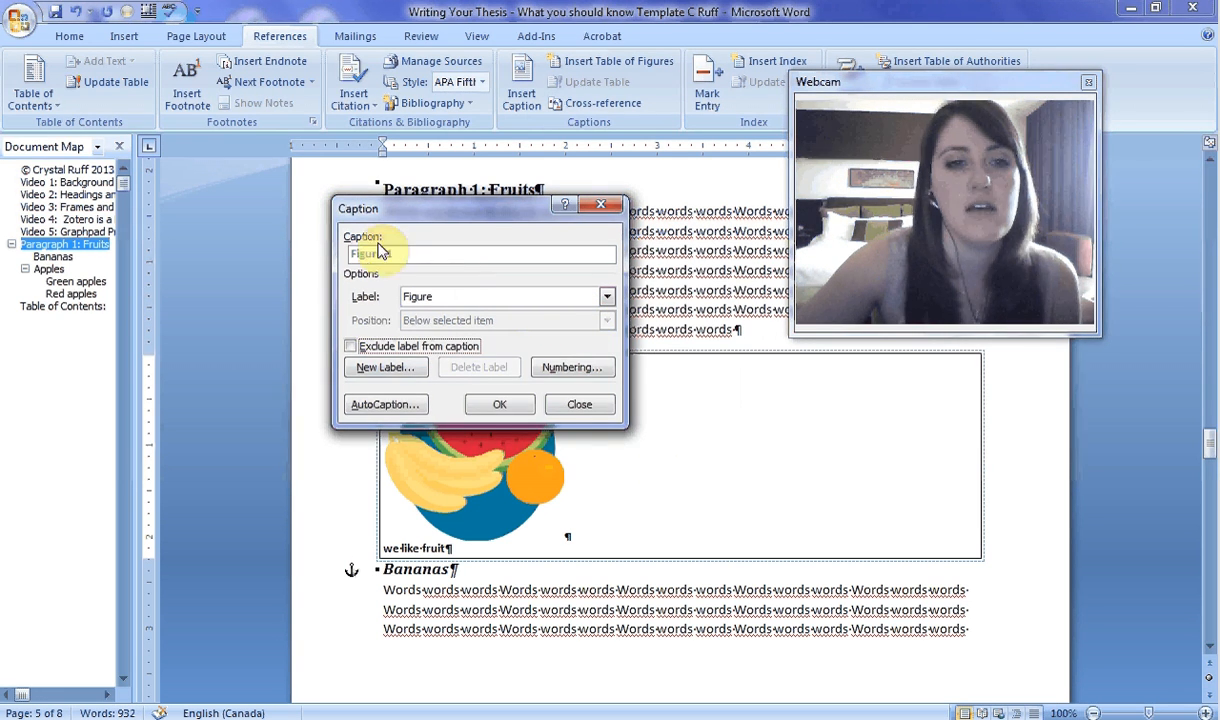
{"action": "left_click", "coordinate": [492, 405]}
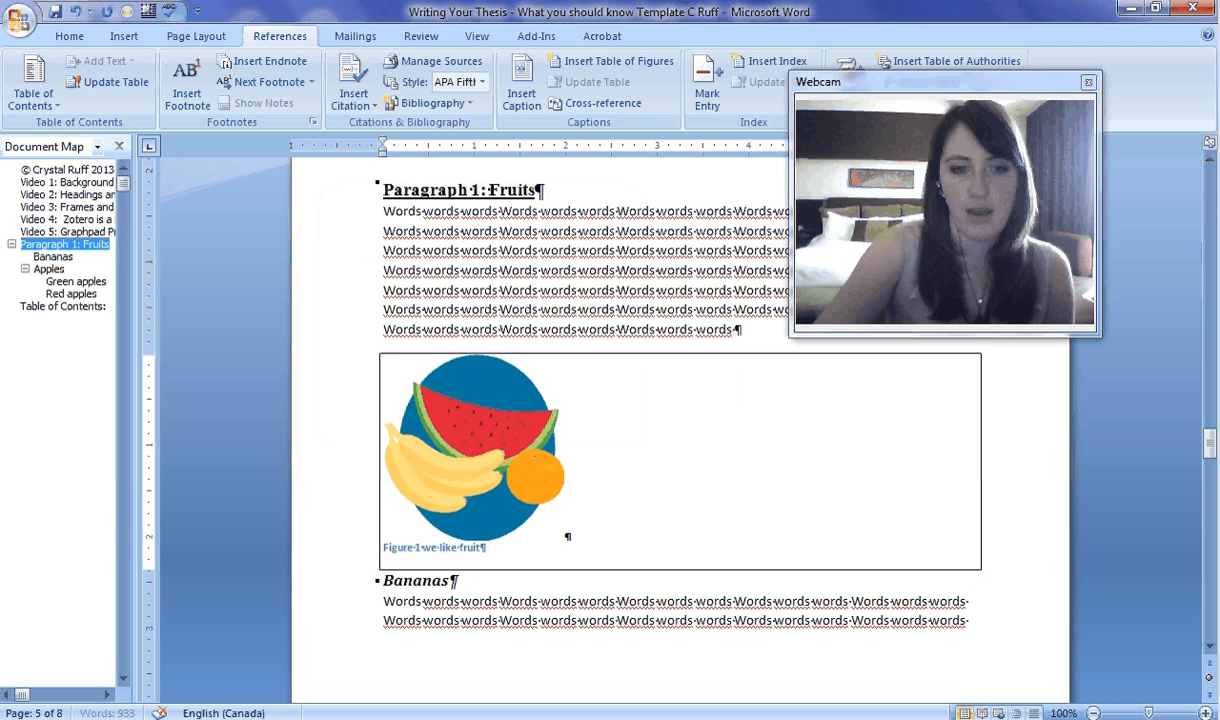
Try to add an empty line below the "Figure 1 we like fruit" caption inside the picture's frame.
{"action": "left_click_drag", "start_coordinate": [421, 547], "coordinate": [487, 547]}
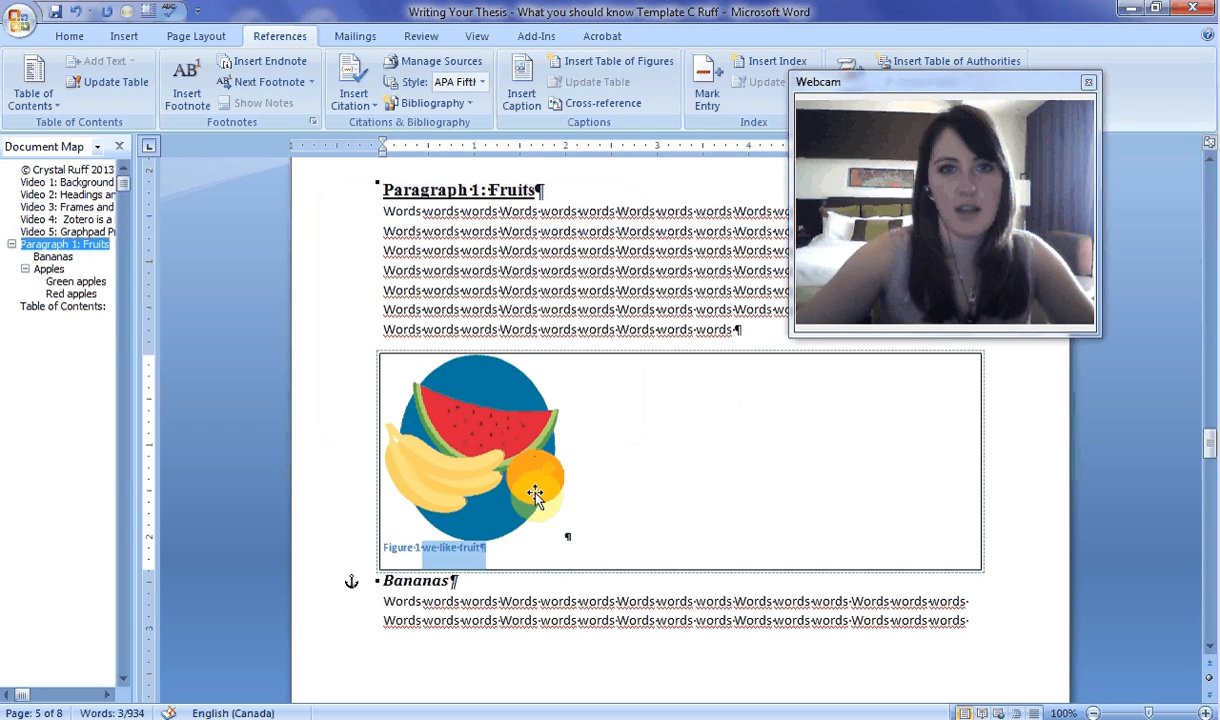
{"action": "left_click", "coordinate": [524, 545]}
{"action": "key", "text": "Return"}
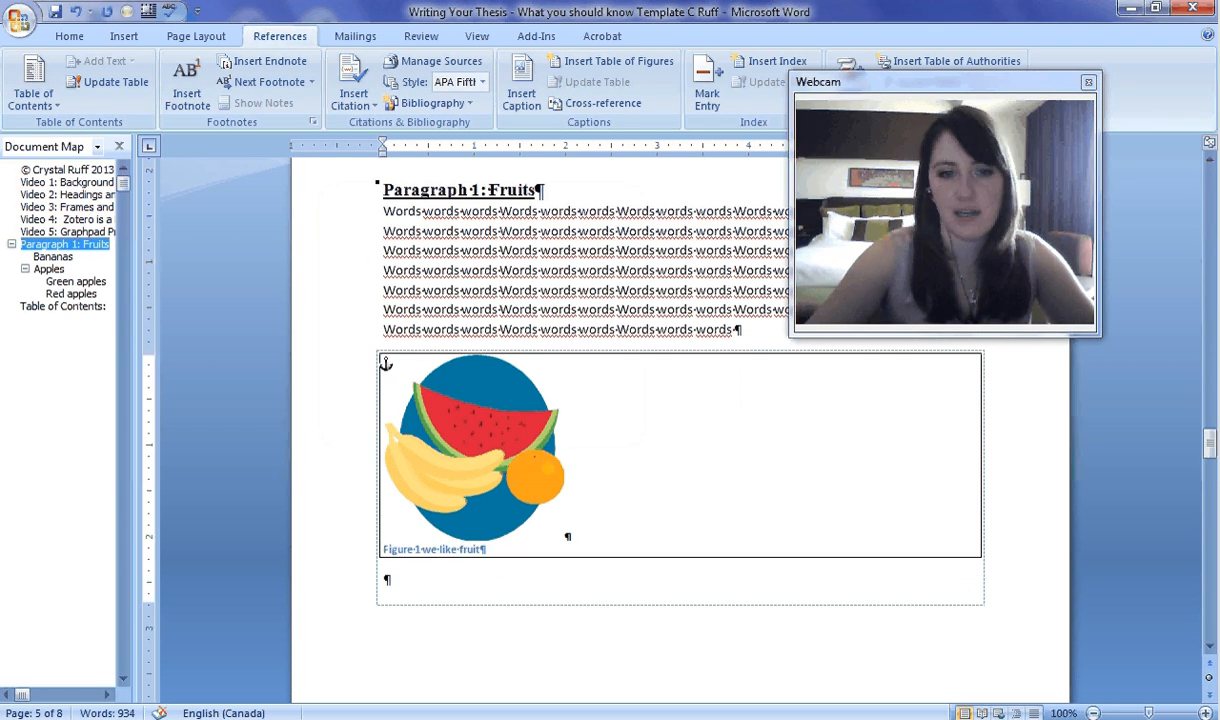
{"action": "left_click", "coordinate": [490, 552]}
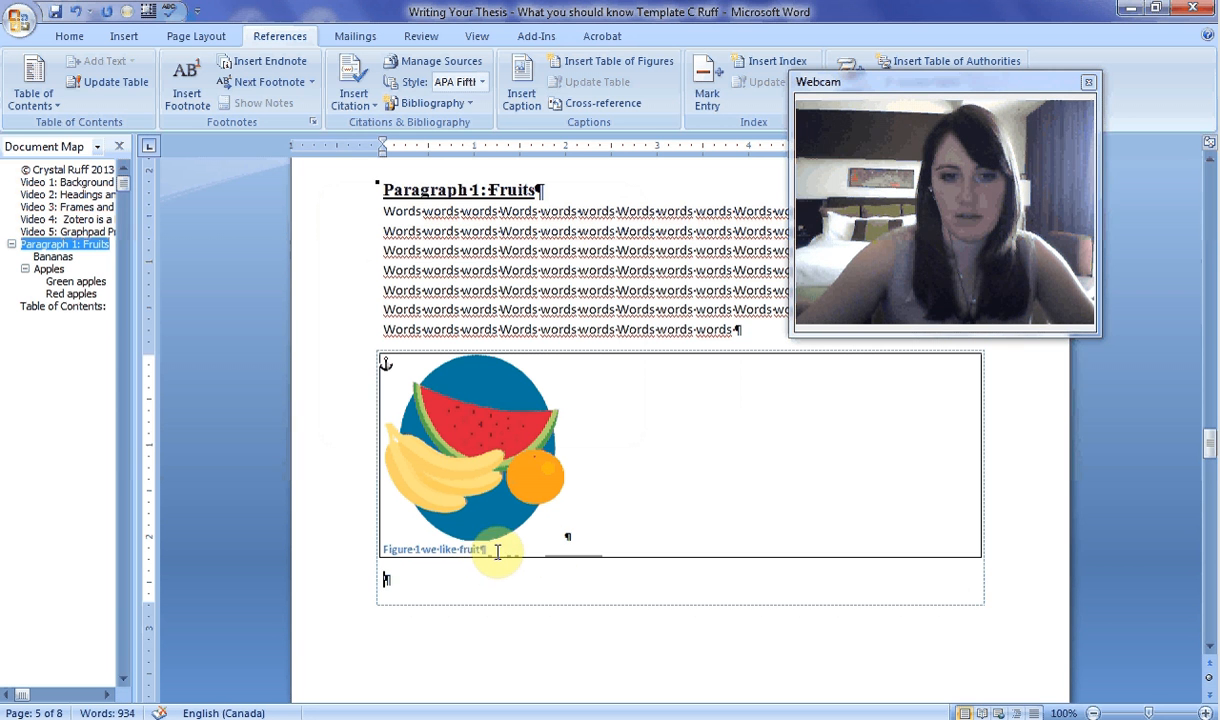
{"action": "key", "text": "Return"}
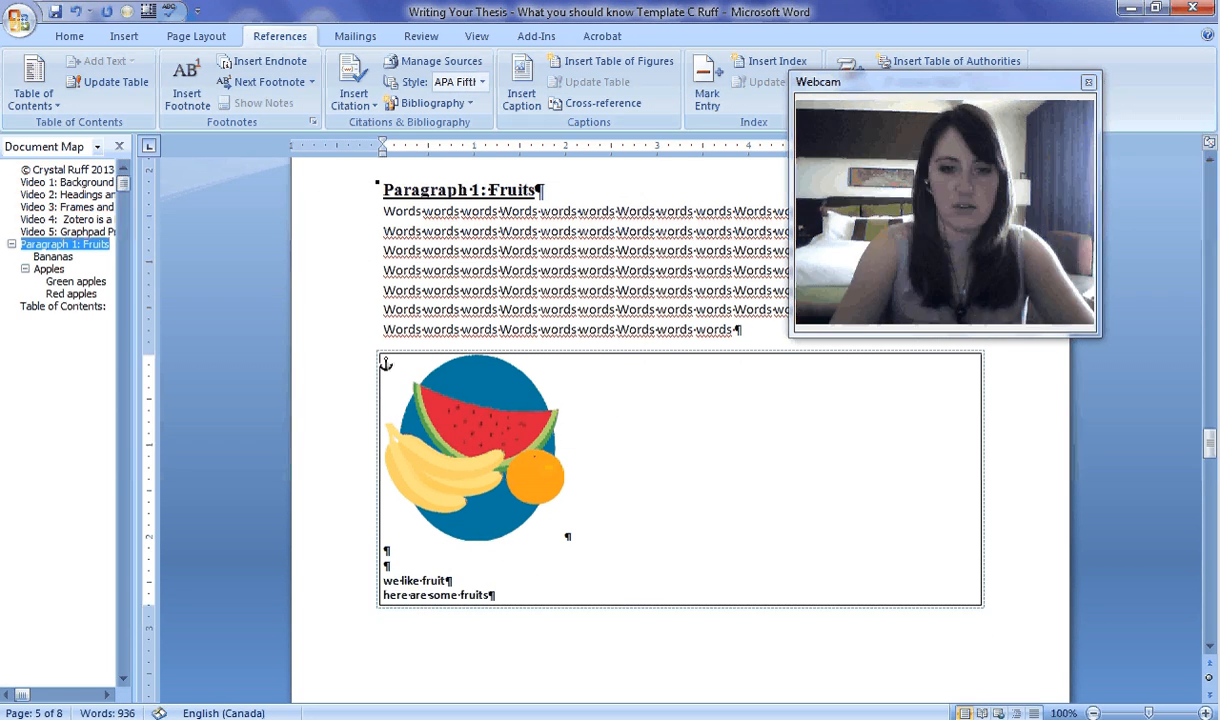
Complete the description line below "we like fruit" so it reads "here are some fruits – oranges, watermelon and bananas".
{"action": "type", "text": "s --"}
{"action": "type", "text": " oranges, "}
{"action": "type", "text": "ware"}
{"action": "key", "text": "BackSpace"}
{"action": "type", "text": "ermelon and bananas"}
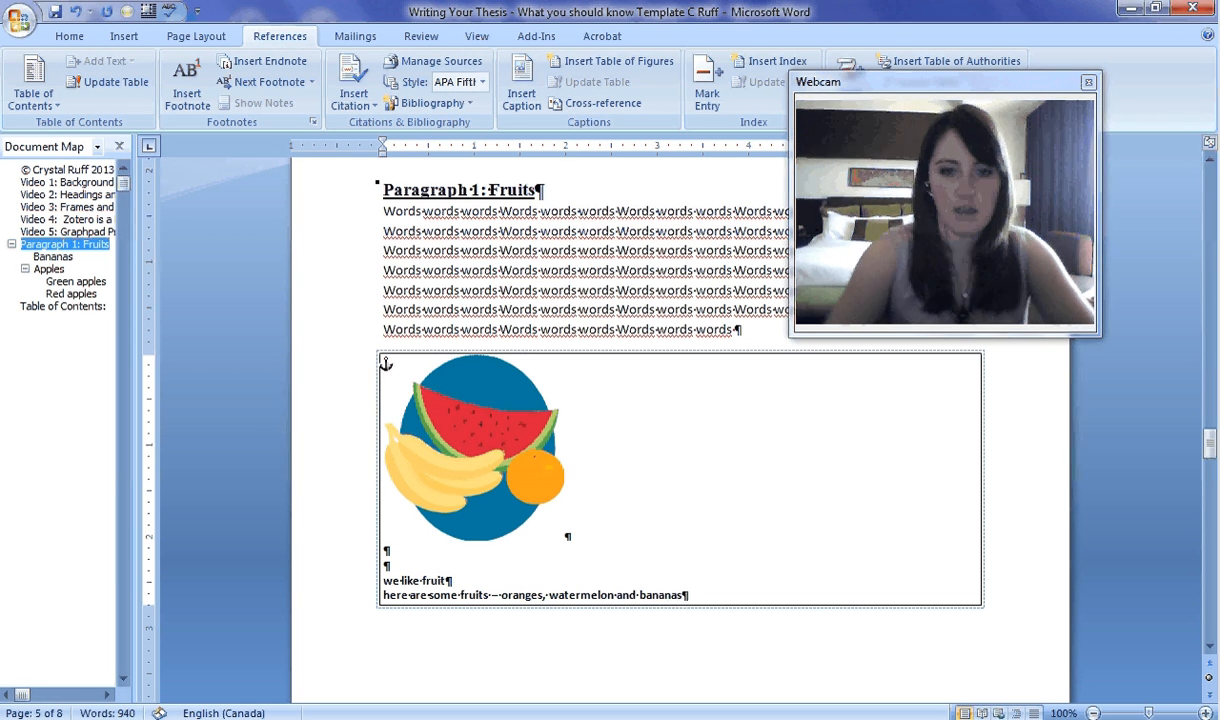
{"action": "left_click", "coordinate": [384, 595]}
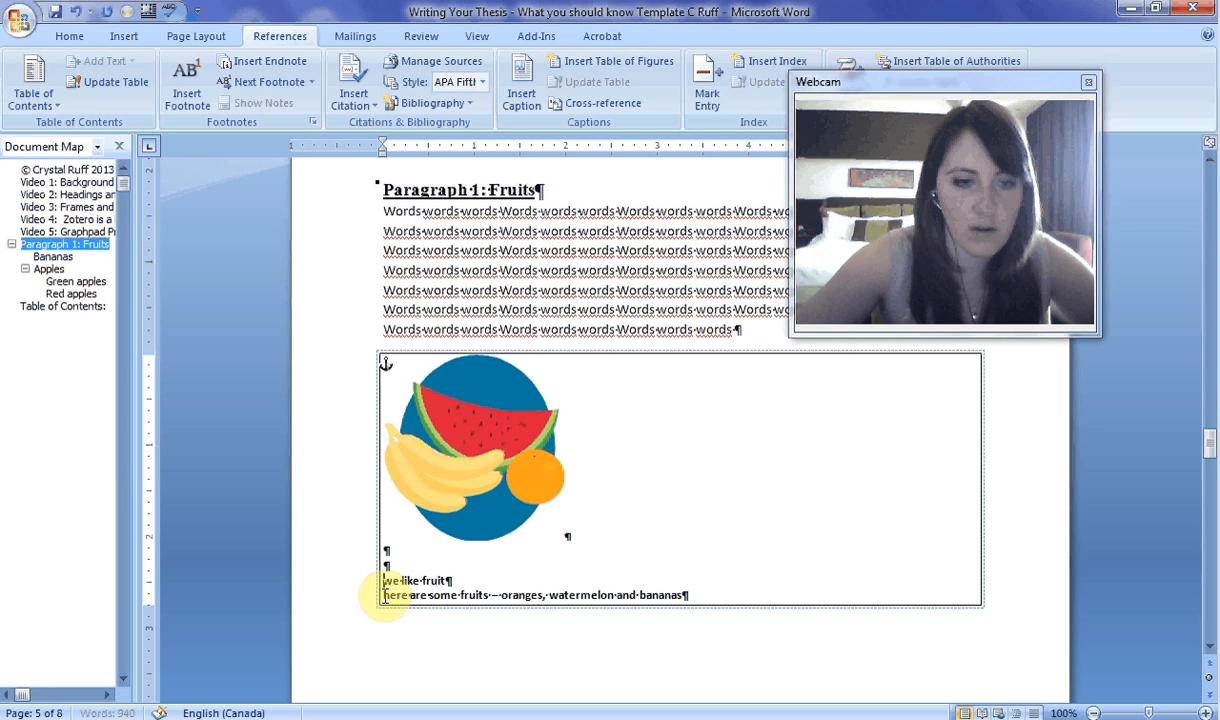
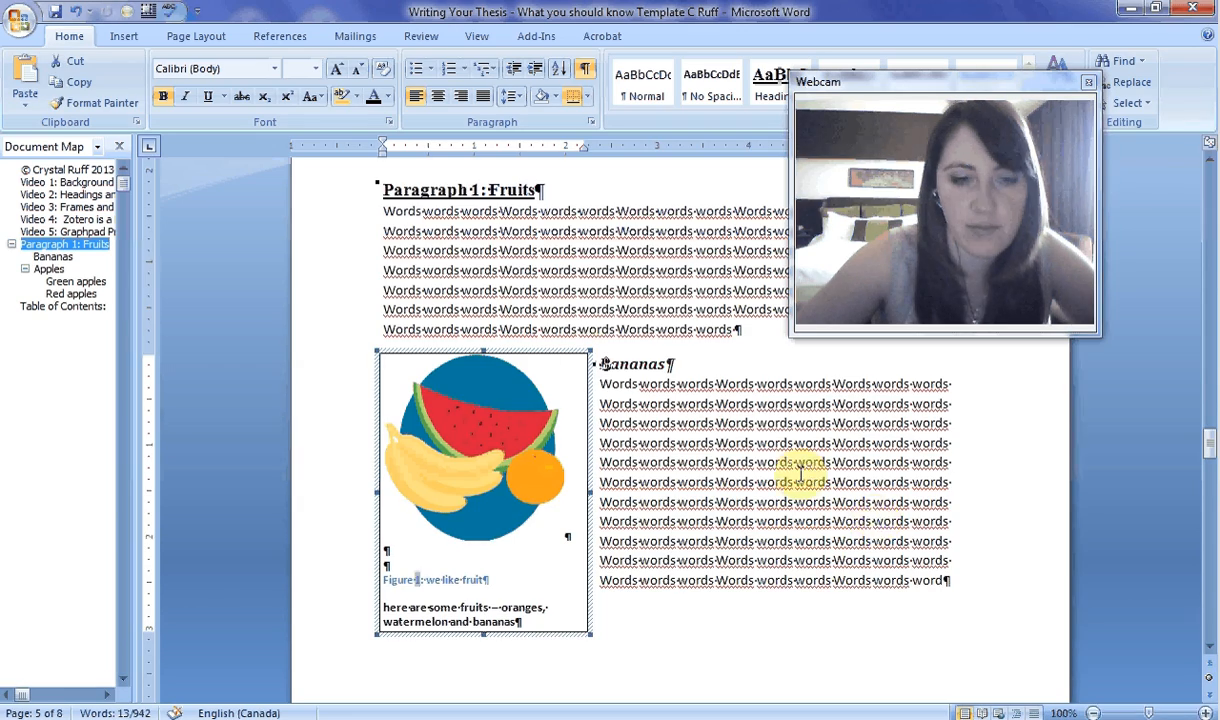
Move the "lots of apples" text onto its own line below the apples picture, with two empty lines above it.
{"action": "scroll", "coordinate": [760, 447], "scroll_direction": "up", "scroll_amount": 3}
{"action": "scroll", "coordinate": [760, 447], "scroll_direction": "down", "scroll_amount": 12}
{"action": "left_click", "coordinate": [945, 527]}
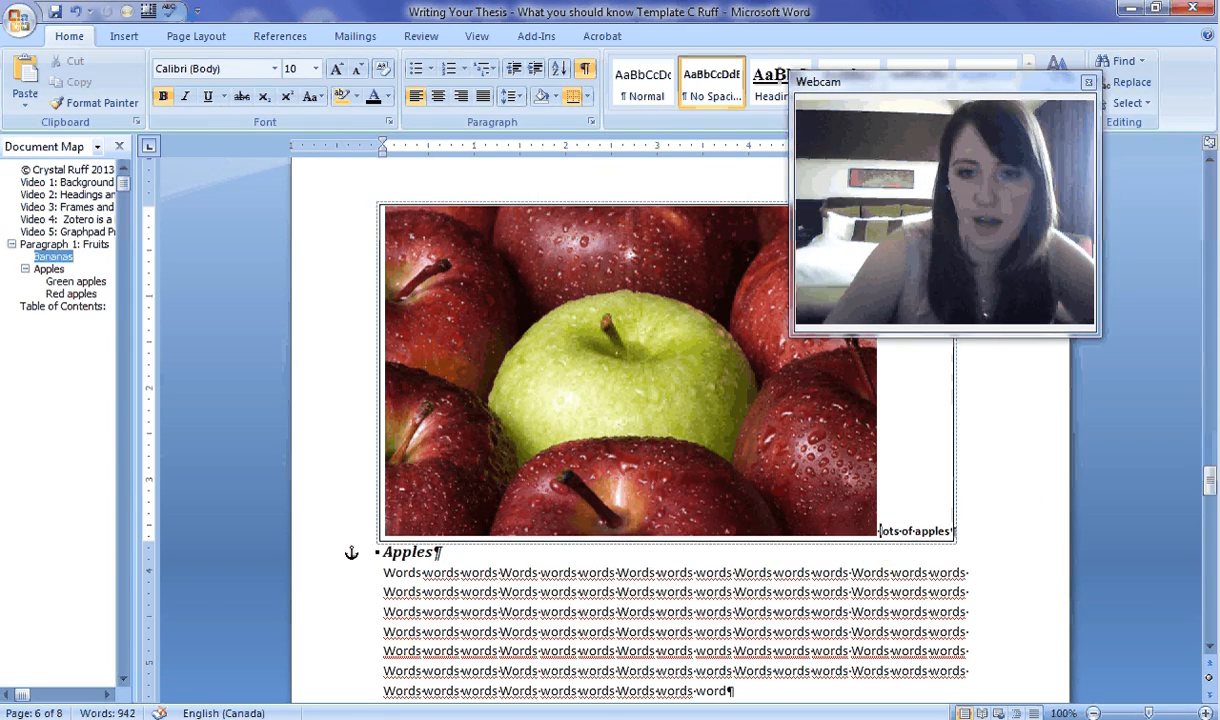
{"action": "key", "text": "Return"}
{"action": "key", "text": "Return"}
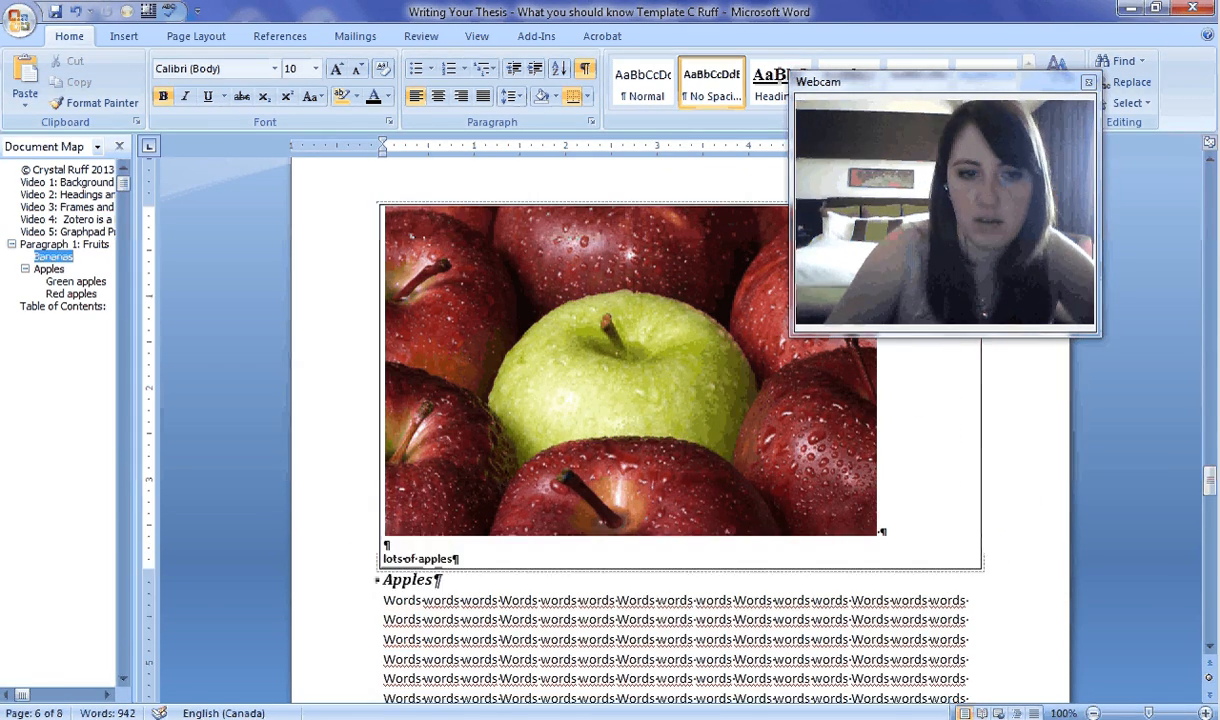
{"action": "key", "text": "Return"}
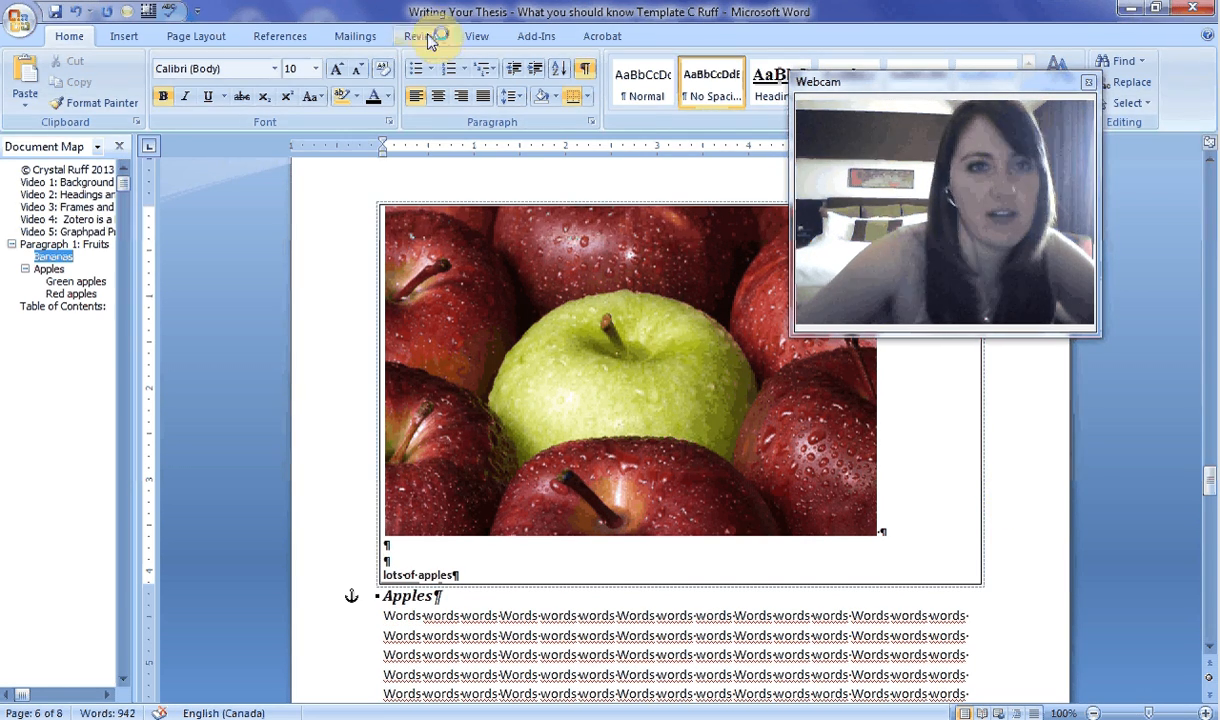
Insert a "Figure 2:" caption for the apples picture with the Figure label.
{"action": "left_click", "coordinate": [280, 37]}
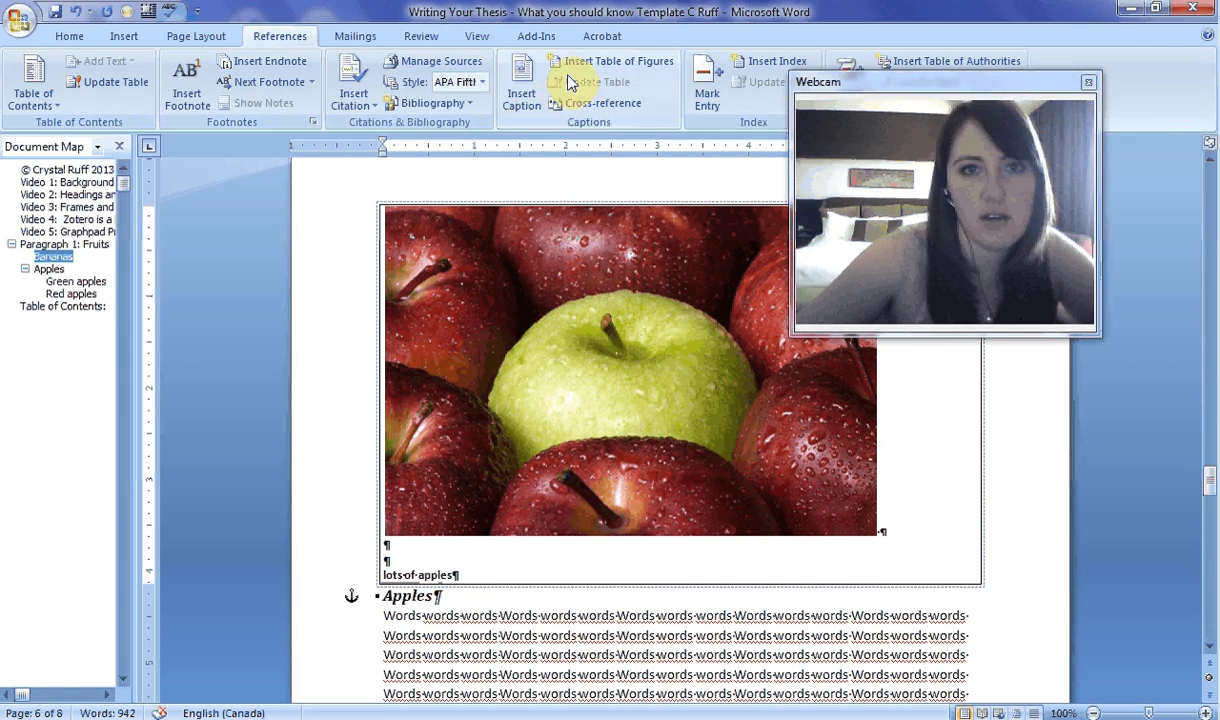
{"action": "left_click", "coordinate": [527, 80]}
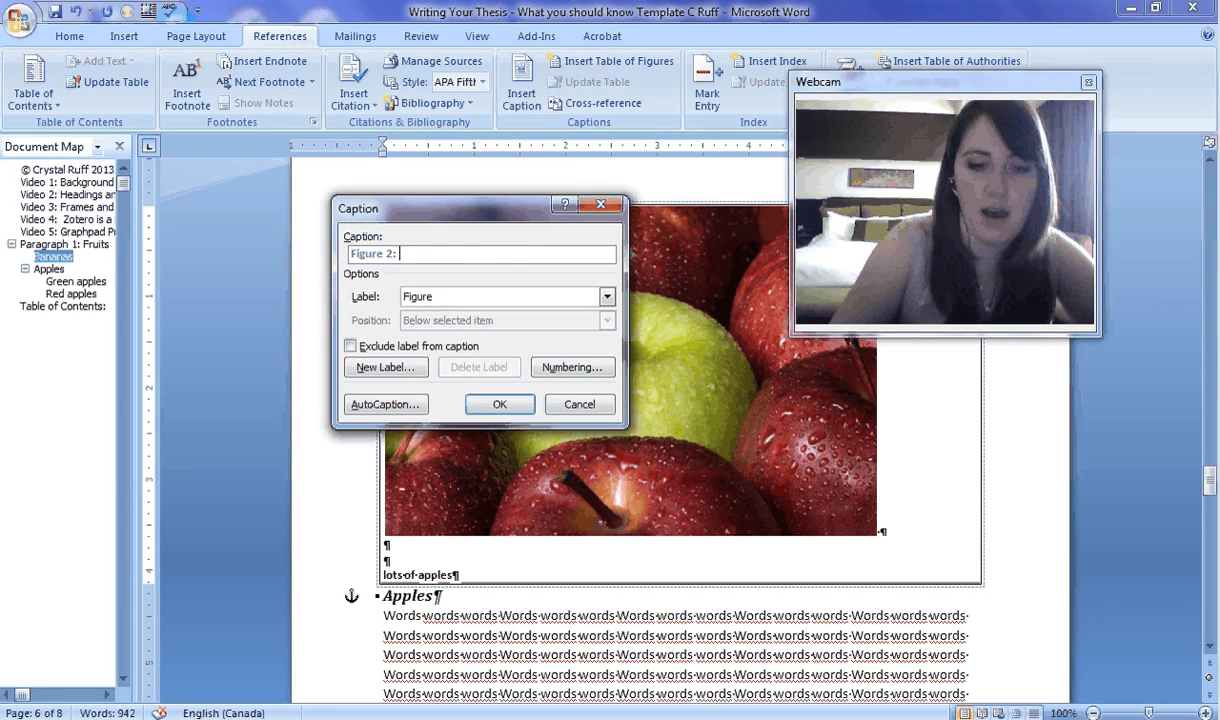
{"action": "left_click", "coordinate": [500, 404]}
Add a new line reading "yum" below the "Banana" text under the banana picture.
{"action": "scroll", "coordinate": [480, 414], "scroll_direction": "up", "scroll_amount": 10}
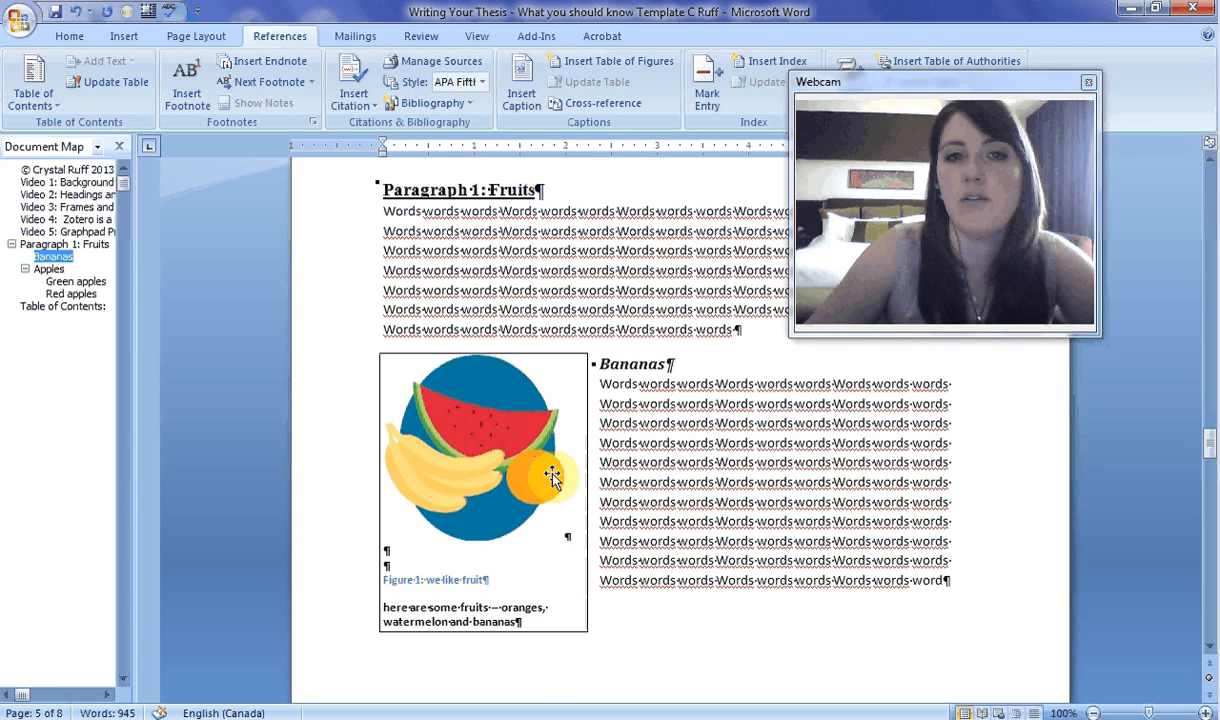
{"action": "scroll", "coordinate": [506, 327], "scroll_direction": "up", "scroll_amount": 5}
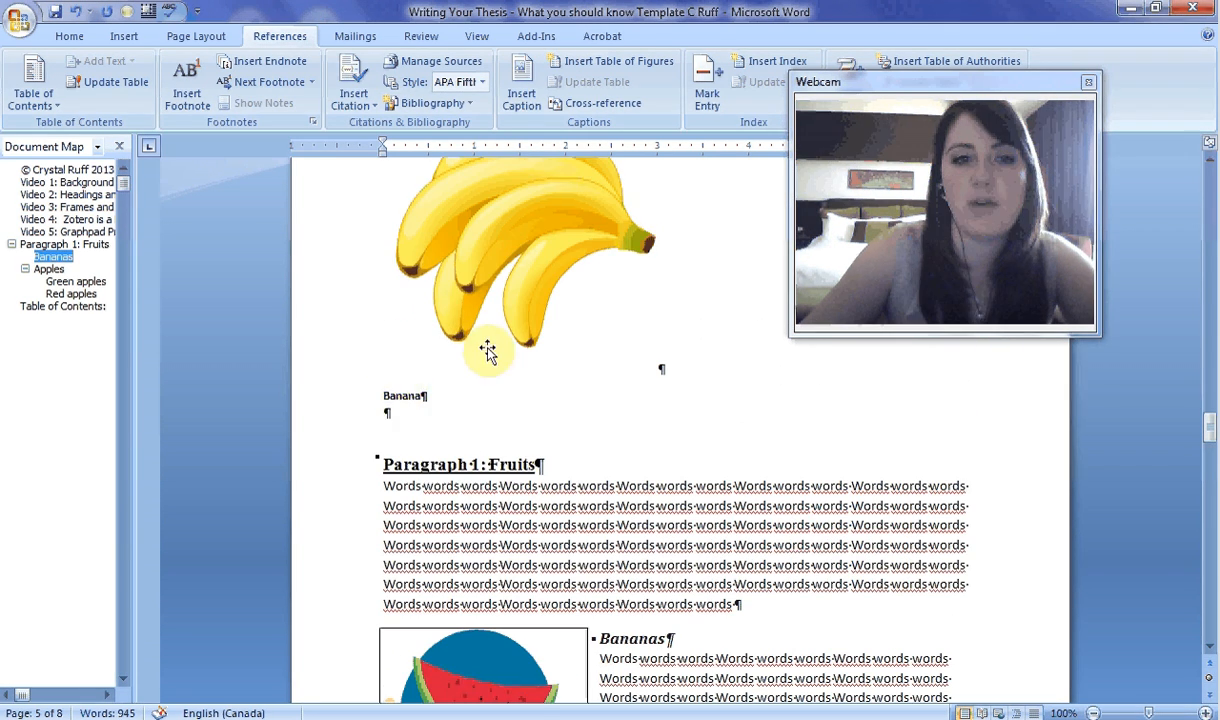
{"action": "left_click", "coordinate": [405, 397]}
{"action": "left_click", "coordinate": [409, 397]}
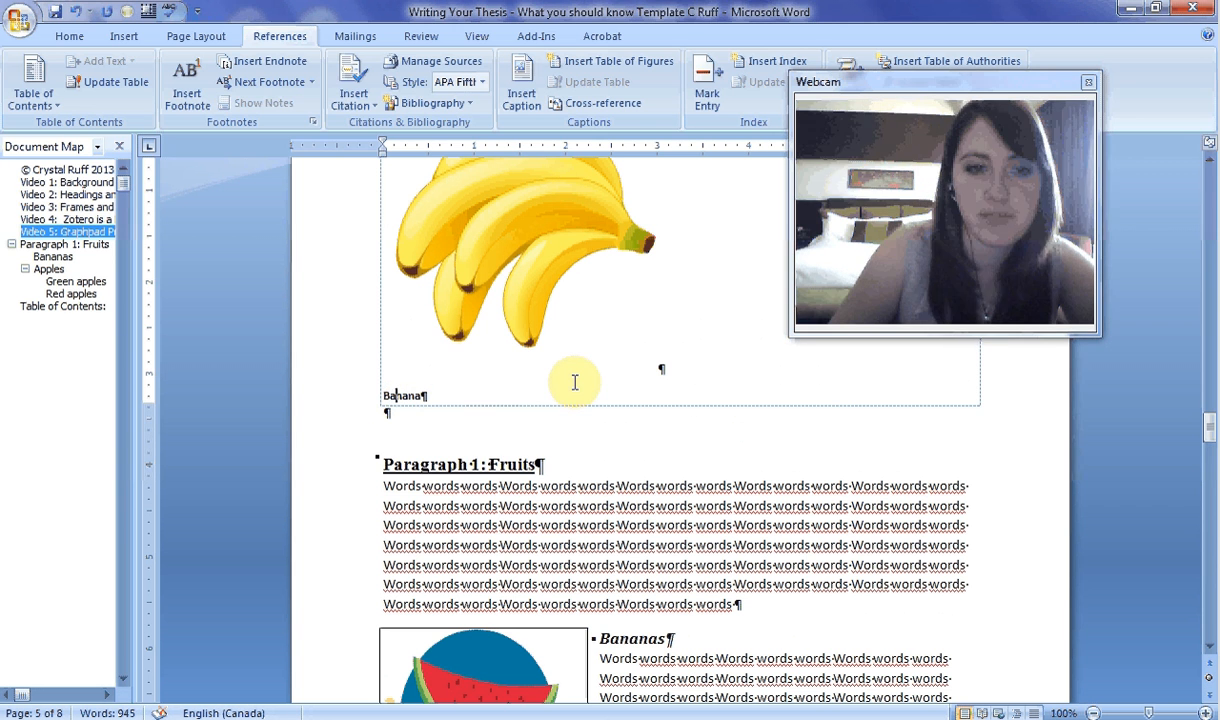
{"action": "key", "text": "Return"}
{"action": "type", "text": "yu"}
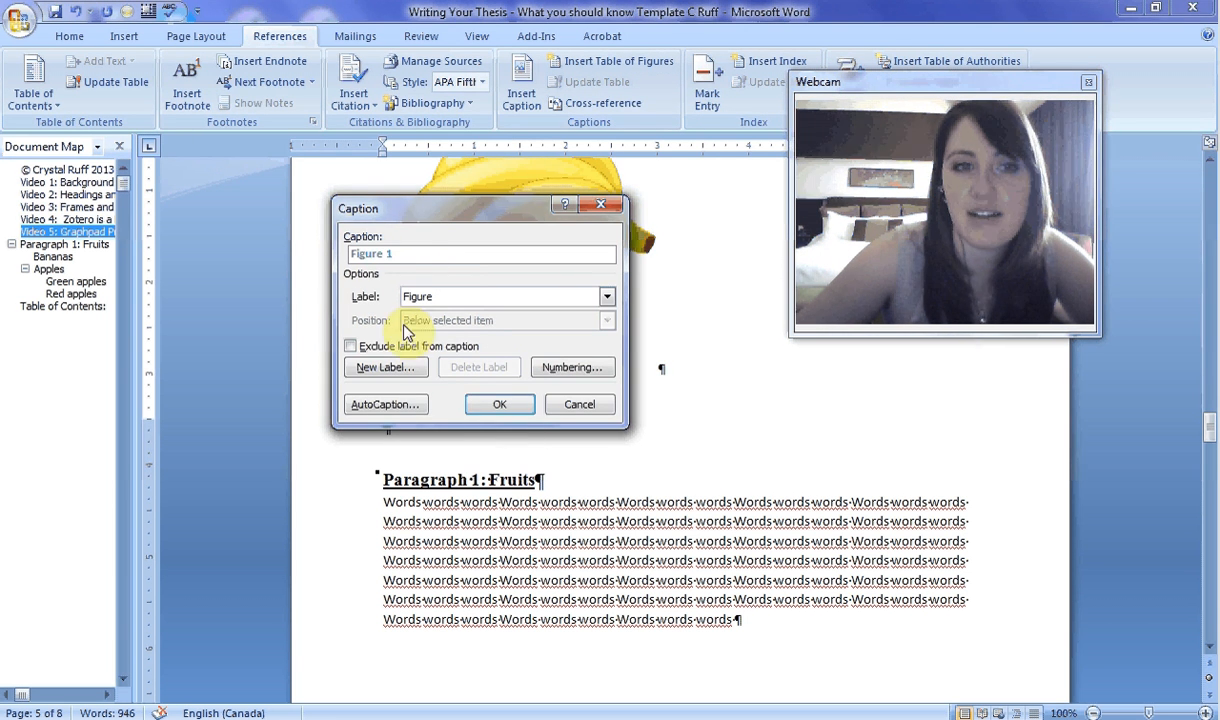
Insert the caption "Figure 1: banana" under the banana picture, using the Figure label.
{"action": "left_click", "coordinate": [395, 253]}
{"action": "type", "text": ":"}
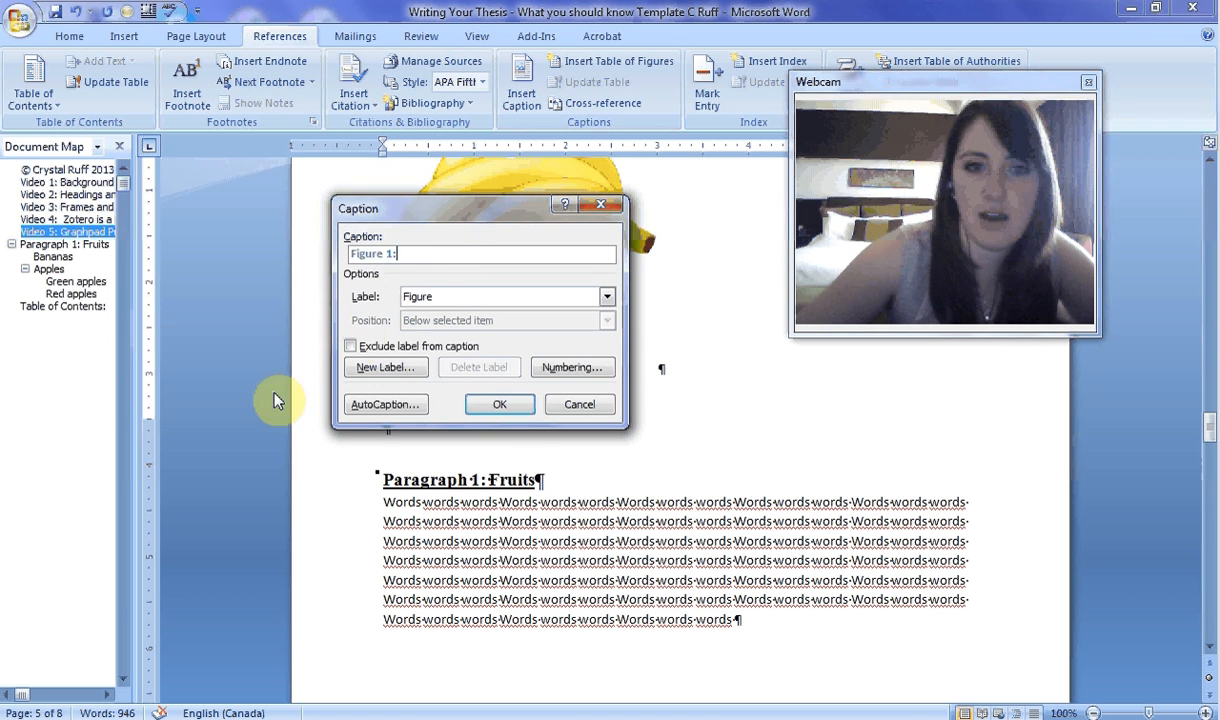
{"action": "type", "text": " banana"}
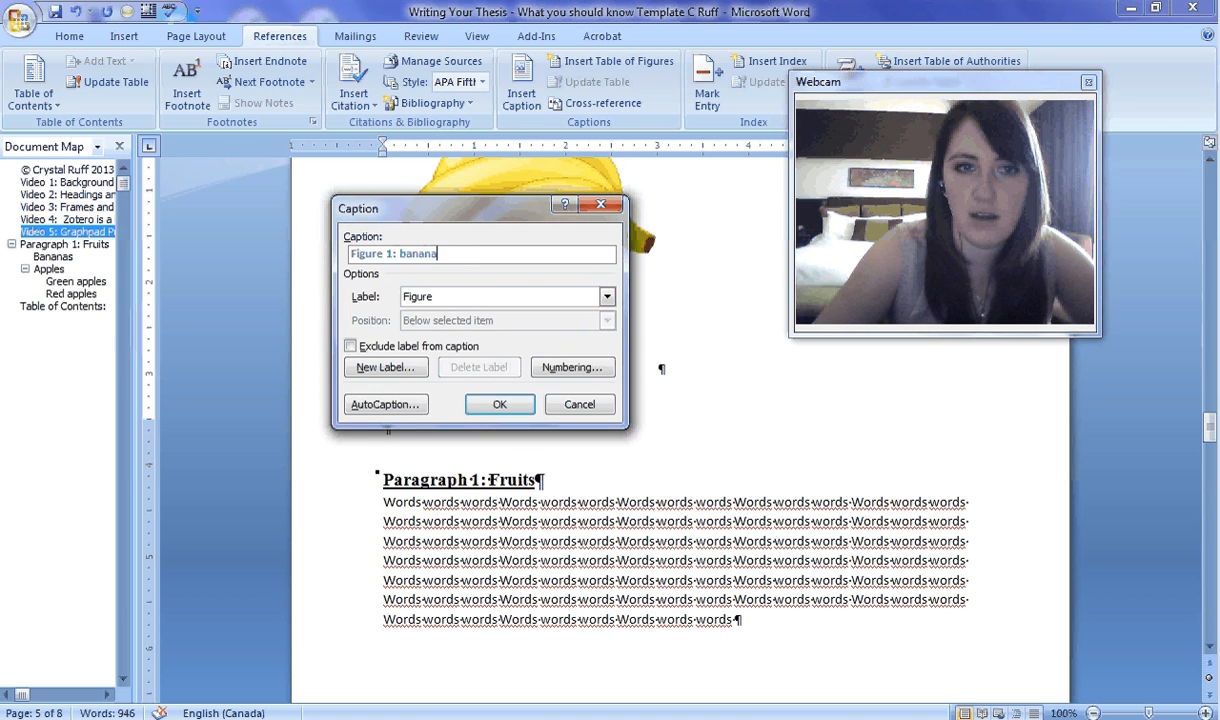
{"action": "left_click", "coordinate": [500, 404]}
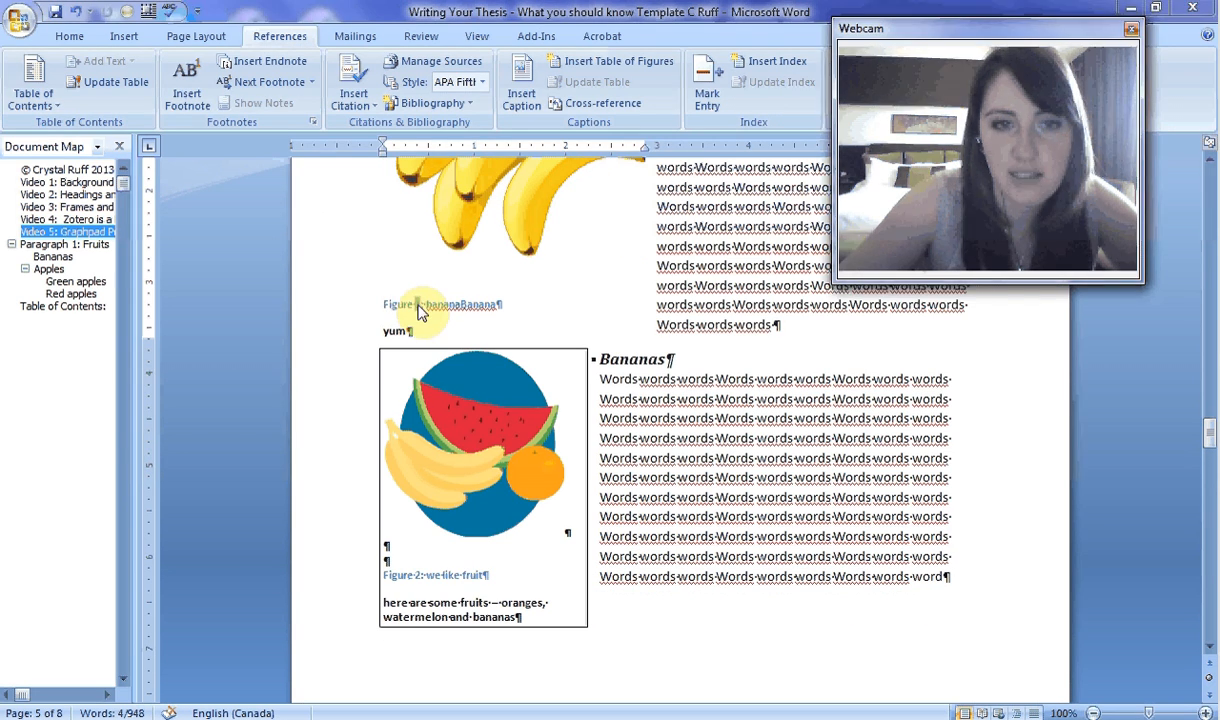
Check the figure numbers in the captions of the banana, fruit and mixed apples pictures.
{"action": "left_click", "coordinate": [420, 313]}
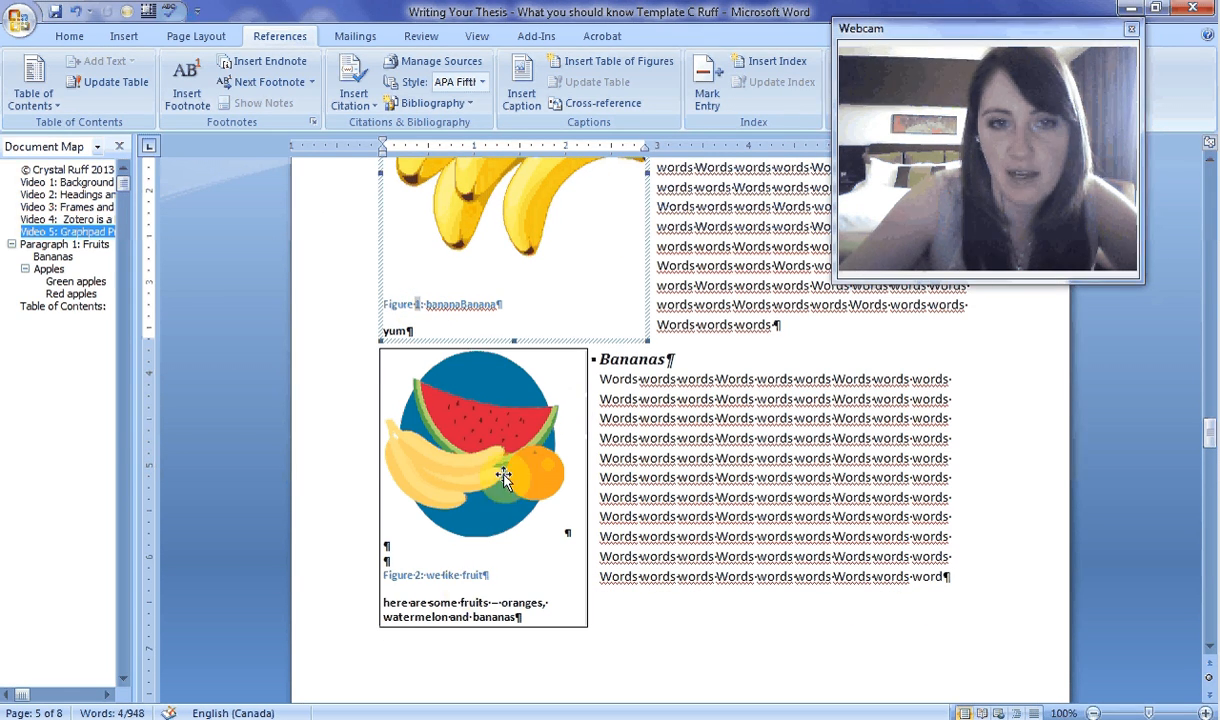
{"action": "left_click", "coordinate": [418, 574]}
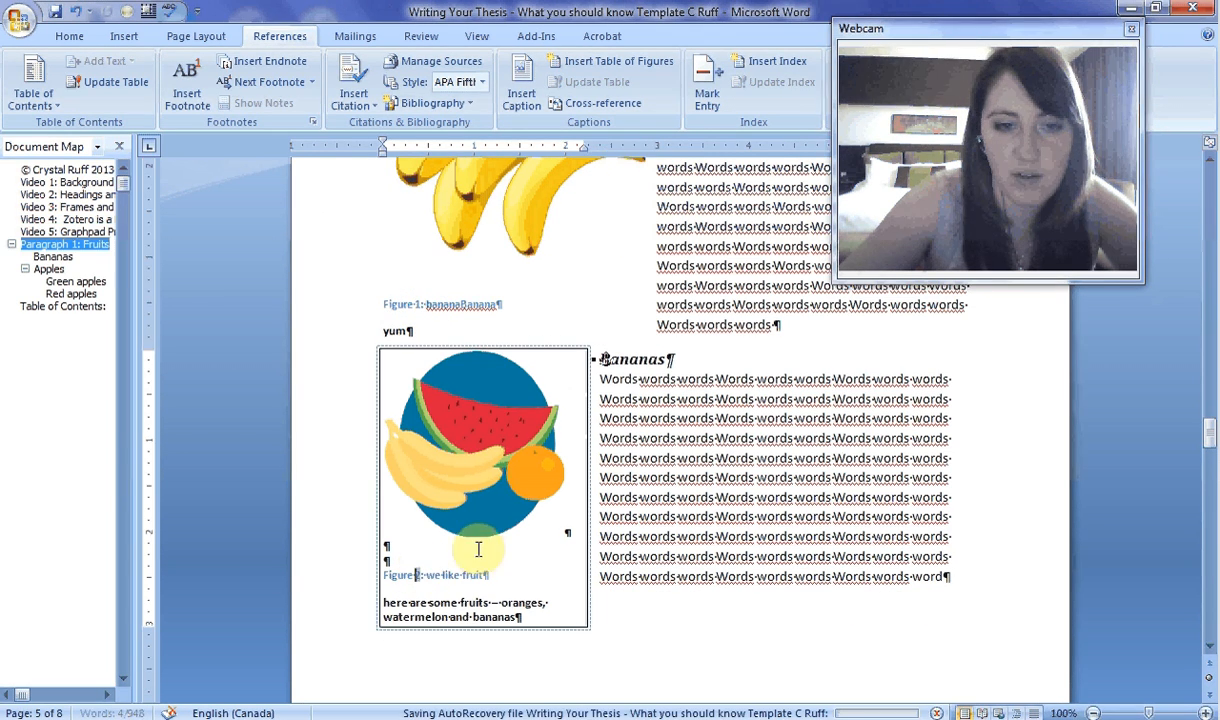
{"action": "scroll", "coordinate": [677, 563], "scroll_direction": "down", "scroll_amount": 5}
{"action": "scroll", "coordinate": [677, 563], "scroll_direction": "down", "scroll_amount": 6}
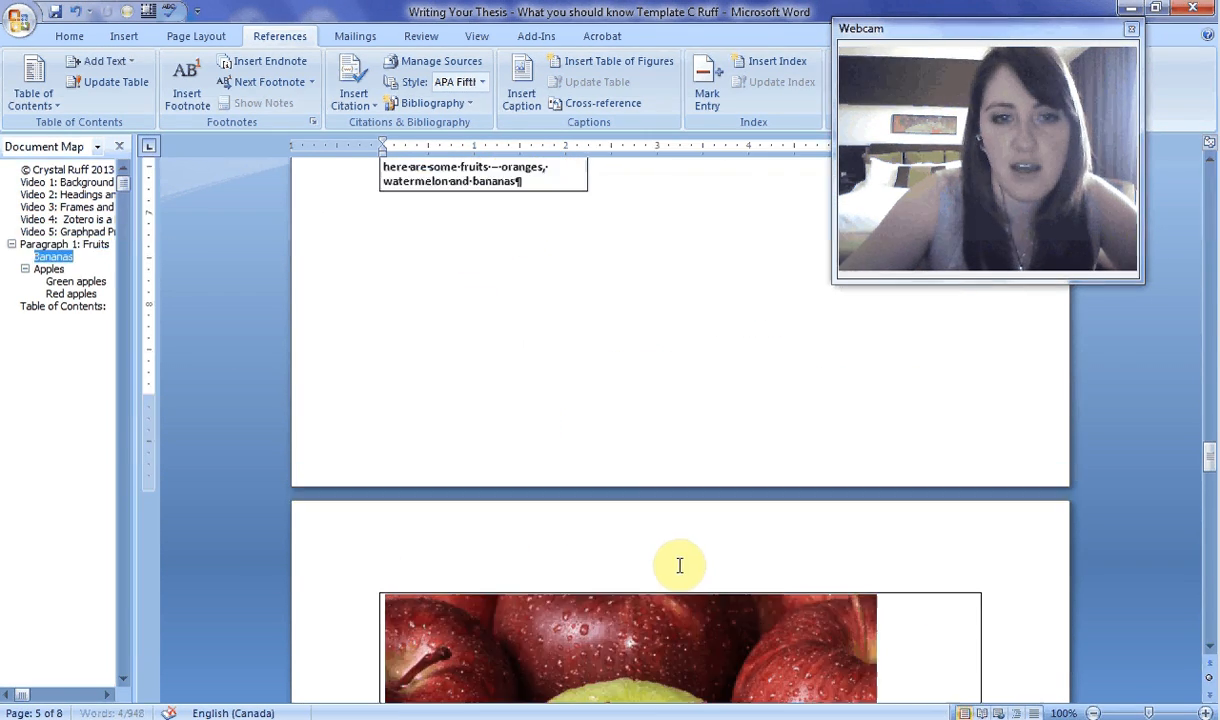
{"action": "scroll", "coordinate": [678, 575], "scroll_direction": "down", "scroll_amount": 3}
{"action": "left_click", "coordinate": [410, 528]}
Move the "green apples" text onto its own line below the green apple picture.
{"action": "scroll", "coordinate": [664, 526], "scroll_direction": "down", "scroll_amount": 7}
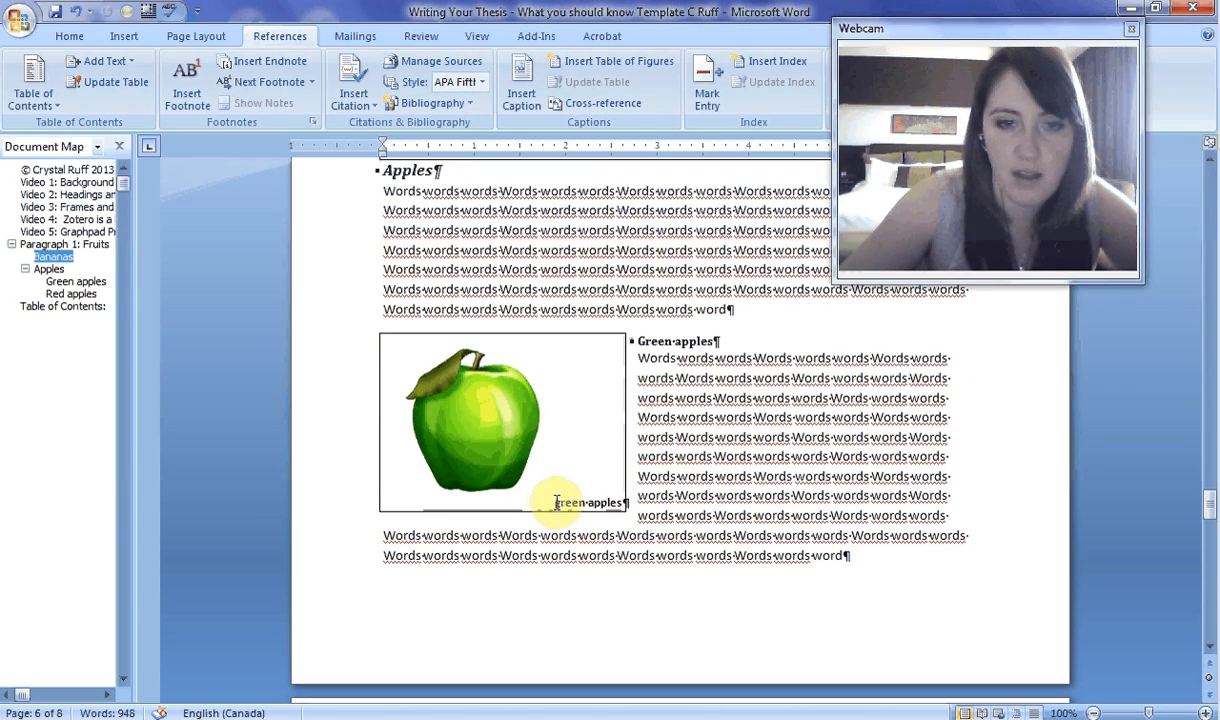
{"action": "left_click", "coordinate": [558, 503]}
{"action": "key", "text": "Return"}
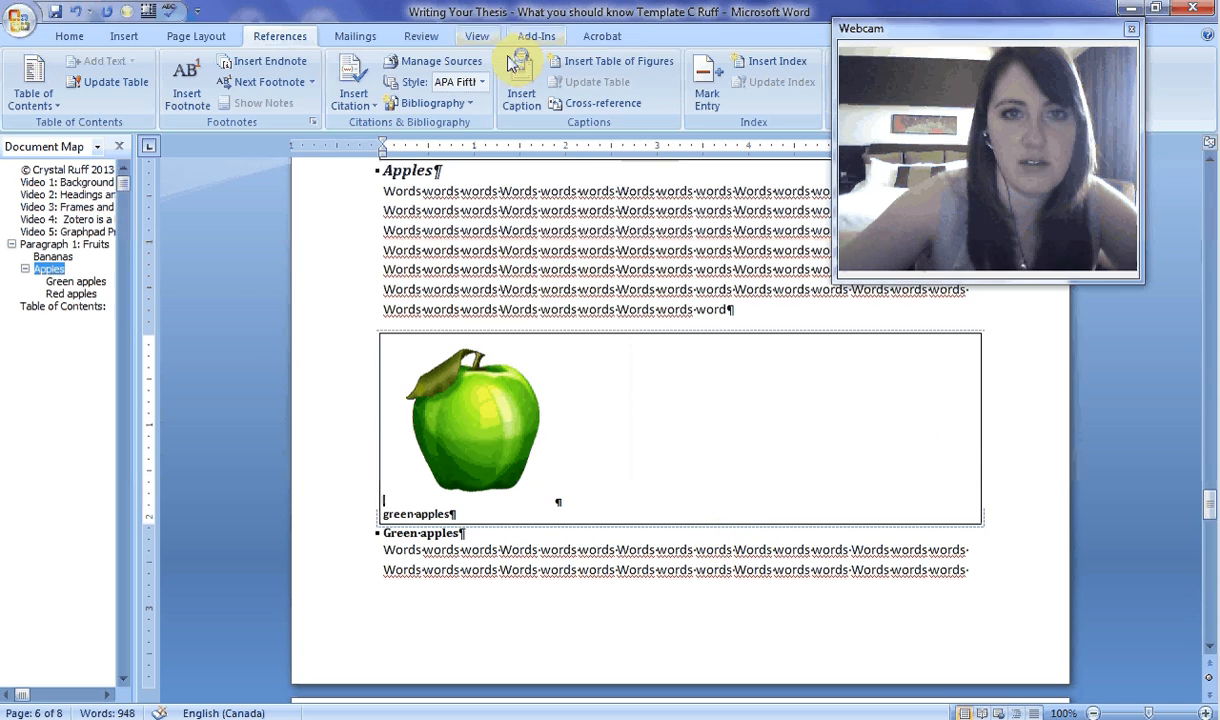
Insert an automatically numbered Figure caption between the green apple picture and its "green apples" text.
{"action": "left_click", "coordinate": [521, 93]}
{"action": "left_click", "coordinate": [505, 404]}
Move the "red apples" text onto its own line and insert a numbered Figure caption under the red apple picture.
{"action": "scroll", "coordinate": [621, 534], "scroll_direction": "down", "scroll_amount": 8}
{"action": "scroll", "coordinate": [575, 590], "scroll_direction": "down", "scroll_amount": 4}
{"action": "left_click", "coordinate": [781, 661]}
{"action": "key", "text": "Return"}
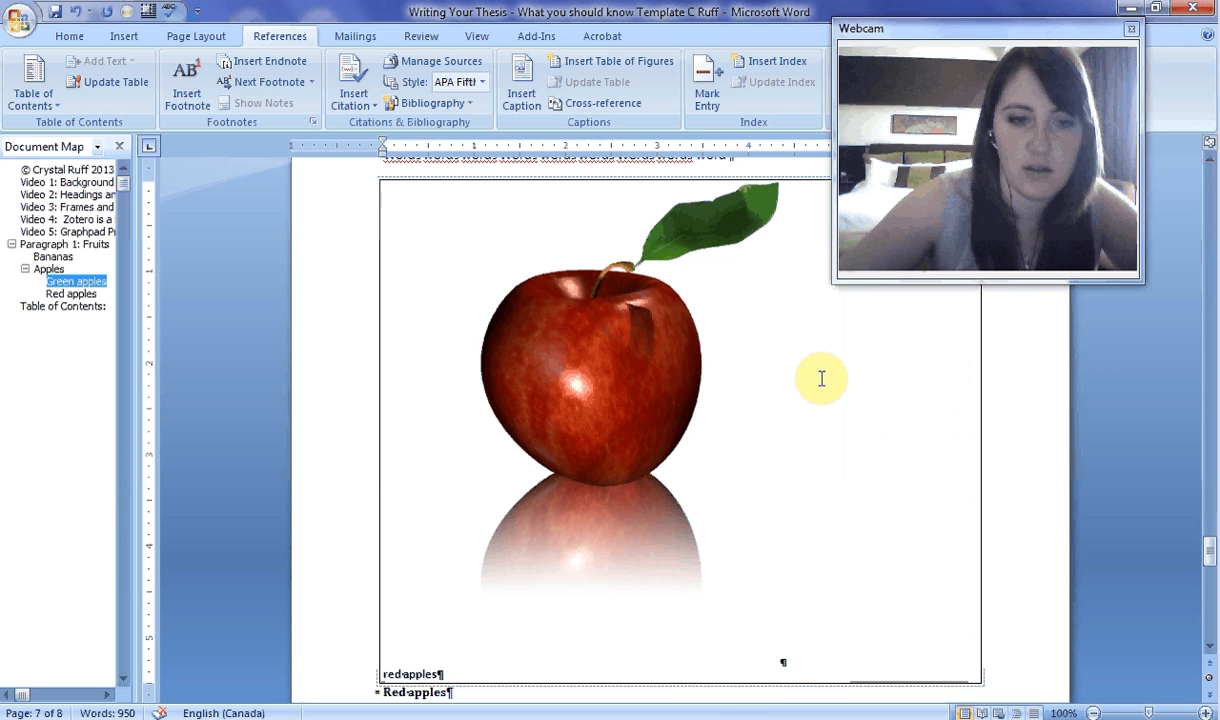
{"action": "key", "text": "Return"}
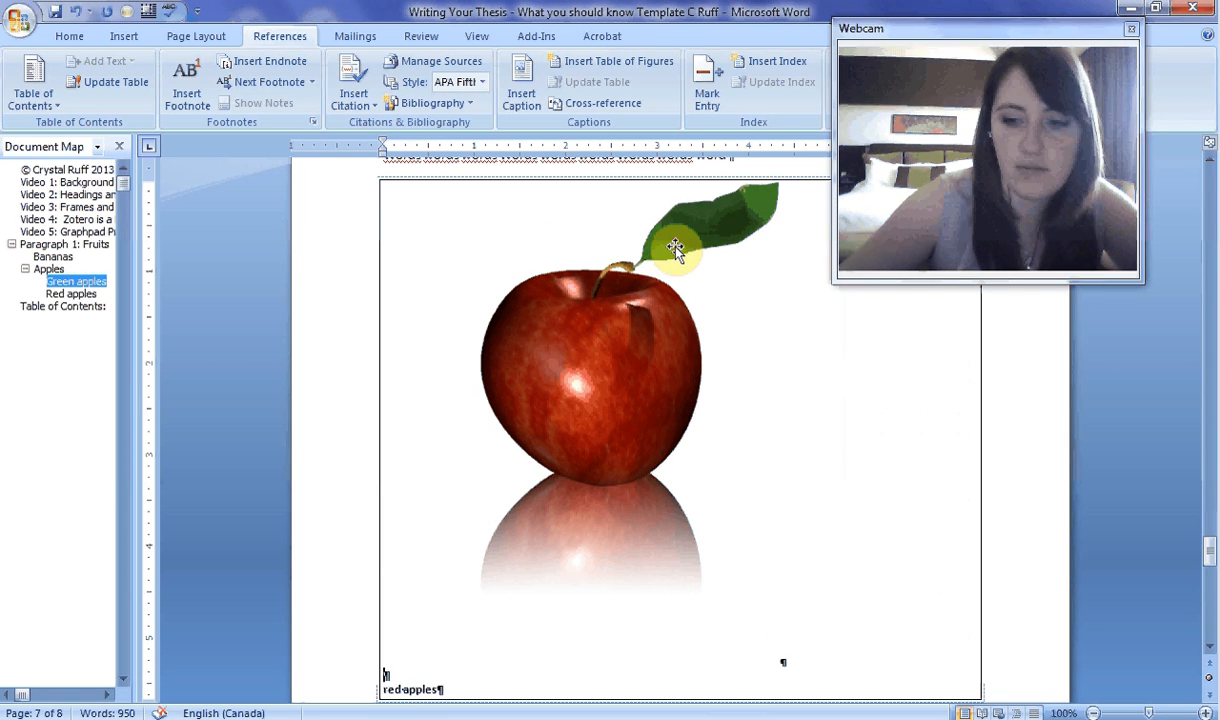
{"action": "left_click", "coordinate": [524, 96]}
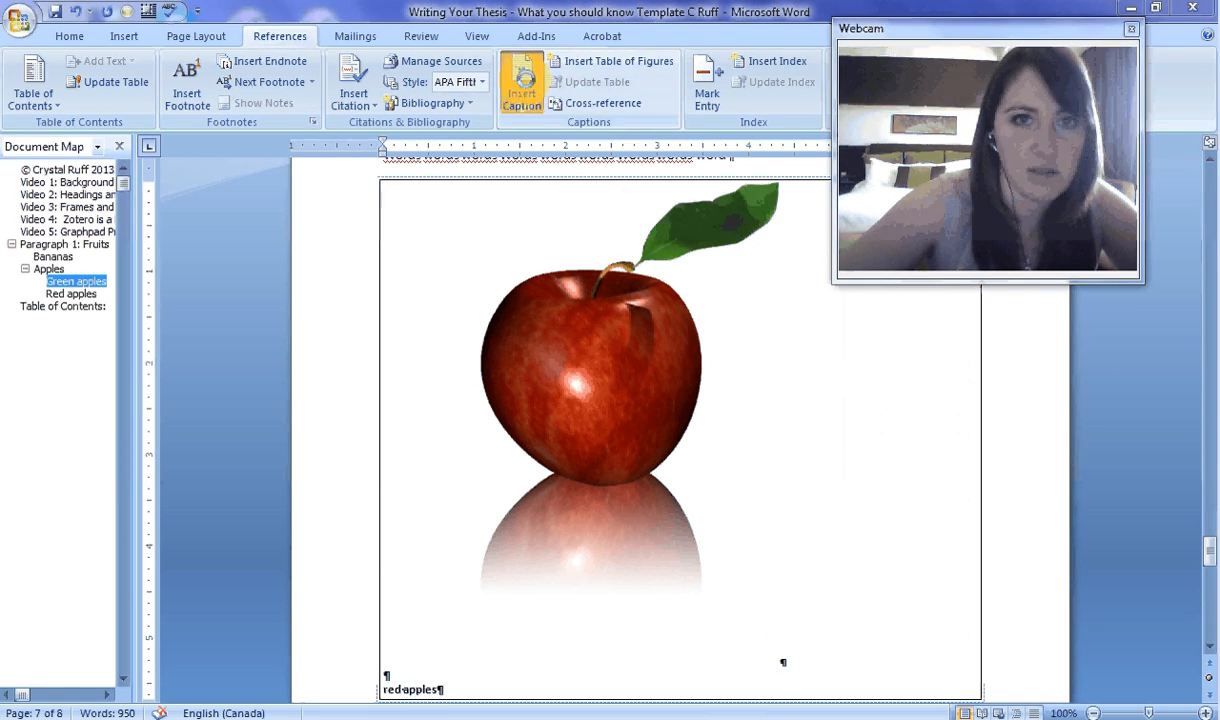
{"action": "left_click", "coordinate": [500, 404]}
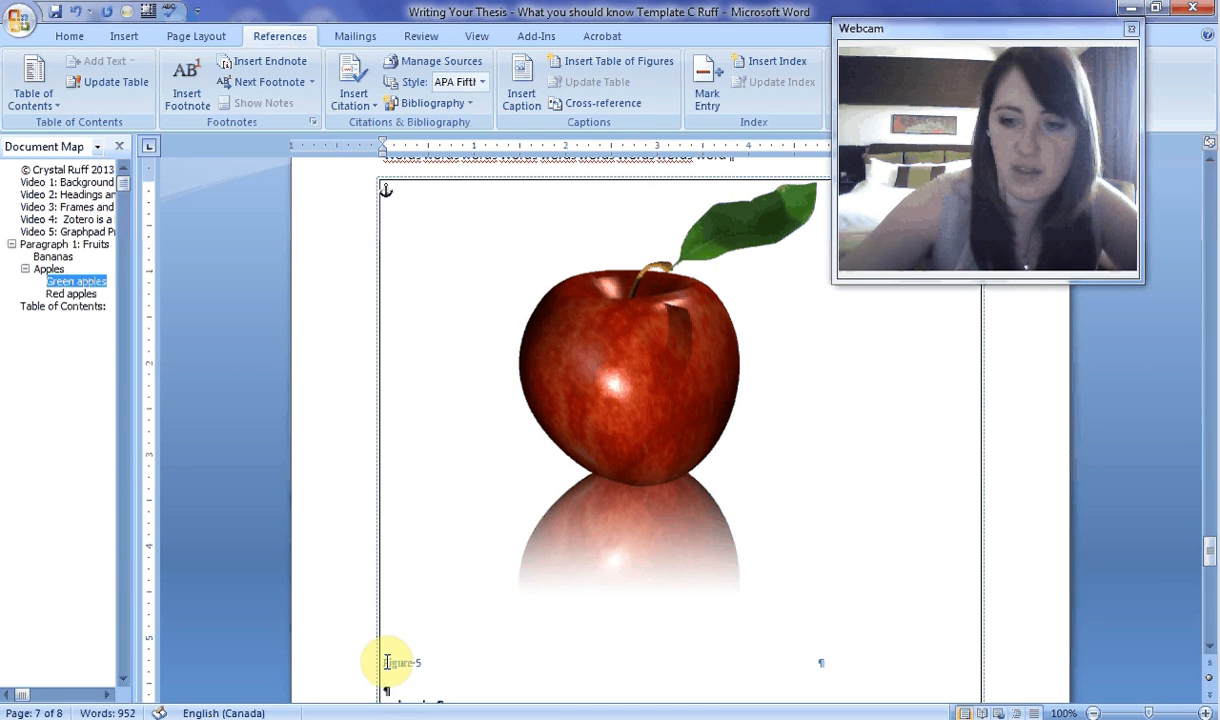
Add "fruits like watermelons, which are in" to the body text under "Paragraph 1: Fruits" and break the paragraph after it.
{"action": "left_click", "coordinate": [67, 207]}
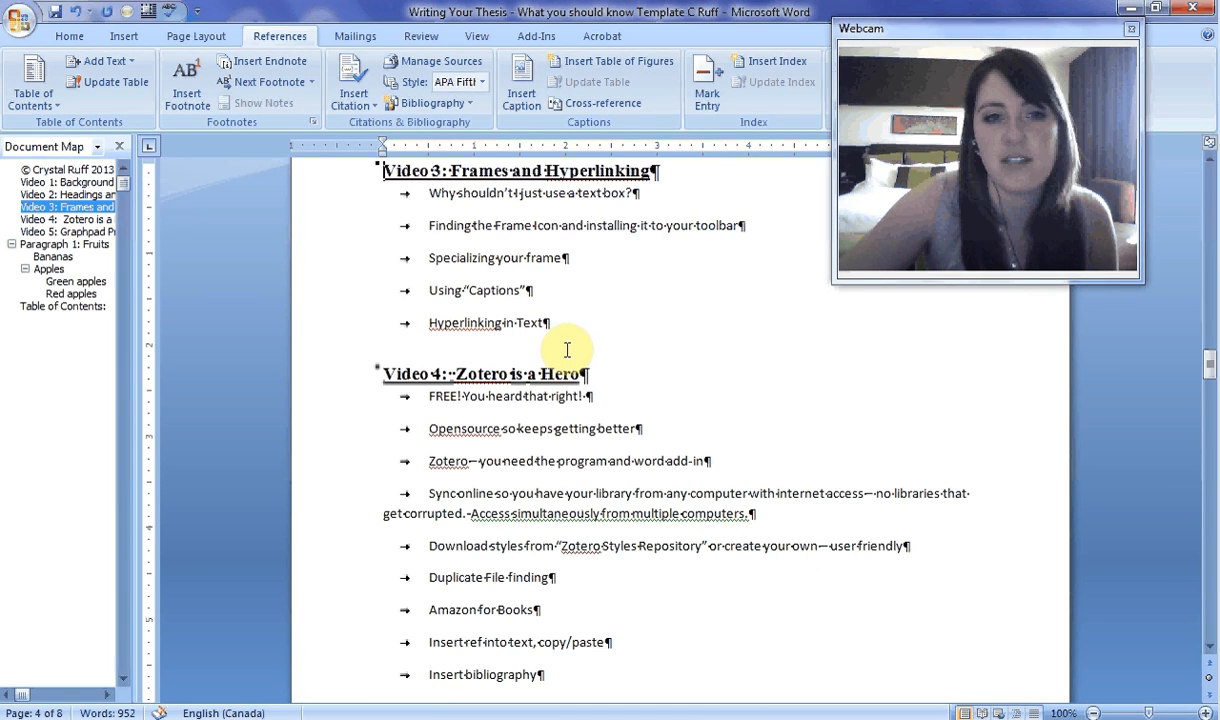
{"action": "left_click", "coordinate": [64, 244]}
{"action": "left_click_drag", "start_coordinate": [982, 30], "coordinate": [1058, 28]}
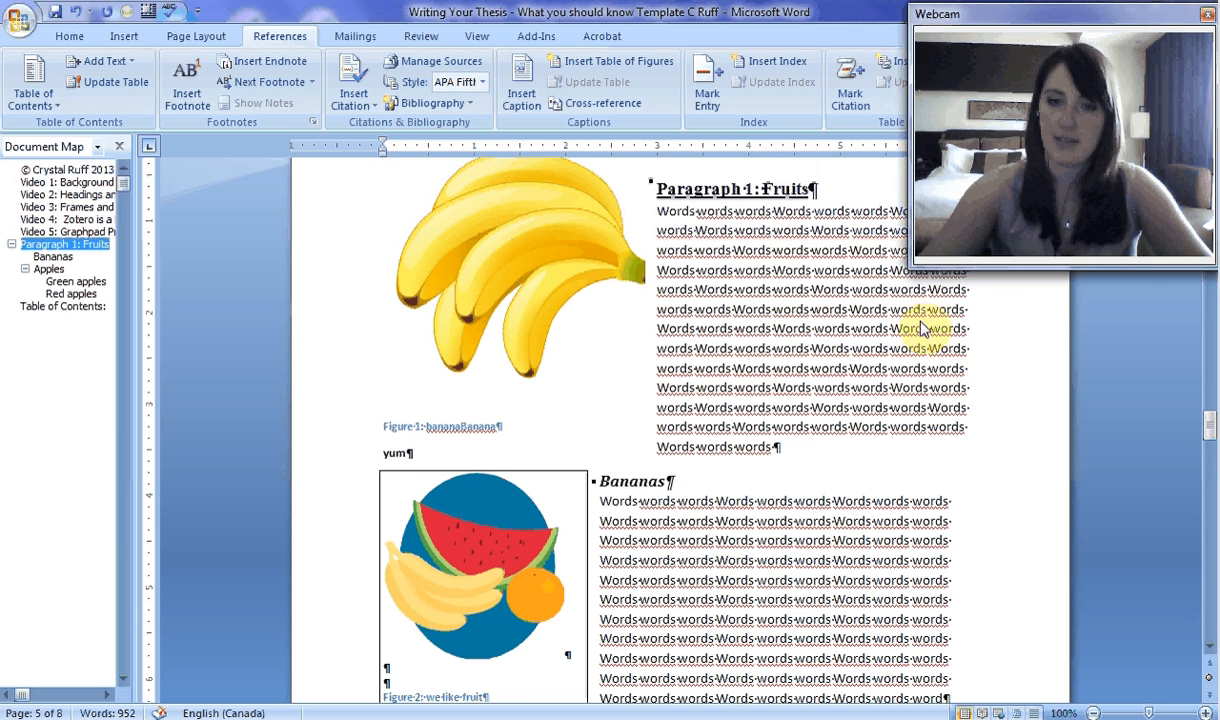
{"action": "double_click", "coordinate": [775, 292]}
{"action": "key", "text": "Left"}
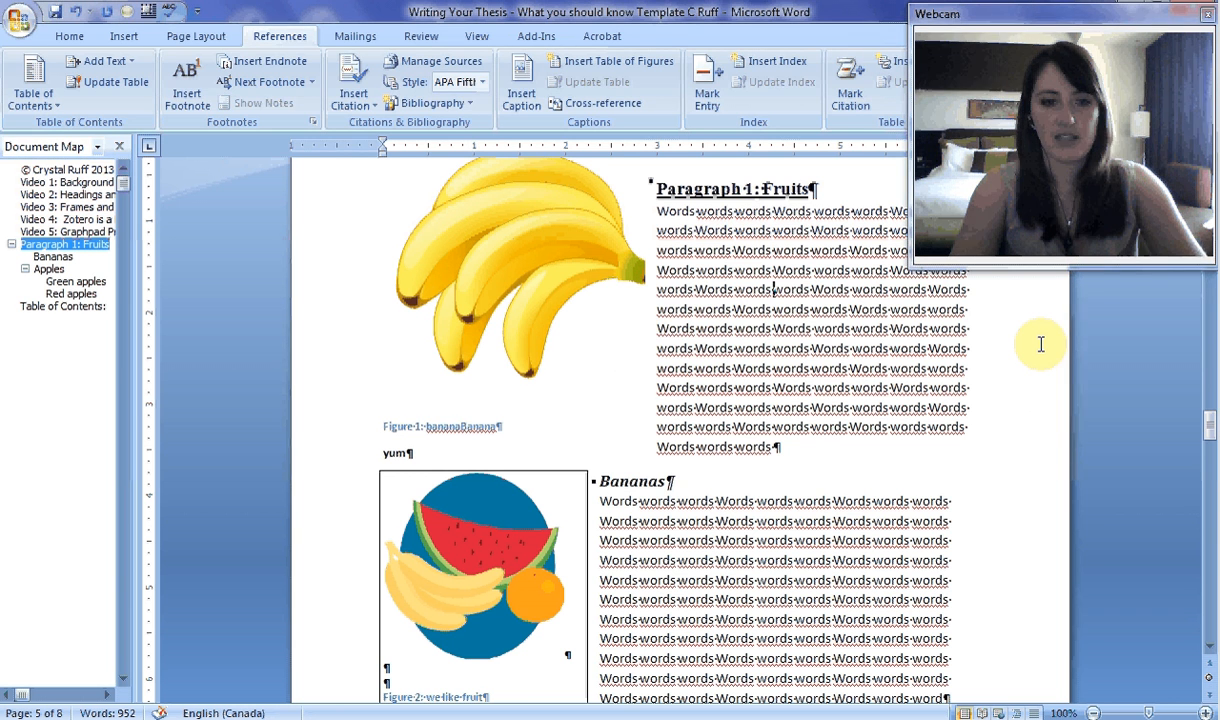
{"action": "type", "text": "fruits li"}
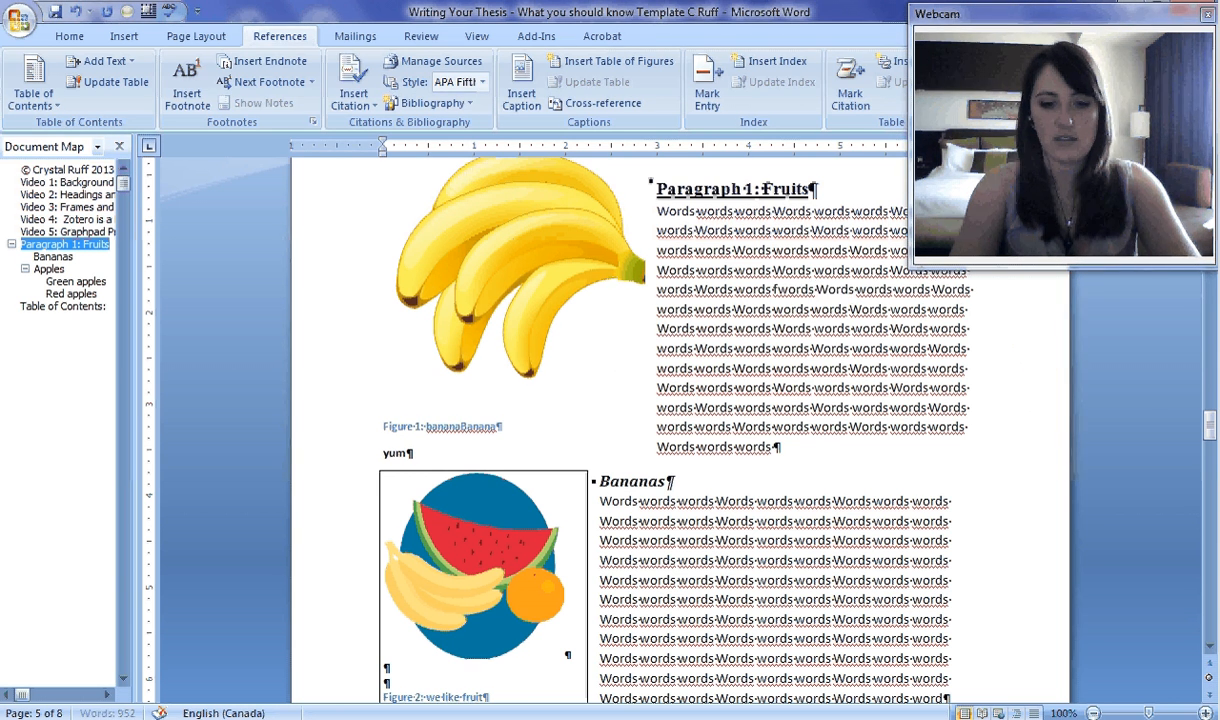
{"action": "type", "text": "ke w"}
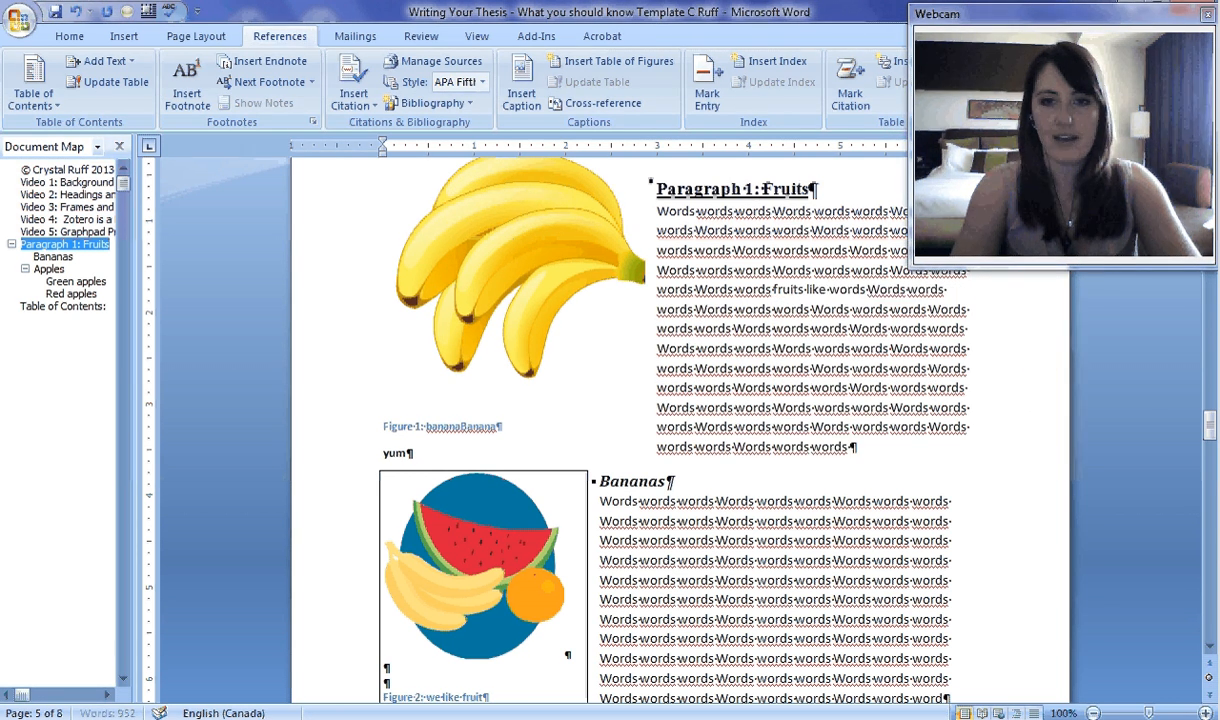
{"action": "type", "text": "atermel"}
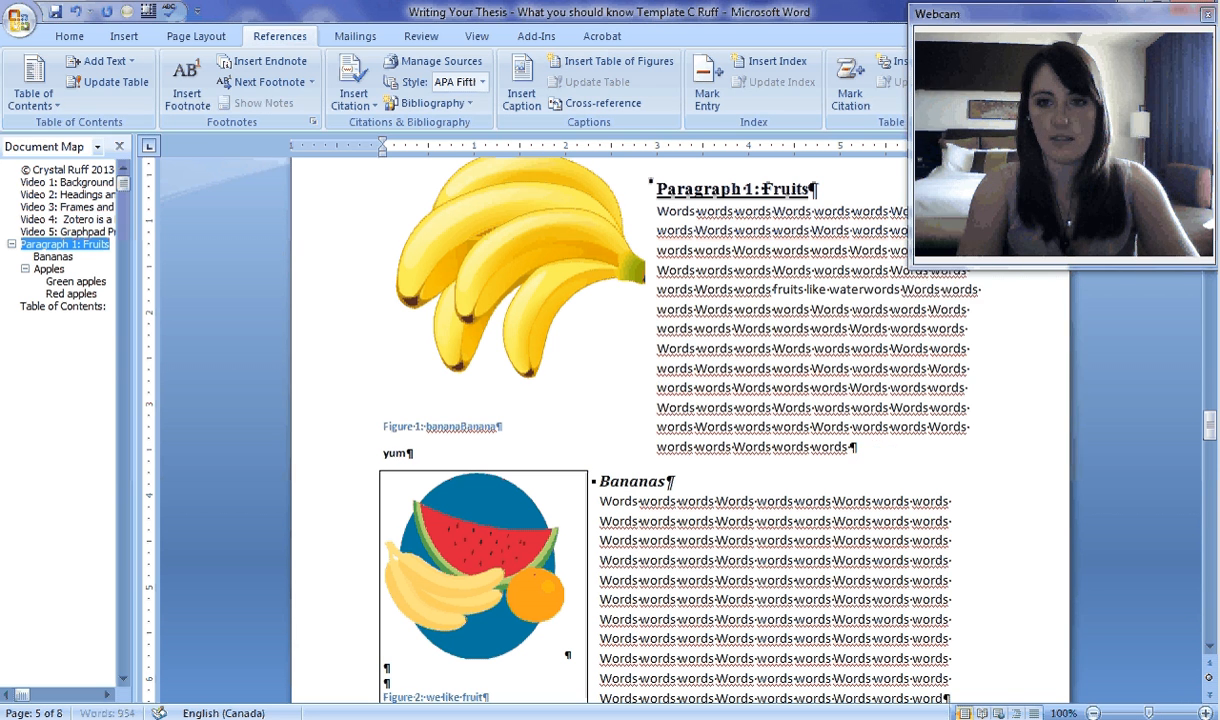
{"action": "type", "text": "ons "}
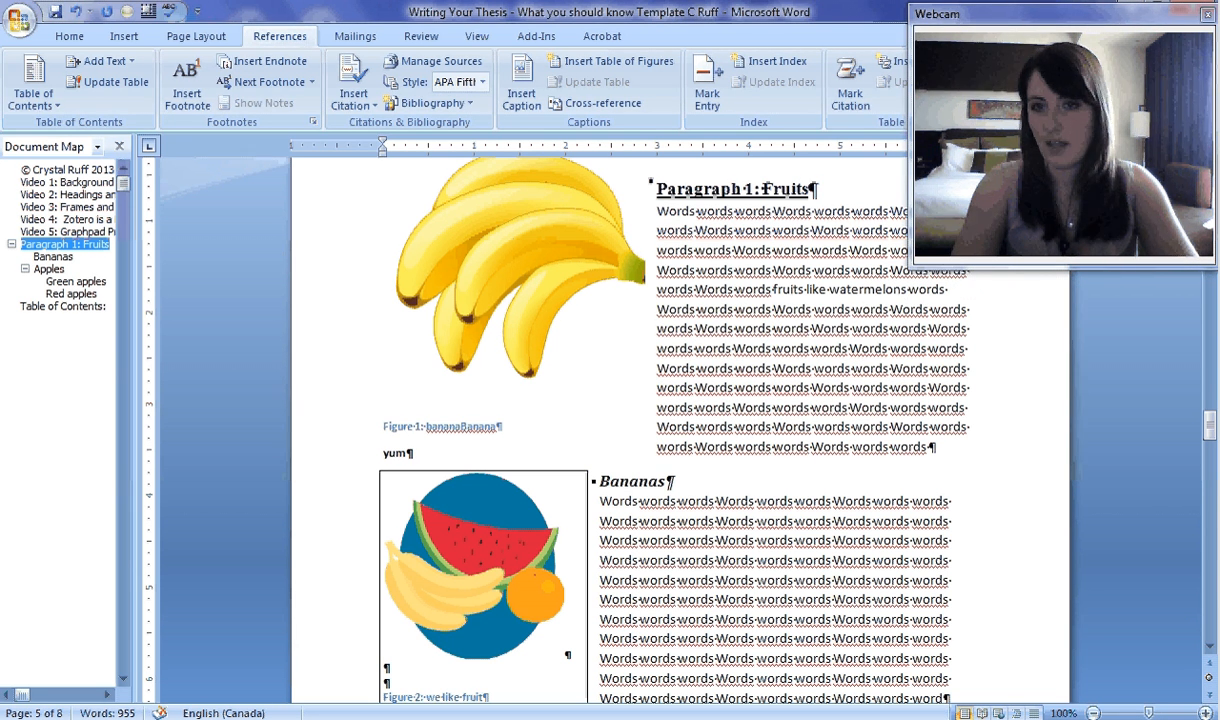
{"action": "type", "text": ", which are in"}
{"action": "key", "text": "Return"}
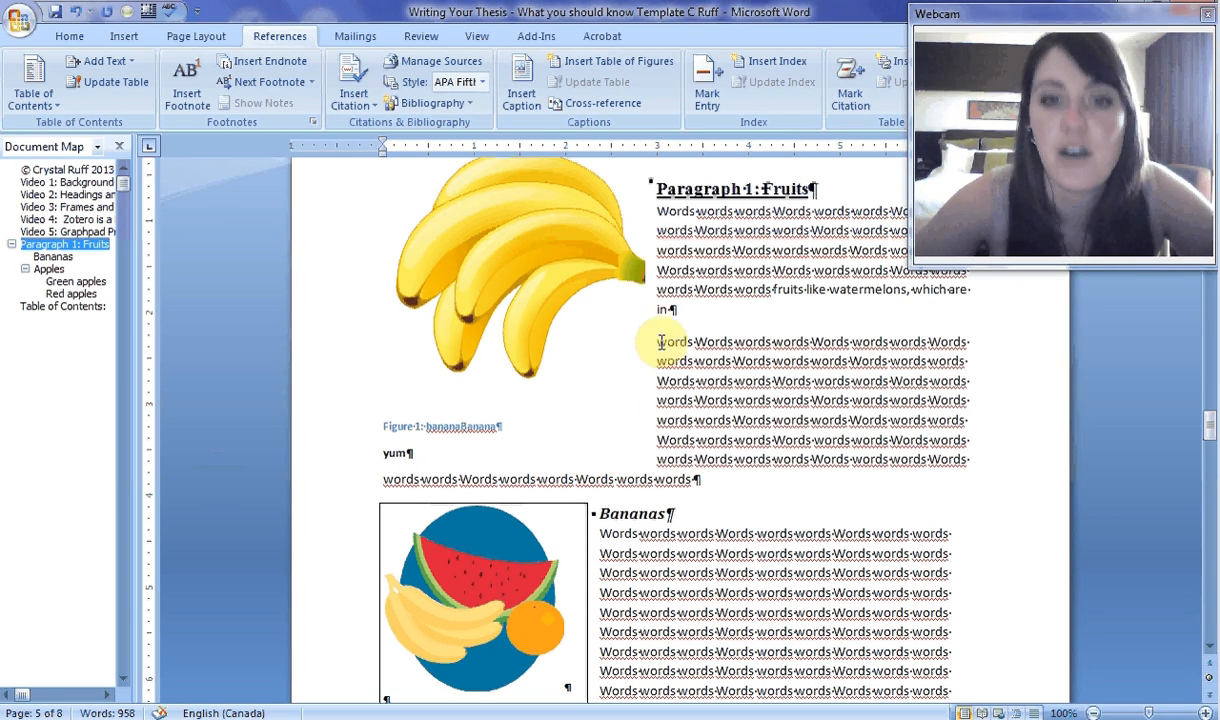
Insert a hyperlinked cross-reference to the "we like fruit" figure after "which are in", using only label and number.
{"action": "left_click", "coordinate": [680, 292]}
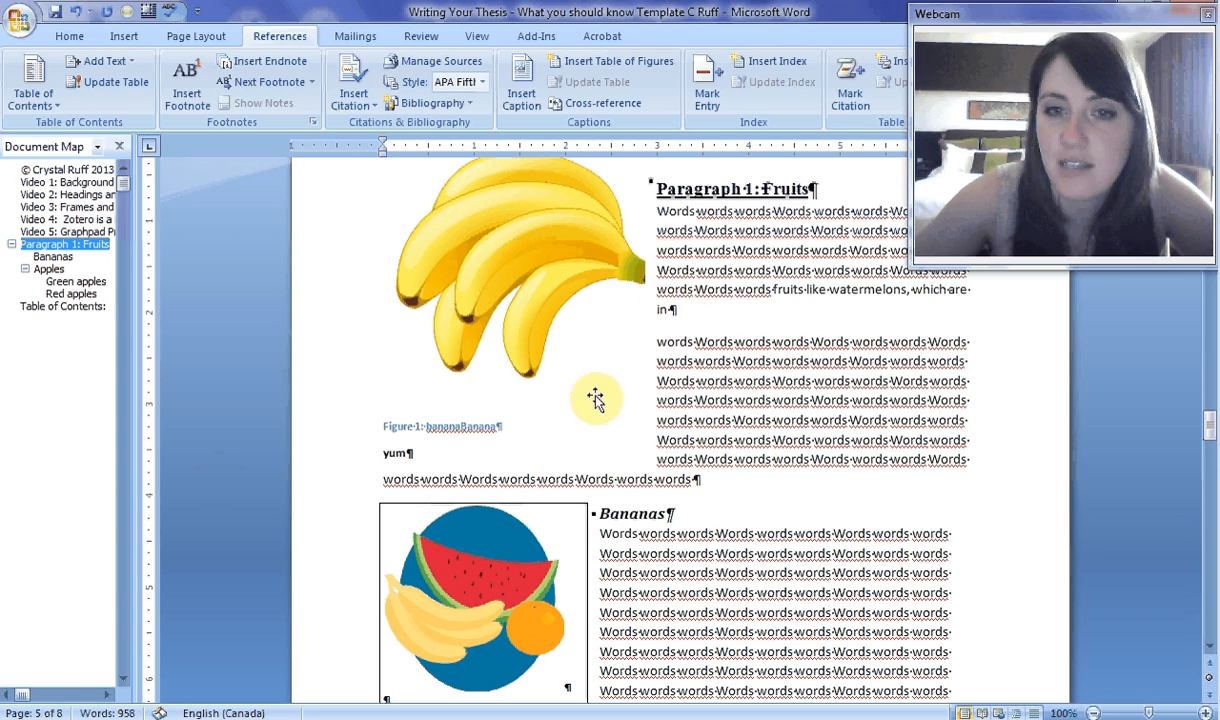
{"action": "left_click", "coordinate": [527, 605]}
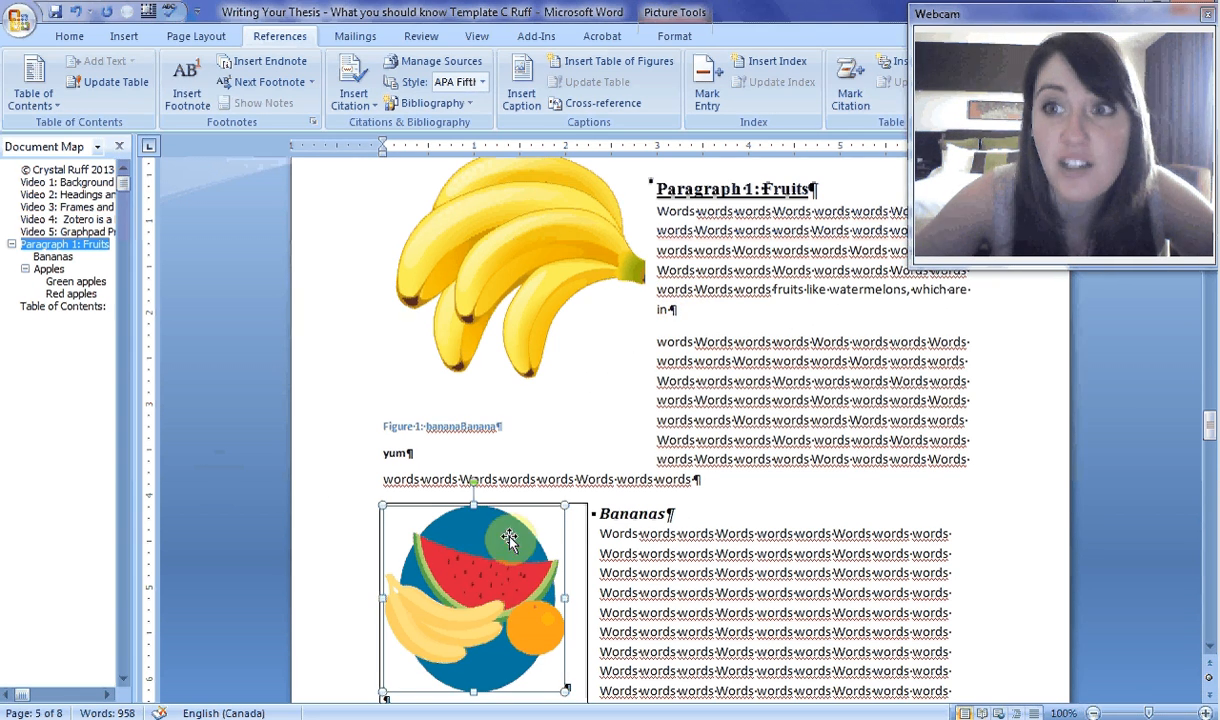
{"action": "scroll", "coordinate": [660, 540], "scroll_direction": "down", "scroll_amount": 3}
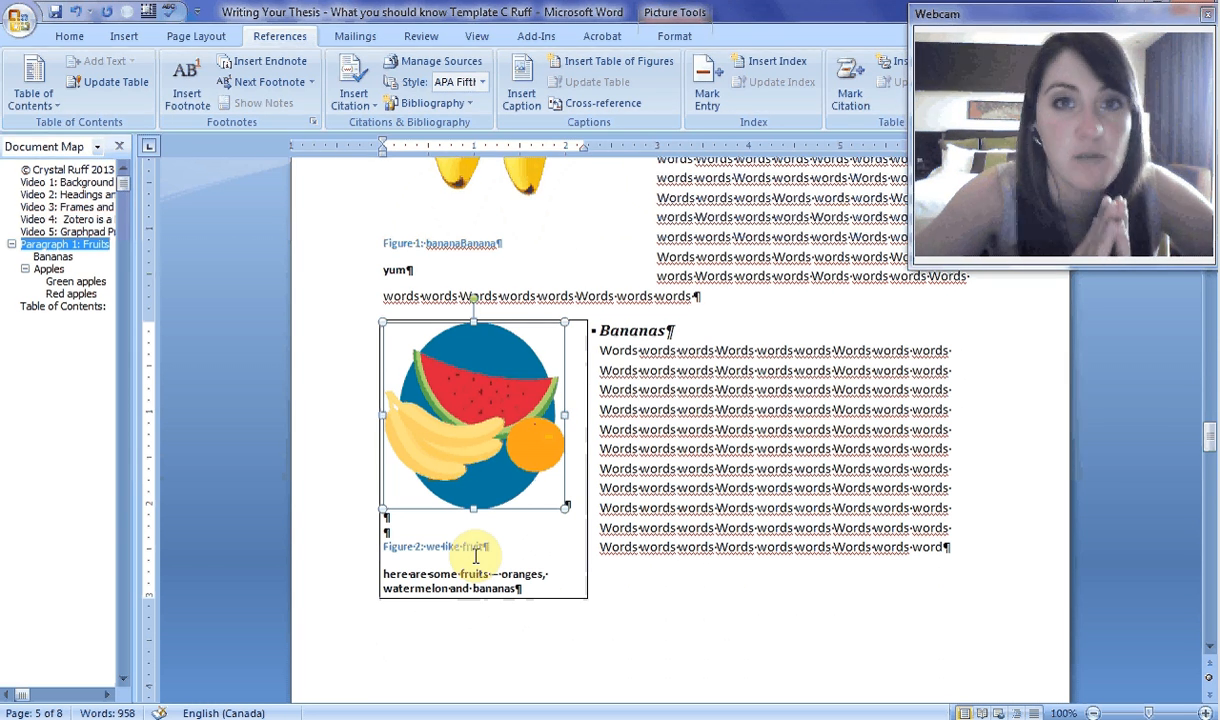
{"action": "scroll", "coordinate": [476, 558], "scroll_direction": "up", "scroll_amount": 3}
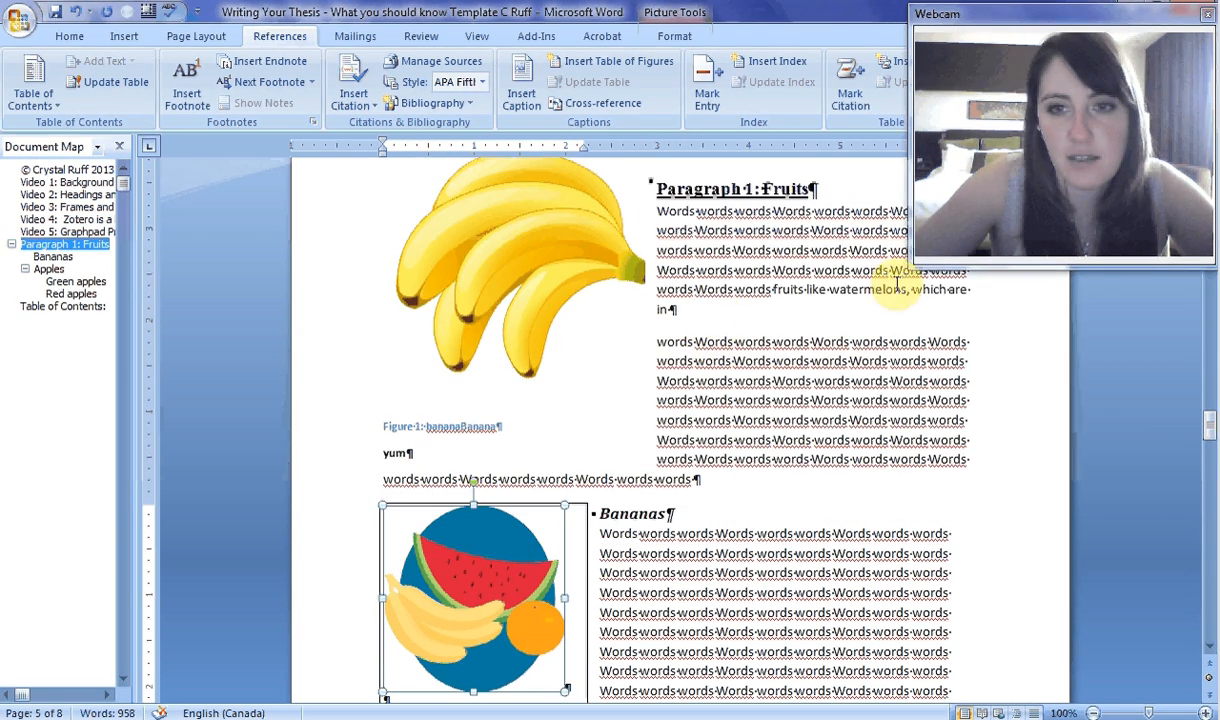
{"action": "left_click", "coordinate": [671, 310]}
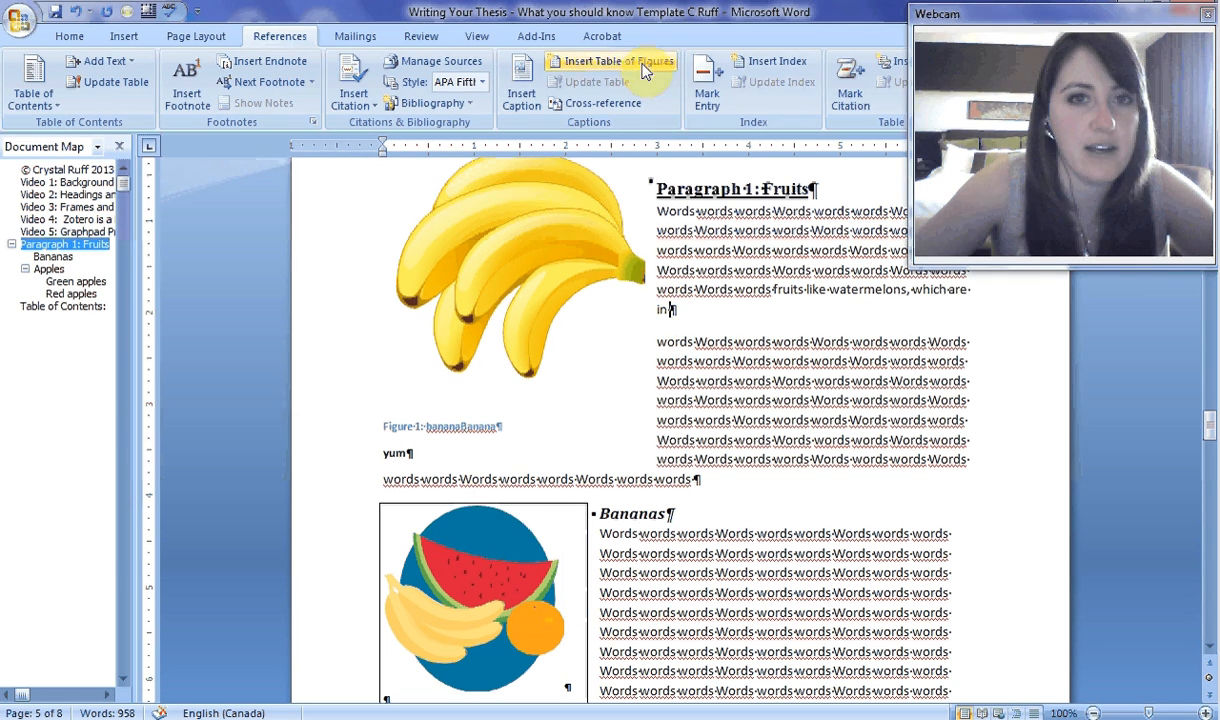
{"action": "left_click", "coordinate": [580, 104]}
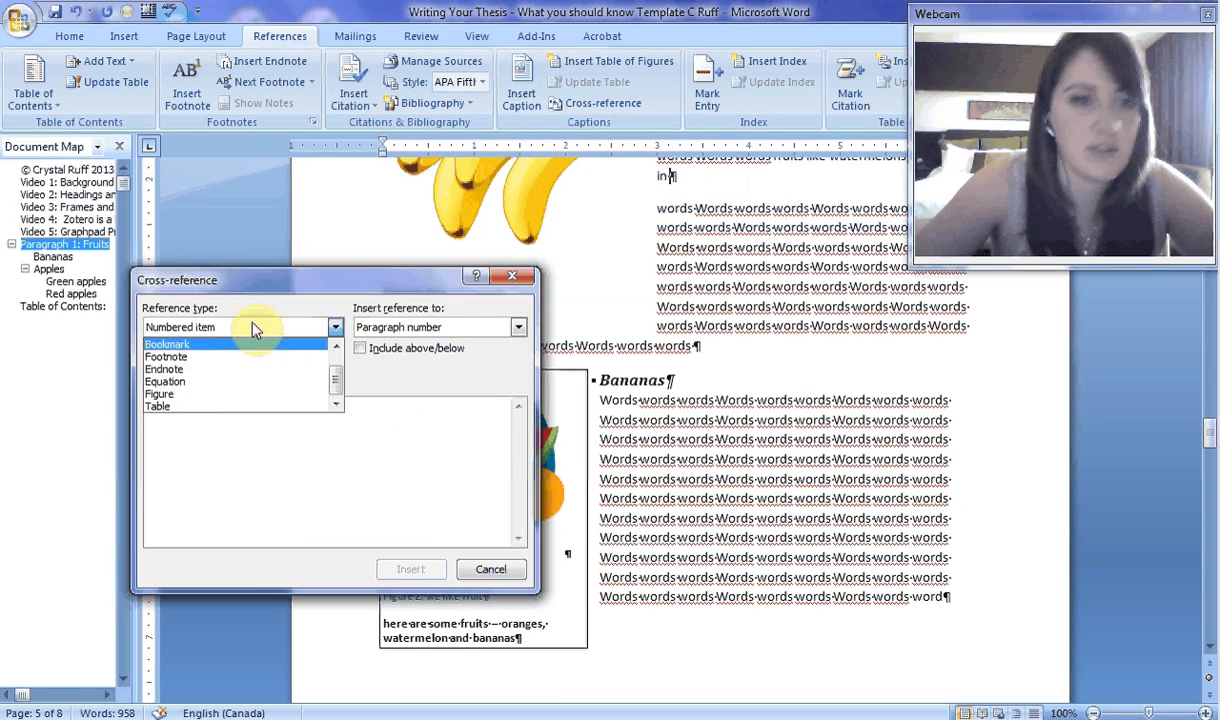
{"action": "left_click", "coordinate": [337, 327]}
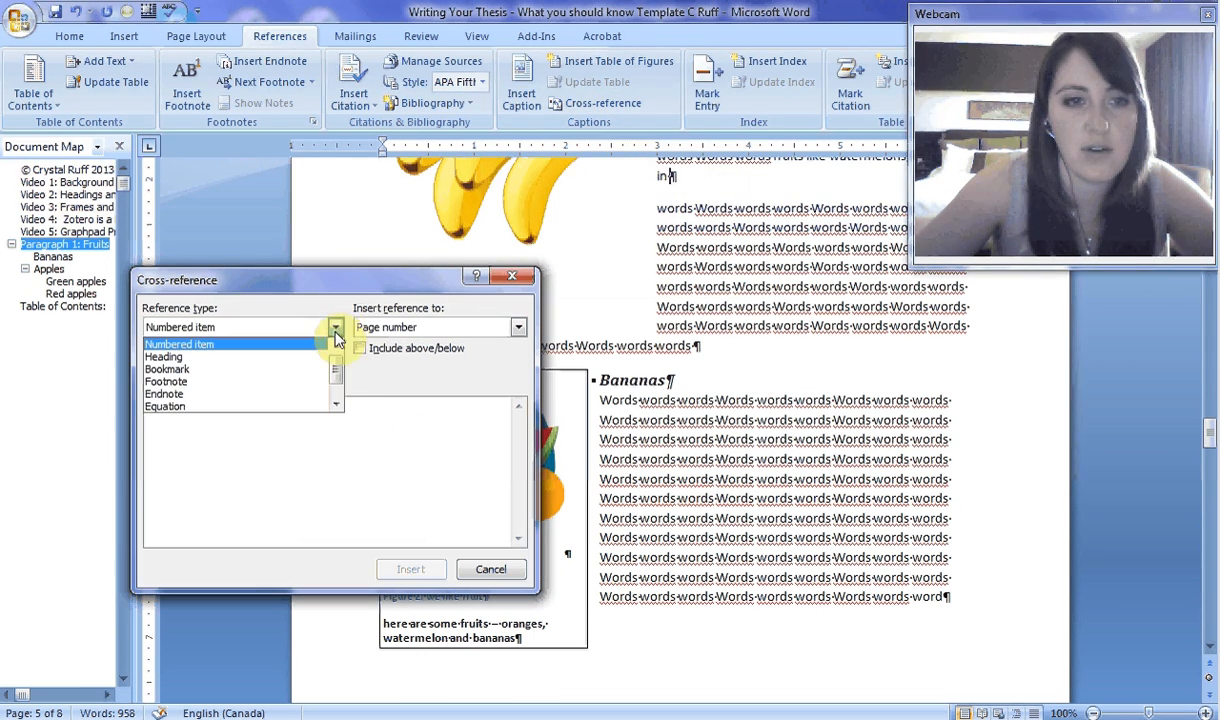
{"action": "left_click_drag", "start_coordinate": [340, 372], "coordinate": [347, 390]}
{"action": "left_click", "coordinate": [322, 394]}
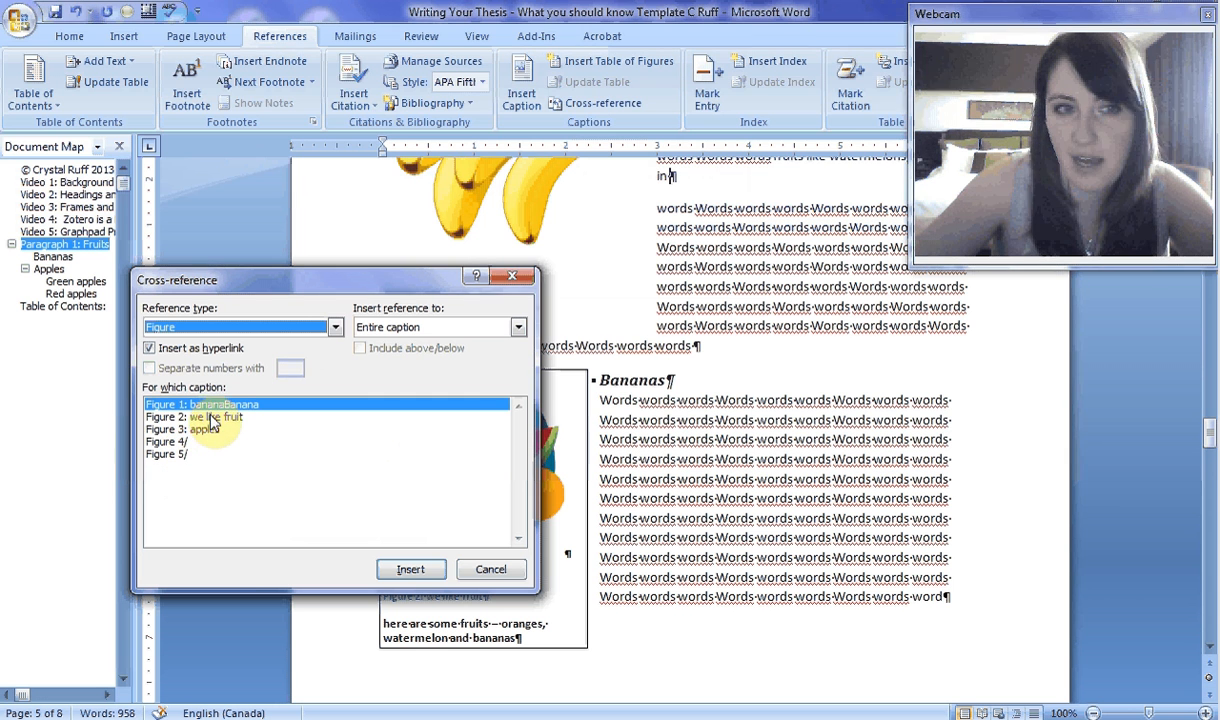
{"action": "left_click", "coordinate": [212, 417]}
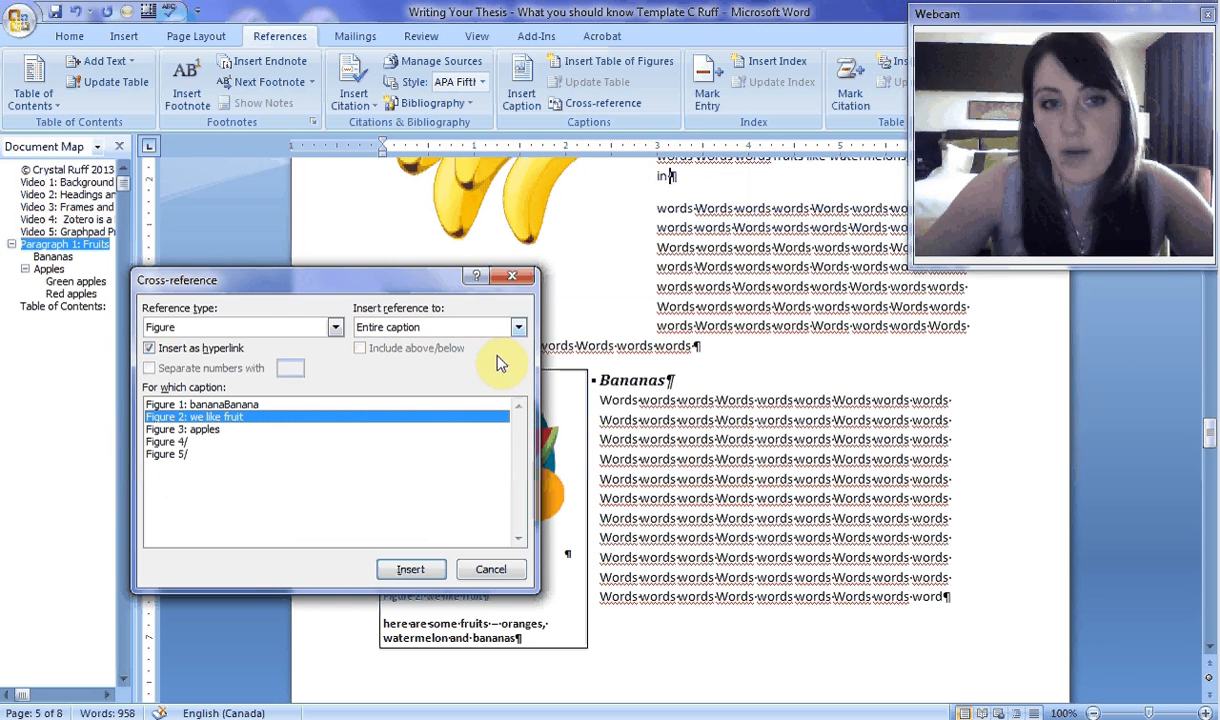
{"action": "left_click", "coordinate": [520, 328]}
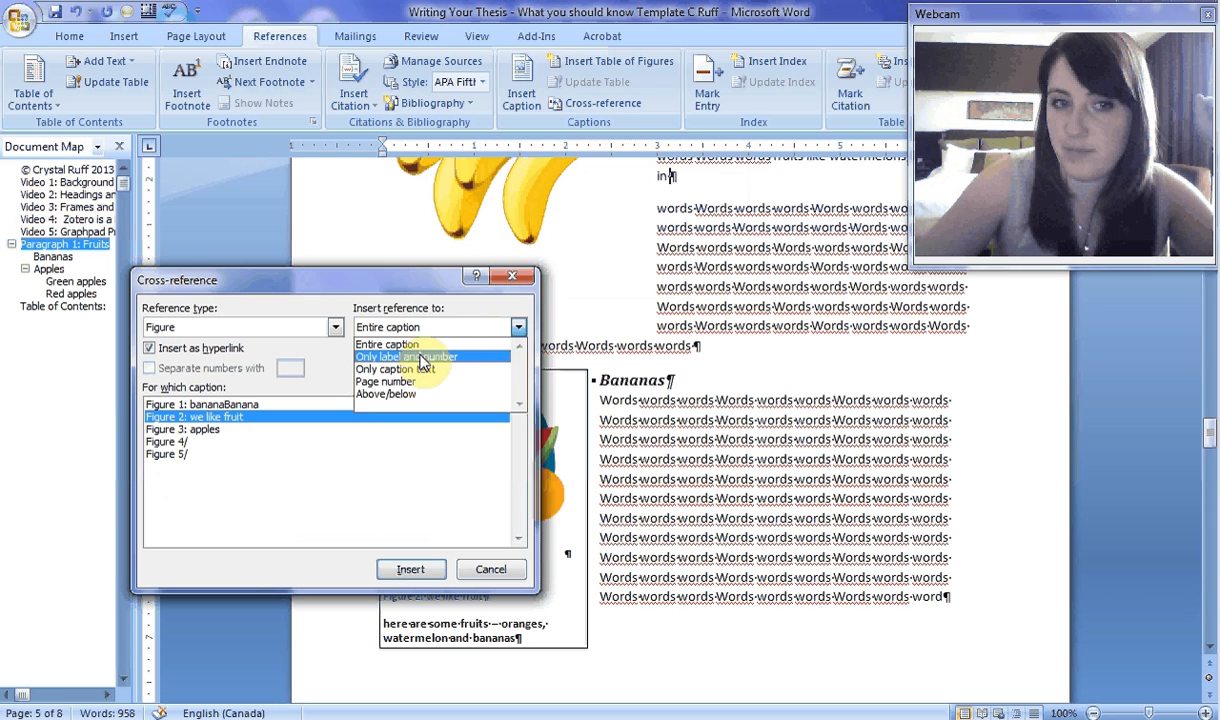
{"action": "left_click", "coordinate": [421, 358]}
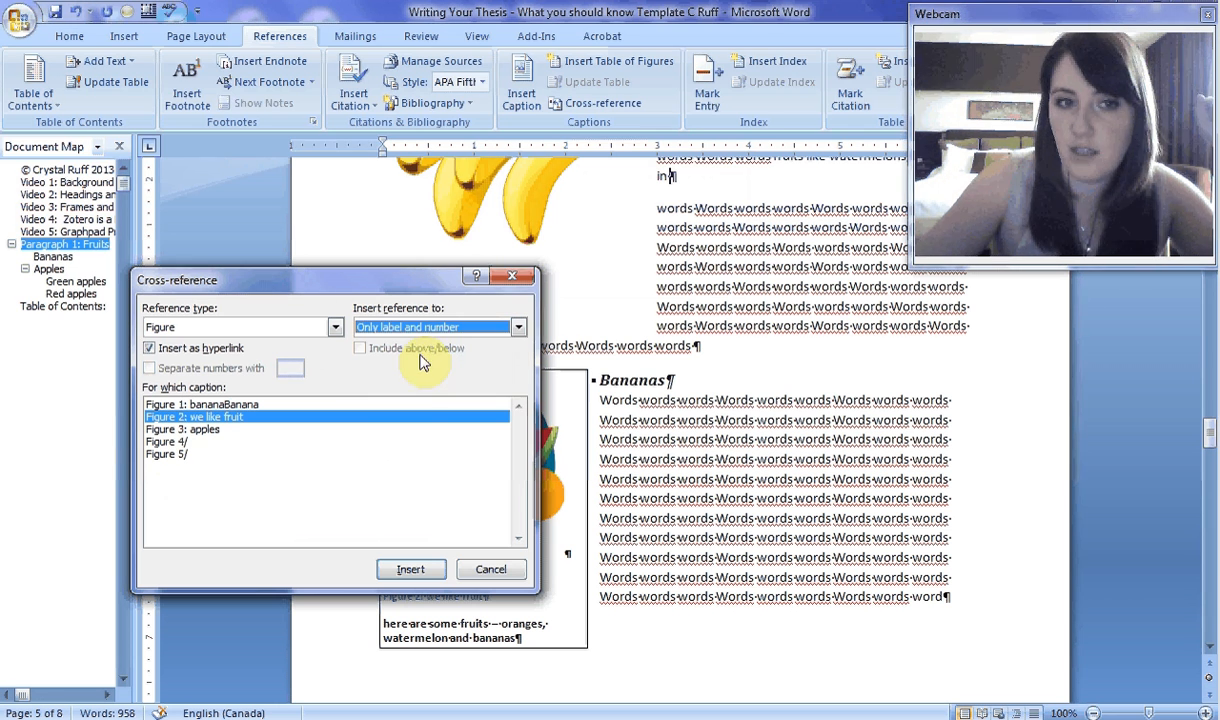
{"action": "left_click", "coordinate": [410, 572]}
Continue the sentence with ", bananas – in" and insert a label-and-number cross-reference to Figure 1.
{"action": "left_click", "coordinate": [722, 180]}
{"action": "scroll", "coordinate": [862, 238], "scroll_direction": "up", "scroll_amount": 3}
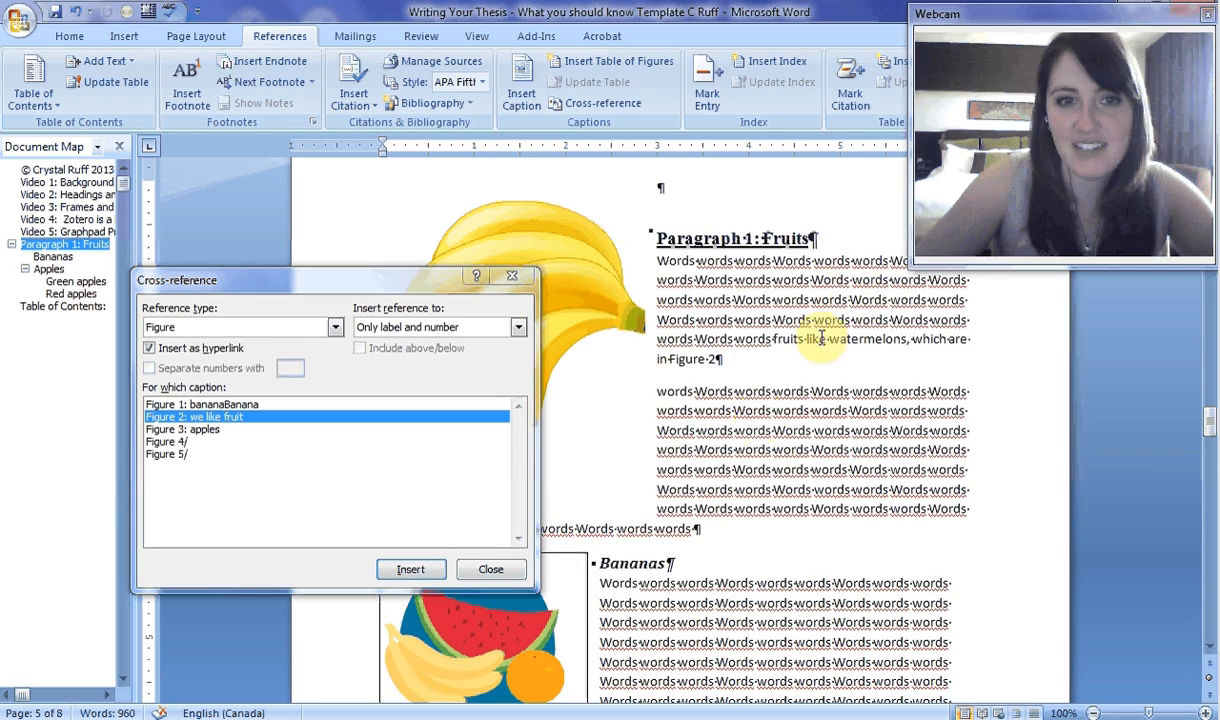
{"action": "scroll", "coordinate": [765, 357], "scroll_direction": "down", "scroll_amount": 2}
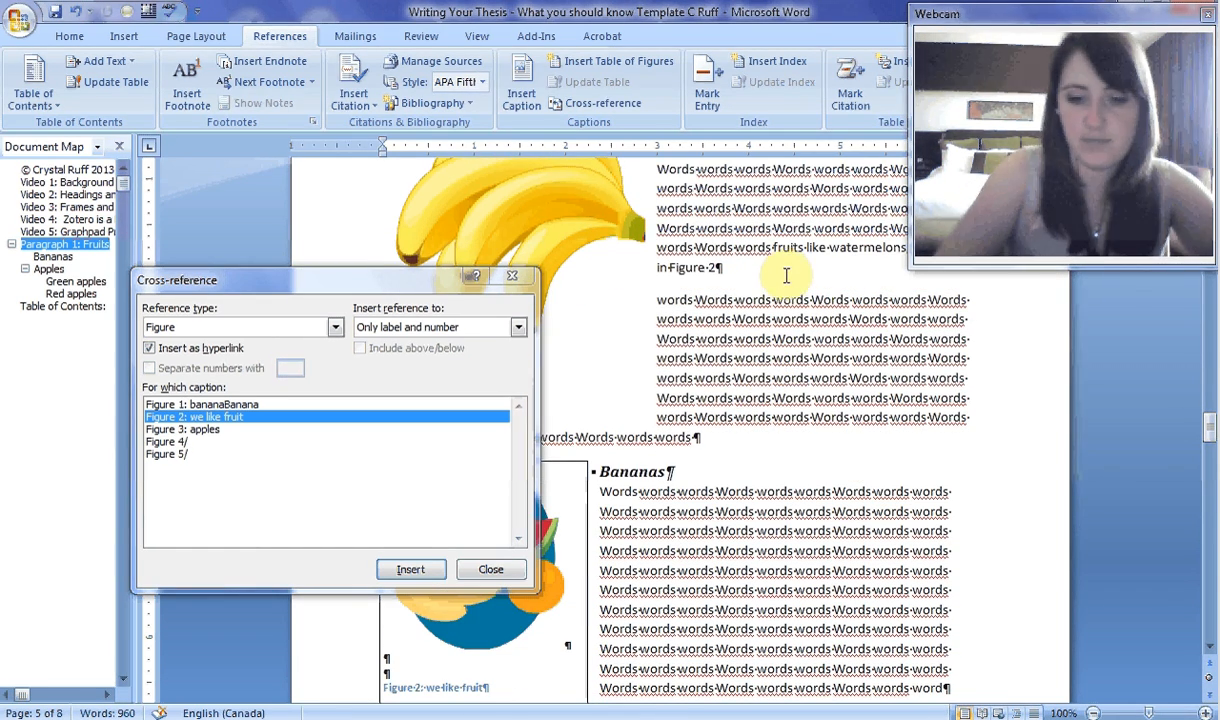
{"action": "type", "text": ", bananas—in"}
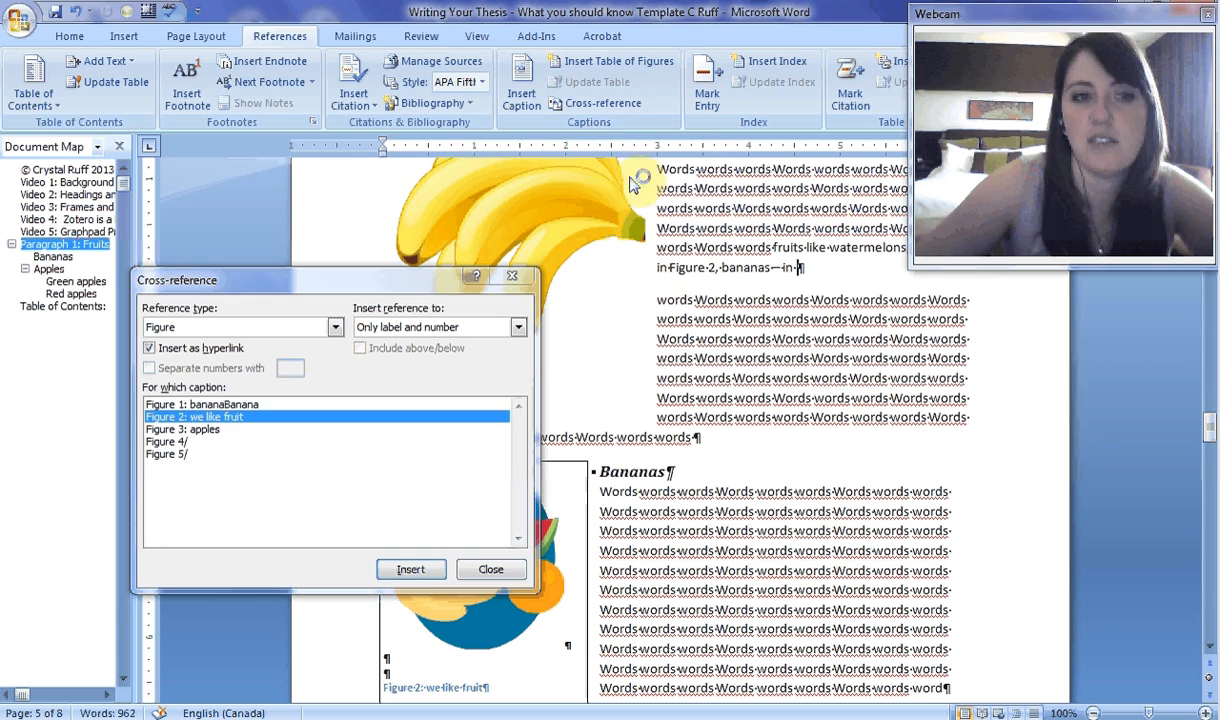
{"action": "left_click", "coordinate": [210, 404]}
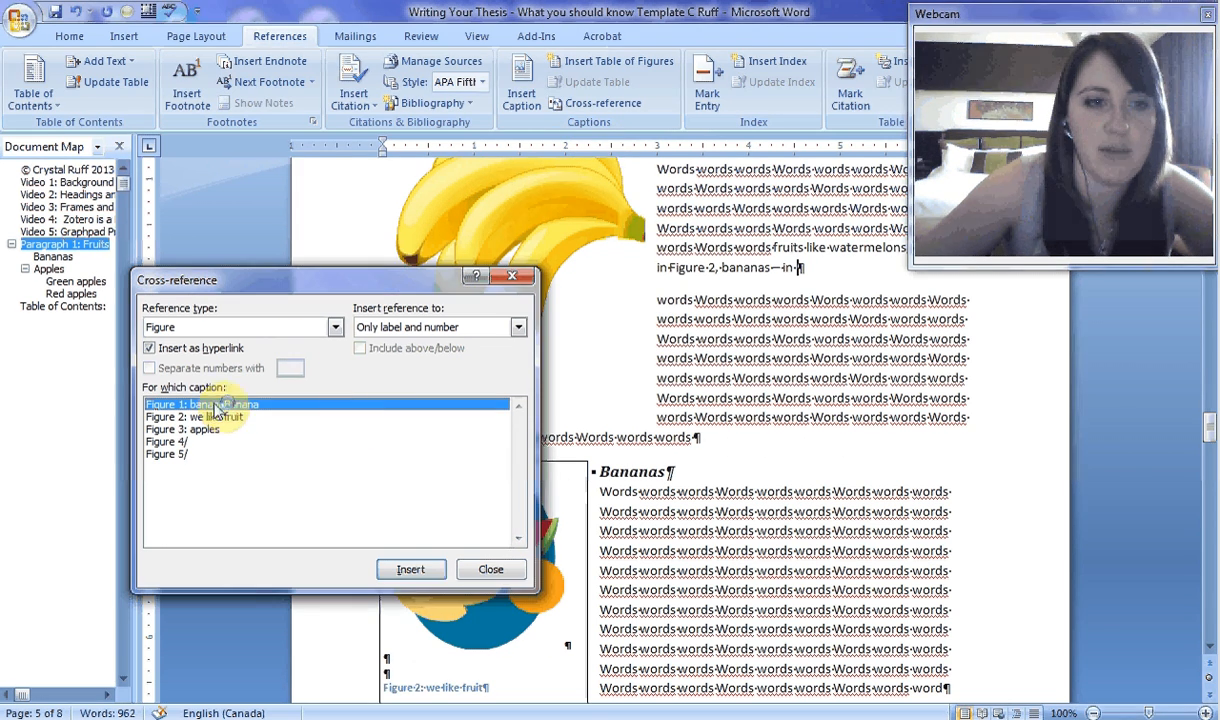
{"action": "left_click", "coordinate": [414, 570]}
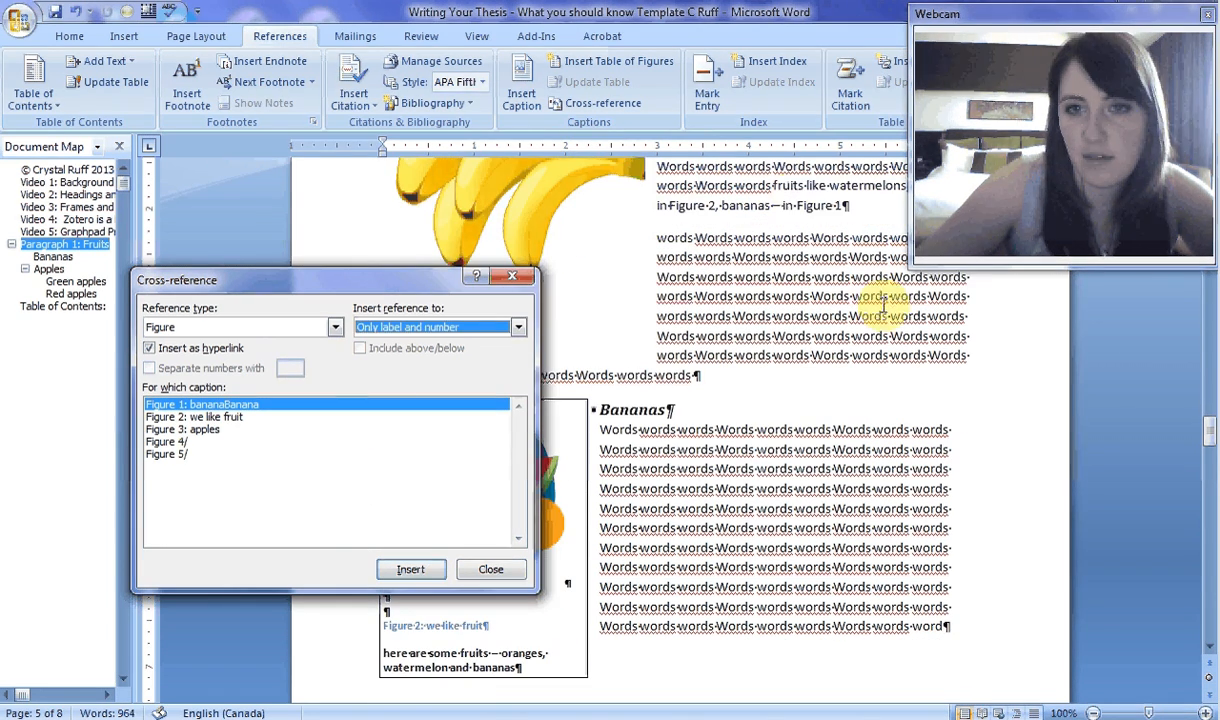
Add "and apples, in" after the Figure 1 reference, followed by cross-references to Figure 3 and Figure 4.
{"action": "left_click", "coordinate": [871, 211]}
{"action": "type", "text": "and ap"}
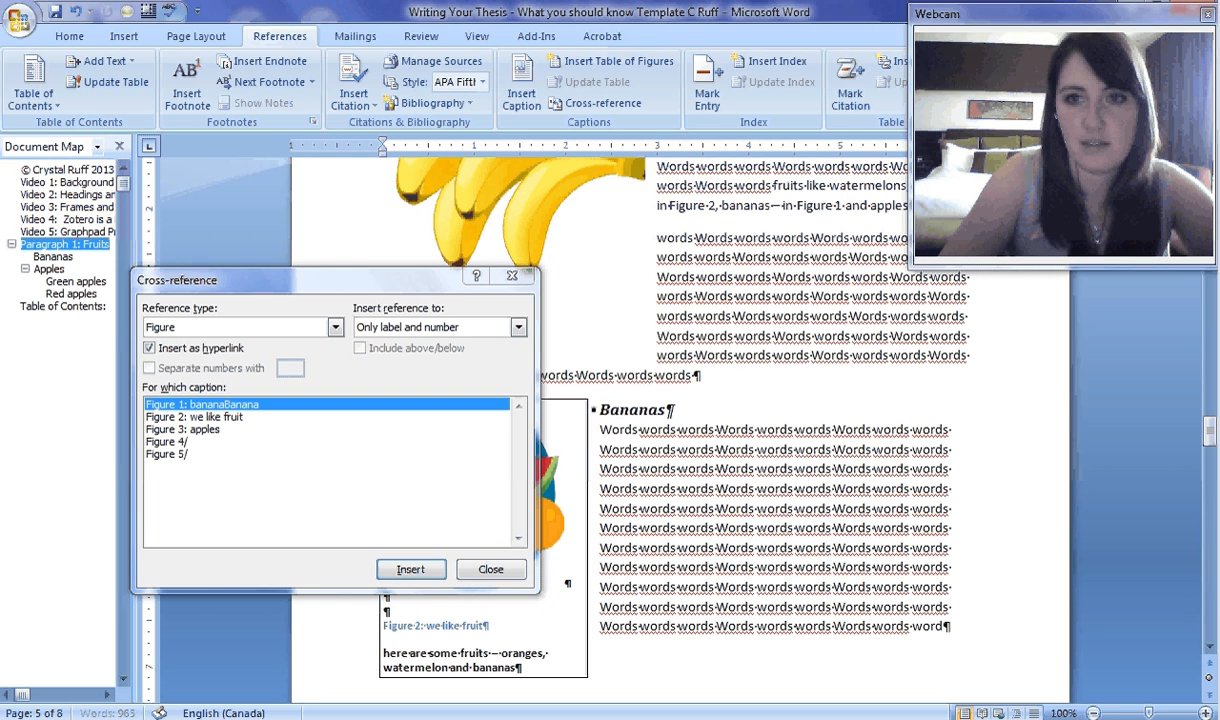
{"action": "type", "text": "ples, in"}
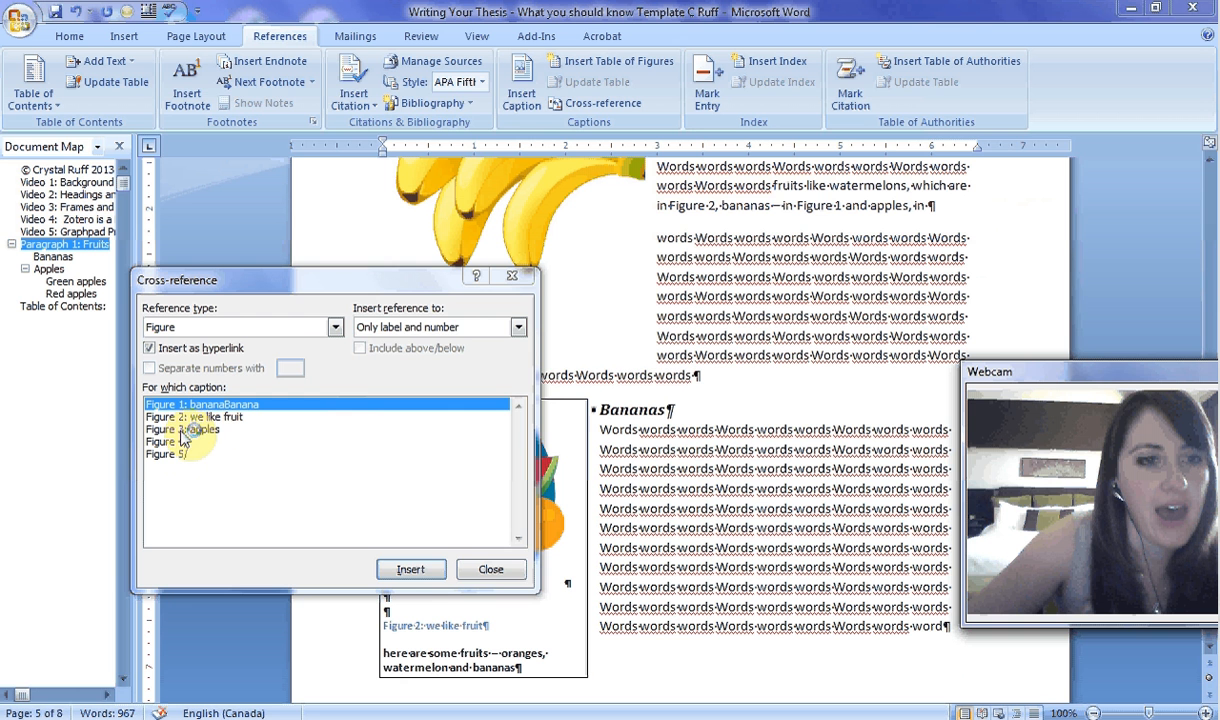
{"action": "left_click", "coordinate": [412, 578]}
{"action": "left_click", "coordinate": [170, 441]}
{"action": "left_click", "coordinate": [410, 570]}
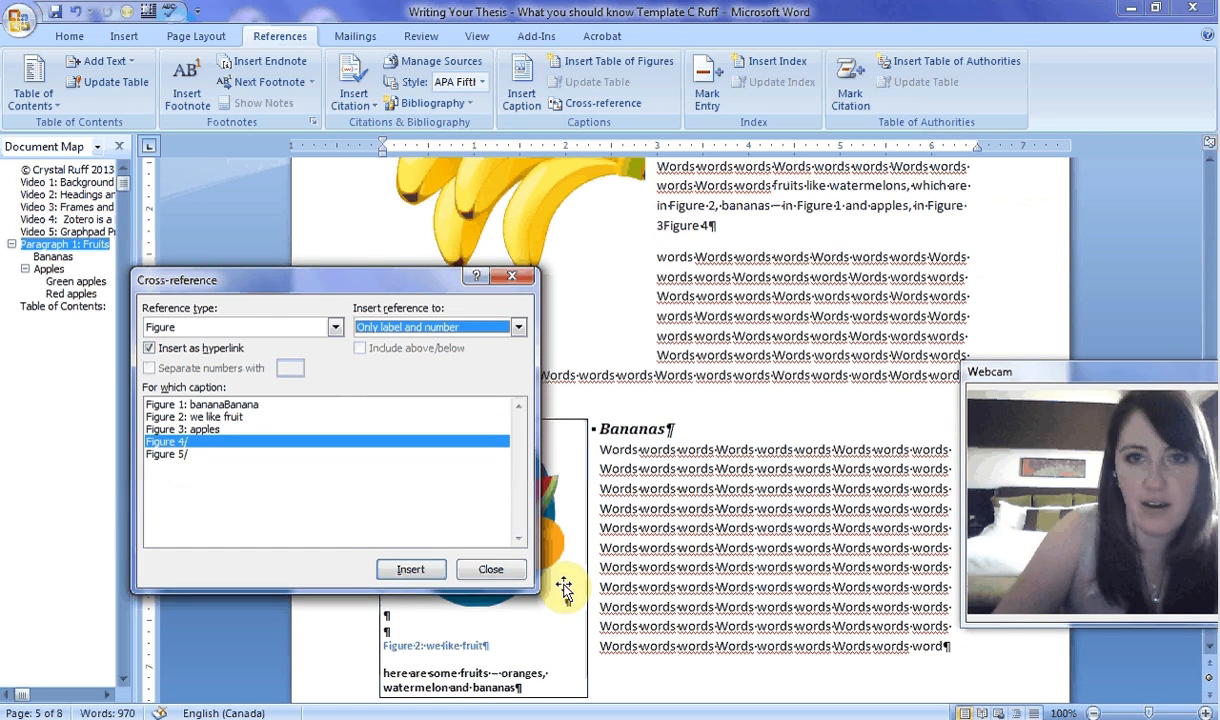
Separate the Figure 3 and Figure 4 references, then add "and" with a cross-reference to Figure 5.
{"action": "left_click", "coordinate": [665, 228]}
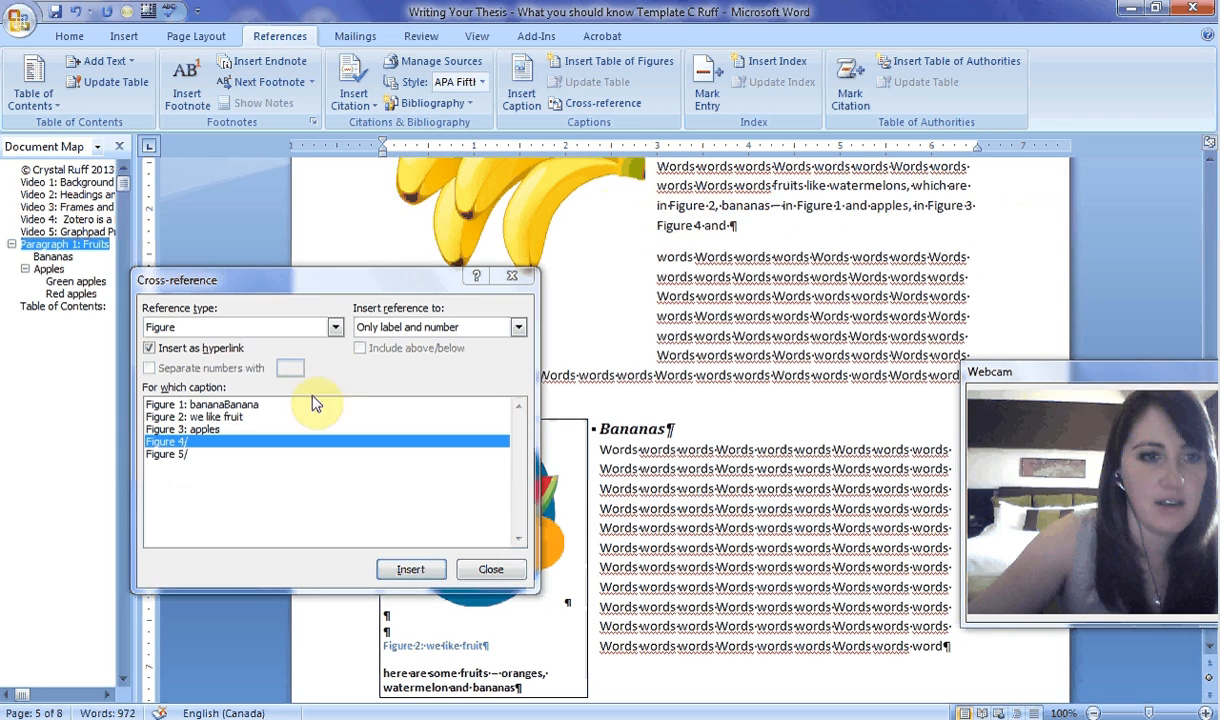
{"action": "left_click", "coordinate": [165, 454]}
{"action": "left_click", "coordinate": [410, 570]}
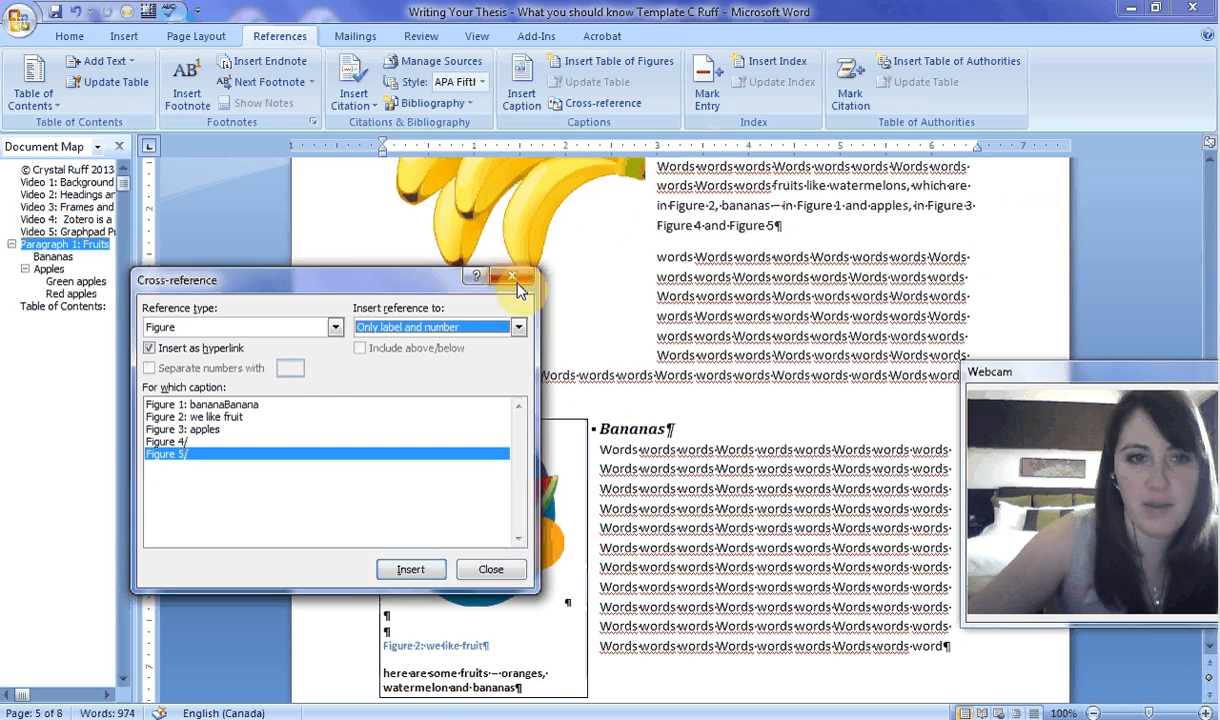
Insert a label-and-number cross-reference to Figure 1 in the middle of the body text under the Bananas heading.
{"action": "left_click", "coordinate": [675, 557]}
{"action": "scroll", "coordinate": [715, 485], "scroll_direction": "down", "scroll_amount": 2}
{"action": "scroll", "coordinate": [716, 485], "scroll_direction": "down", "scroll_amount": 2}
{"action": "left_click", "coordinate": [753, 365]}
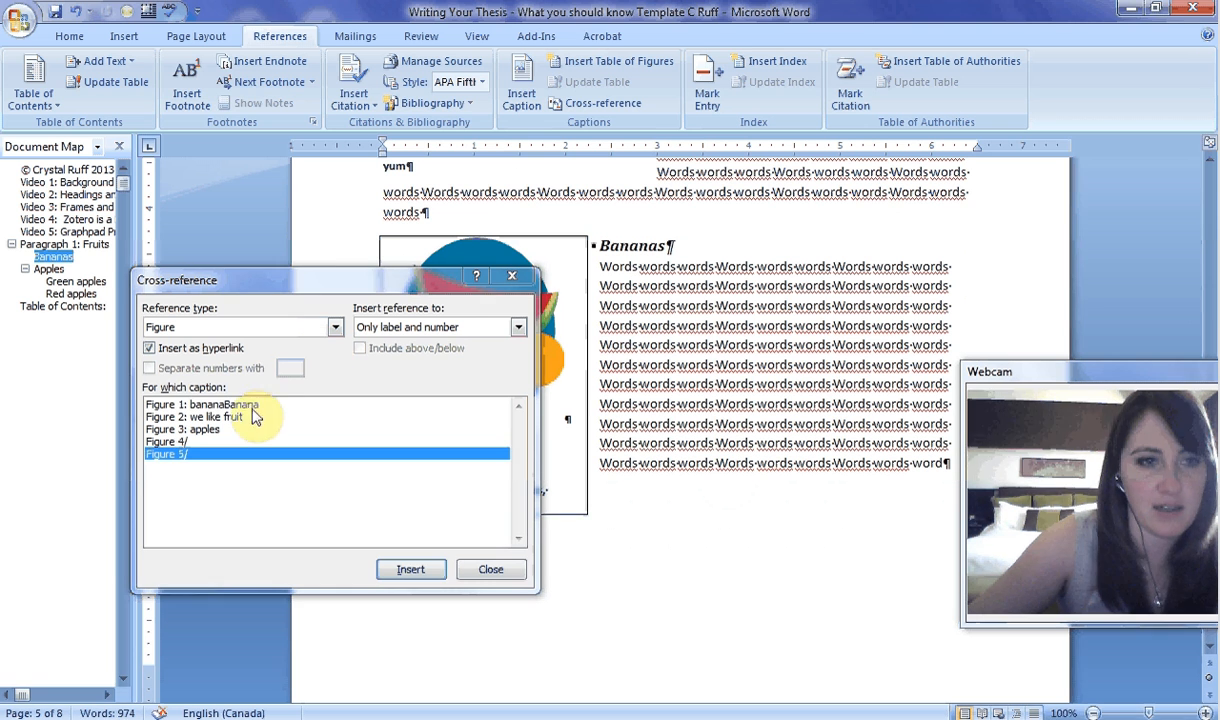
{"action": "left_click", "coordinate": [235, 404]}
{"action": "left_click", "coordinate": [400, 572]}
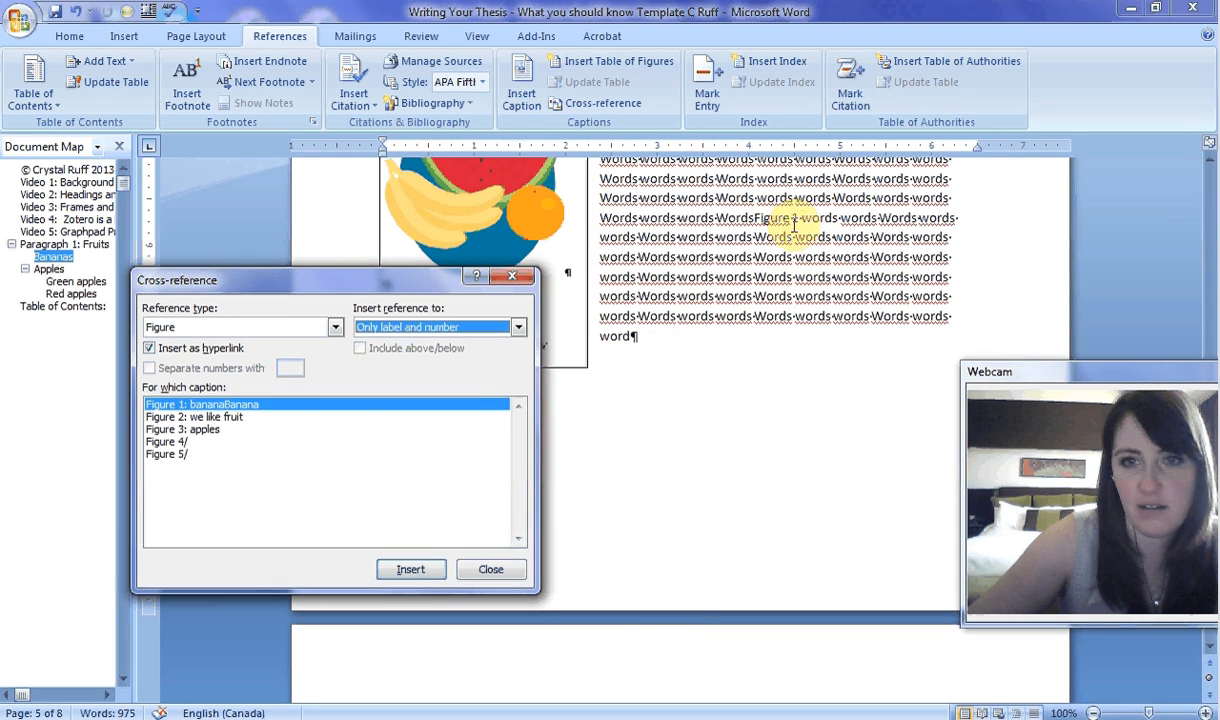
Set the Figure 1 reference under the Bananas heading in its own paragraph, followed by a backslash.
{"action": "left_click", "coordinate": [798, 222]}
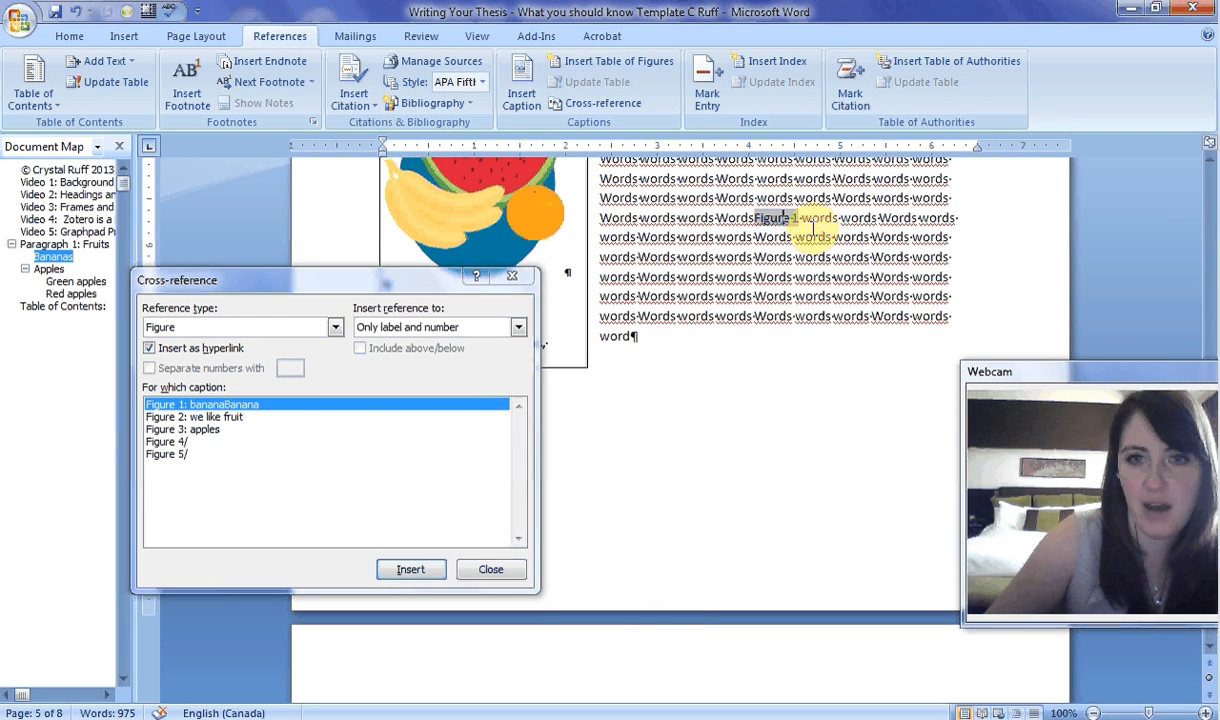
{"action": "key", "text": "Return"}
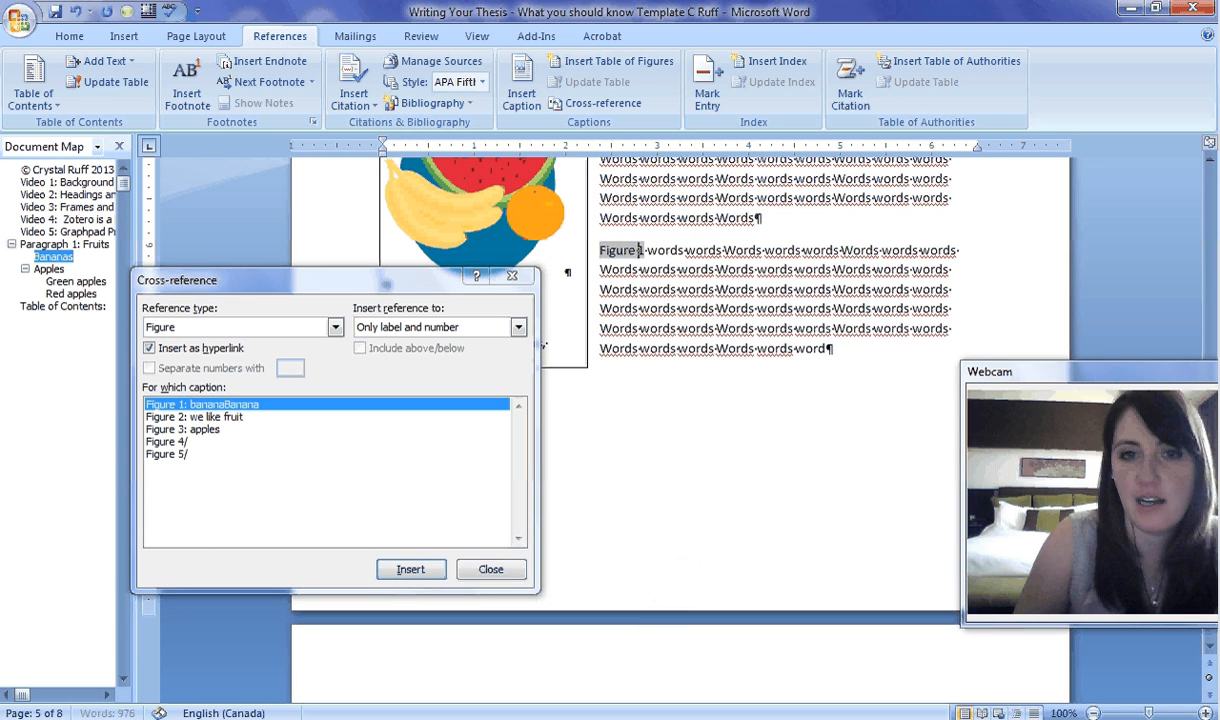
{"action": "type", "text": "\\"}
{"action": "key", "text": "Return"}
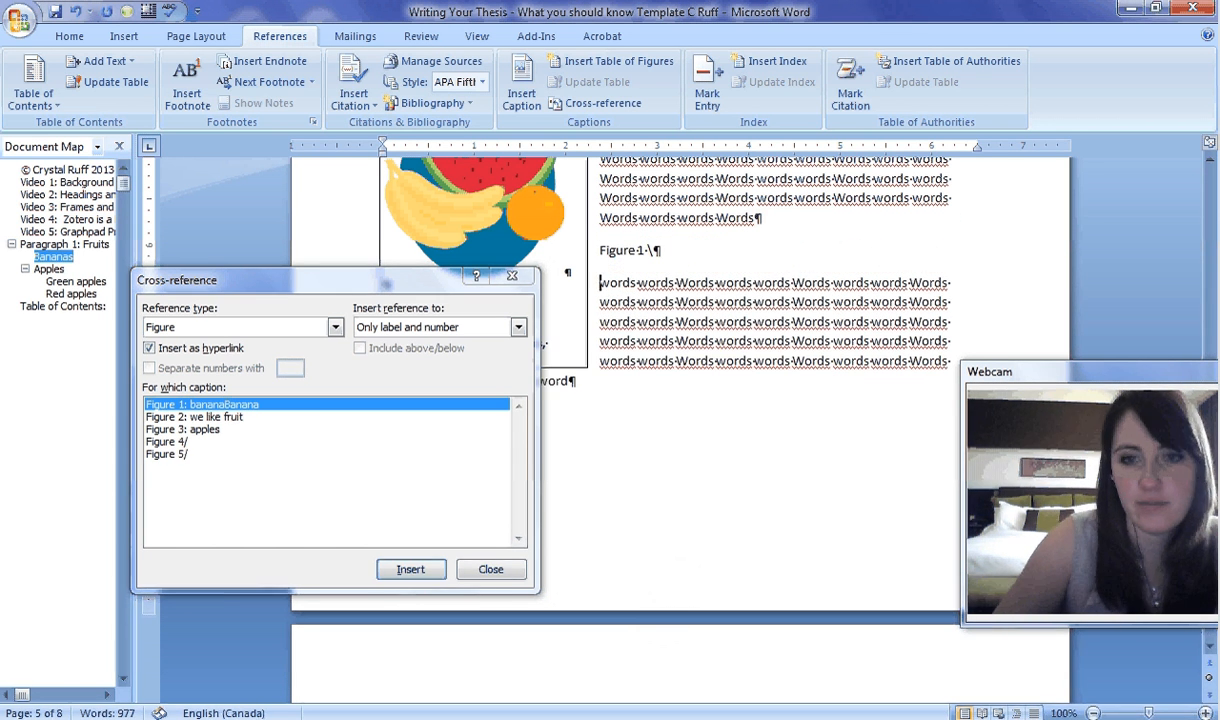
Open a blank paragraph within the body text under the Apples heading and insert a label-and-number cross-reference to Figure 3 there.
{"action": "scroll", "coordinate": [780, 500], "scroll_direction": "down", "scroll_amount": 10}
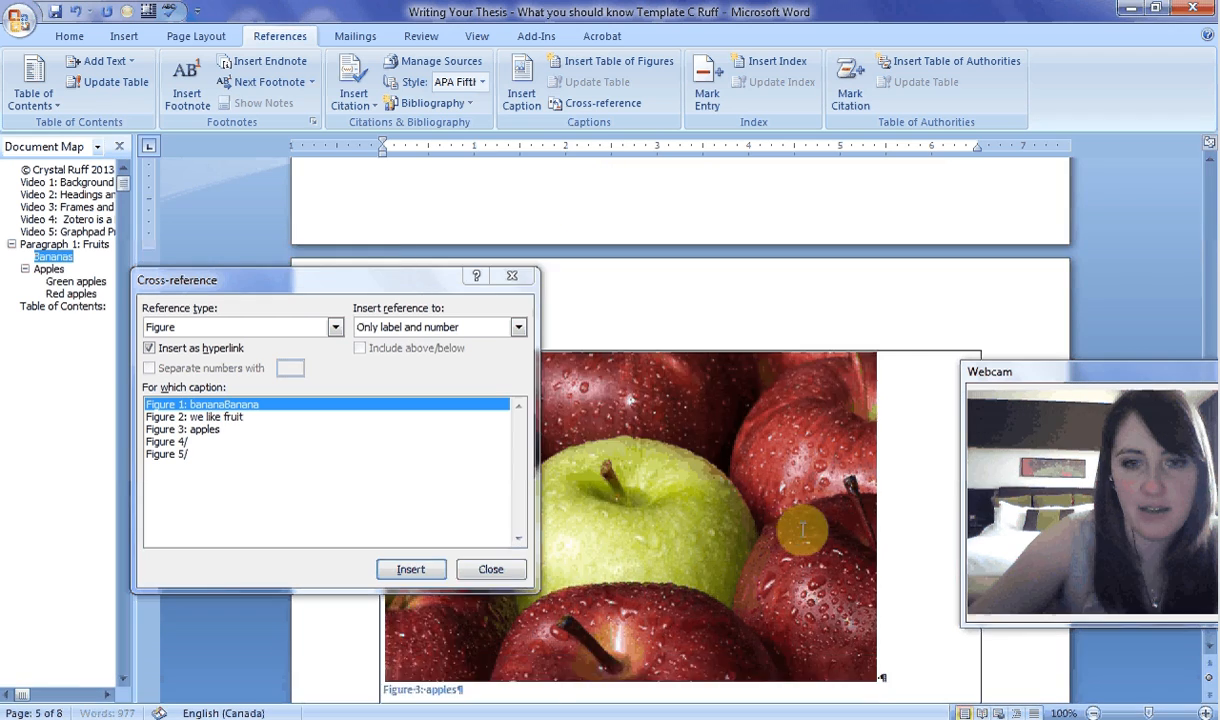
{"action": "left_click", "coordinate": [732, 406]}
{"action": "key", "text": "Return"}
{"action": "key", "text": "Return"}
{"action": "scroll", "coordinate": [798, 329], "scroll_direction": "up", "scroll_amount": 1}
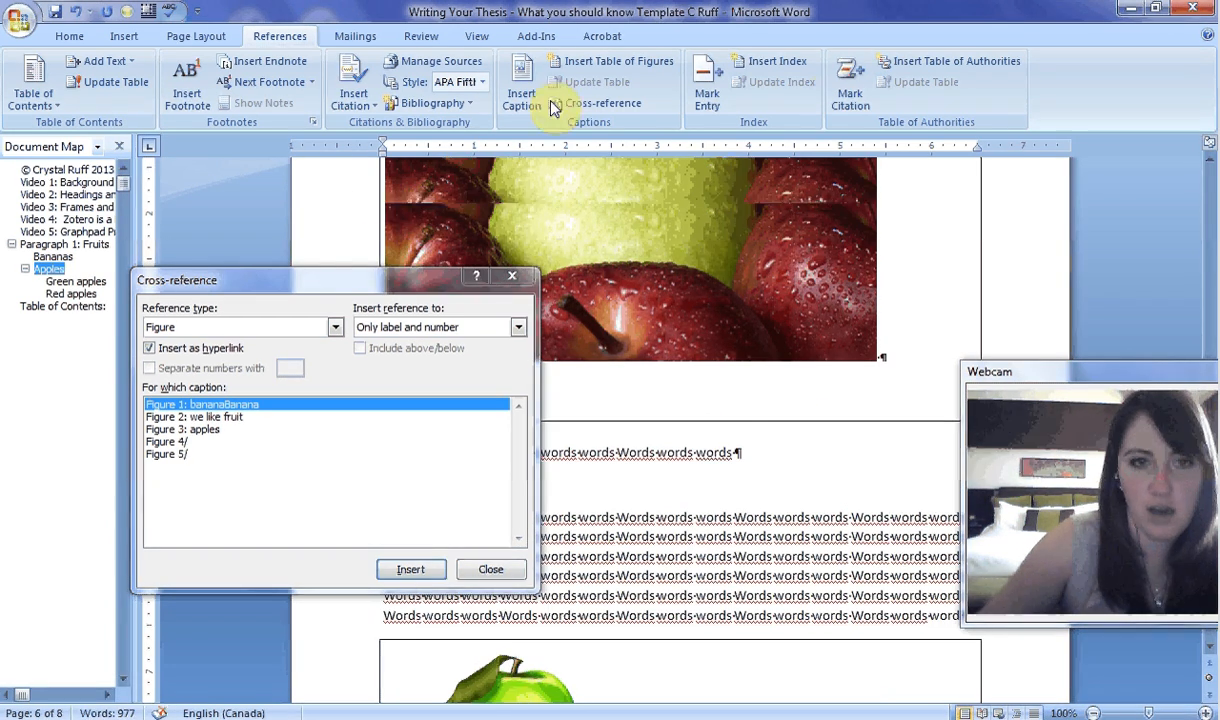
{"action": "left_click_drag", "start_coordinate": [328, 287], "coordinate": [263, 24]}
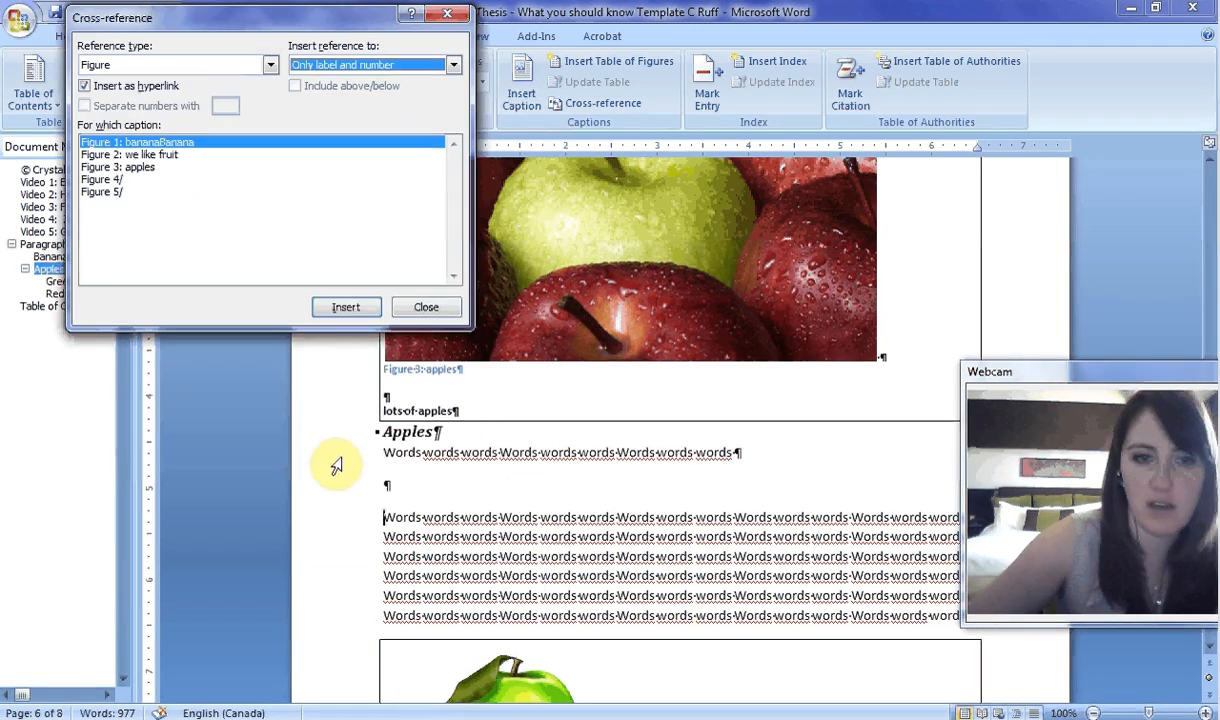
{"action": "left_click", "coordinate": [387, 484]}
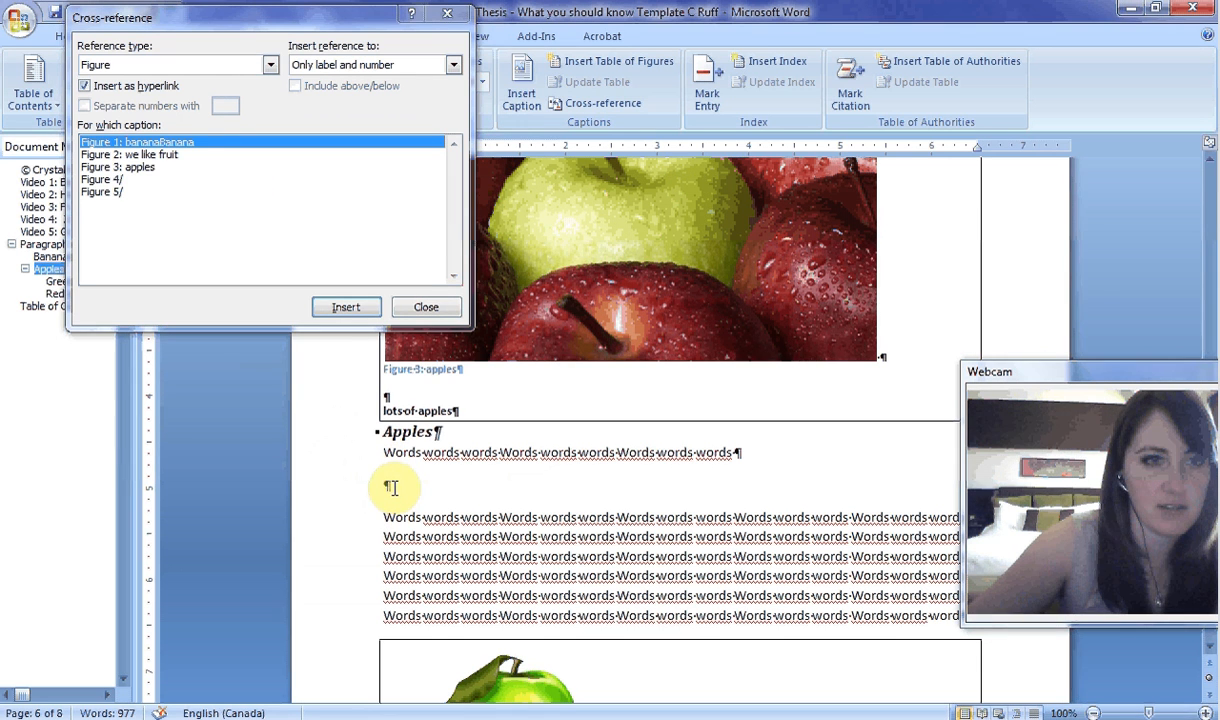
{"action": "left_click", "coordinate": [150, 167]}
{"action": "left_click", "coordinate": [346, 308]}
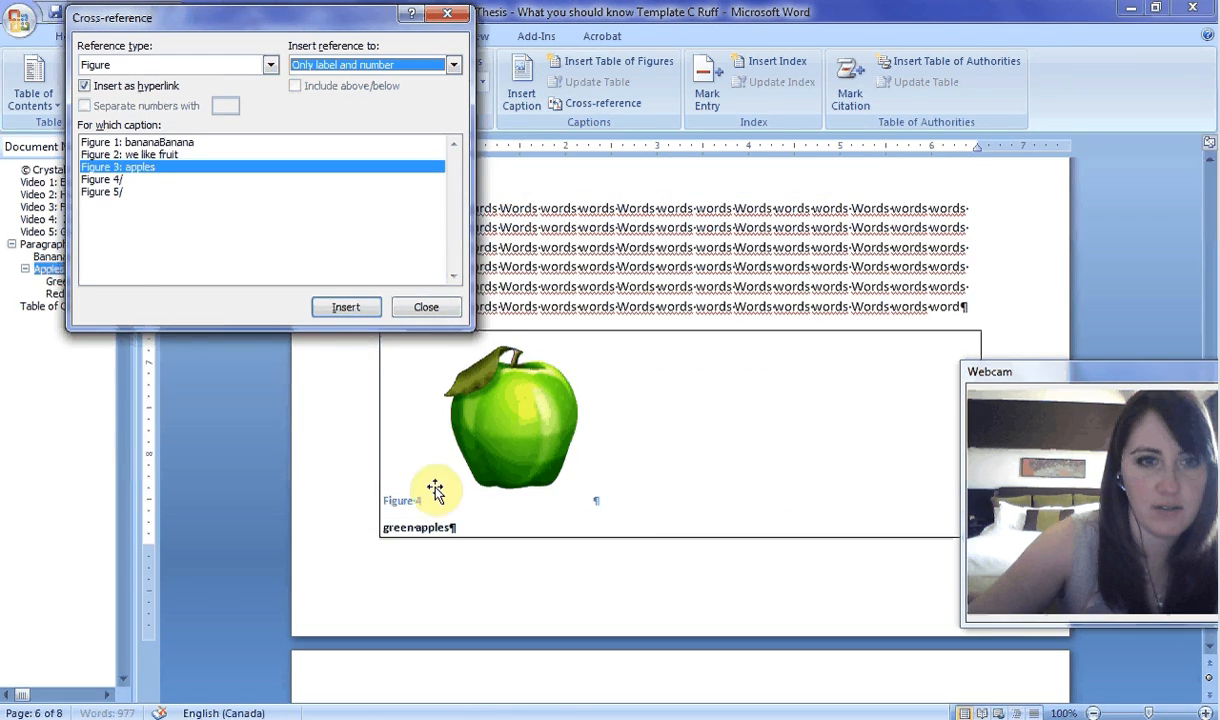
Add the line "Green apples are tasty – see" above the Green apples body text, ending with a cross-reference to Figure 4.
{"action": "scroll", "coordinate": [580, 347], "scroll_direction": "down", "scroll_amount": 5}
{"action": "left_click", "coordinate": [577, 504]}
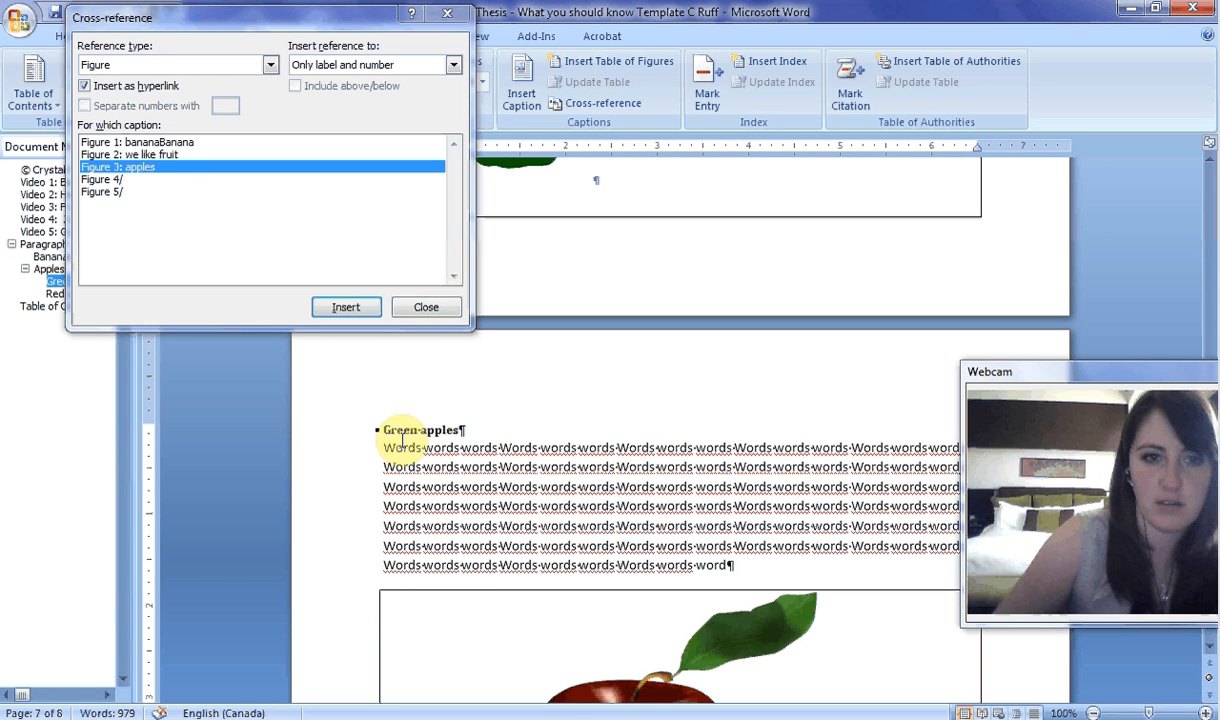
{"action": "key", "text": "Return"}
{"action": "key", "text": "Return"}
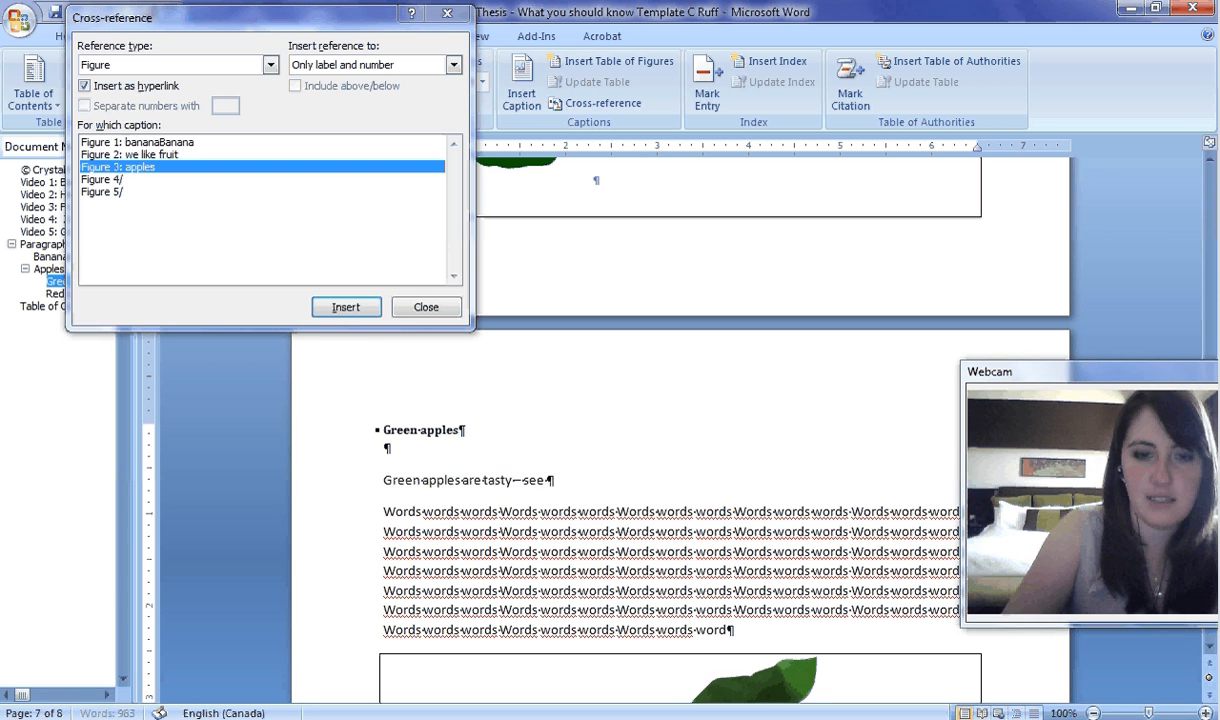
{"action": "left_click", "coordinate": [103, 180]}
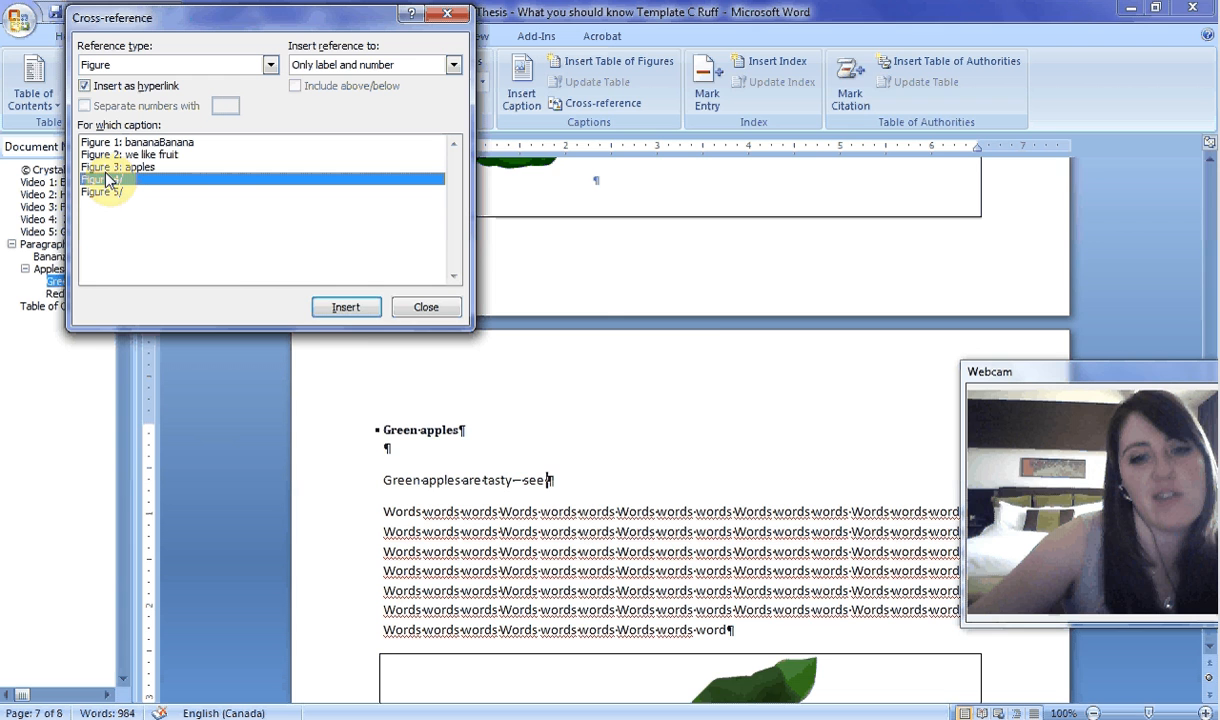
{"action": "left_click", "coordinate": [348, 309]}
Write "Red apples are also nice" under the Red apples heading, followed by a space and a cross-reference to Figure 5.
{"action": "scroll", "coordinate": [656, 395], "scroll_direction": "down", "scroll_amount": 8}
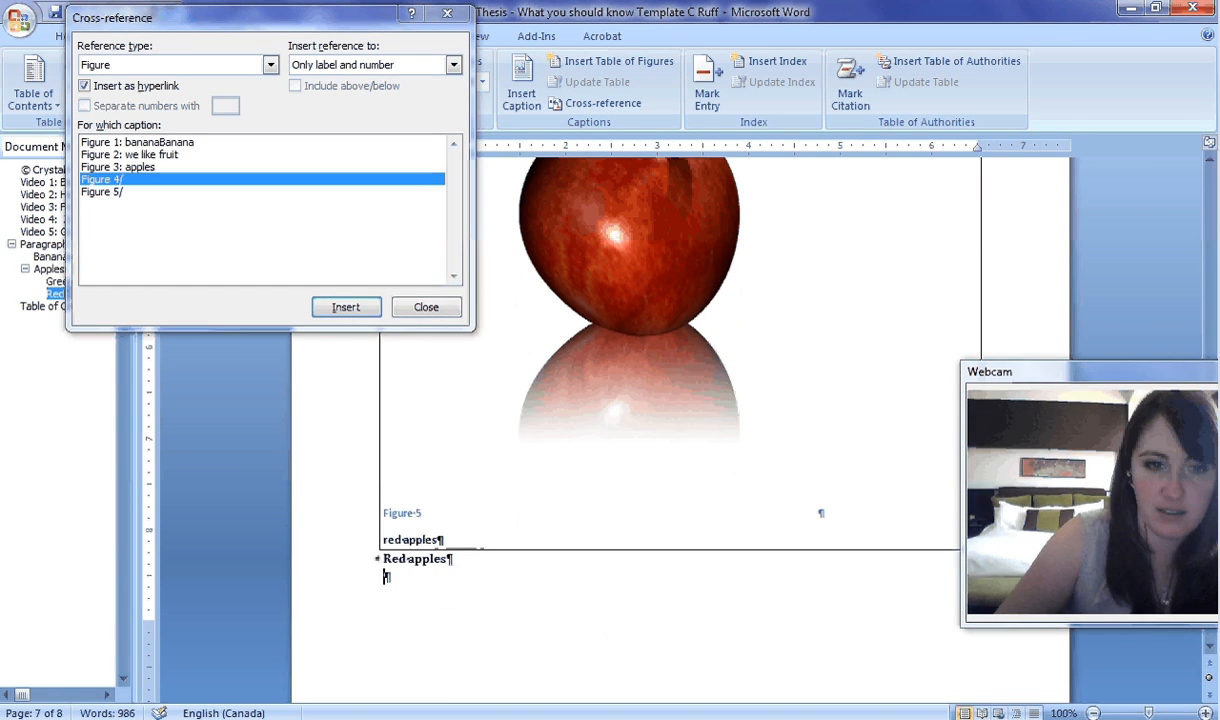
{"action": "left_click_drag", "start_coordinate": [190, 24], "coordinate": [147, 290]}
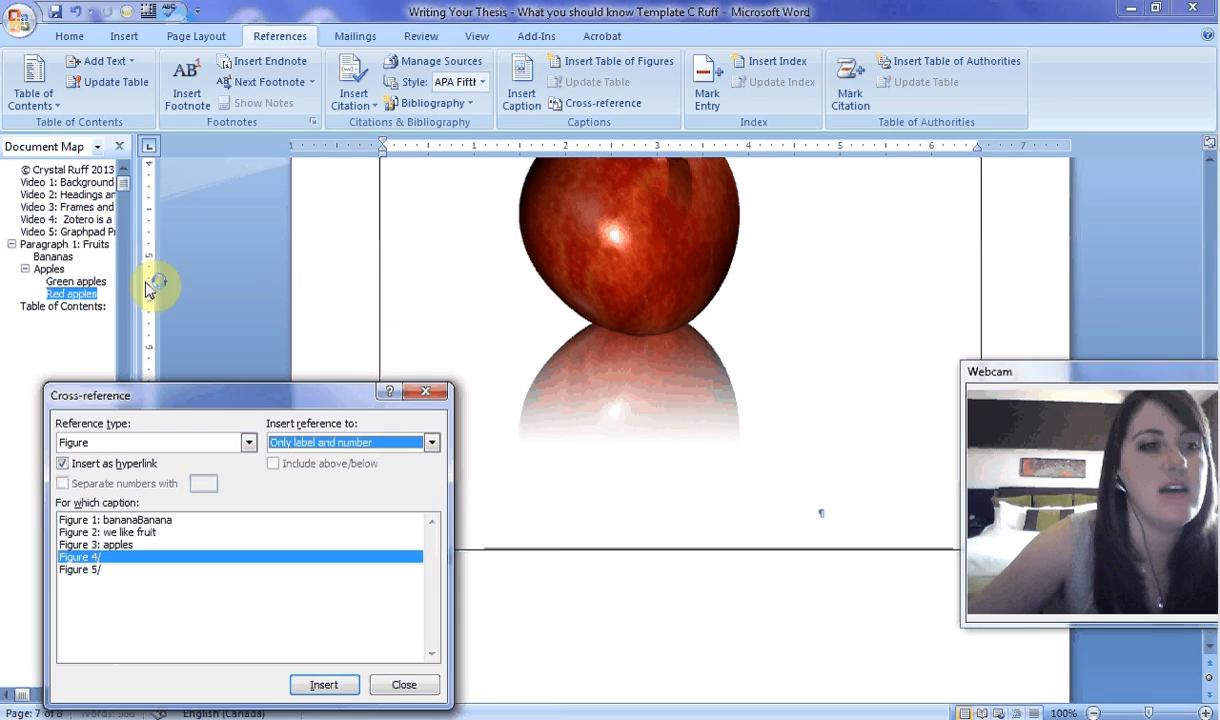
{"action": "left_click", "coordinate": [72, 38]}
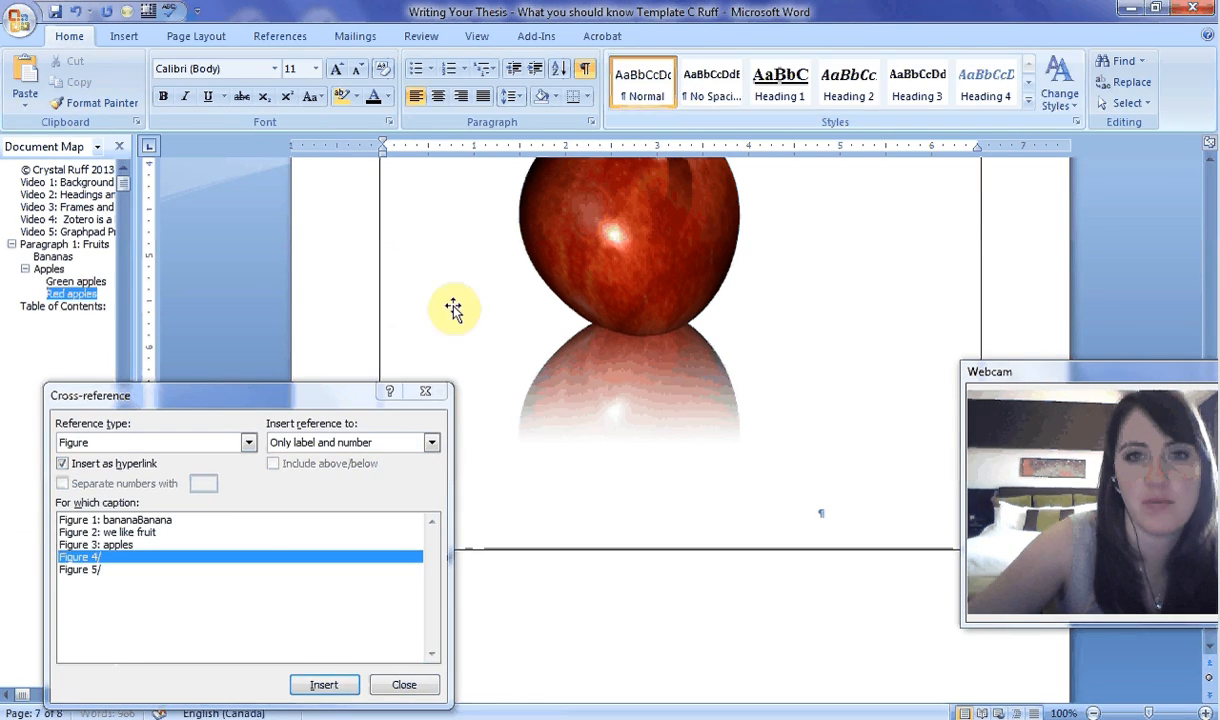
{"action": "left_click_drag", "start_coordinate": [217, 391], "coordinate": [384, 8]}
{"action": "key", "text": "alt+Down"}
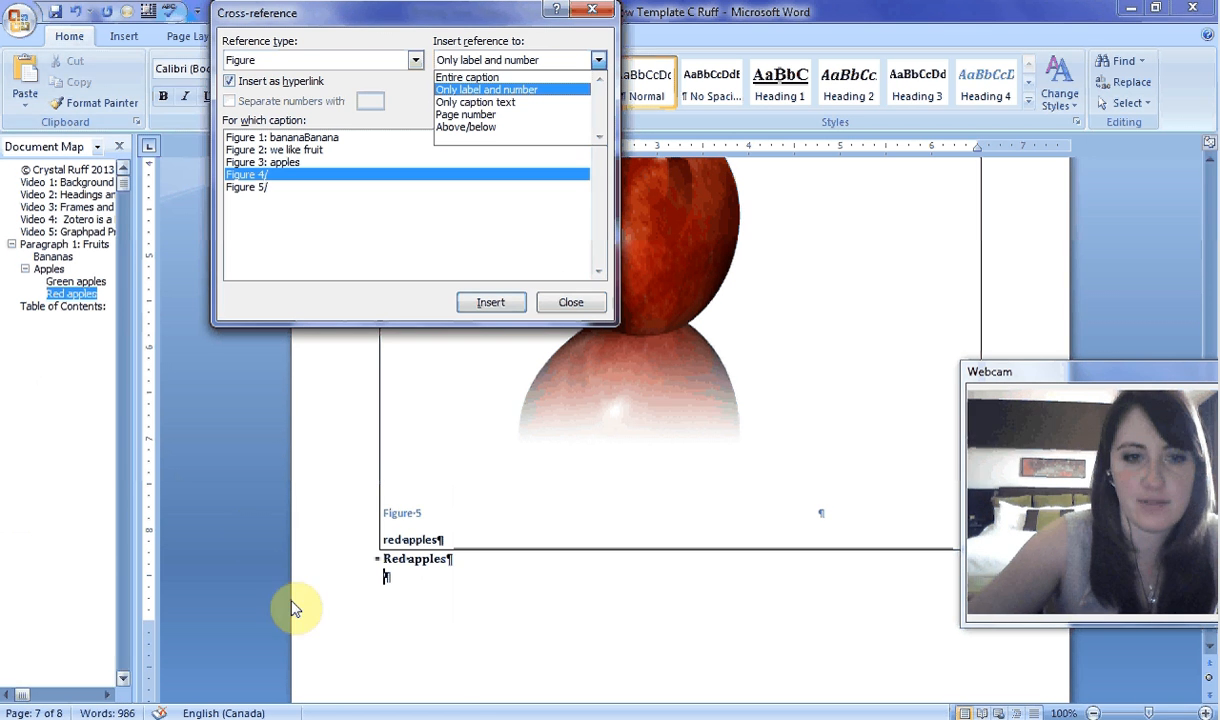
{"action": "left_click", "coordinate": [390, 577]}
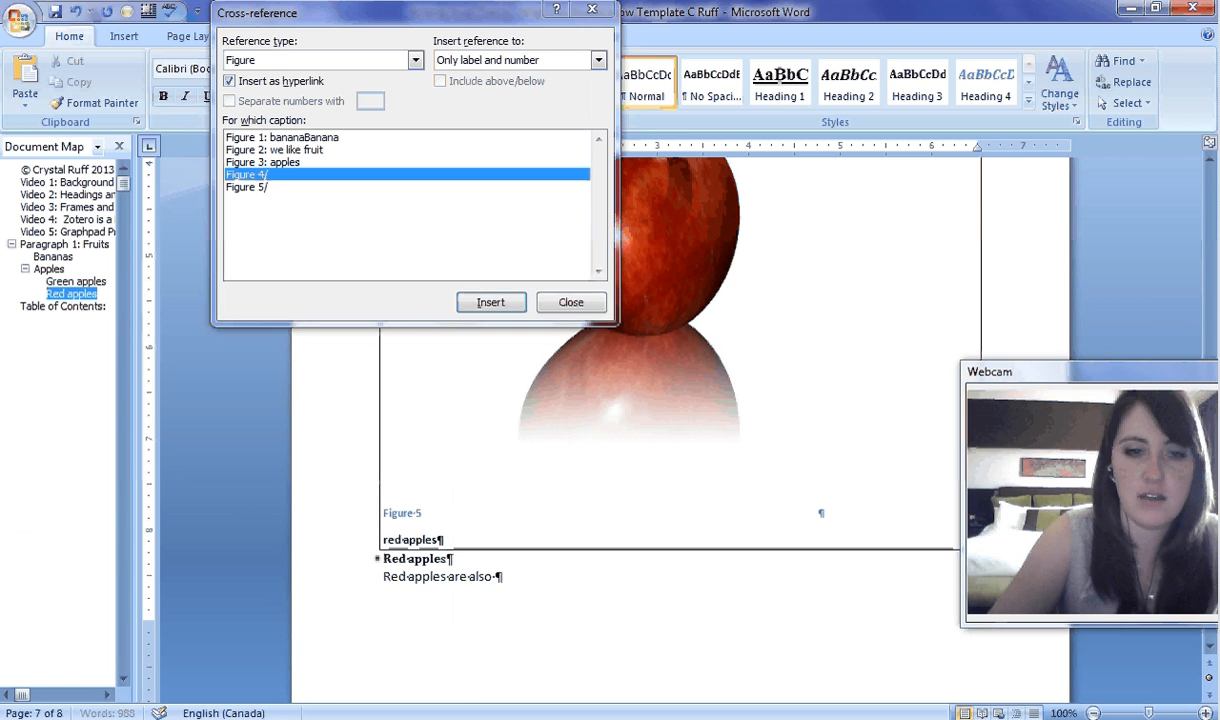
{"action": "left_click", "coordinate": [265, 187]}
{"action": "left_click", "coordinate": [480, 310]}
{"action": "left_click", "coordinate": [590, 18]}
{"action": "scroll", "coordinate": [700, 540], "scroll_direction": "up", "scroll_amount": 4}
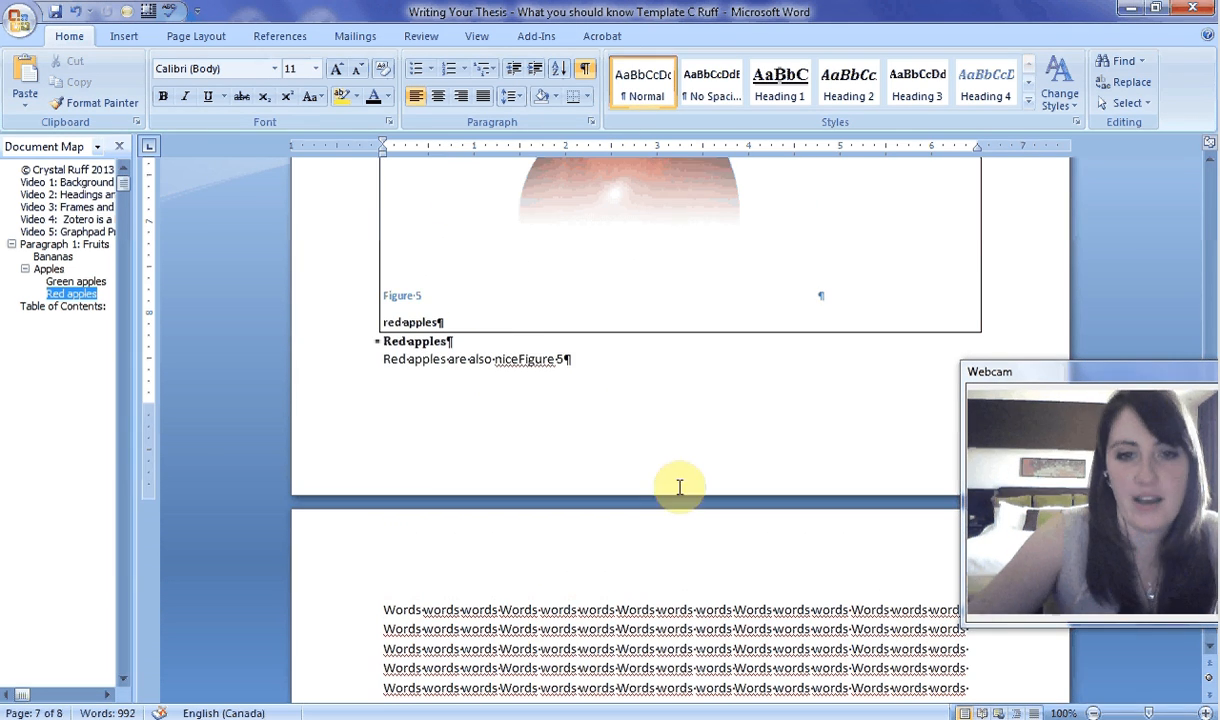
{"action": "left_click", "coordinate": [520, 358]}
Review the inserted figure references and framed pictures from the Red apples section back to the Bananas section.
{"action": "scroll", "coordinate": [661, 438], "scroll_direction": "up", "scroll_amount": 10}
{"action": "scroll", "coordinate": [716, 467], "scroll_direction": "up", "scroll_amount": 4}
{"action": "scroll", "coordinate": [634, 627], "scroll_direction": "down", "scroll_amount": 10}
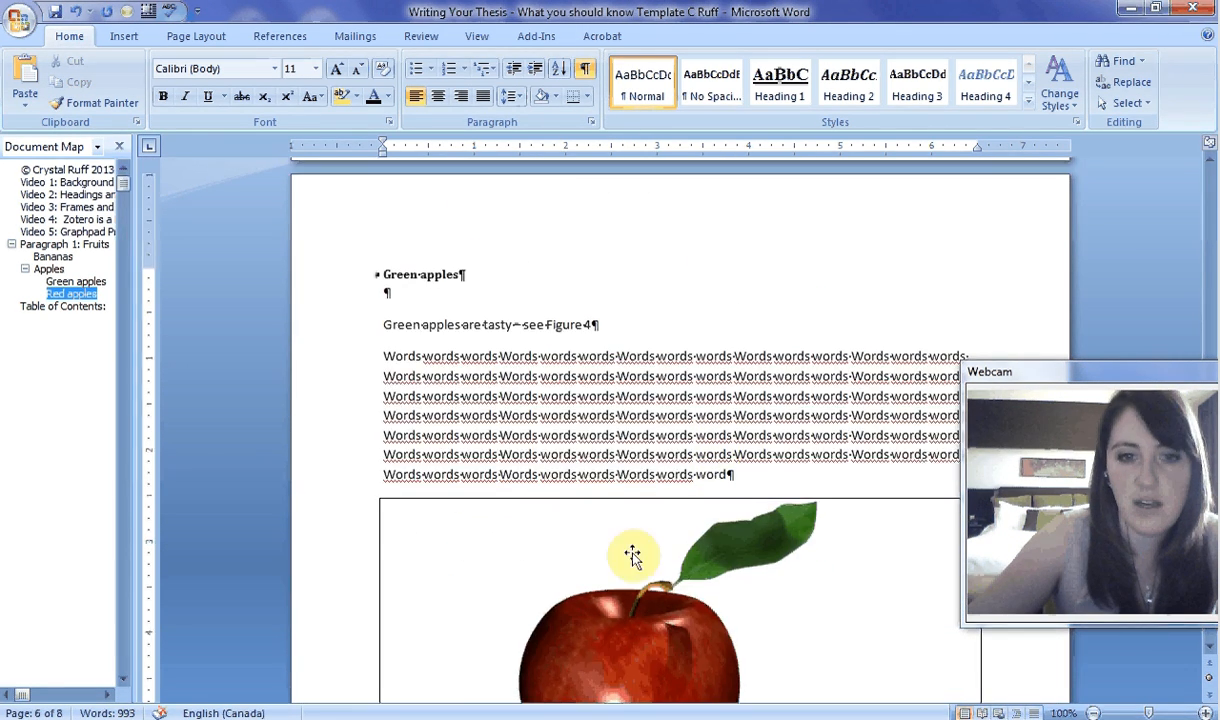
{"action": "scroll", "coordinate": [666, 589], "scroll_direction": "down", "scroll_amount": 3}
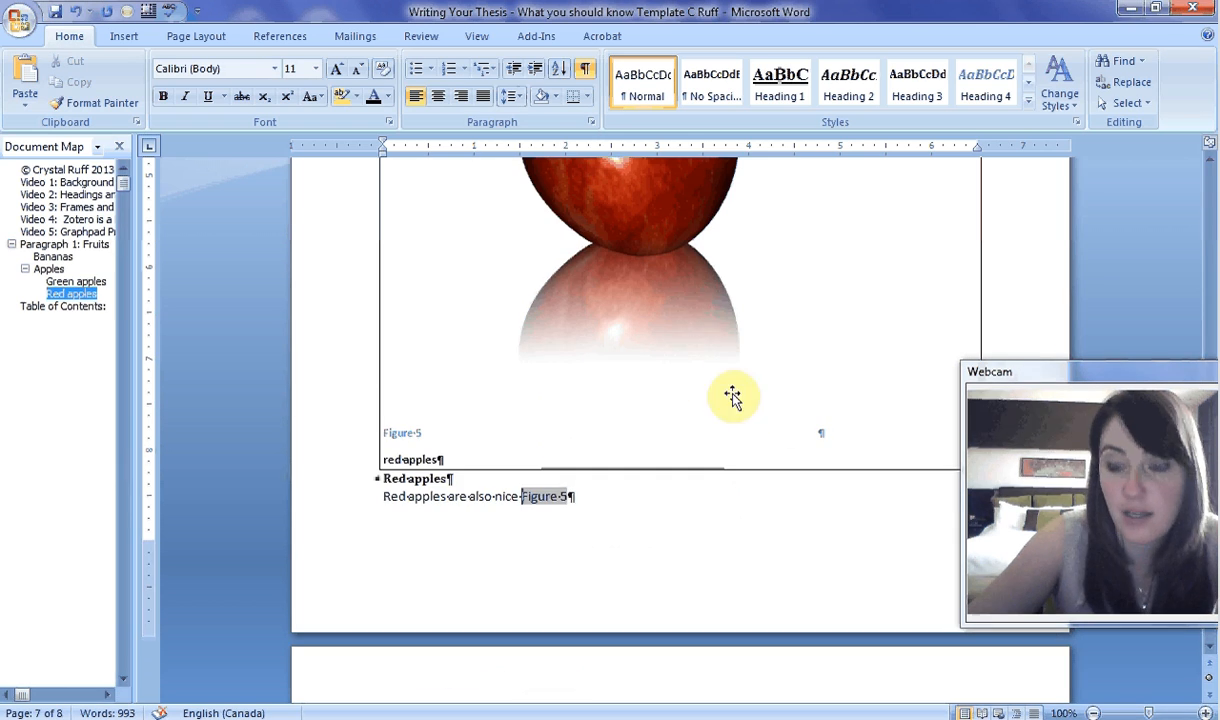
{"action": "scroll", "coordinate": [795, 510], "scroll_direction": "up", "scroll_amount": 10}
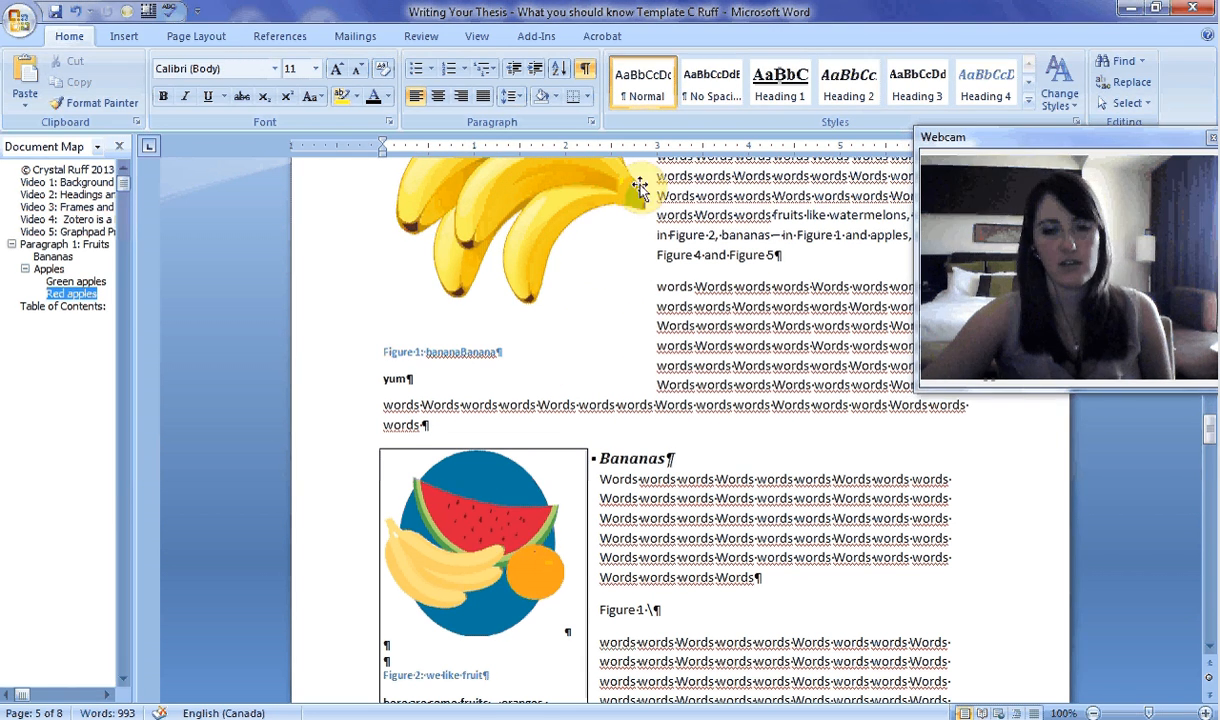
{"action": "scroll", "coordinate": [618, 430], "scroll_direction": "down", "scroll_amount": 3}
{"action": "scroll", "coordinate": [607, 445], "scroll_direction": "up", "scroll_amount": 1}
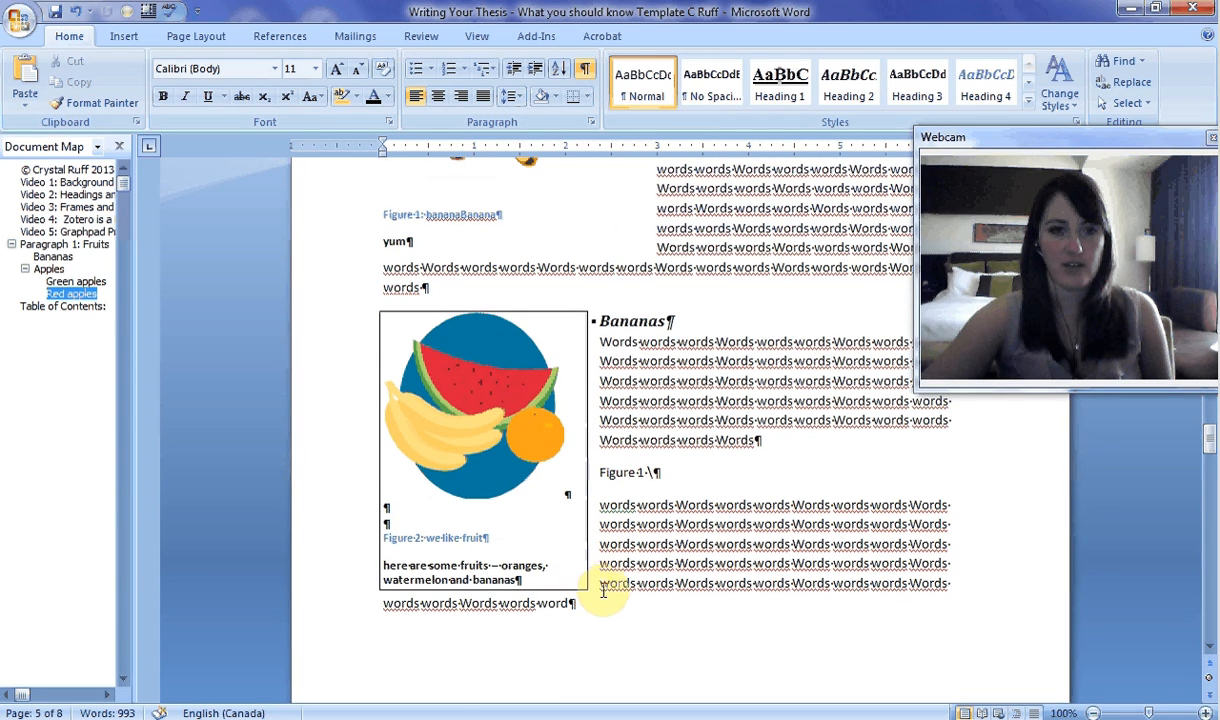
Move the Figure 2 frame up from beside the Bananas text, and move the Figure 1 banana frame down below that section.
{"action": "left_click", "coordinate": [592, 590]}
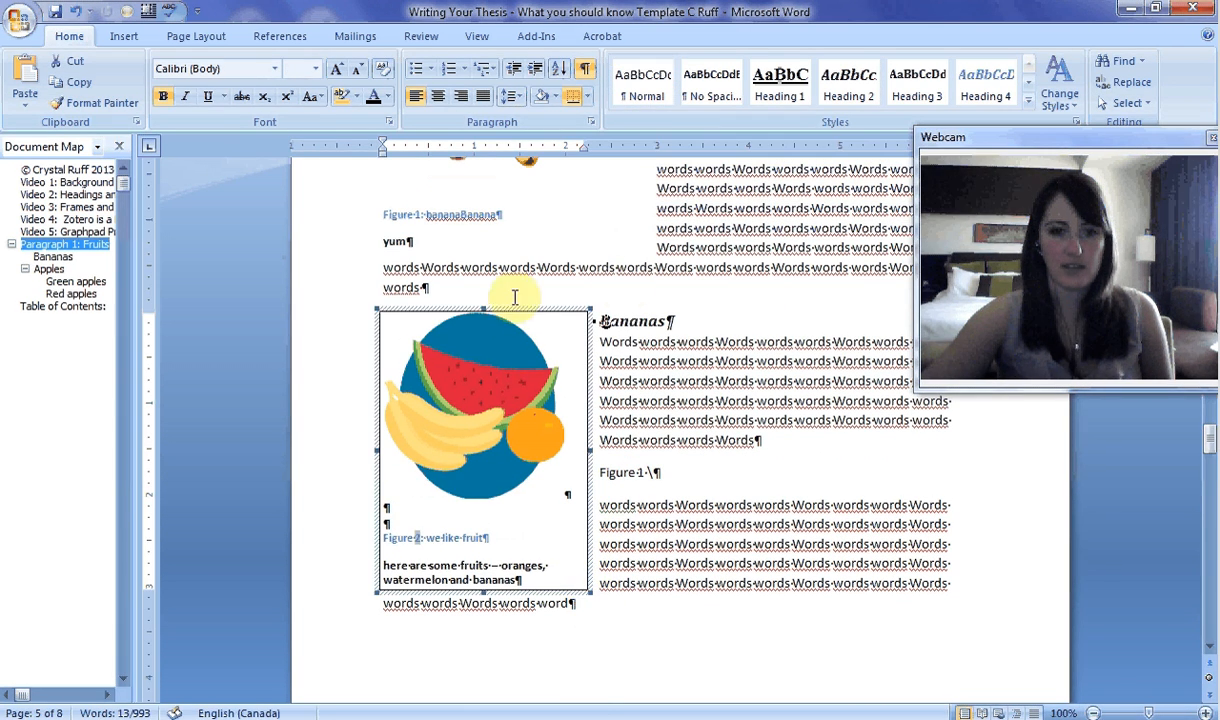
{"action": "left_click_drag", "start_coordinate": [510, 314], "coordinate": [697, 261]}
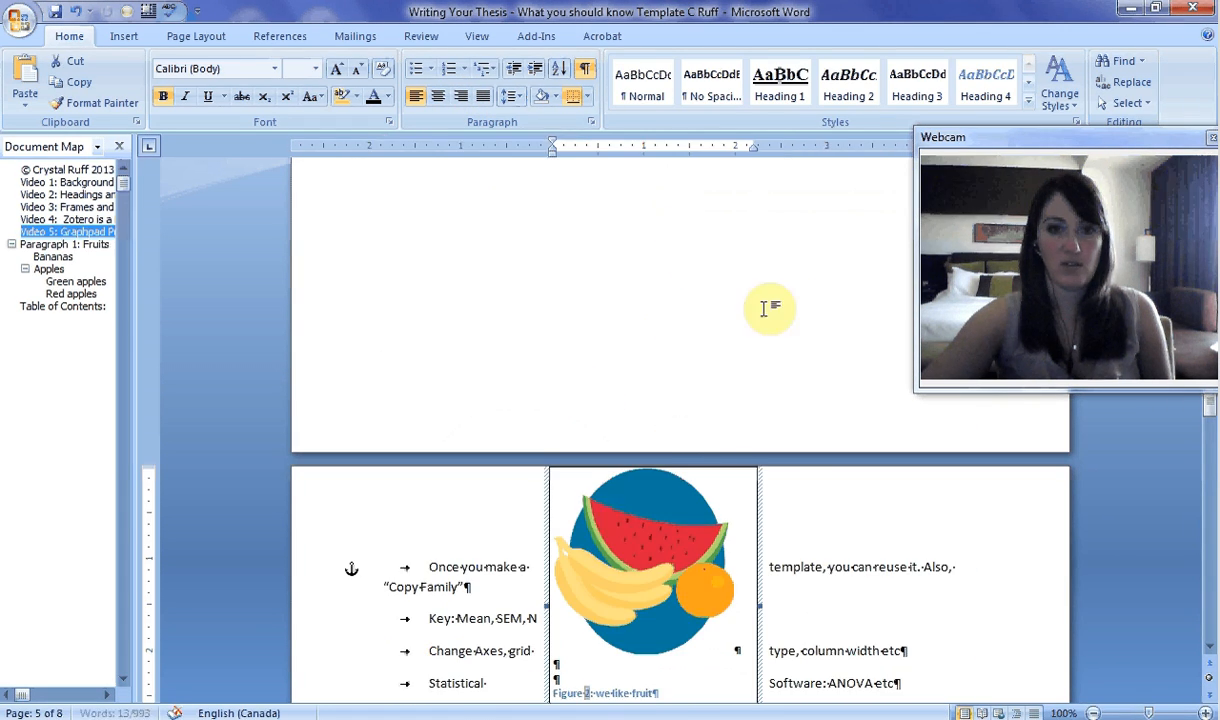
{"action": "scroll", "coordinate": [703, 605], "scroll_direction": "down", "scroll_amount": 20}
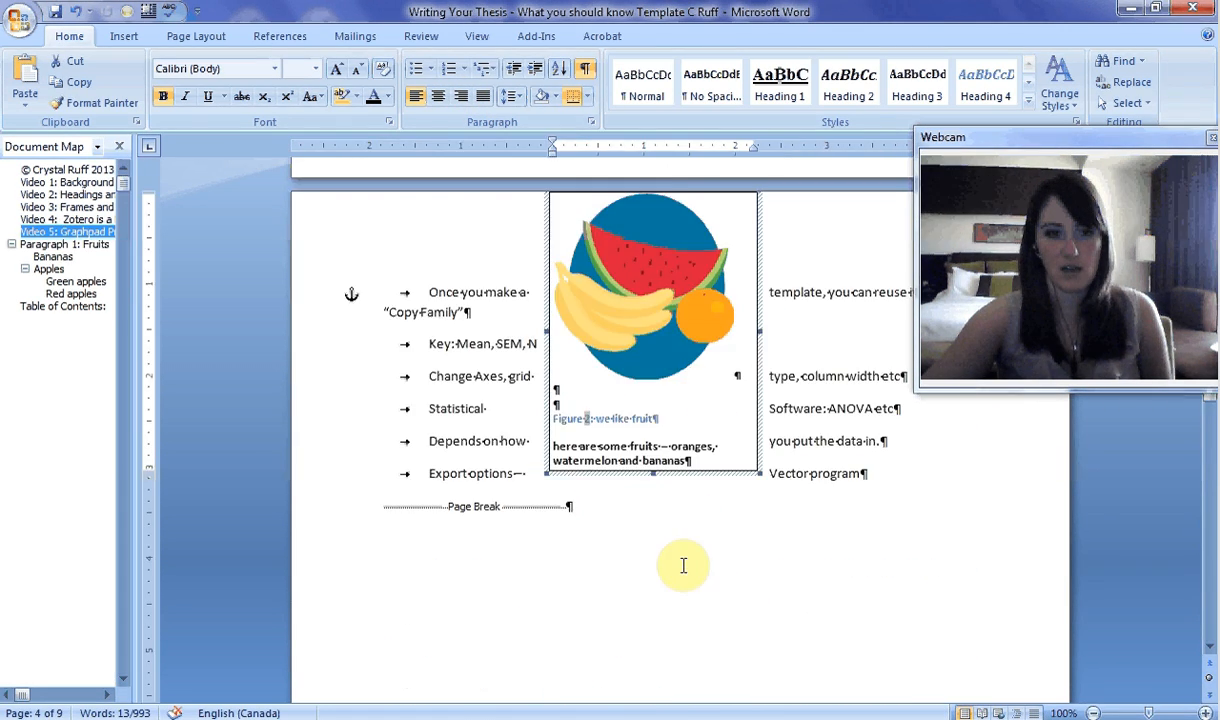
{"action": "scroll", "coordinate": [517, 512], "scroll_direction": "down", "scroll_amount": 4}
{"action": "left_click_drag", "start_coordinate": [648, 368], "coordinate": [634, 702]}
{"action": "scroll", "coordinate": [680, 560], "scroll_direction": "up", "scroll_amount": 6}
{"action": "scroll", "coordinate": [700, 455], "scroll_direction": "up", "scroll_amount": 6}
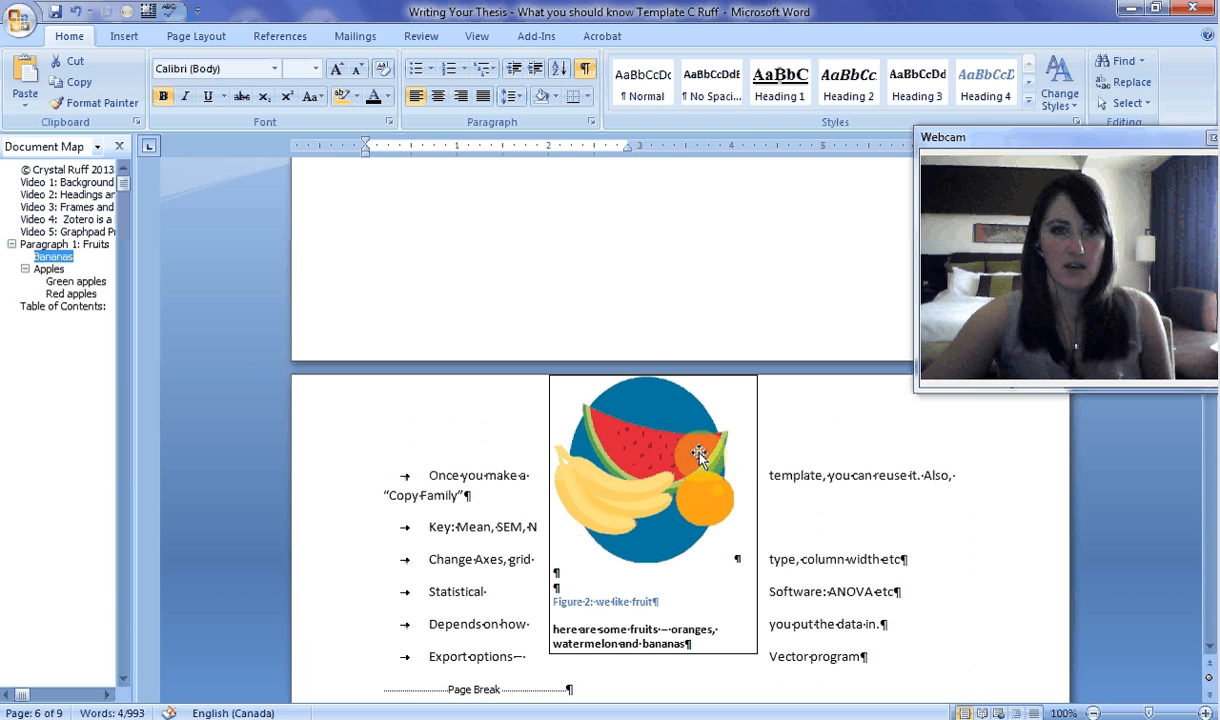
Try to move the Figure 2 frame from the Video 5 notes down to the Bananas page, and undo the move.
{"action": "left_click", "coordinate": [757, 435]}
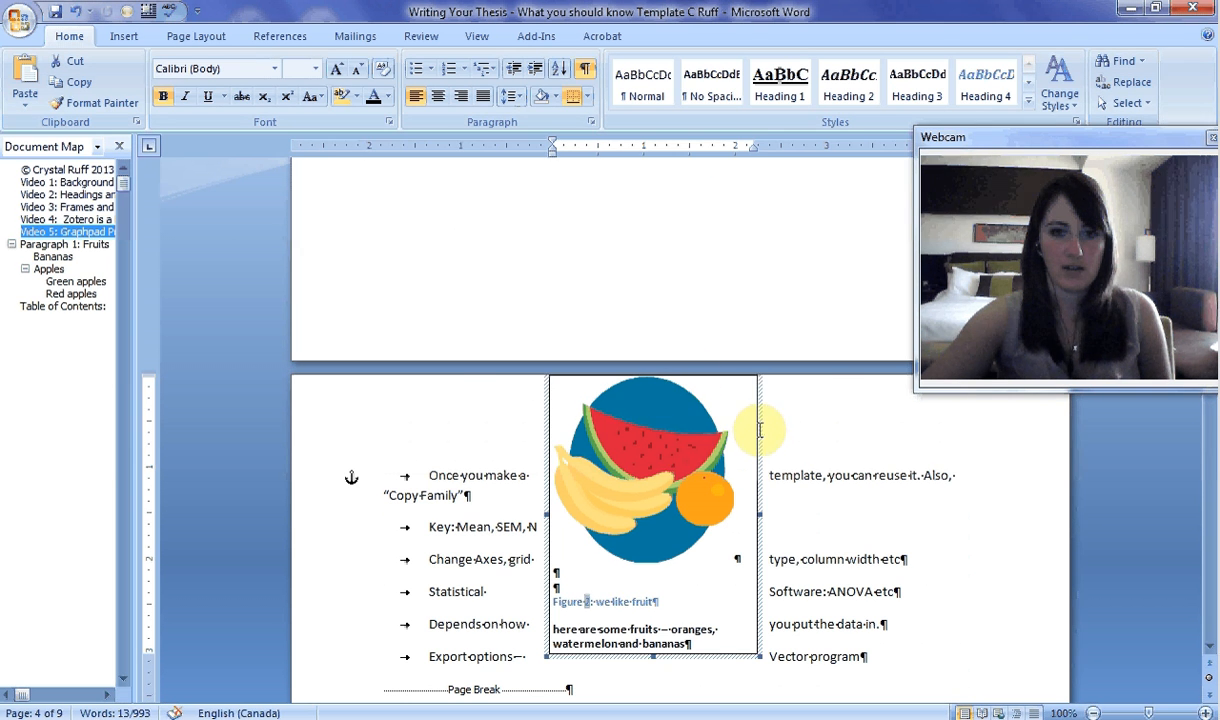
{"action": "left_click_drag", "start_coordinate": [757, 435], "coordinate": [592, 640]}
{"action": "scroll", "coordinate": [575, 422], "scroll_direction": "up", "scroll_amount": 4}
{"action": "scroll", "coordinate": [570, 500], "scroll_direction": "up", "scroll_amount": 2}
{"action": "left_click", "coordinate": [558, 565]}
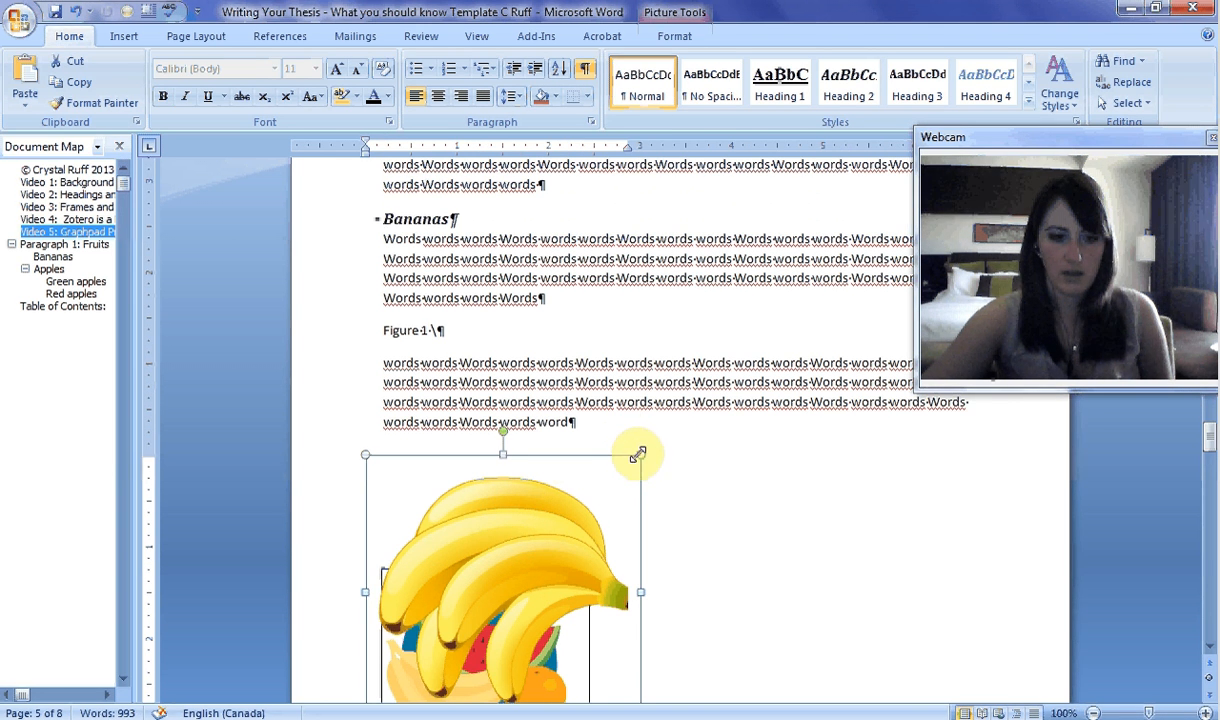
{"action": "key", "text": "ctrl+z"}
{"action": "scroll", "coordinate": [690, 235], "scroll_direction": "up", "scroll_amount": 1}
Move the Figure 2 frame back to the Bananas page and format its position as Left horizontally and Top vertically.
{"action": "left_click_drag", "start_coordinate": [690, 240], "coordinate": [542, 591]}
{"action": "scroll", "coordinate": [500, 416], "scroll_direction": "up", "scroll_amount": 4}
{"action": "scroll", "coordinate": [490, 415], "scroll_direction": "up", "scroll_amount": 5}
{"action": "right_click", "coordinate": [586, 472]}
{"action": "left_click", "coordinate": [706, 563]}
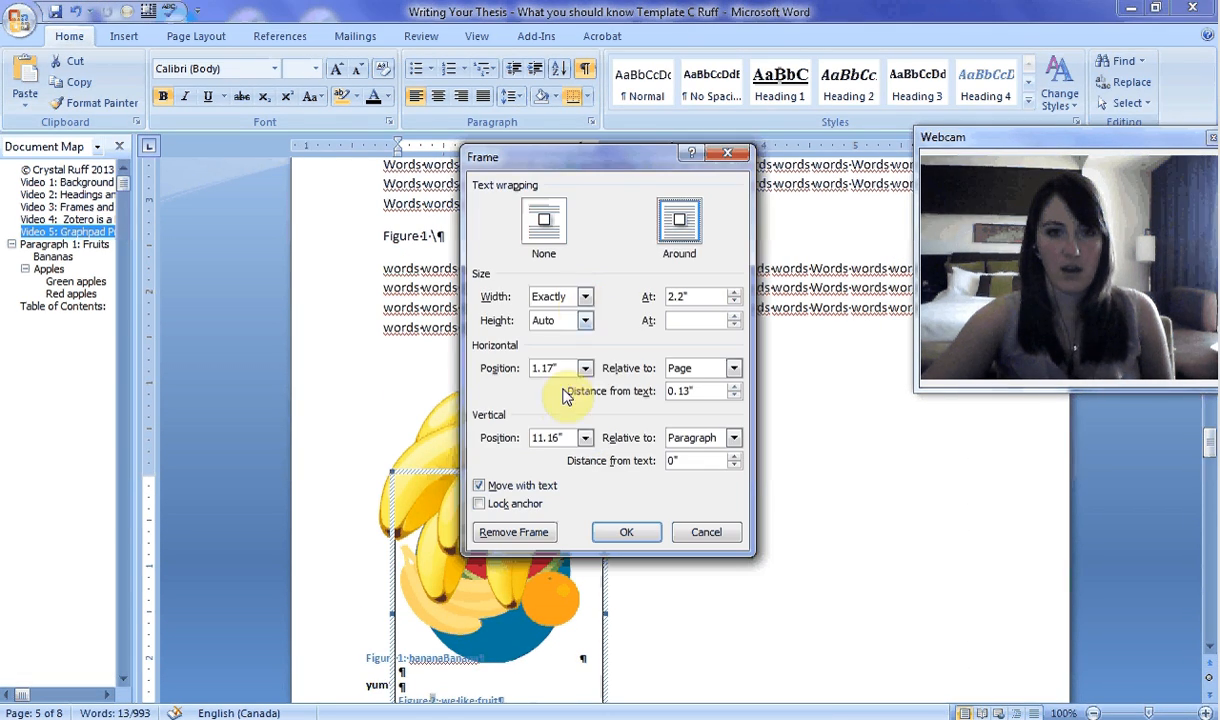
{"action": "left_click", "coordinate": [587, 368]}
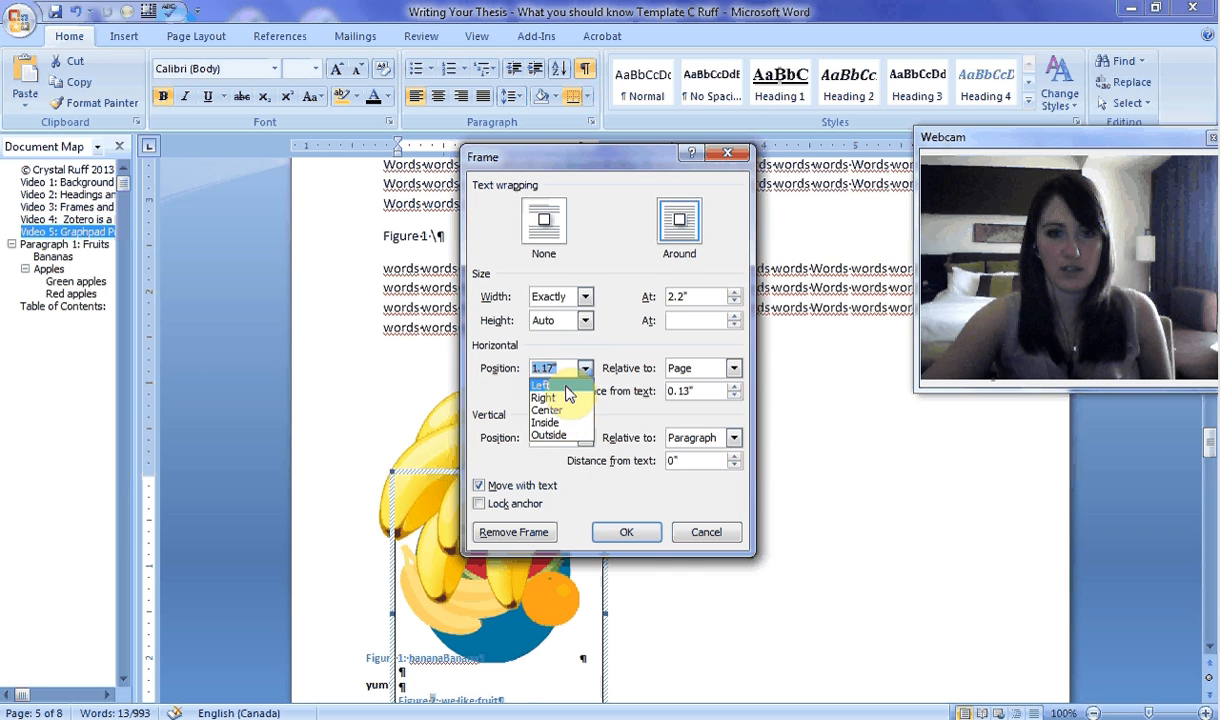
{"action": "left_click", "coordinate": [567, 387]}
{"action": "left_click", "coordinate": [587, 440]}
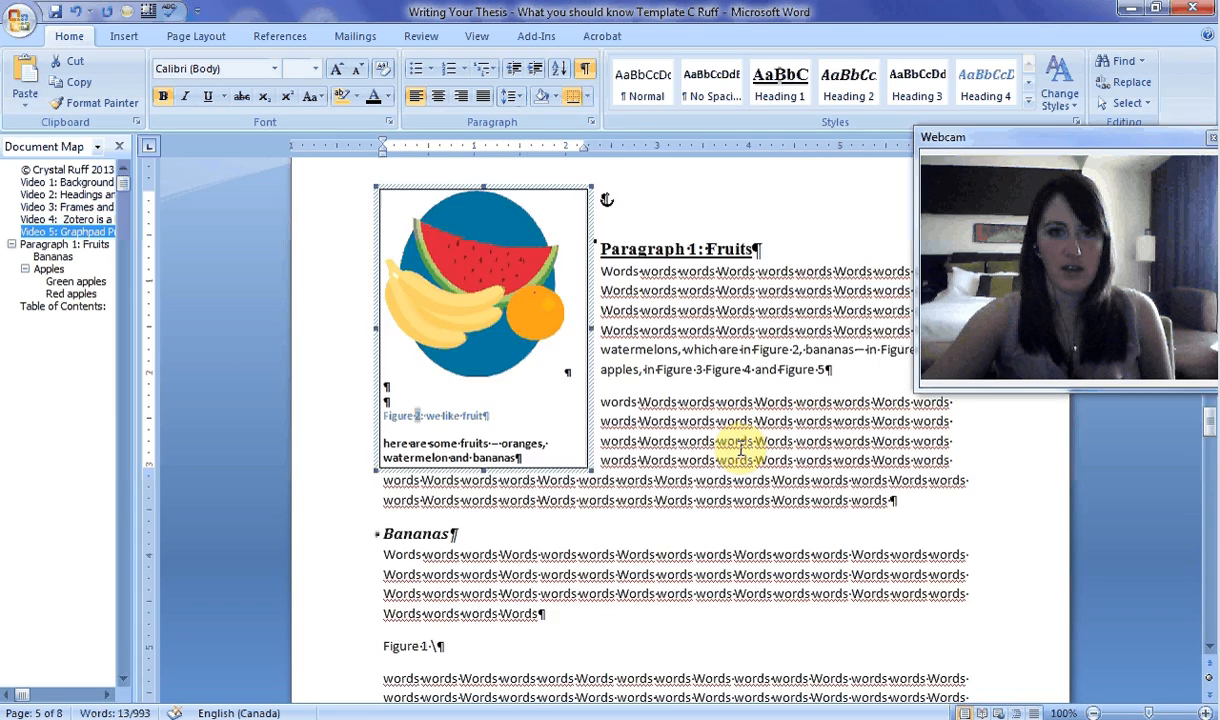
Format the Figure 1 banana frame below the Bananas text with Left horizontal and Bottom vertical position.
{"action": "scroll", "coordinate": [548, 405], "scroll_direction": "down", "scroll_amount": 15}
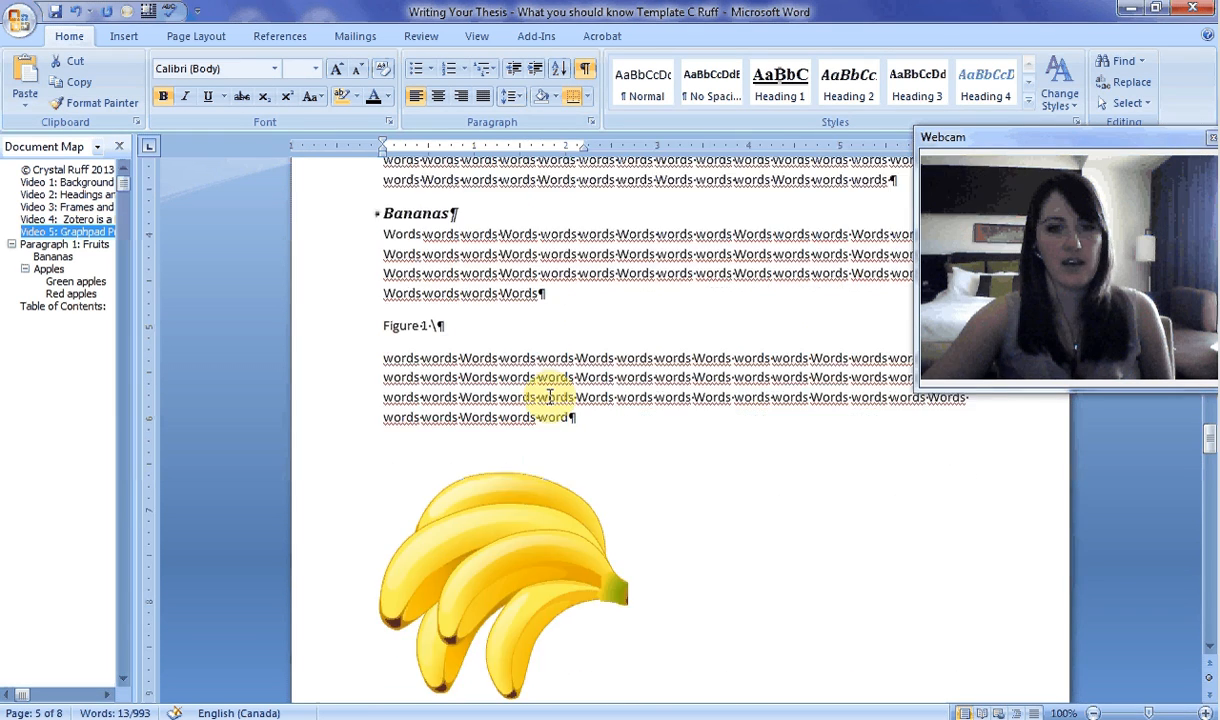
{"action": "scroll", "coordinate": [553, 408], "scroll_direction": "up", "scroll_amount": 5}
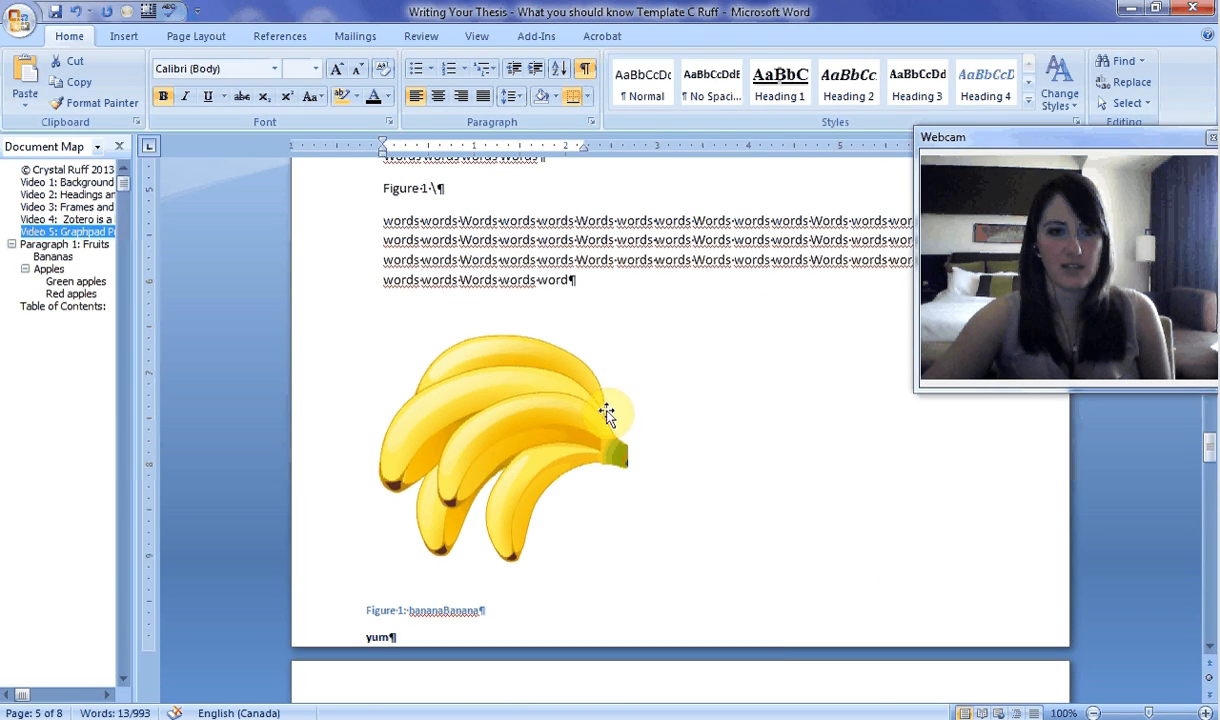
{"action": "left_click", "coordinate": [612, 410]}
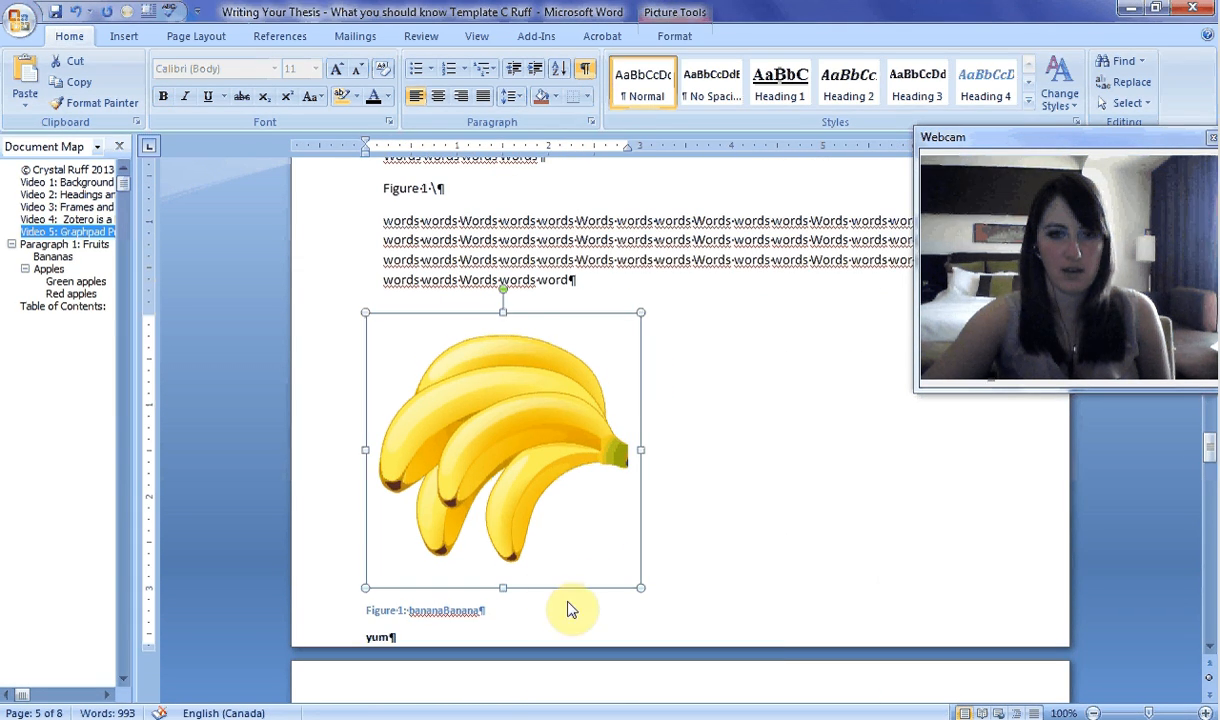
{"action": "left_click", "coordinate": [480, 612]}
{"action": "left_click", "coordinate": [629, 552]}
{"action": "right_click", "coordinate": [627, 548]}
{"action": "left_click", "coordinate": [701, 645]}
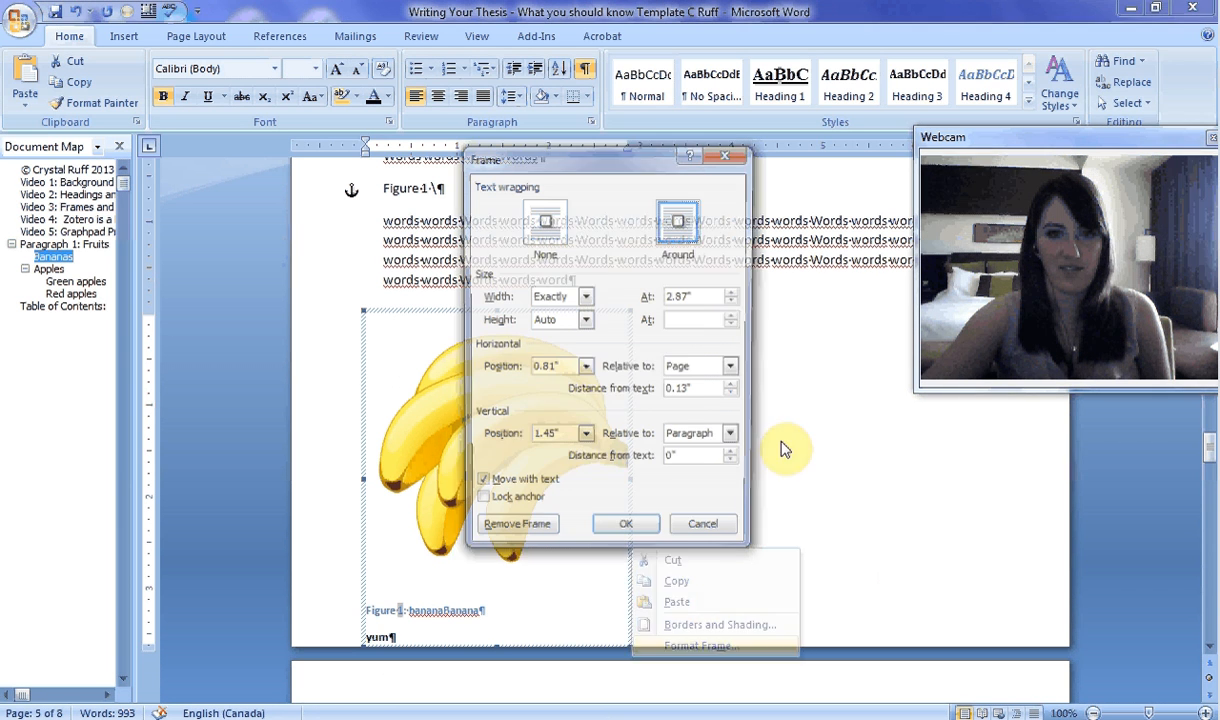
{"action": "left_click", "coordinate": [584, 369]}
{"action": "left_click", "coordinate": [550, 385]}
{"action": "left_click", "coordinate": [585, 439]}
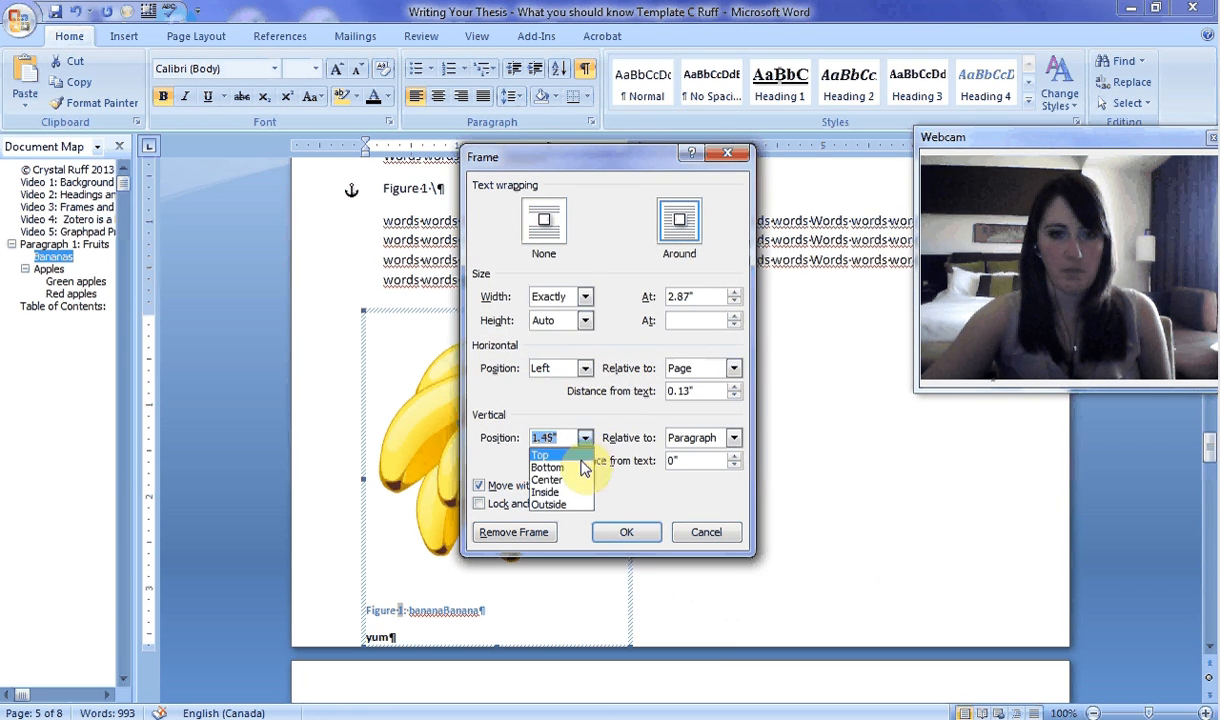
{"action": "left_click", "coordinate": [547, 467]}
Set the banana frame's horizontal position to Right relative to Margin and apply the frame formatting.
{"action": "left_click", "coordinate": [584, 368]}
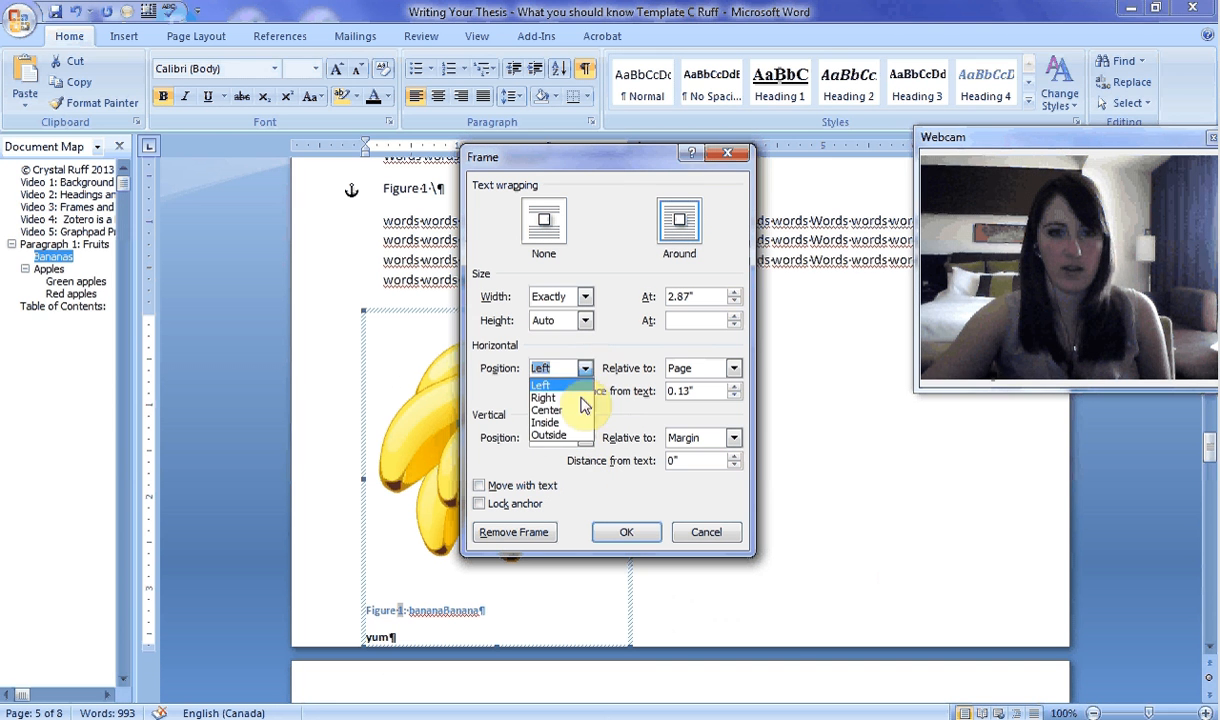
{"action": "left_click", "coordinate": [550, 397]}
{"action": "left_click", "coordinate": [740, 368]}
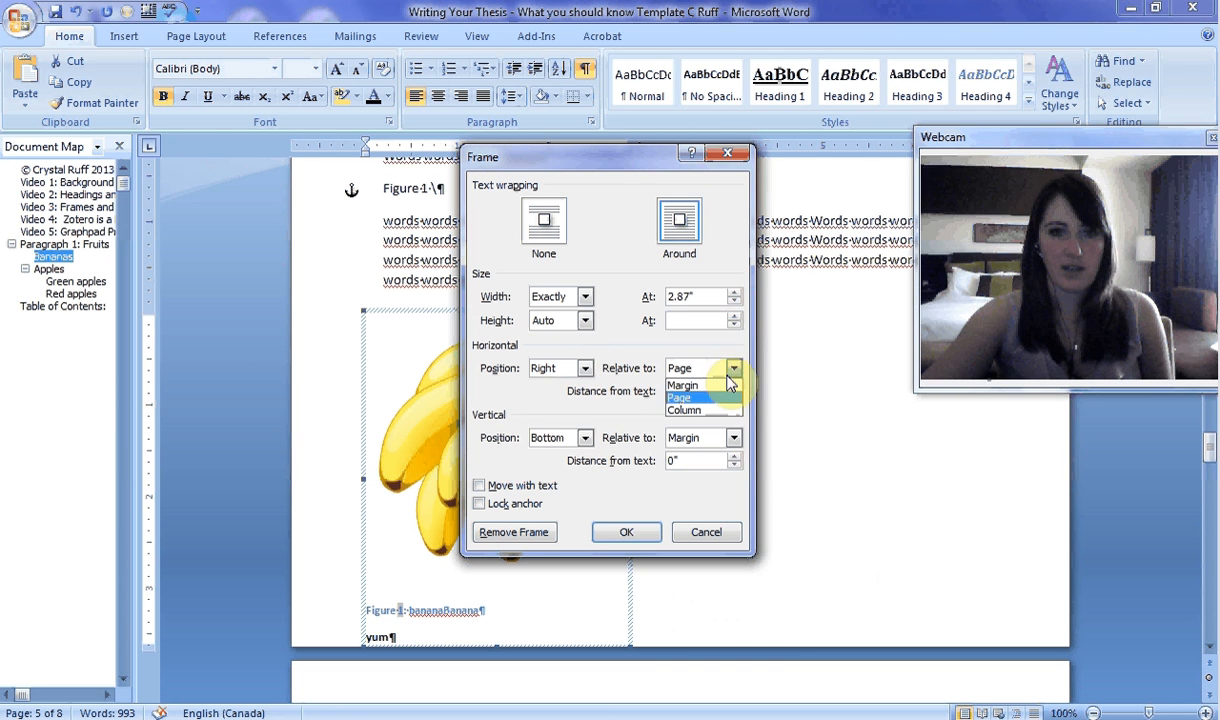
{"action": "left_click", "coordinate": [728, 392]}
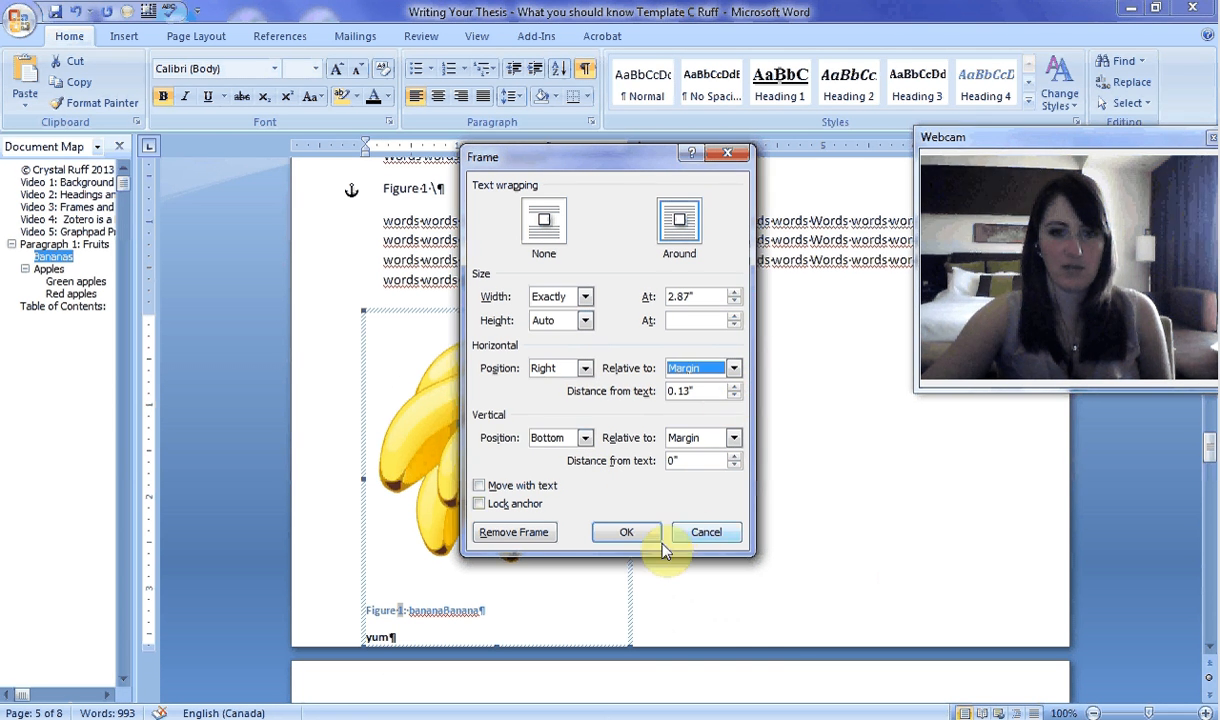
{"action": "left_click", "coordinate": [626, 532]}
Select everything from the page break before Paragraph 1: Fruits to the last body text above the Table of Contents, and update its fields.
{"action": "scroll", "coordinate": [630, 265], "scroll_direction": "up", "scroll_amount": 10}
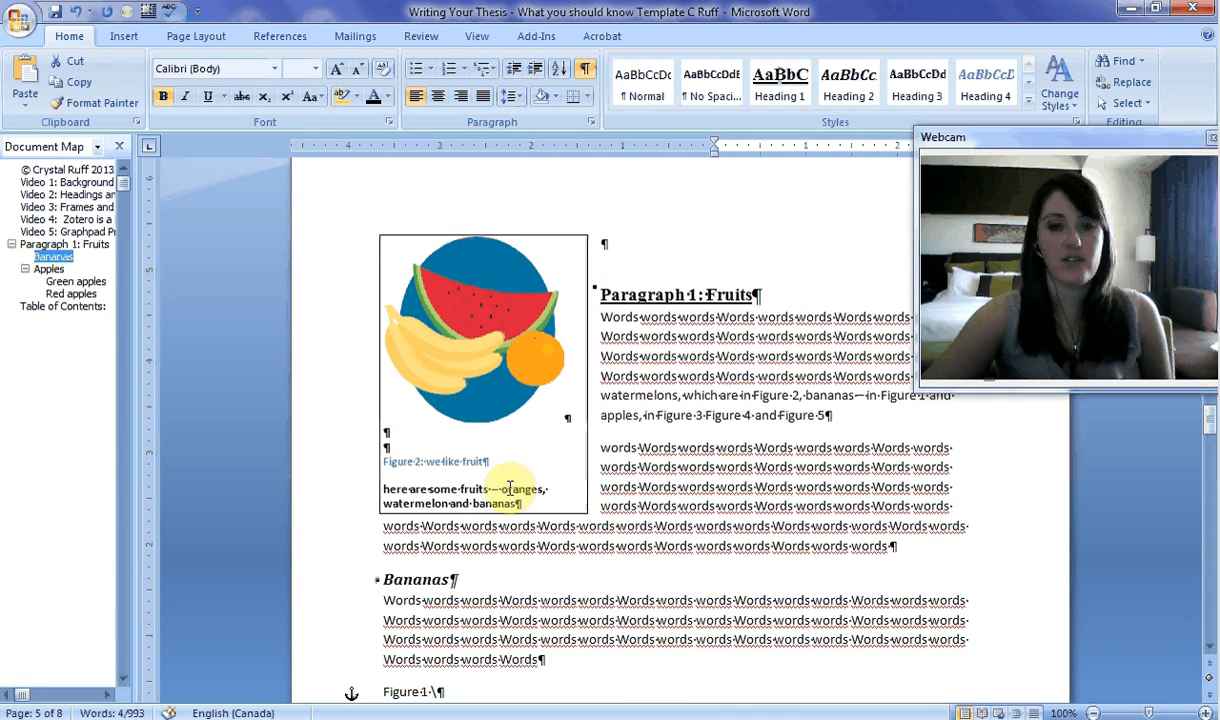
{"action": "left_click_drag", "start_coordinate": [1075, 155], "coordinate": [1040, 47]}
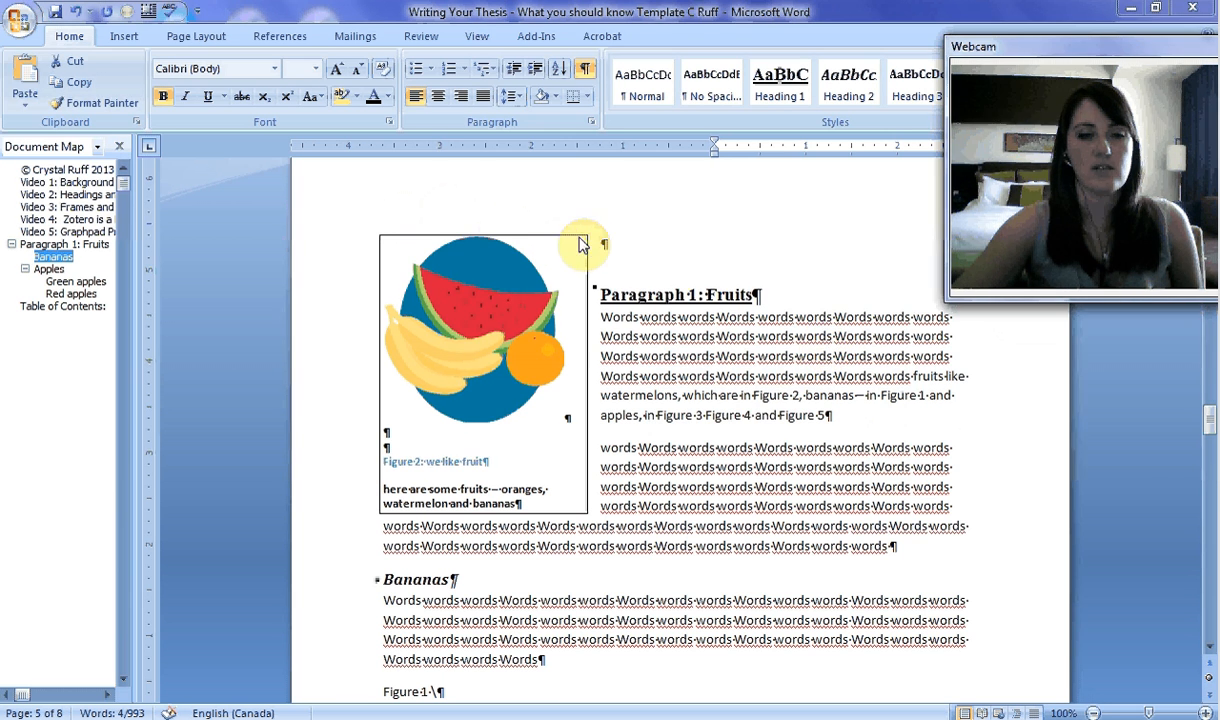
{"action": "scroll", "coordinate": [675, 250], "scroll_direction": "up", "scroll_amount": 10}
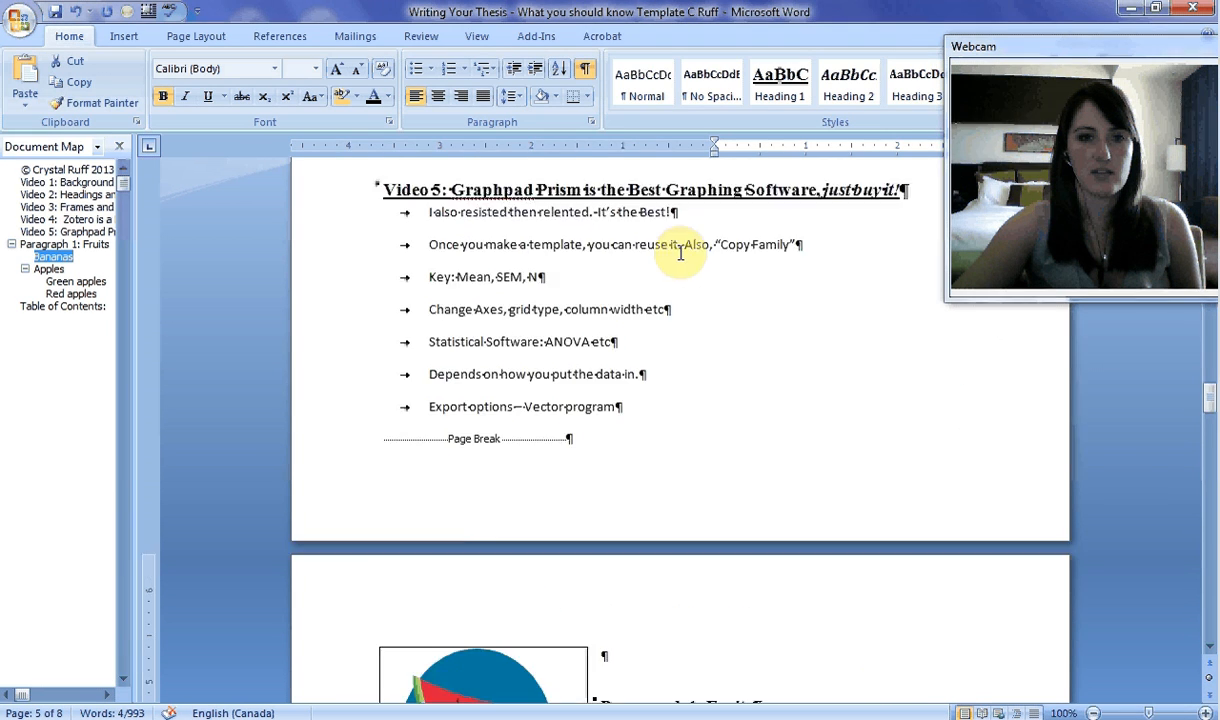
{"action": "scroll", "coordinate": [540, 340], "scroll_direction": "down", "scroll_amount": 3}
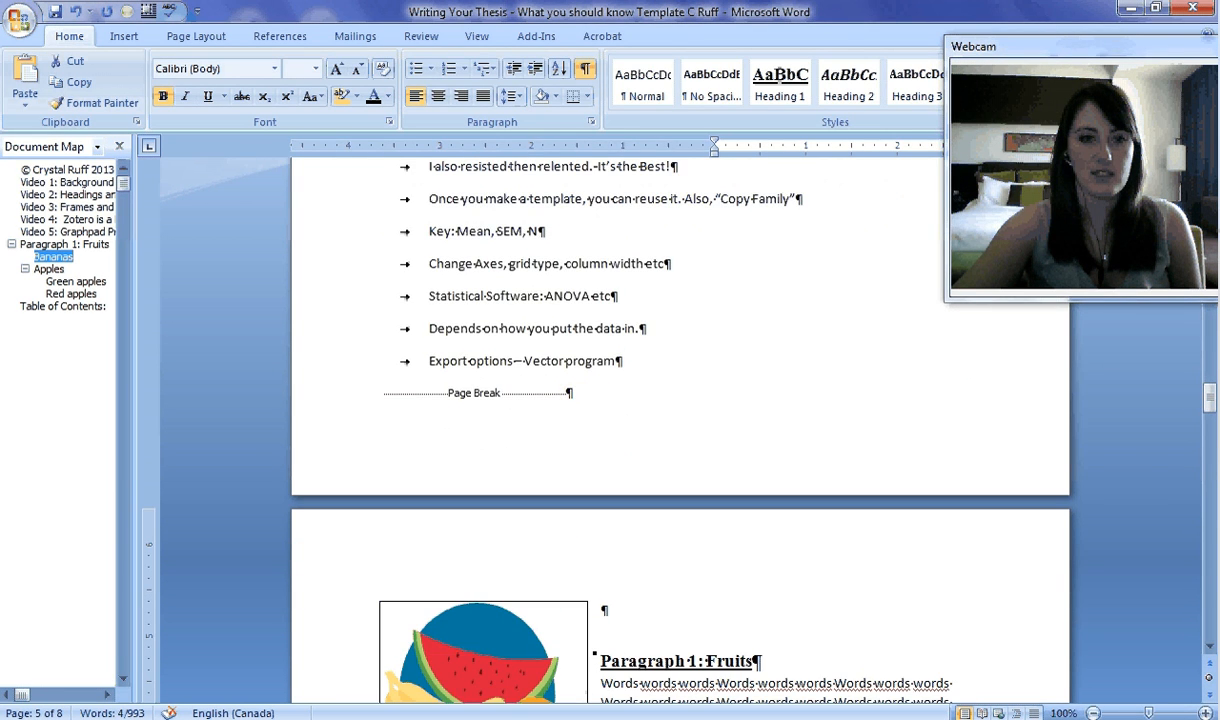
{"action": "left_click_drag", "start_coordinate": [574, 393], "coordinate": [734, 554]}
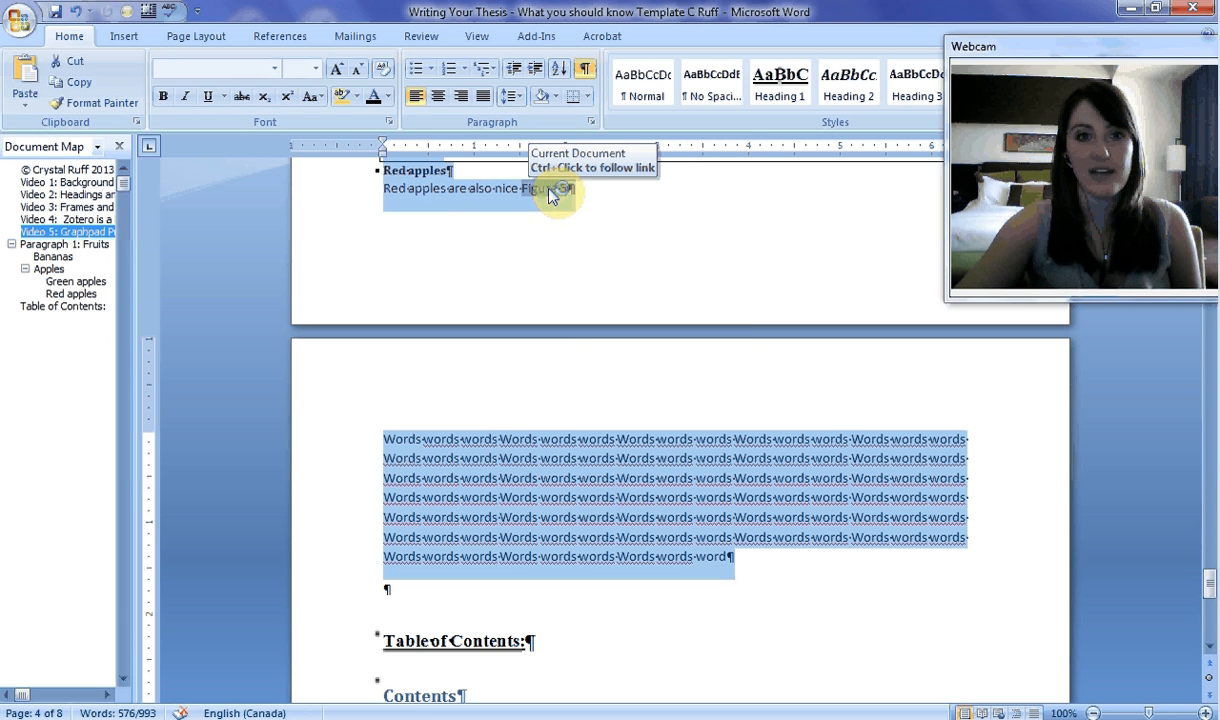
{"action": "right_click", "coordinate": [550, 190]}
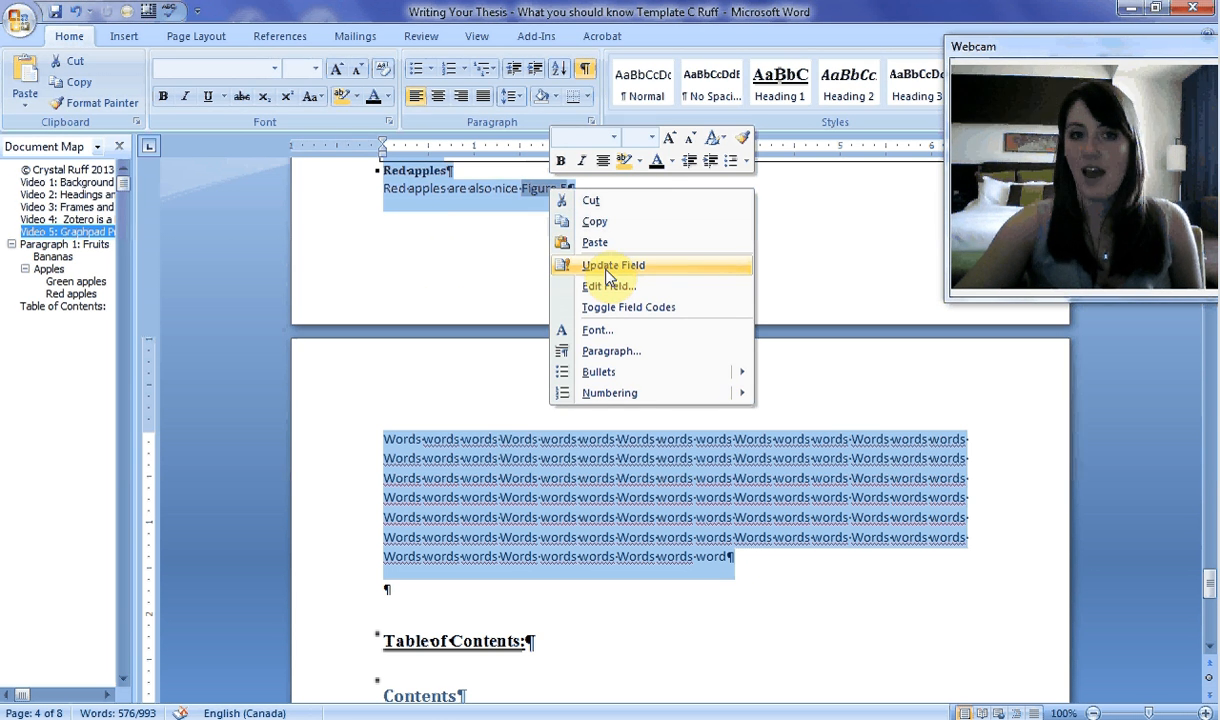
{"action": "left_click", "coordinate": [468, 238]}
{"action": "scroll", "coordinate": [688, 220], "scroll_direction": "up", "scroll_amount": 5}
{"action": "scroll", "coordinate": [716, 262], "scroll_direction": "up", "scroll_amount": 15}
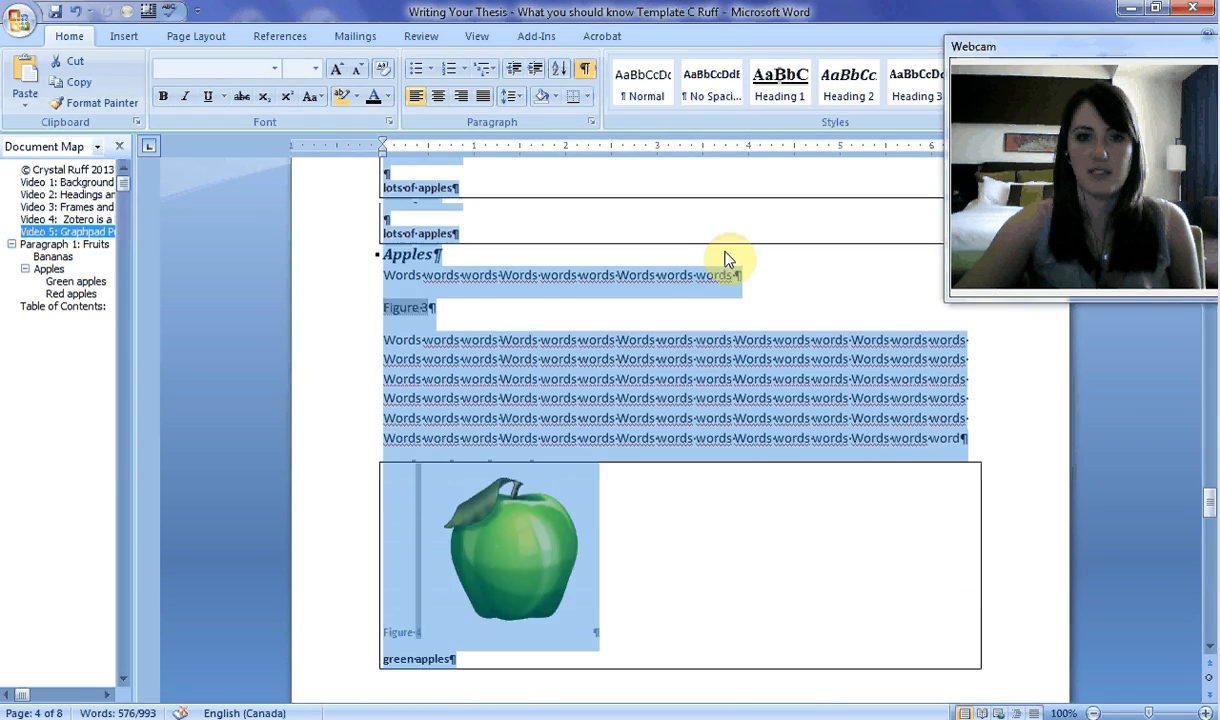
{"action": "scroll", "coordinate": [731, 255], "scroll_direction": "up", "scroll_amount": 6}
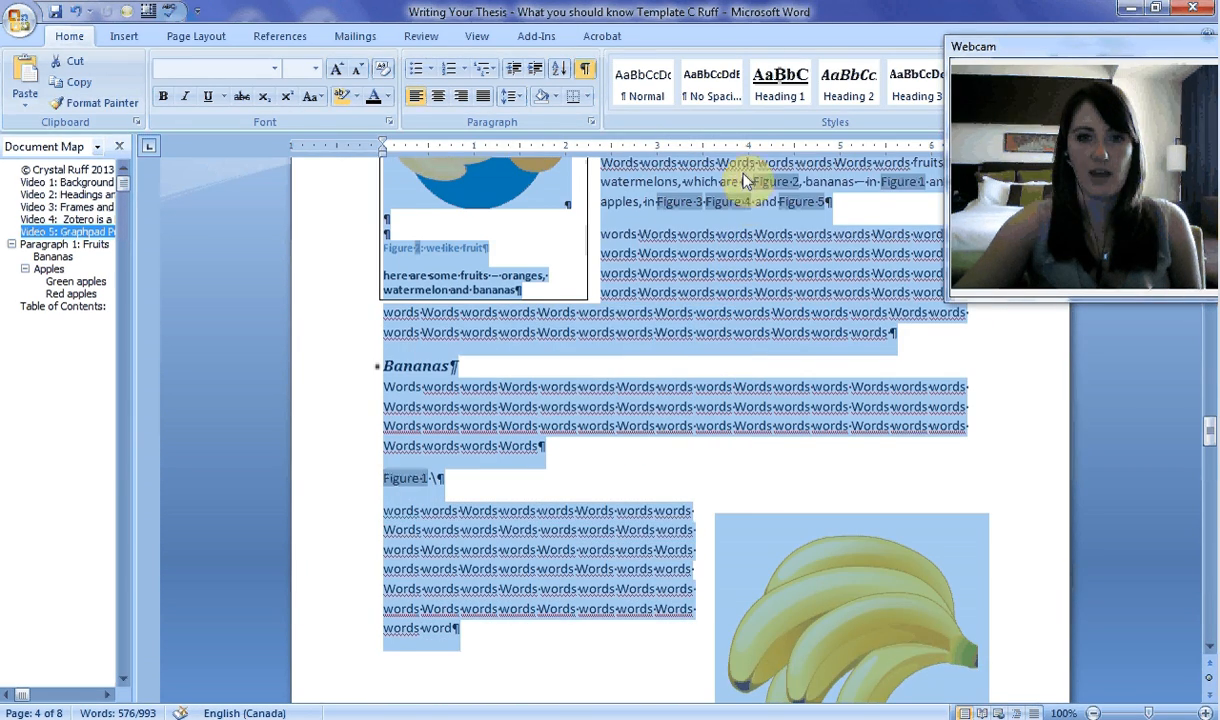
{"action": "scroll", "coordinate": [790, 178], "scroll_direction": "up", "scroll_amount": 2}
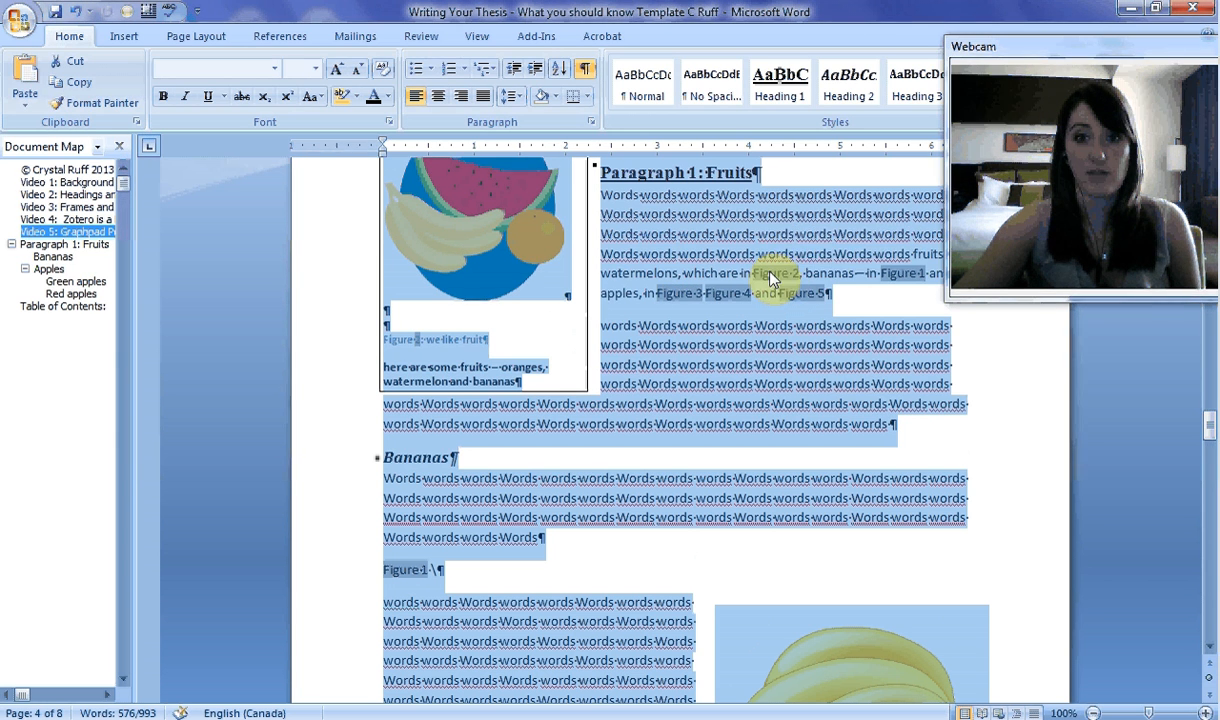
{"action": "right_click", "coordinate": [773, 273]}
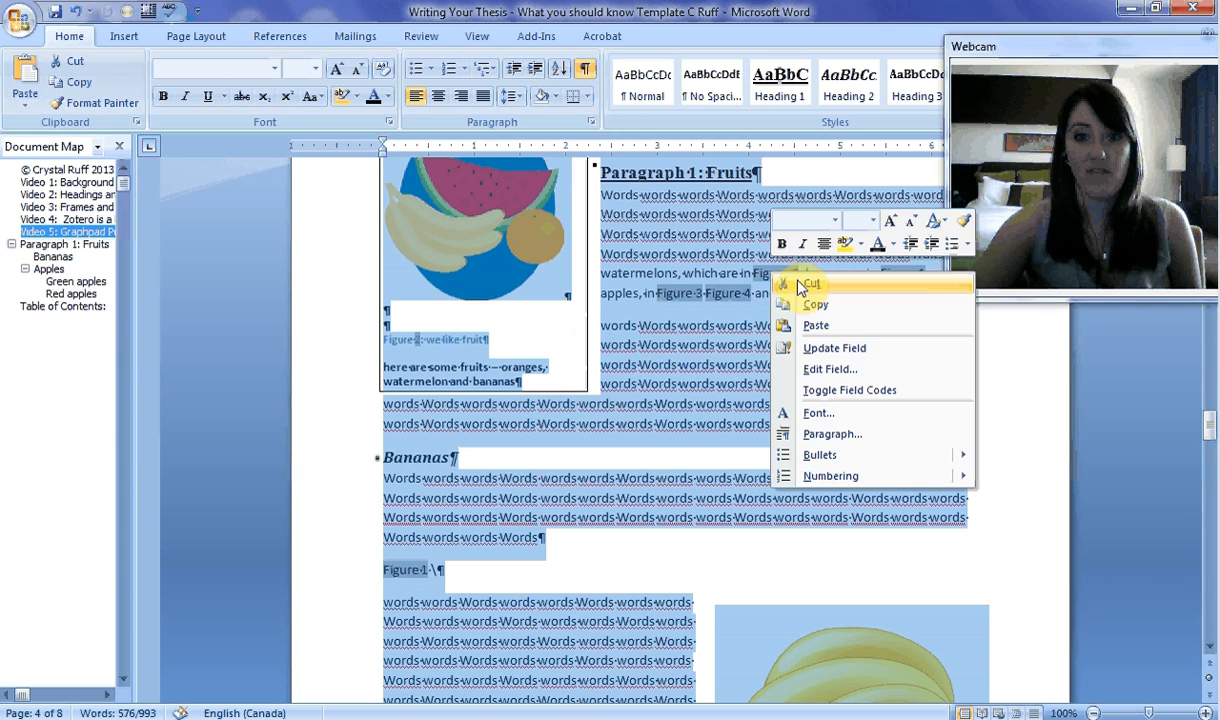
{"action": "left_click", "coordinate": [834, 348]}
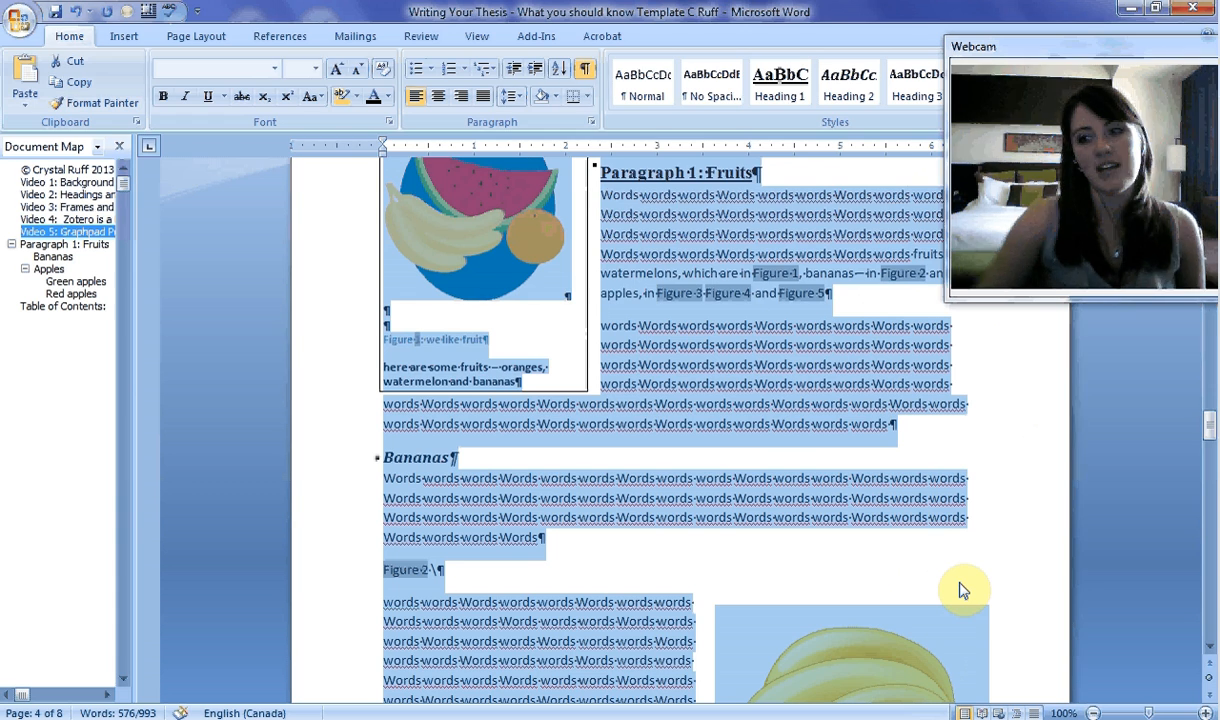
Update the fields in the selected text once more from the first figure reference under Paragraph 1: Fruits.
{"action": "scroll", "coordinate": [760, 417], "scroll_direction": "down", "scroll_amount": 1}
{"action": "scroll", "coordinate": [790, 395], "scroll_direction": "up", "scroll_amount": 2}
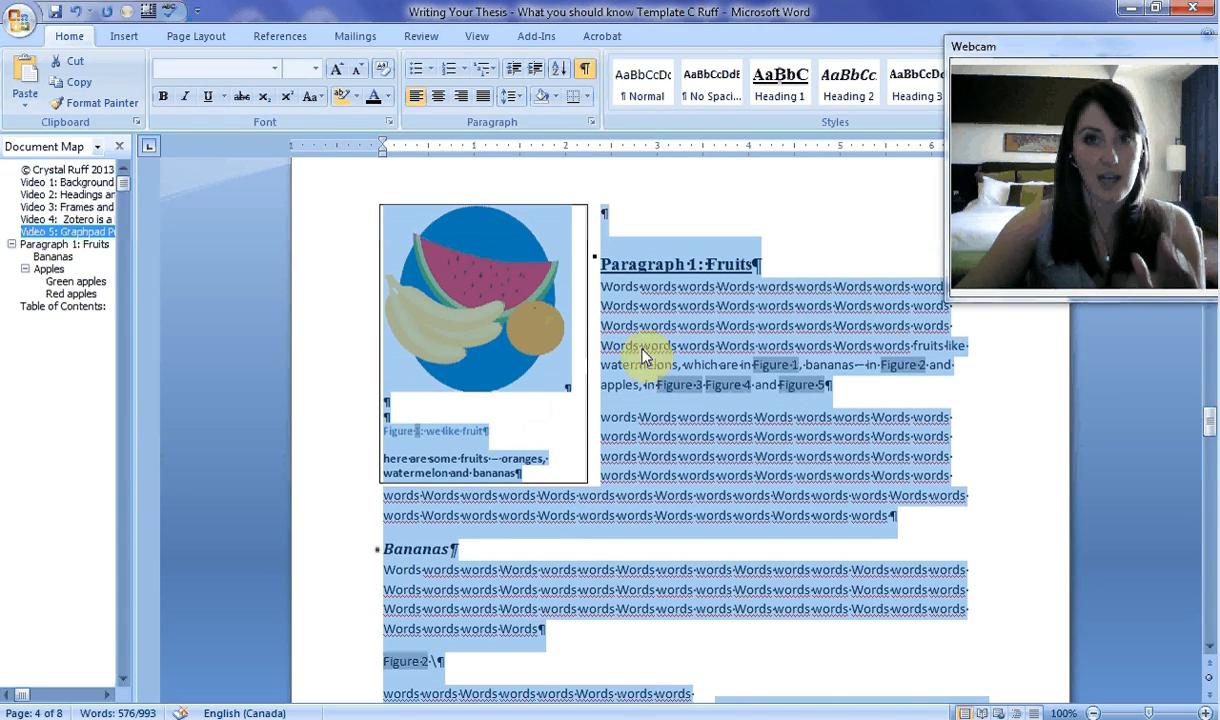
{"action": "right_click", "coordinate": [766, 369]}
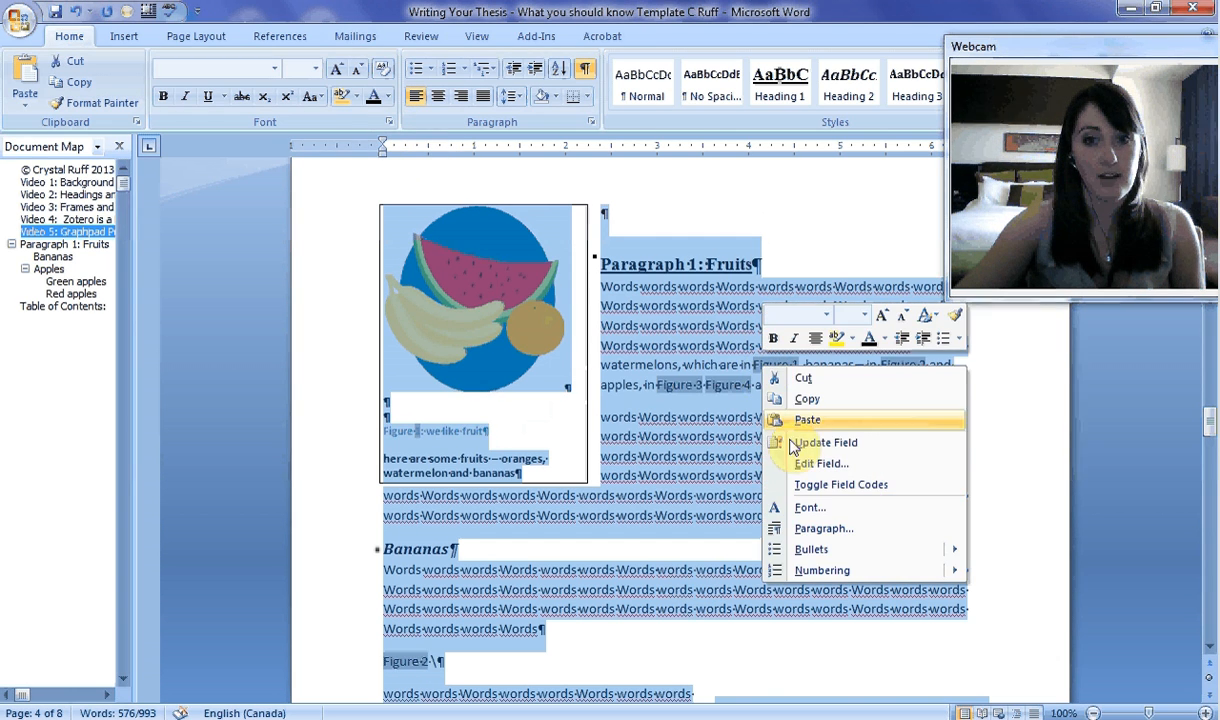
{"action": "left_click", "coordinate": [797, 451]}
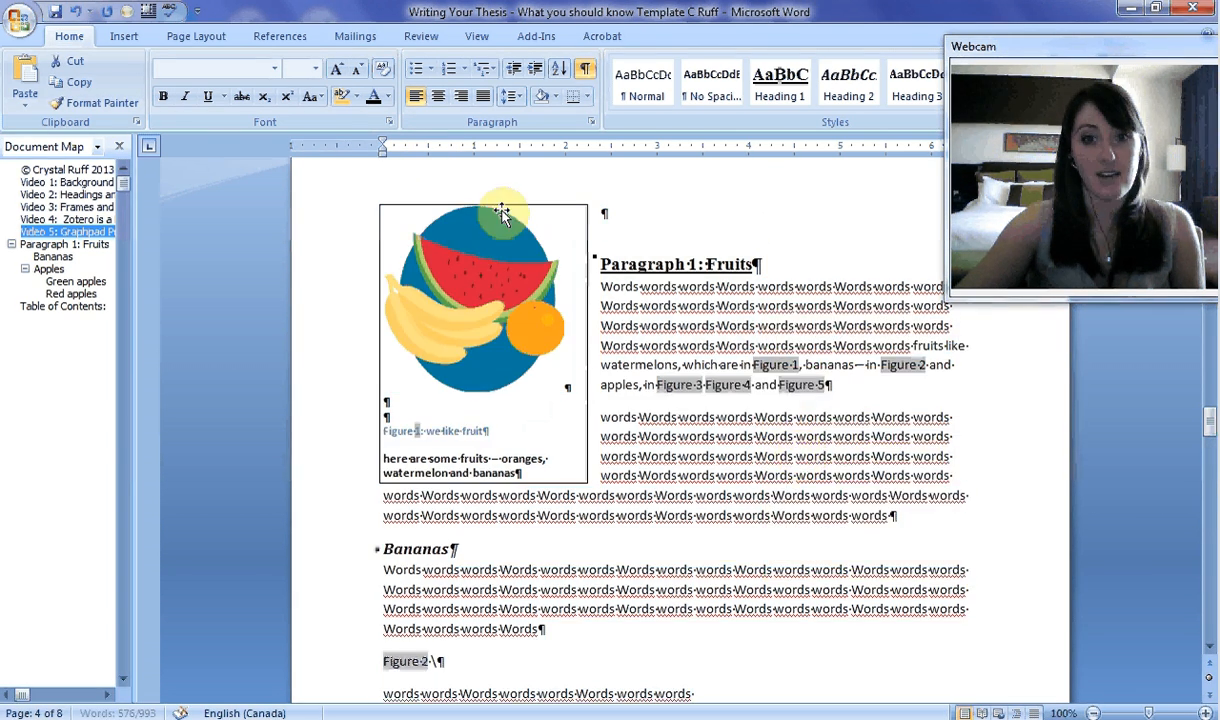
Update the entire table of contents, including its headings and page numbers.
{"action": "scroll", "coordinate": [717, 511], "scroll_direction": "down", "scroll_amount": 4}
{"action": "left_click_drag", "start_coordinate": [1209, 412], "coordinate": [1211, 672]}
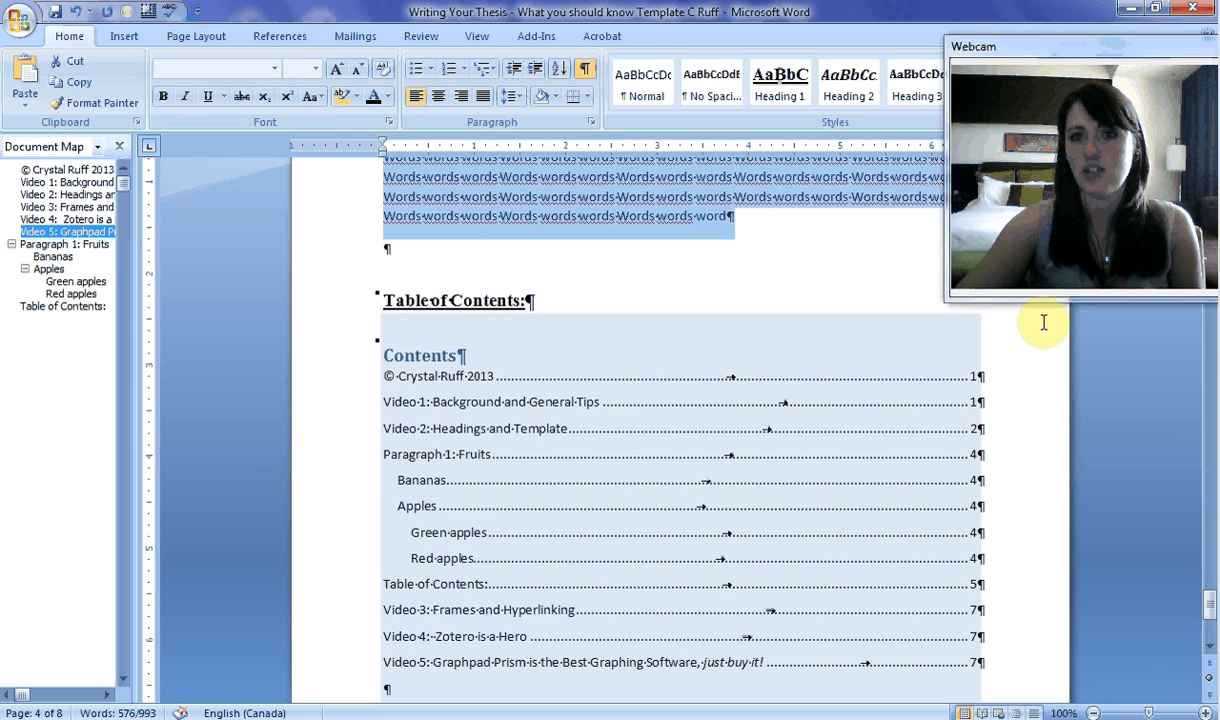
{"action": "right_click", "coordinate": [418, 341]}
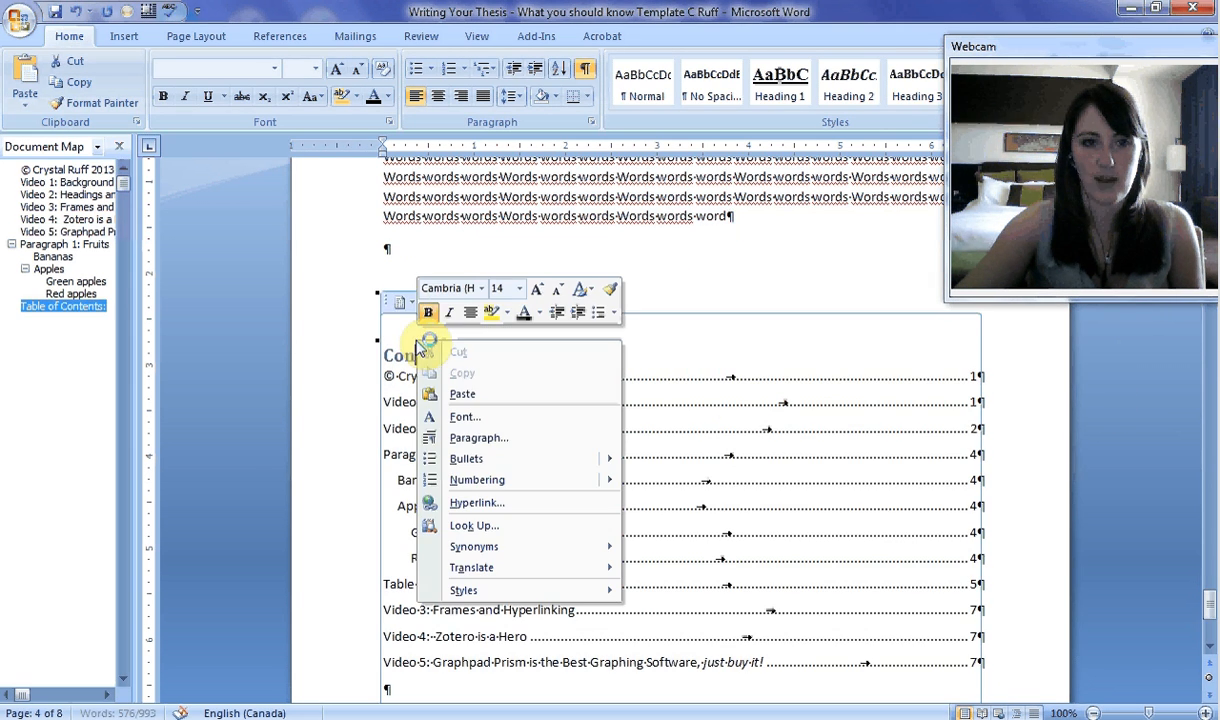
{"action": "left_click", "coordinate": [438, 272]}
{"action": "left_click", "coordinate": [458, 300]}
{"action": "left_click", "coordinate": [594, 372]}
{"action": "left_click", "coordinate": [615, 397]}
Add letters to the figure references in the Paragraph 1: Fruits text so they read Figure 1A, Figure 2B and Figure 4C.
{"action": "scroll", "coordinate": [646, 284], "scroll_direction": "up", "scroll_amount": 13}
{"action": "scroll", "coordinate": [634, 275], "scroll_direction": "up", "scroll_amount": 15}
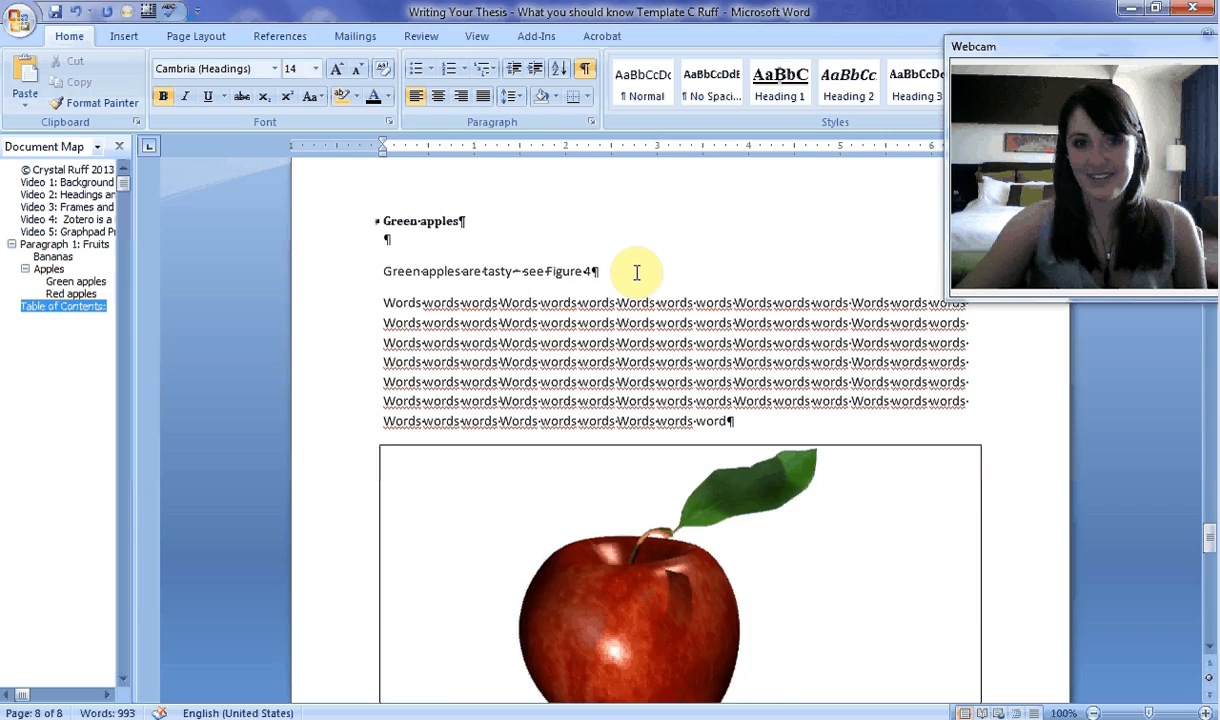
{"action": "scroll", "coordinate": [635, 276], "scroll_direction": "up", "scroll_amount": 15}
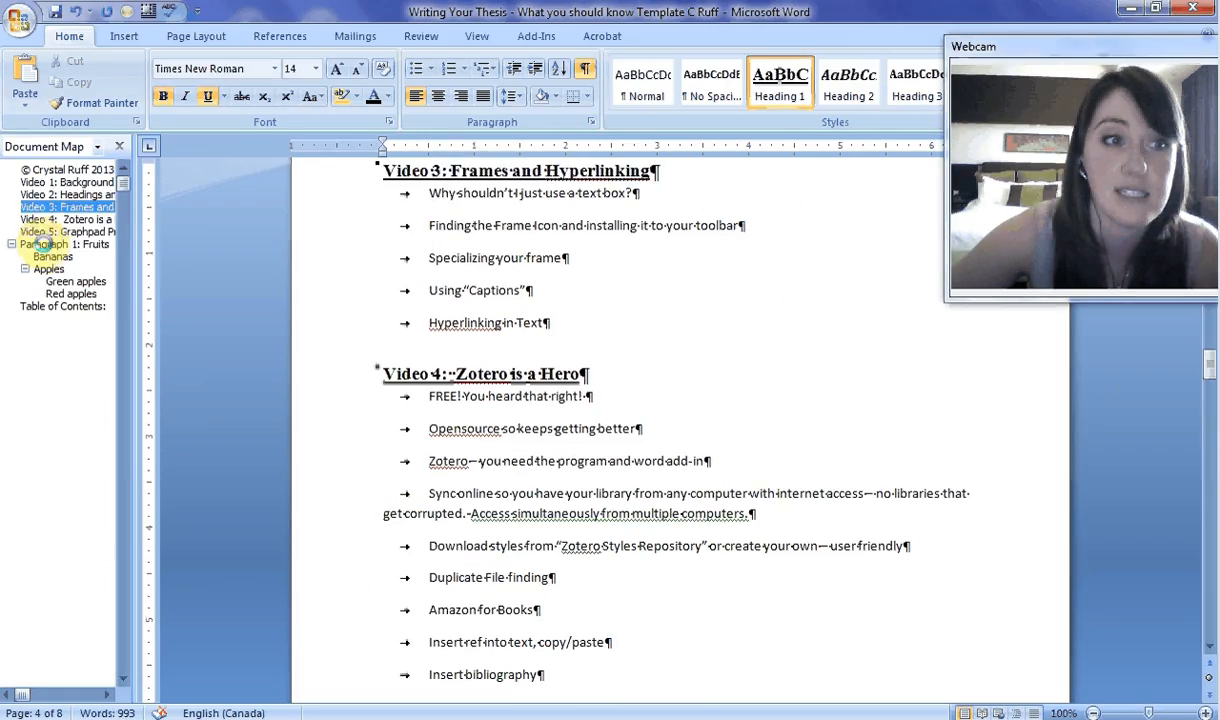
{"action": "left_click", "coordinate": [40, 245]}
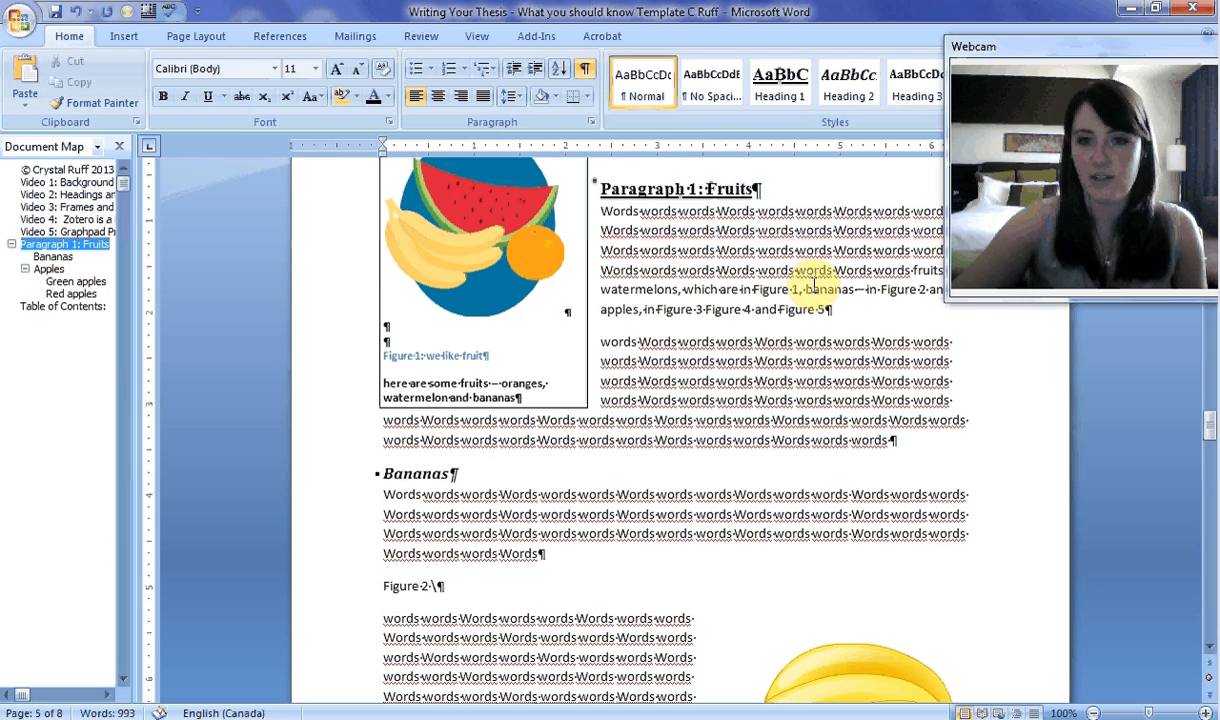
{"action": "type", "text": "A,"}
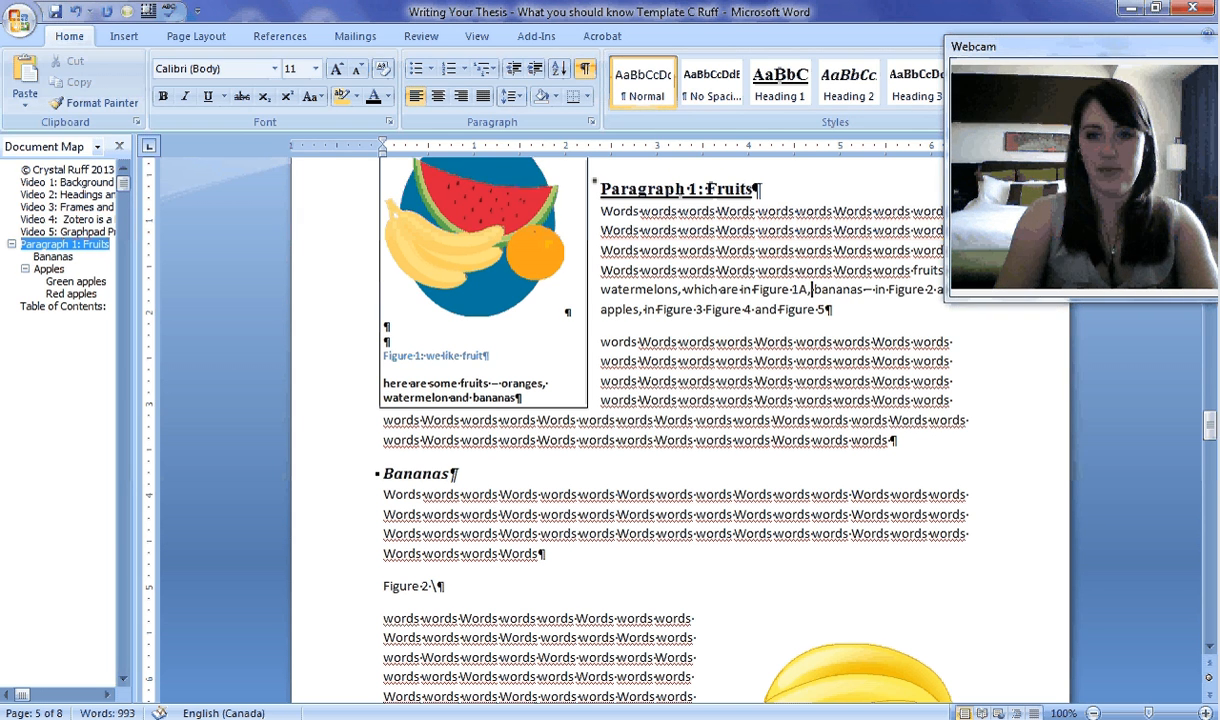
{"action": "left_click", "coordinate": [909, 290]}
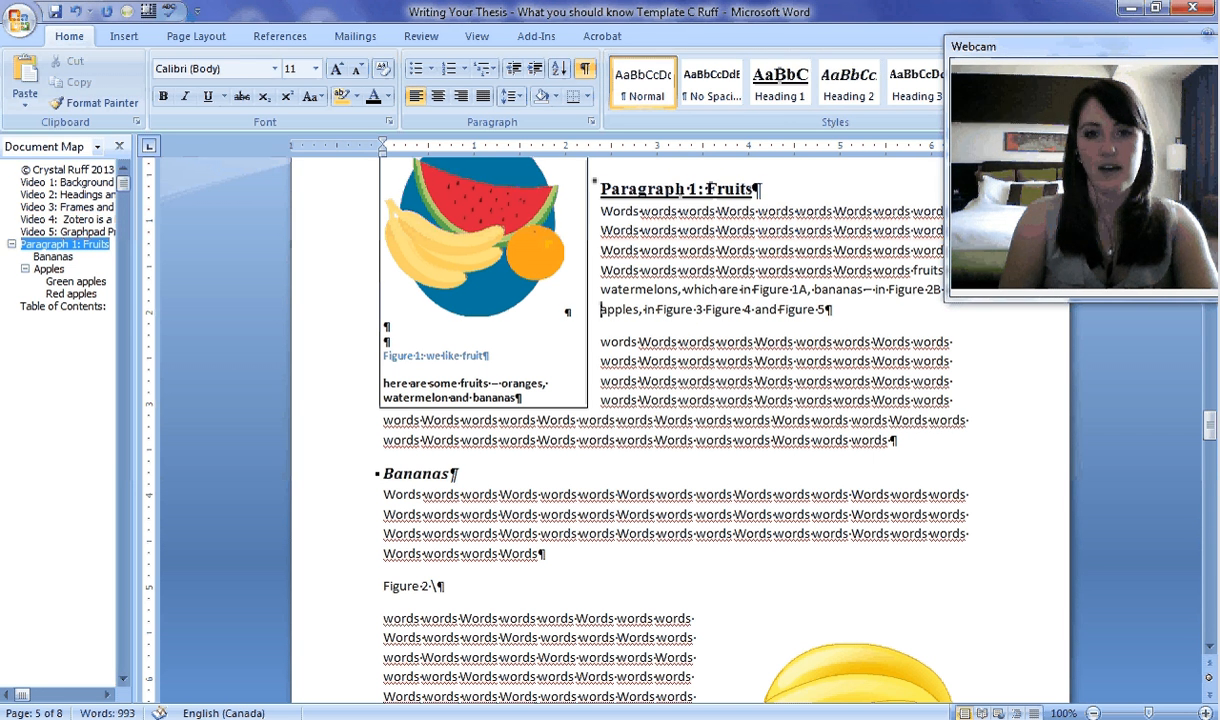
{"action": "left_click", "coordinate": [745, 310]}
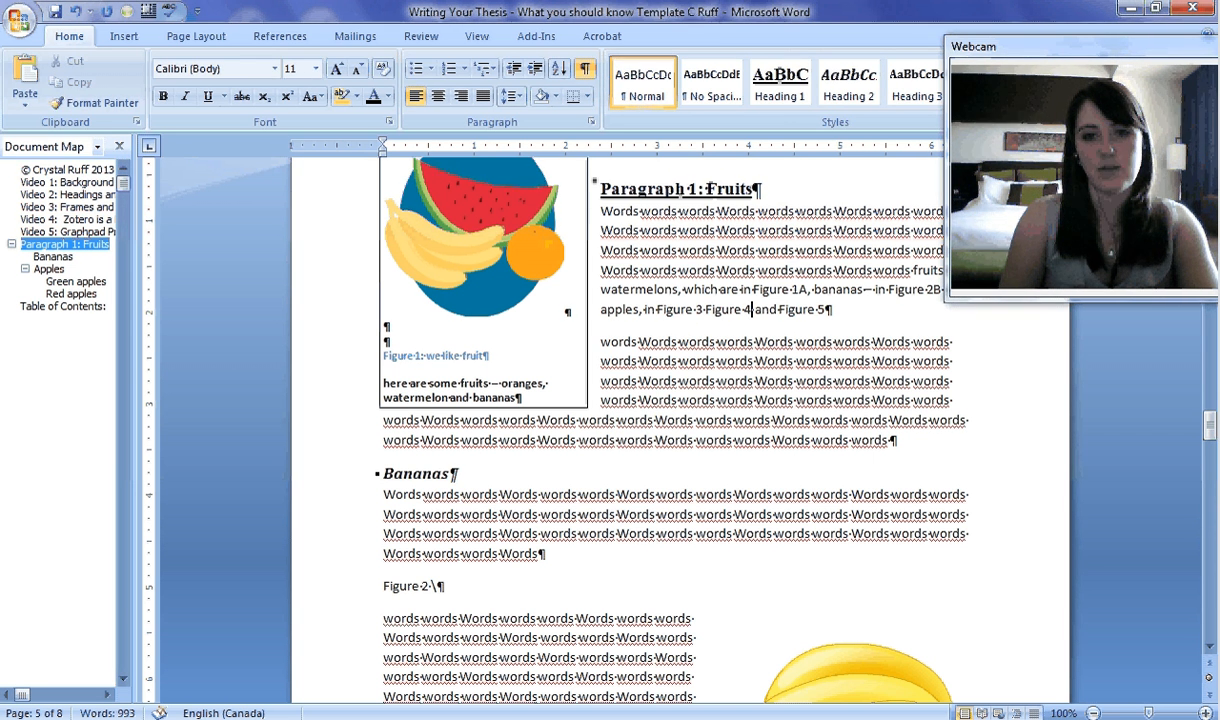
{"action": "type", "text": "C"}
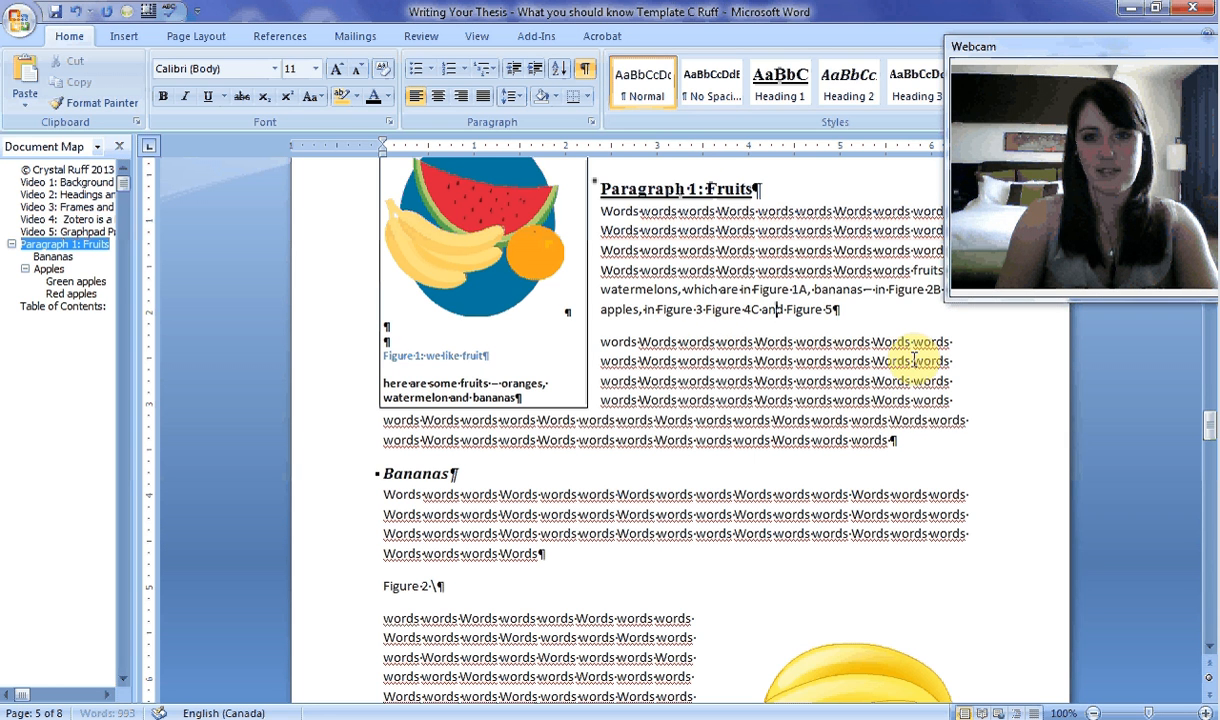
Review the figure captions and references through the apple sections down to the updated table of contents.
{"action": "scroll", "coordinate": [852, 577], "scroll_direction": "down", "scroll_amount": 10}
{"action": "scroll", "coordinate": [899, 552], "scroll_direction": "down", "scroll_amount": 15}
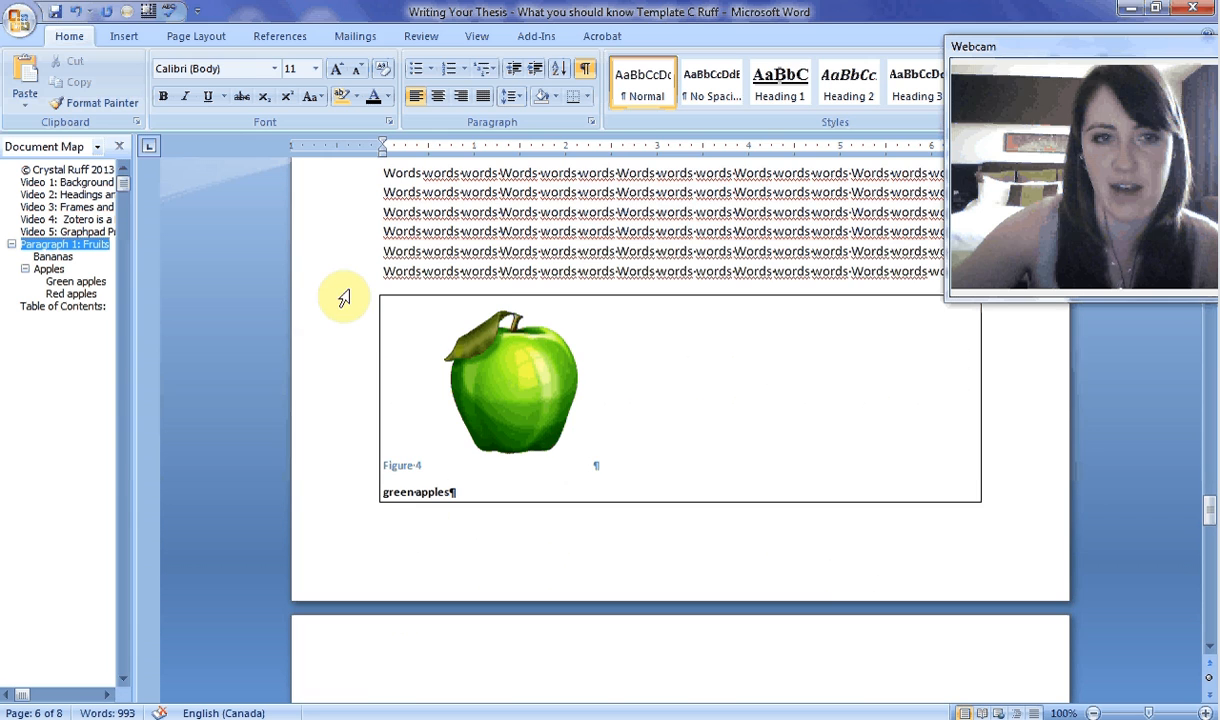
{"action": "scroll", "coordinate": [841, 294], "scroll_direction": "down", "scroll_amount": 2}
{"action": "scroll", "coordinate": [841, 294], "scroll_direction": "up", "scroll_amount": 4}
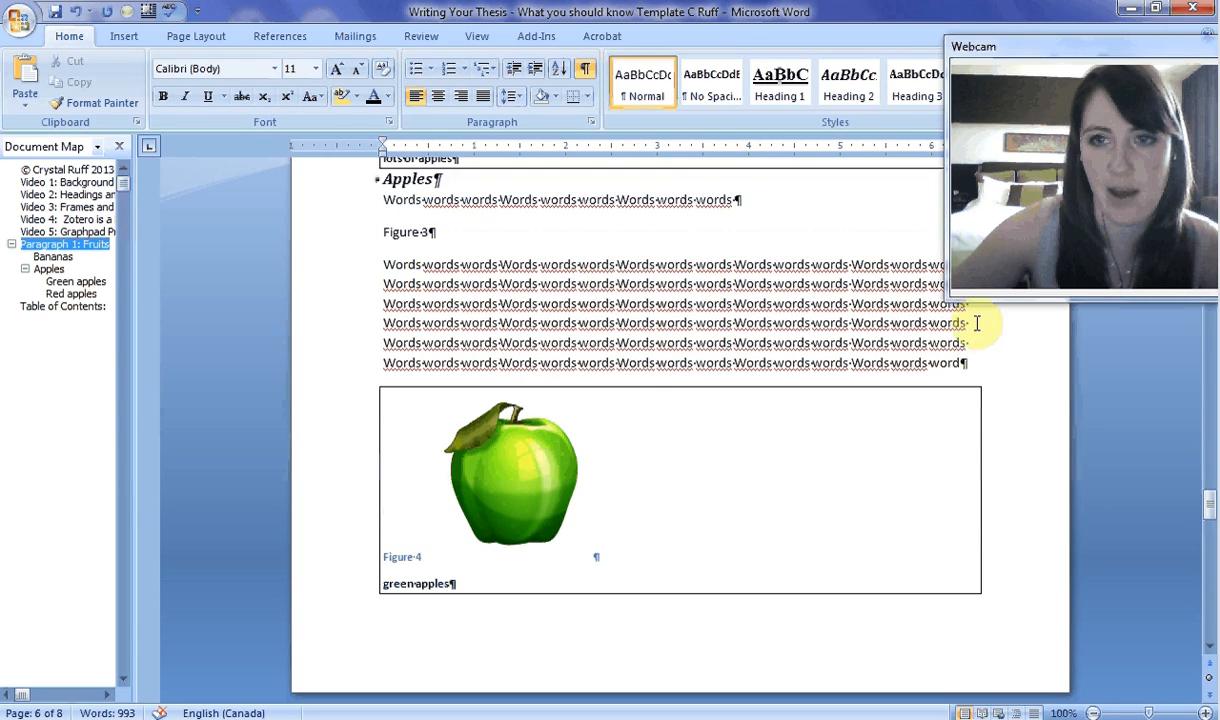
{"action": "scroll", "coordinate": [521, 292], "scroll_direction": "up", "scroll_amount": 1}
{"action": "scroll", "coordinate": [470, 350], "scroll_direction": "down", "scroll_amount": 7}
{"action": "scroll", "coordinate": [491, 365], "scroll_direction": "down", "scroll_amount": 9}
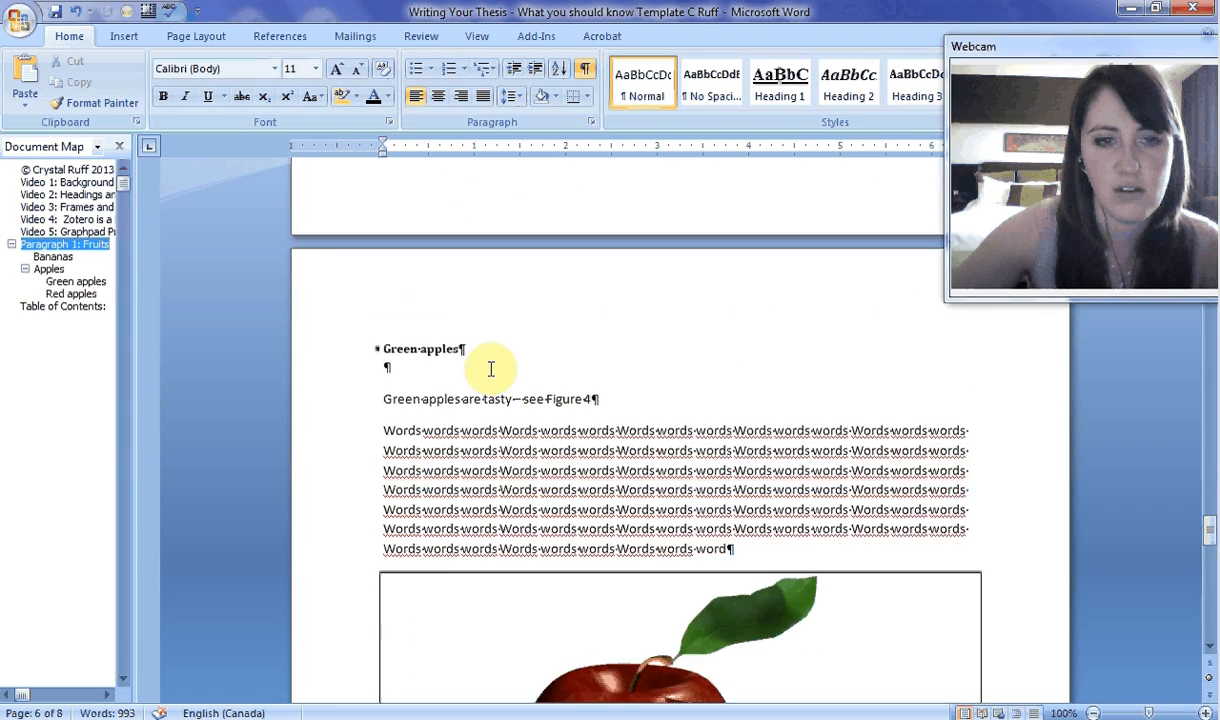
{"action": "scroll", "coordinate": [509, 418], "scroll_direction": "down", "scroll_amount": 20}
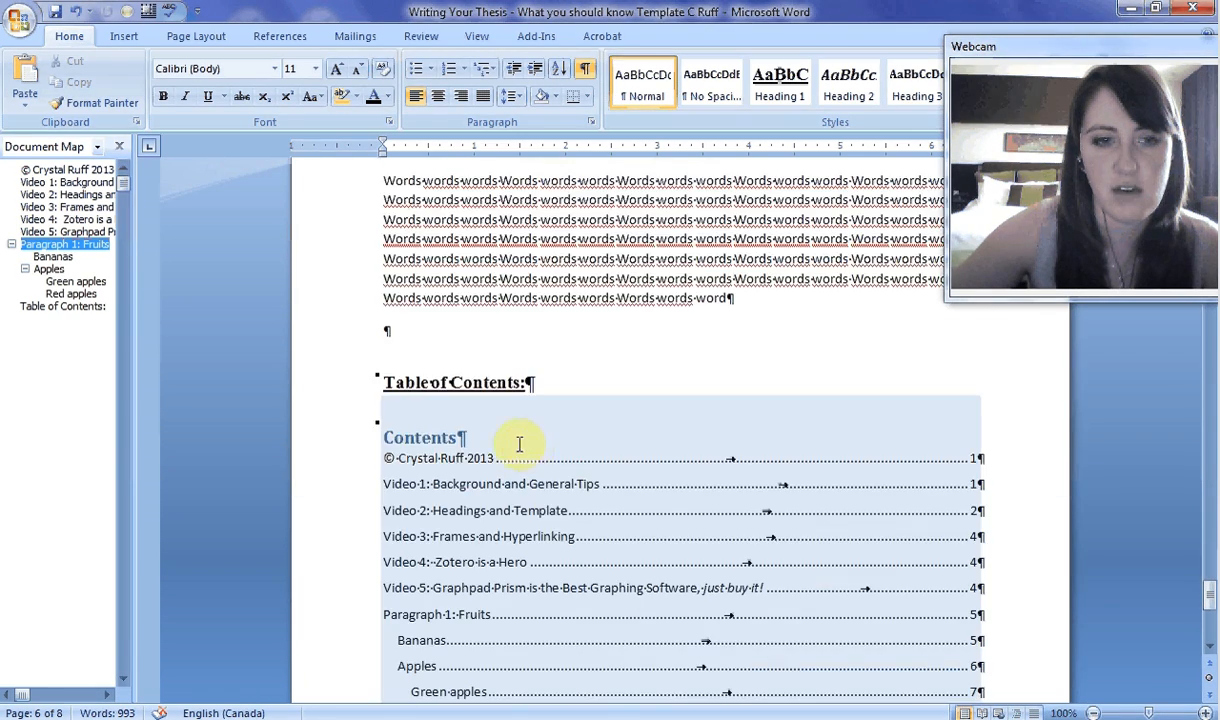
Move the whole Green apples section, including its picture frame, caption, heading and text, to directly after the Red apples text.
{"action": "scroll", "coordinate": [520, 435], "scroll_direction": "up", "scroll_amount": 8}
{"action": "scroll", "coordinate": [520, 435], "scroll_direction": "up", "scroll_amount": 18}
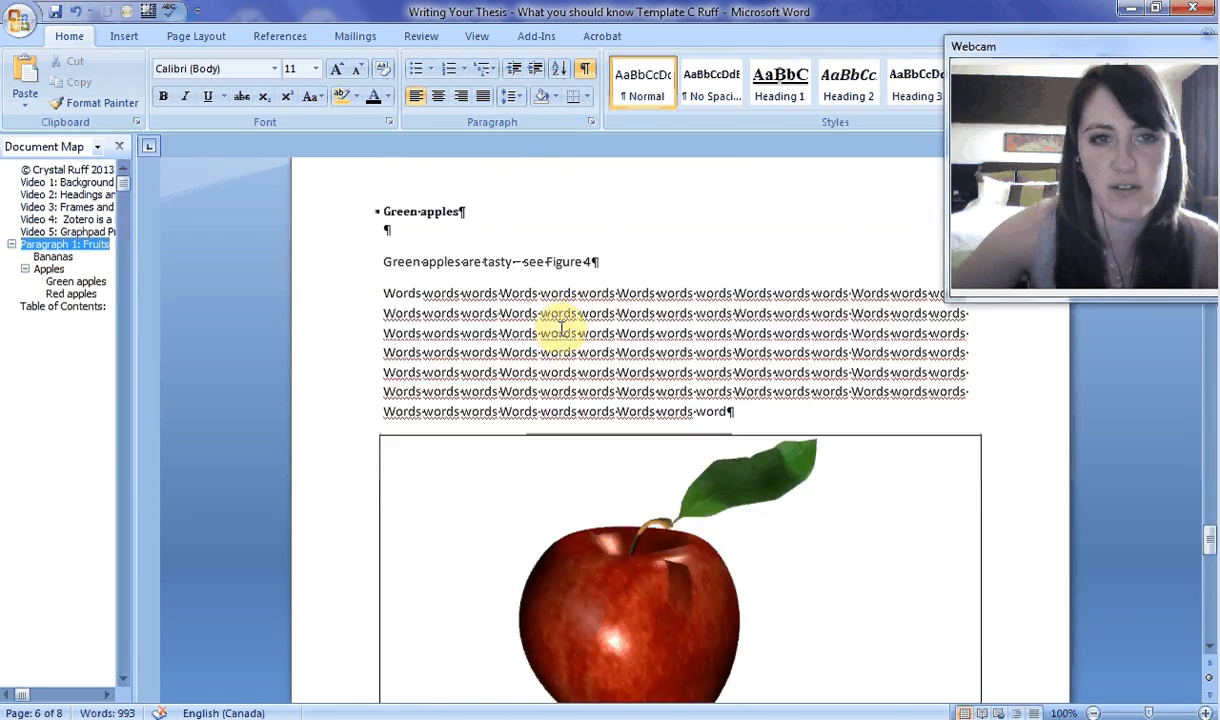
{"action": "scroll", "coordinate": [484, 370], "scroll_direction": "up", "scroll_amount": 1}
{"action": "scroll", "coordinate": [658, 495], "scroll_direction": "down", "scroll_amount": 3}
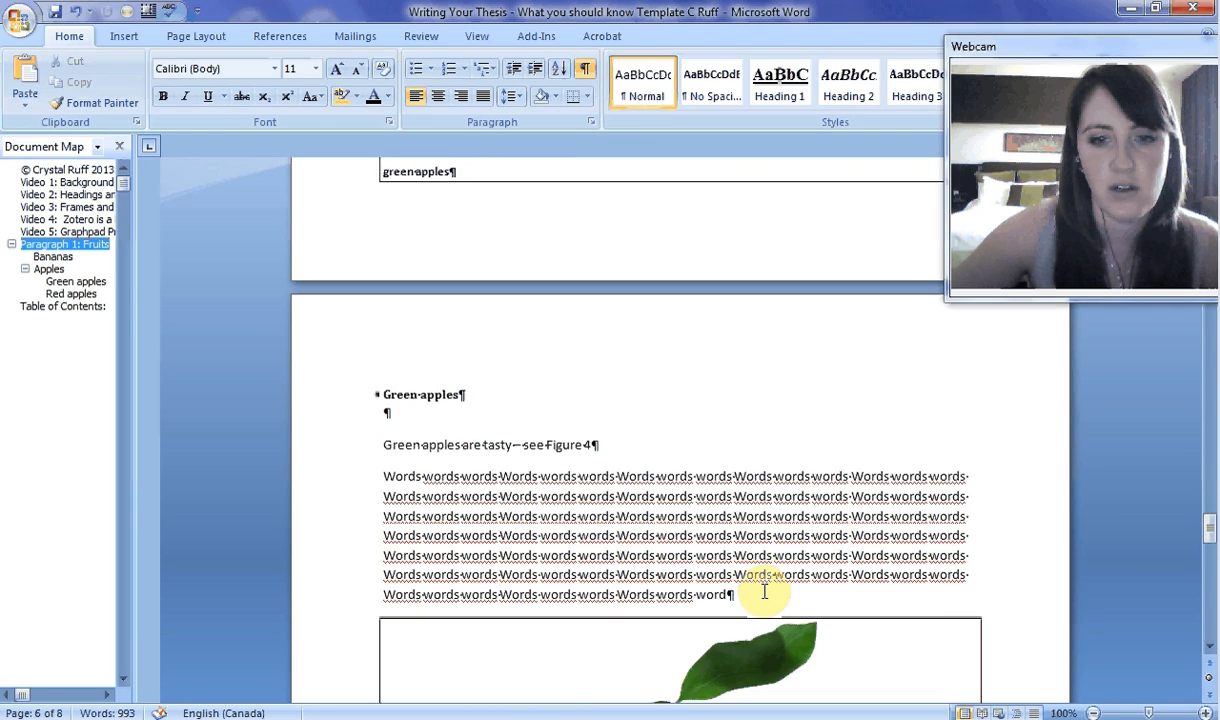
{"action": "left_click_drag", "start_coordinate": [764, 591], "coordinate": [376, 150]}
{"action": "left_click_drag", "start_coordinate": [378, 308], "coordinate": [975, 409]}
{"action": "key", "text": "Delete"}
{"action": "scroll", "coordinate": [605, 440], "scroll_direction": "down", "scroll_amount": 6}
{"action": "scroll", "coordinate": [610, 465], "scroll_direction": "down", "scroll_amount": 8}
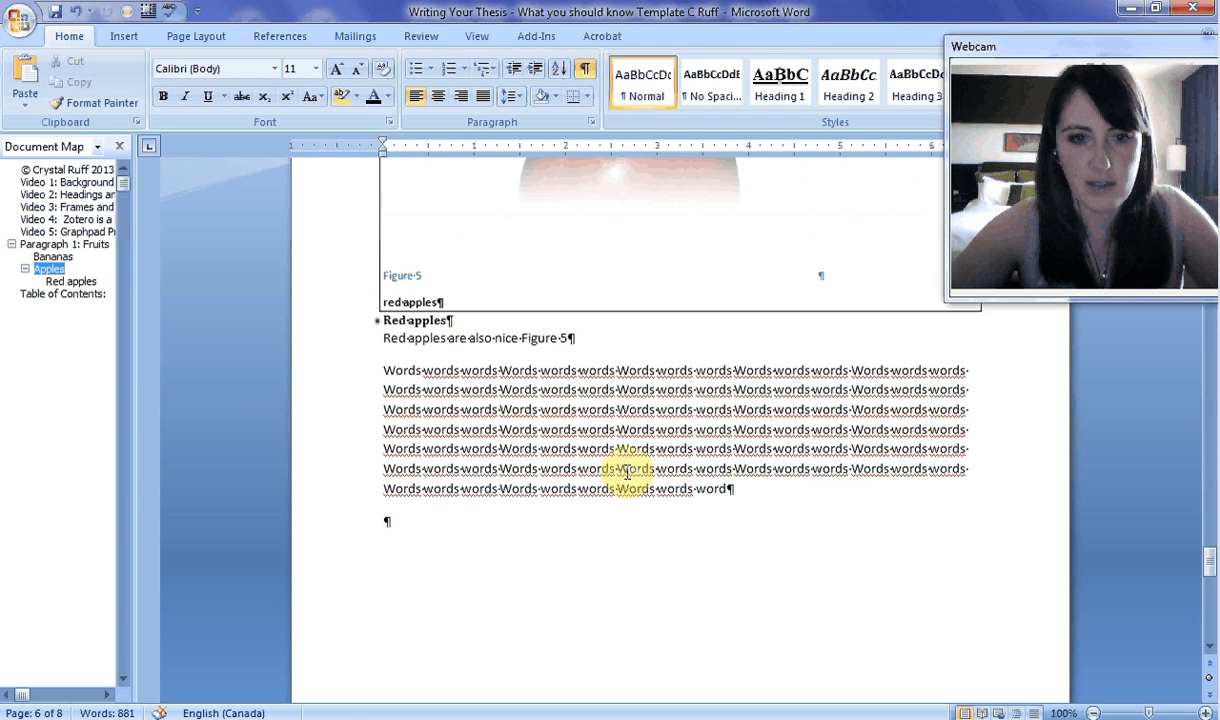
{"action": "scroll", "coordinate": [625, 520], "scroll_direction": "down", "scroll_amount": 1}
{"action": "left_click", "coordinate": [747, 441]}
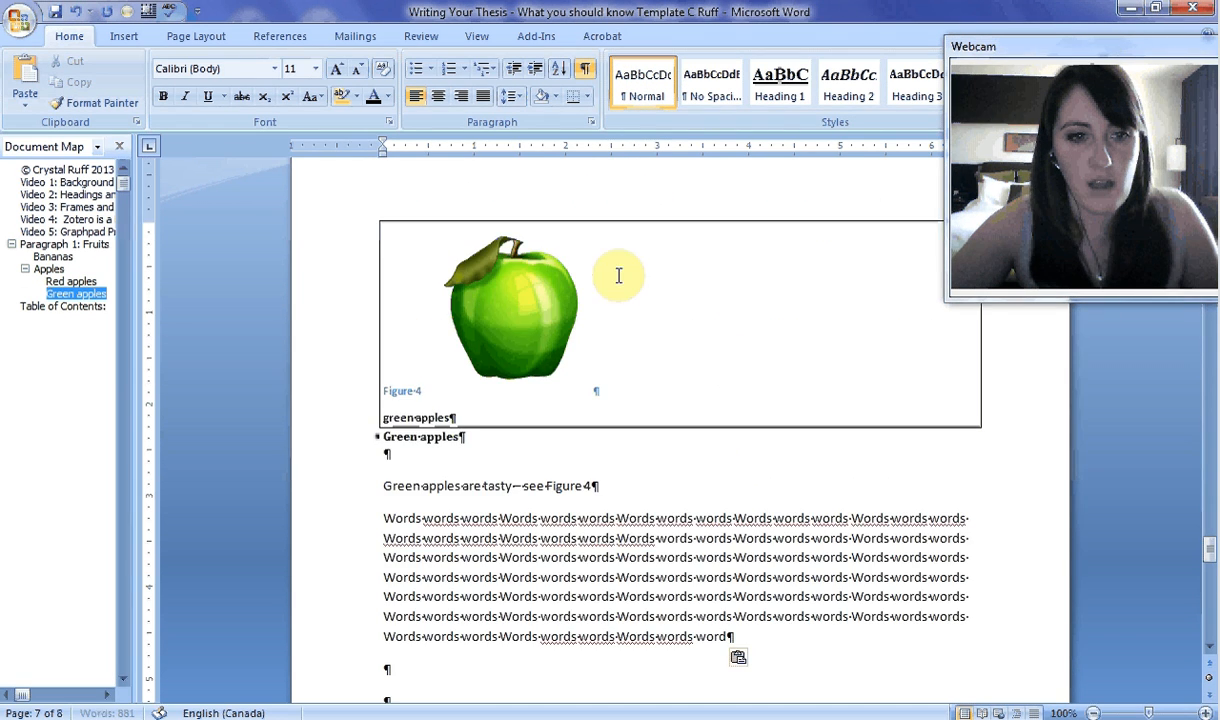
Update the fields in all text from Paragraph 1: Fruits through the end of the moved Green apples section.
{"action": "scroll", "coordinate": [450, 300], "scroll_direction": "up", "scroll_amount": 5}
{"action": "scroll", "coordinate": [512, 260], "scroll_direction": "up", "scroll_amount": 5}
{"action": "scroll", "coordinate": [560, 300], "scroll_direction": "down", "scroll_amount": 2}
{"action": "scroll", "coordinate": [590, 318], "scroll_direction": "down", "scroll_amount": 10}
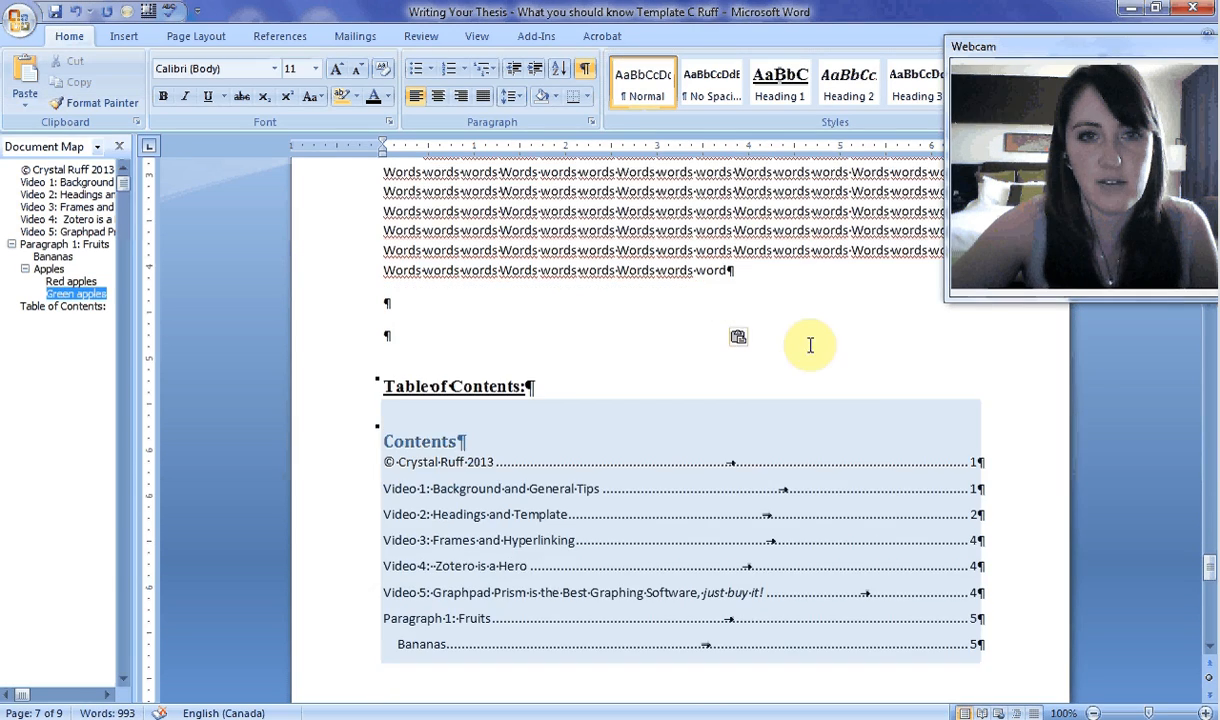
{"action": "left_click_drag", "start_coordinate": [740, 274], "coordinate": [445, 105]}
{"action": "right_click", "coordinate": [813, 436]}
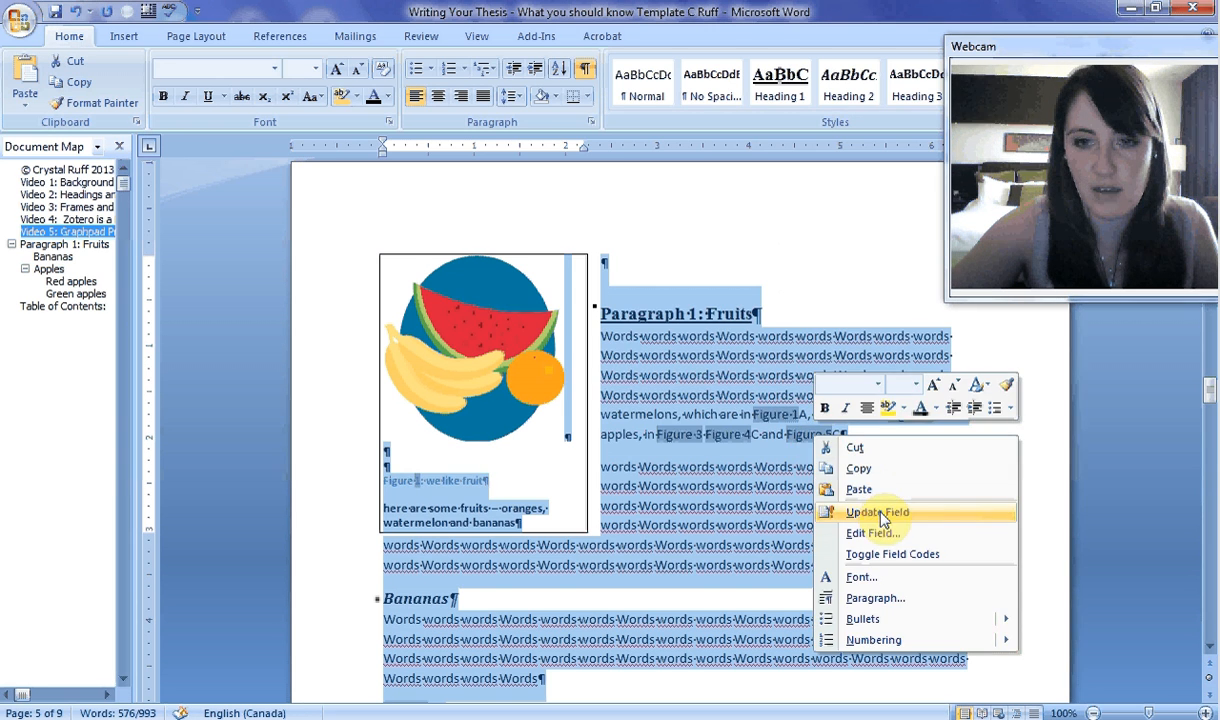